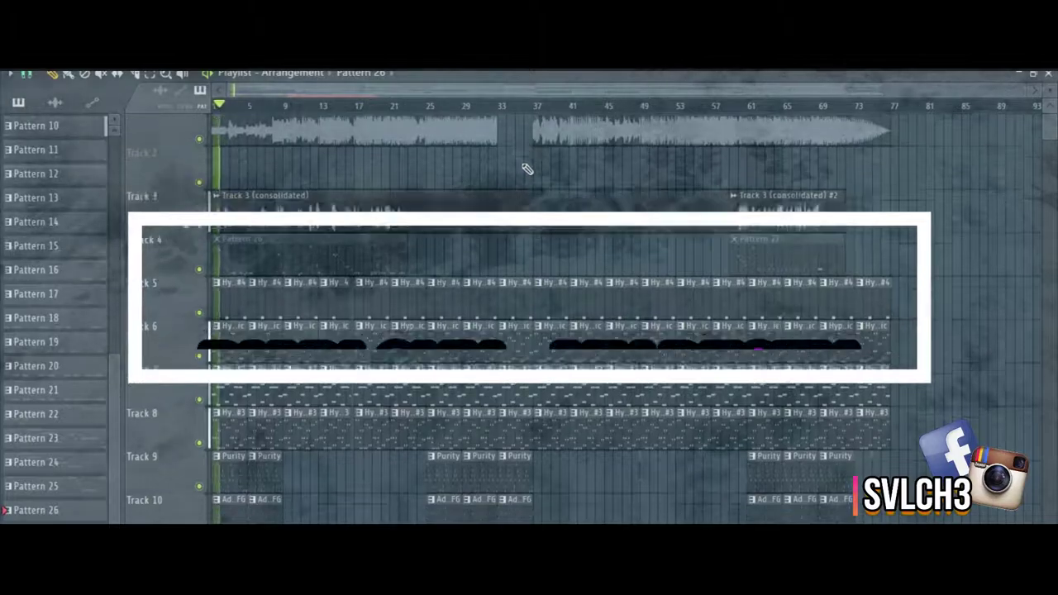
Step: Look over the playlist tracks of the beat arrangement and the instruments in the channel rack
scroll(529, 167, "down", 12)
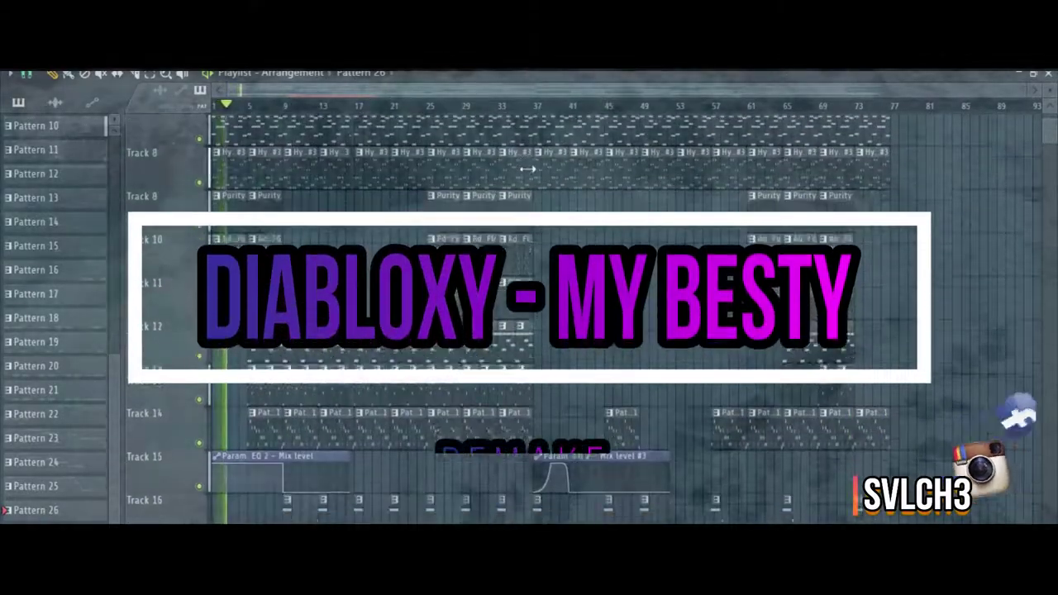
scroll(529, 175, "down", 3)
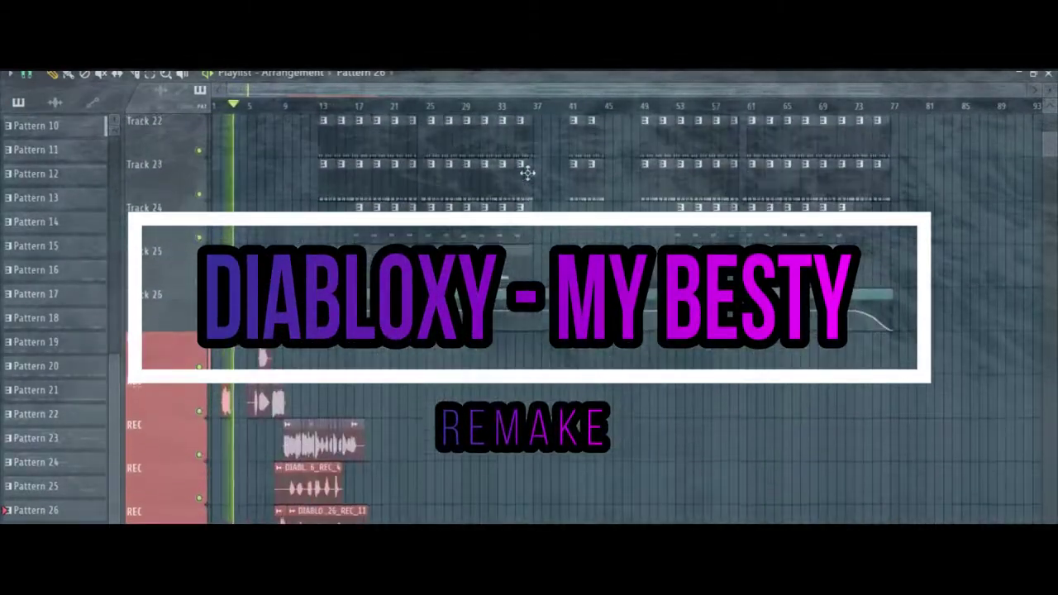
scroll(526, 172, "up", 16)
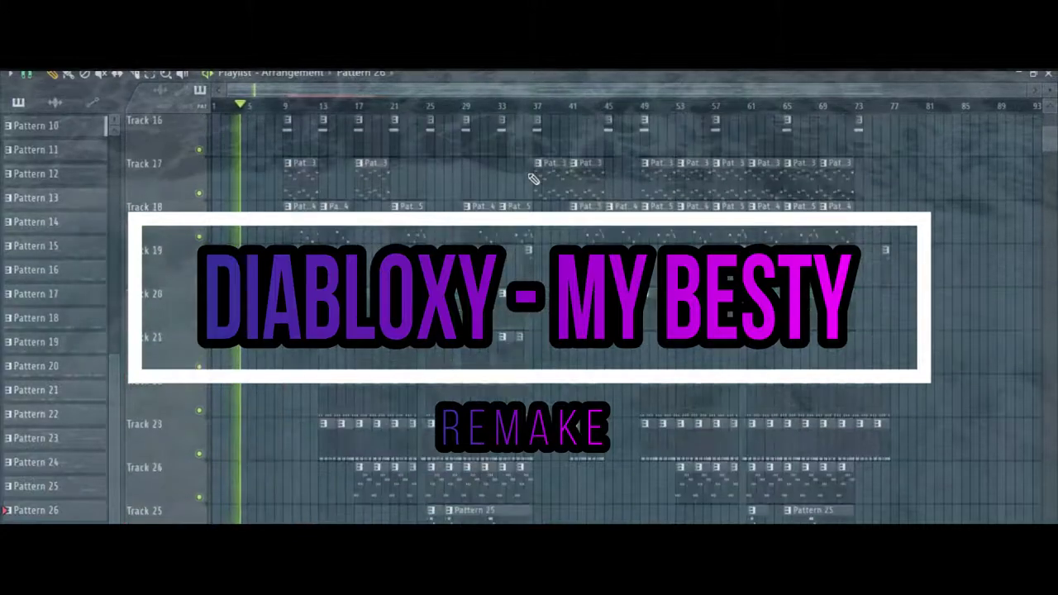
scroll(529, 175, "up", 4)
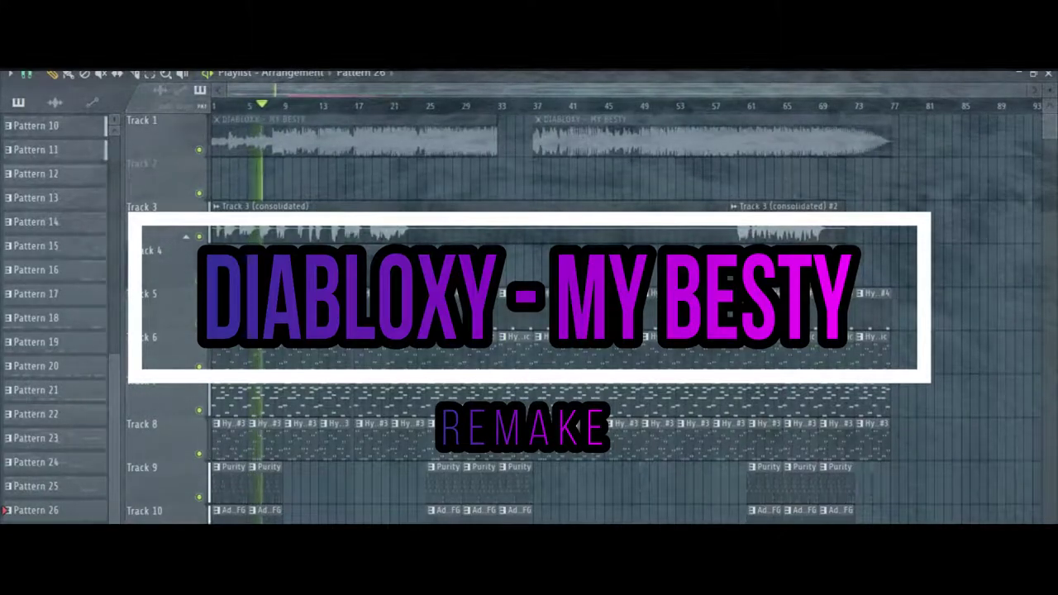
key("F6")
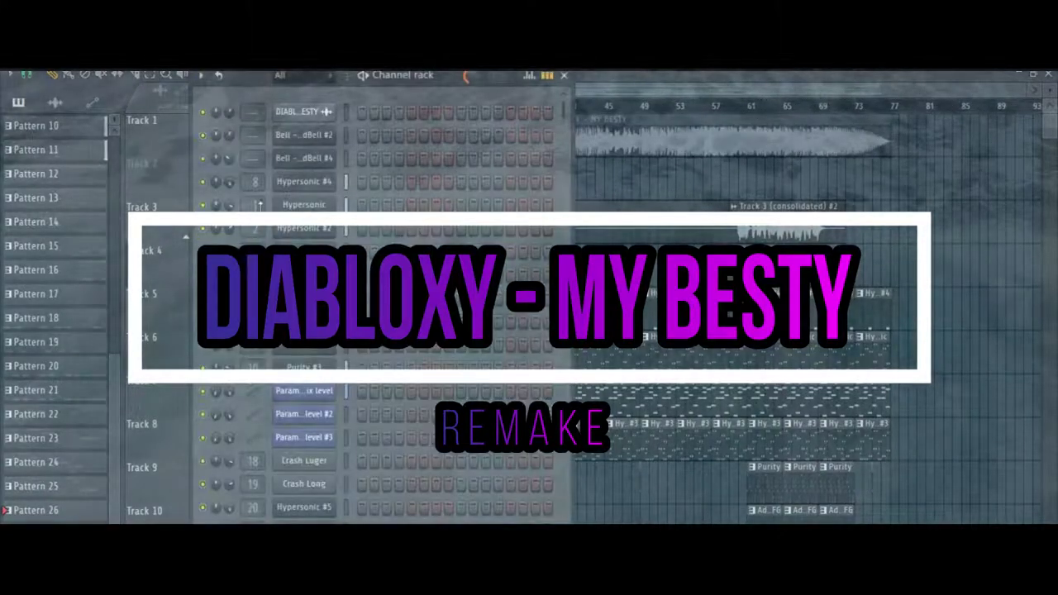
scroll(397, 236, "down", 5)
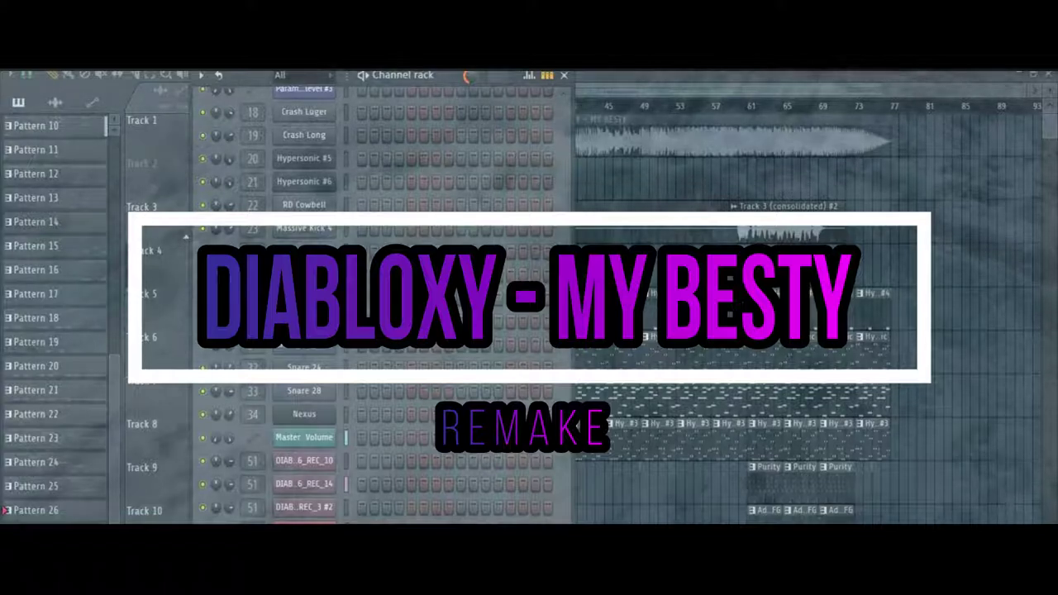
Step: Look through Kontakt's library list around the West Africa library that holds the Kora instrument
left_click(192, 65)
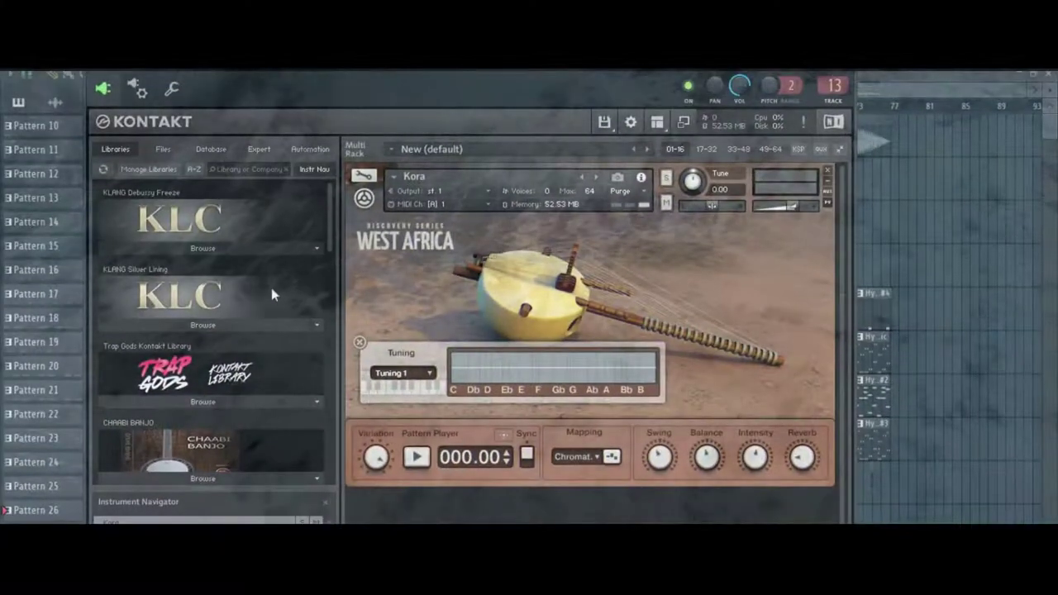
scroll(222, 293, "down", 3)
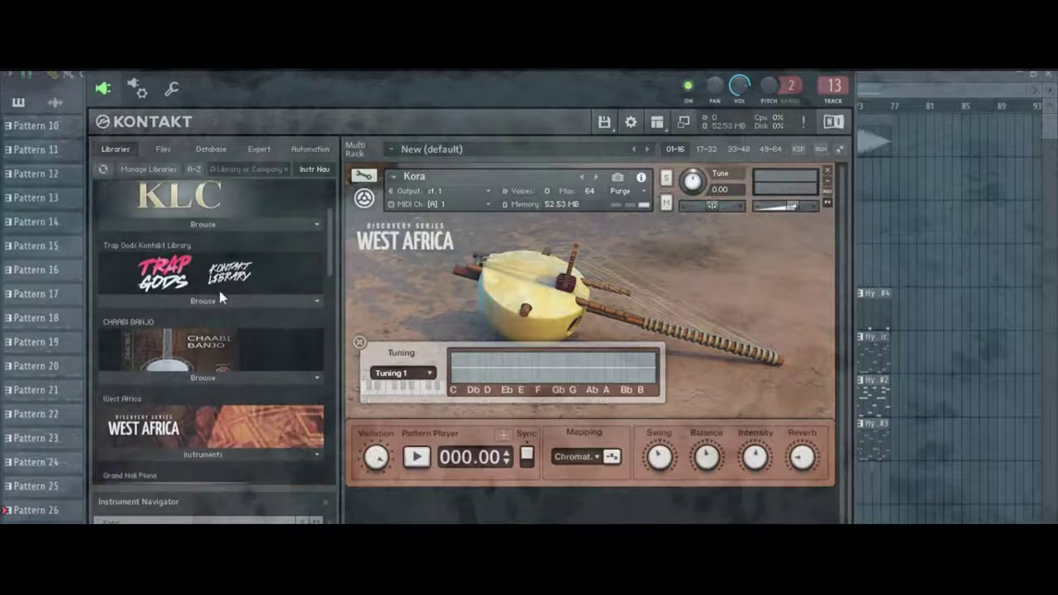
scroll(222, 298, "down", 1)
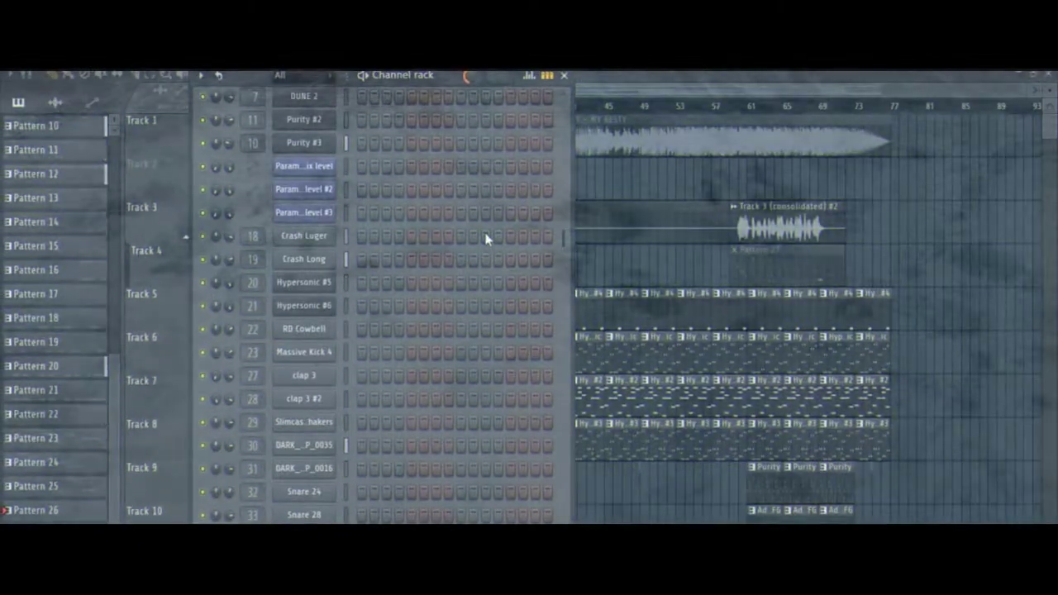
Step: Look through the rack's channels and open the DUNE 2 synth, moving its window clear to inspect the FM Piano RH patch
scroll(486, 238, "down", 3)
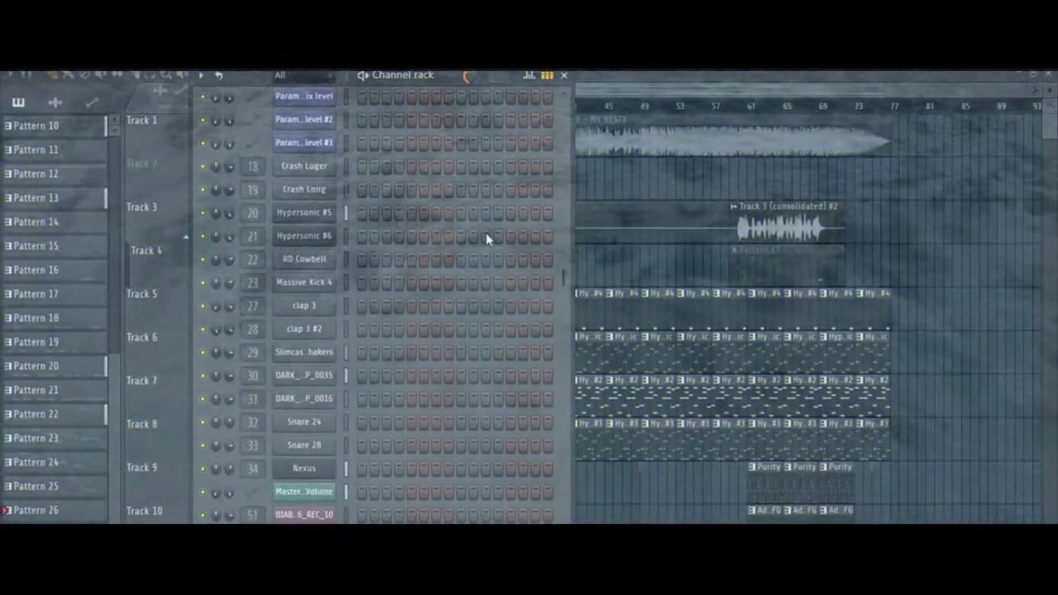
scroll(486, 238, "up", 12)
scroll(486, 238, "up", 1)
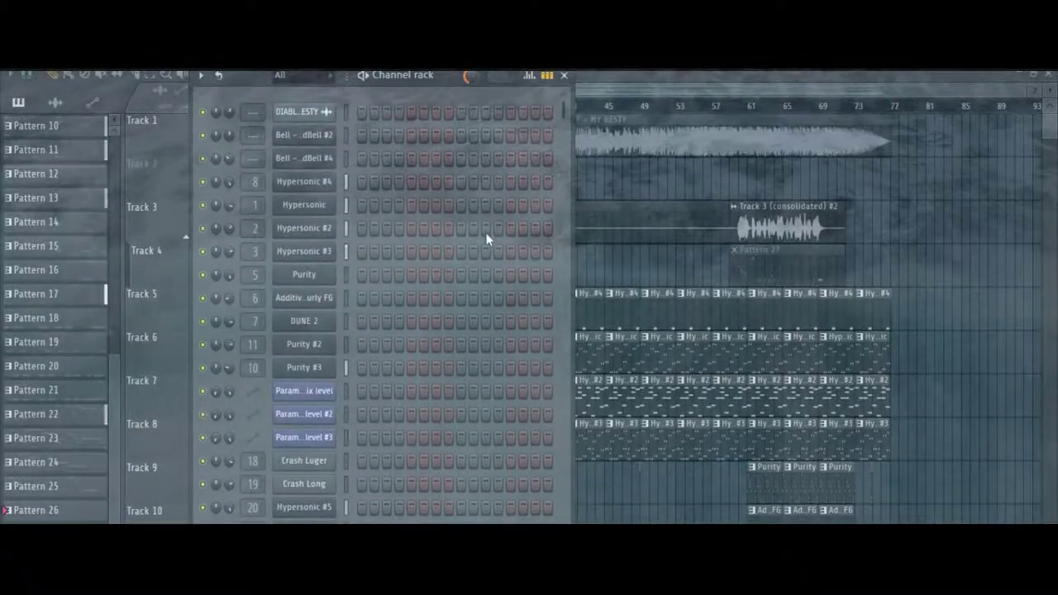
left_click(306, 323)
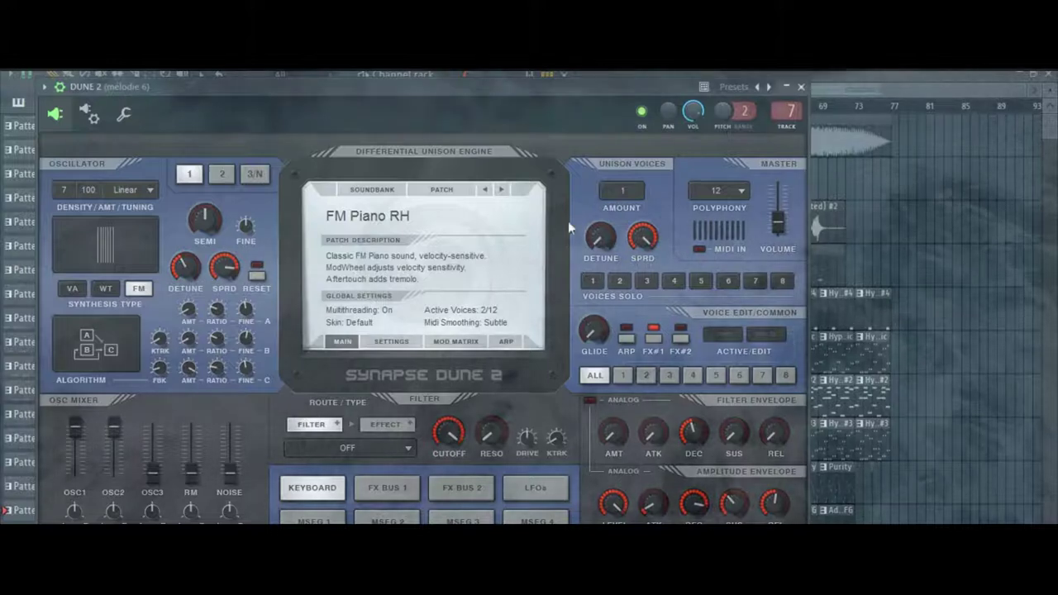
left_click_drag(560, 98, 661, 86)
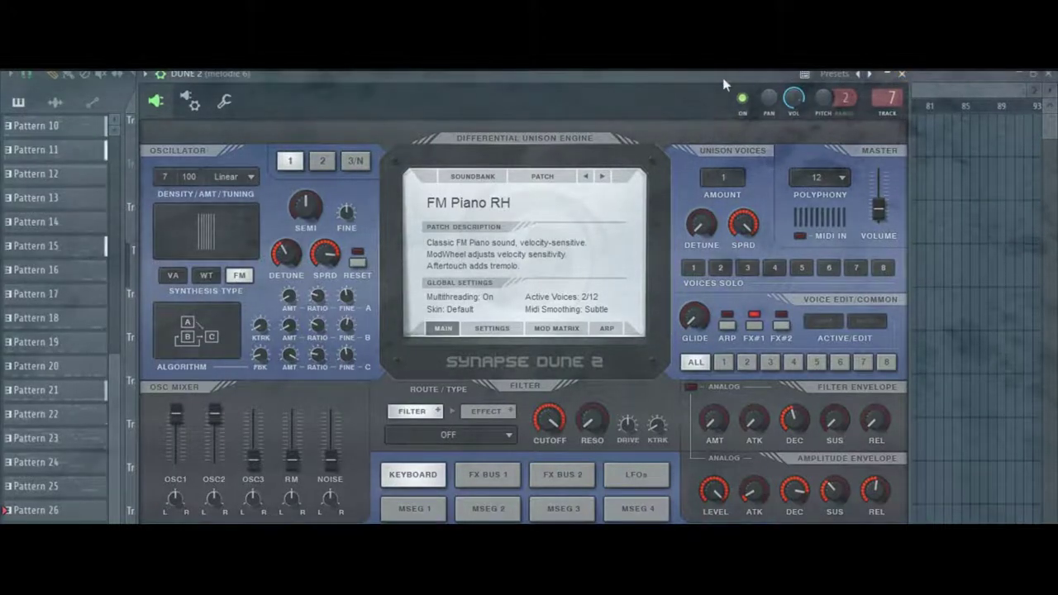
left_click_drag(724, 90, 710, 90)
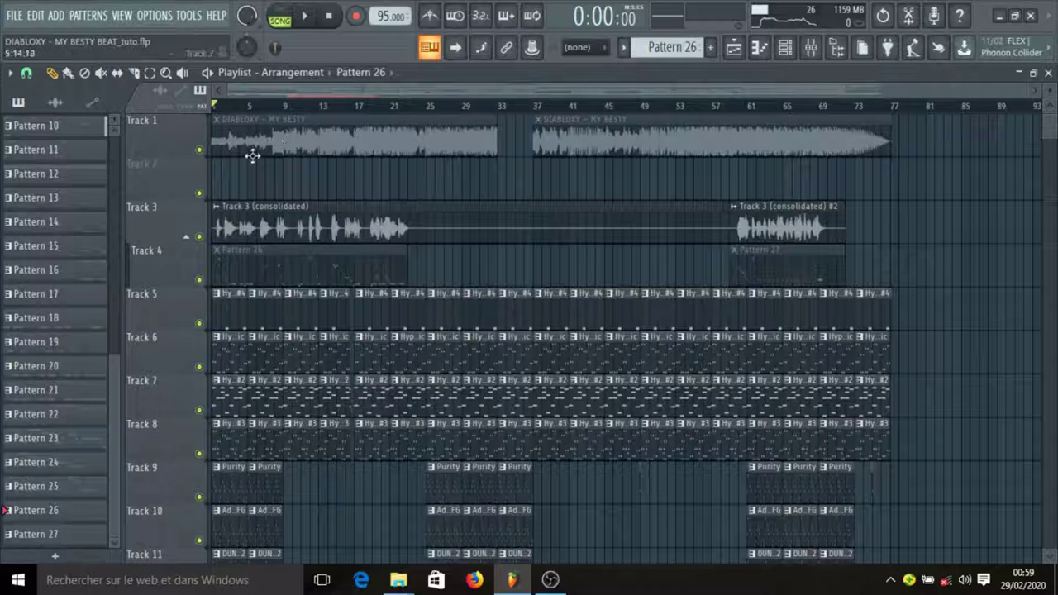
Step: Inspect the sample settings and waveform options of the DIABLOXY - MY BESTY audio clip on Track 1, closing them when done
double_click(284, 146)
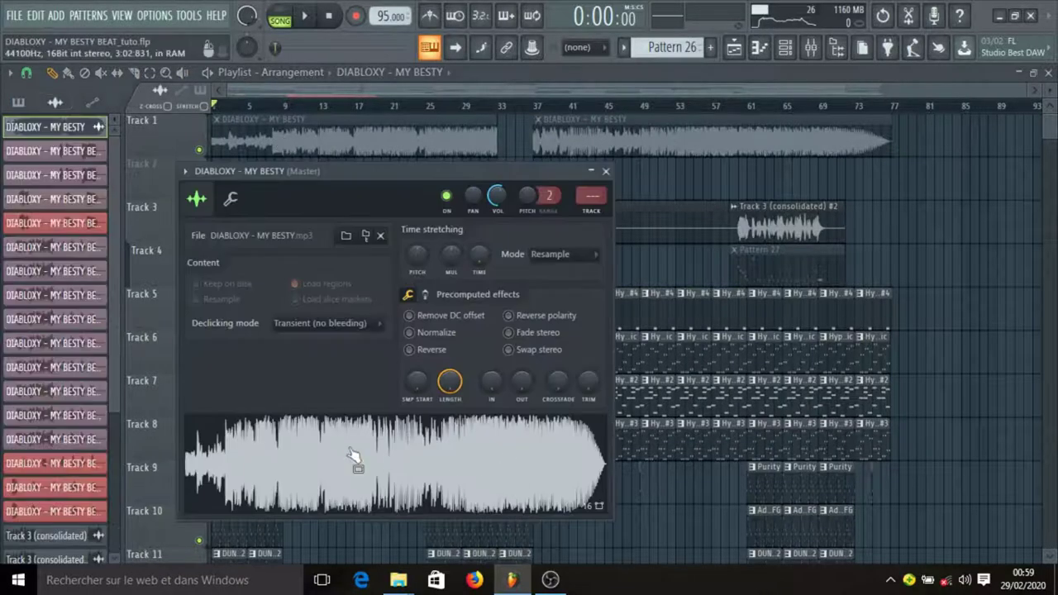
right_click(385, 437)
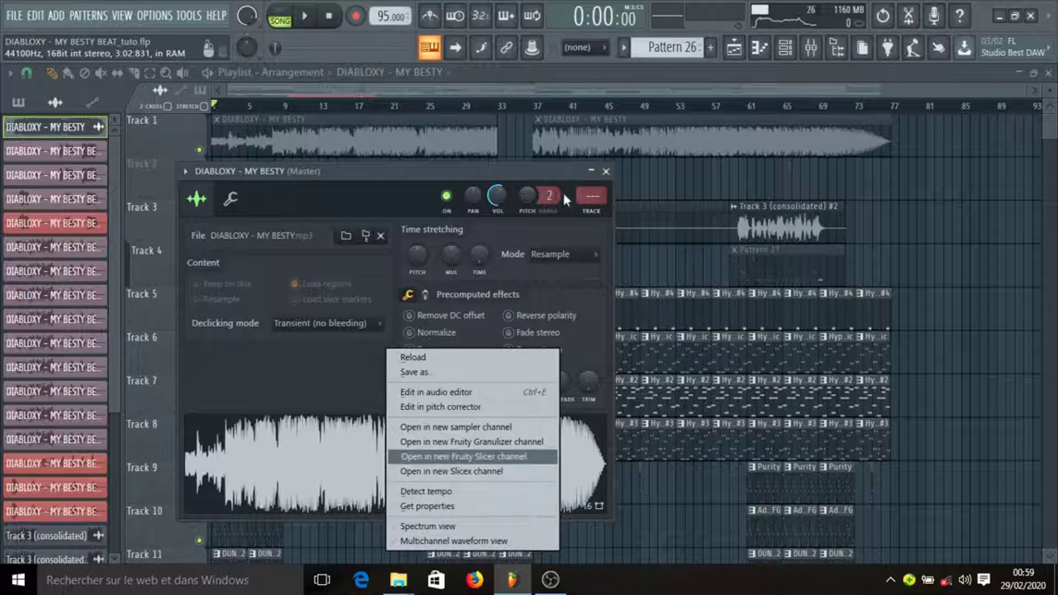
left_click(605, 172)
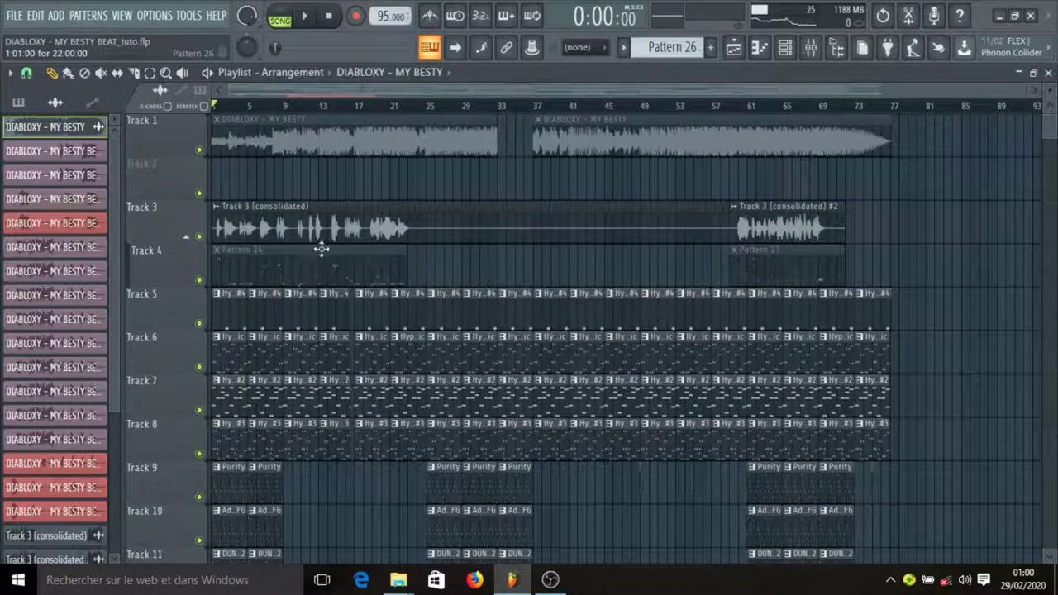
Step: Open the Kontakt instrument used by Pattern 26 on Track 4 and show the instruments of the West Africa library
left_click(251, 269)
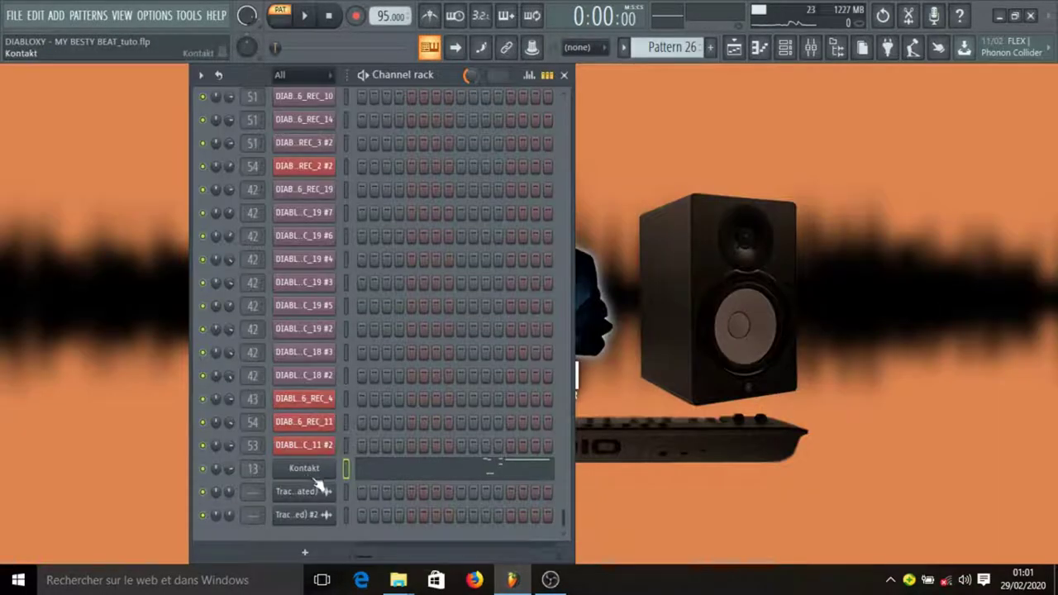
left_click(311, 475)
scroll(270, 344, "down", 4)
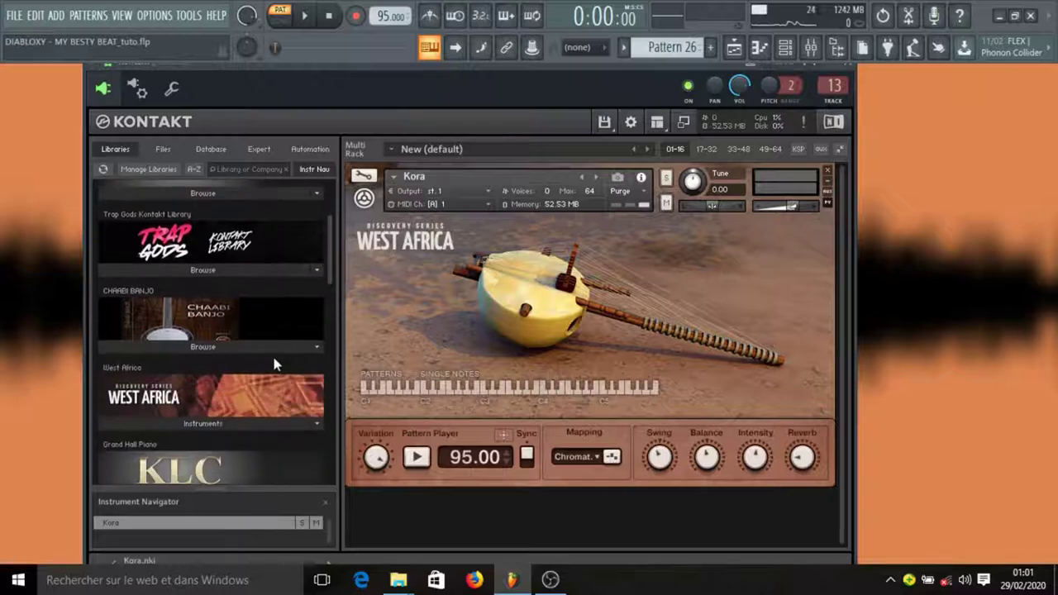
scroll(225, 421, "down", 1)
left_click(194, 395)
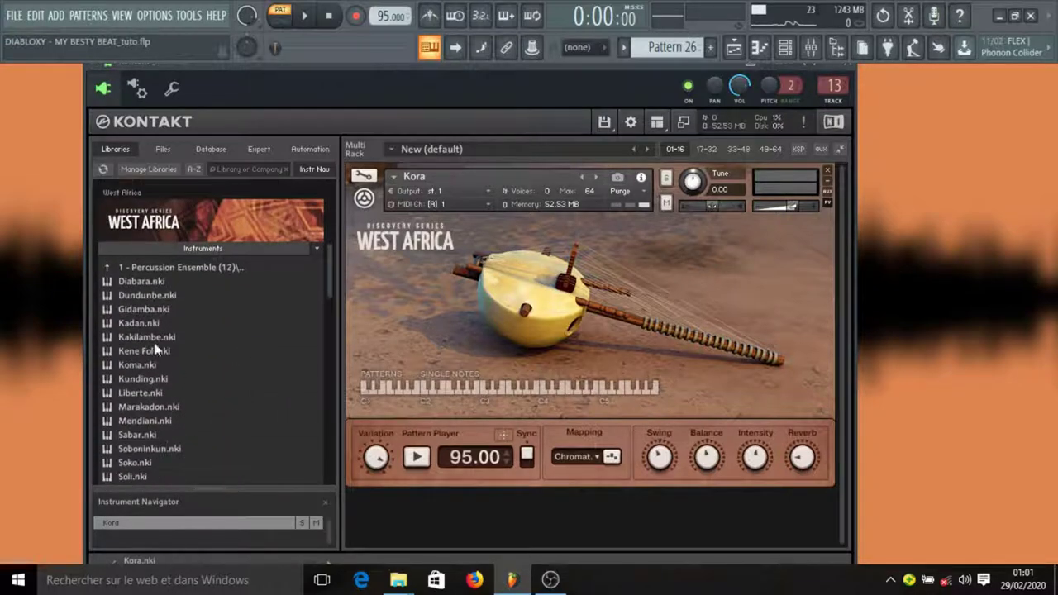
Step: Browse to the library's 5 - Melodic Instruments folder to locate Kora.nki, and close Kontakt when done
scroll(206, 361, "down", 2)
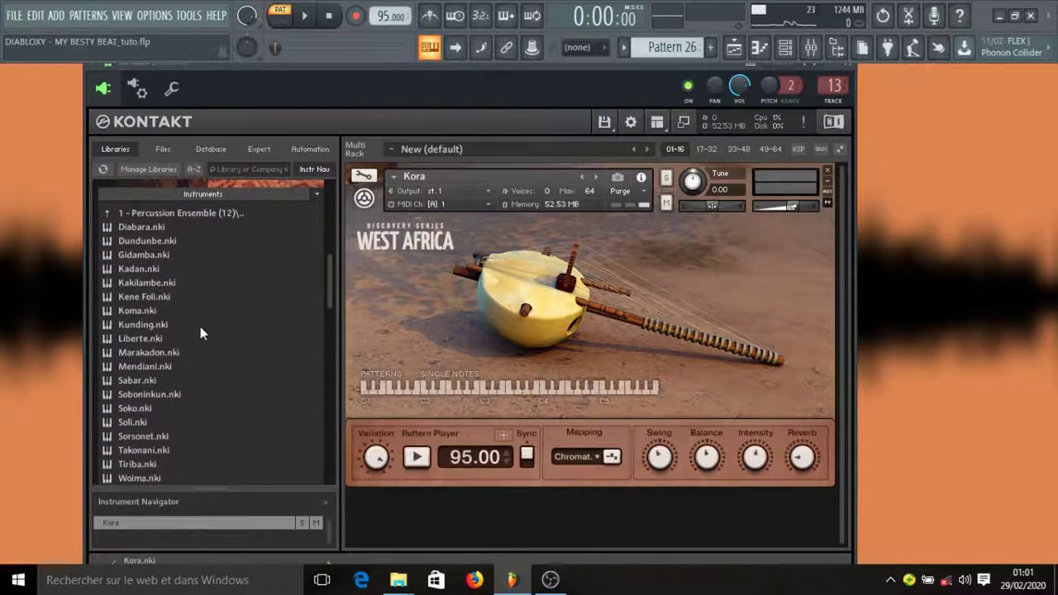
left_click(107, 213)
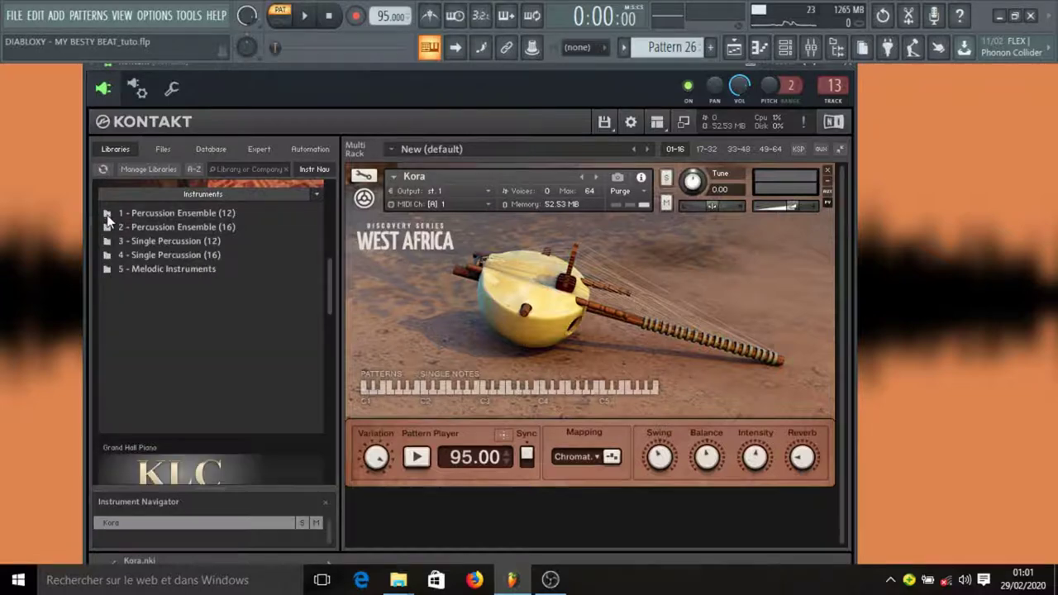
left_click(155, 271)
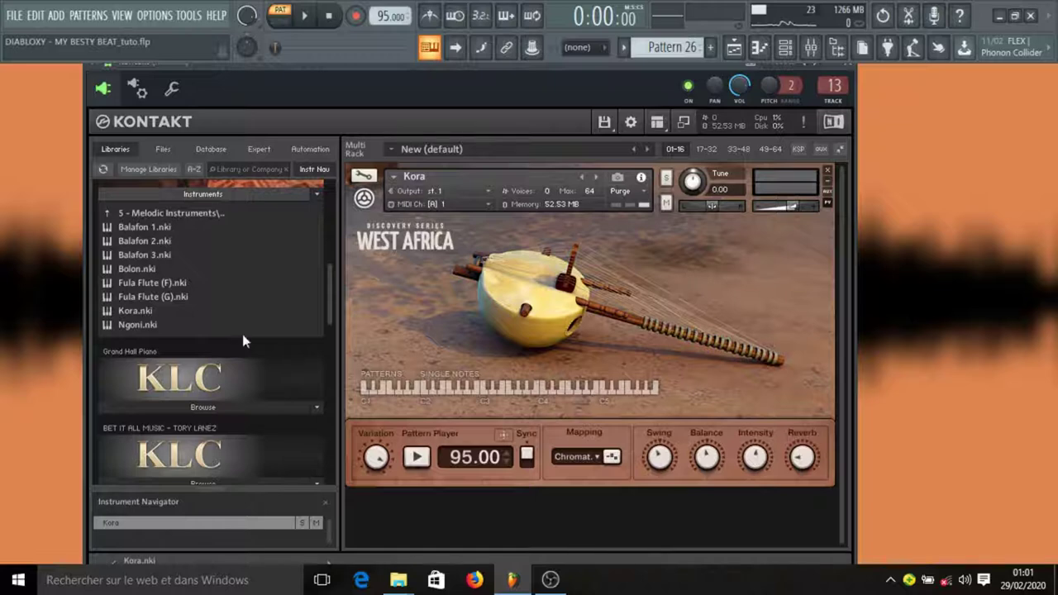
left_click(598, 457)
left_click(846, 65)
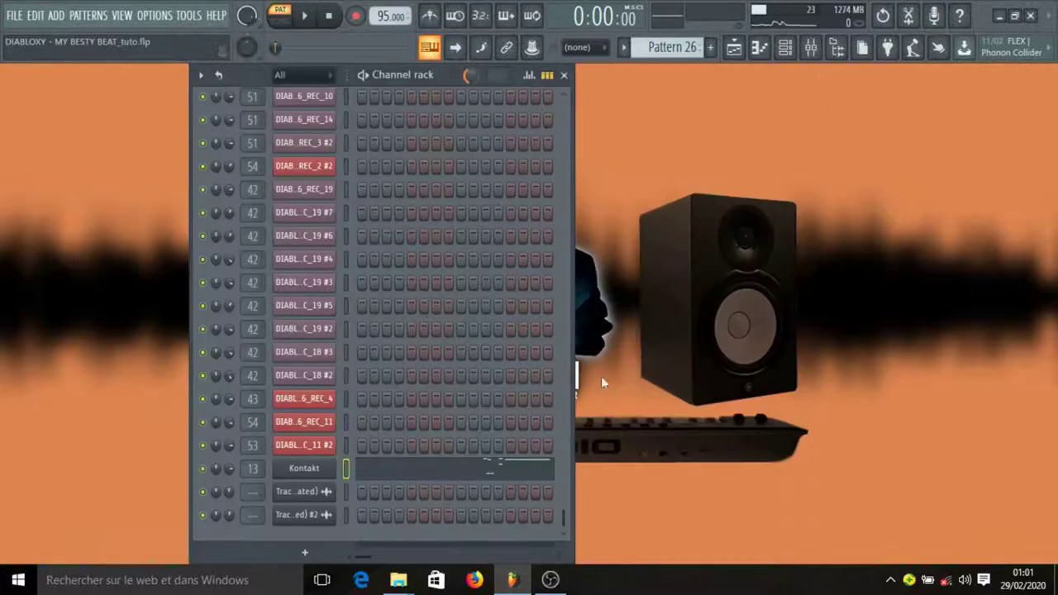
Step: Open the Kontakt piano roll of Pattern 26 and play it, following the kora melody from bar 1 to about bar 12
left_click(476, 471)
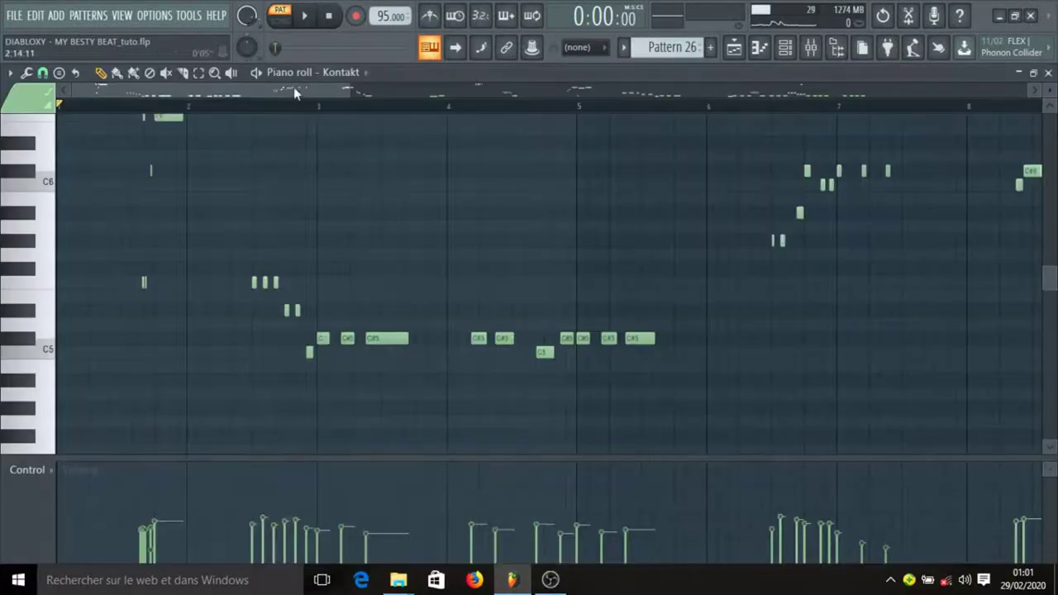
left_click(305, 16)
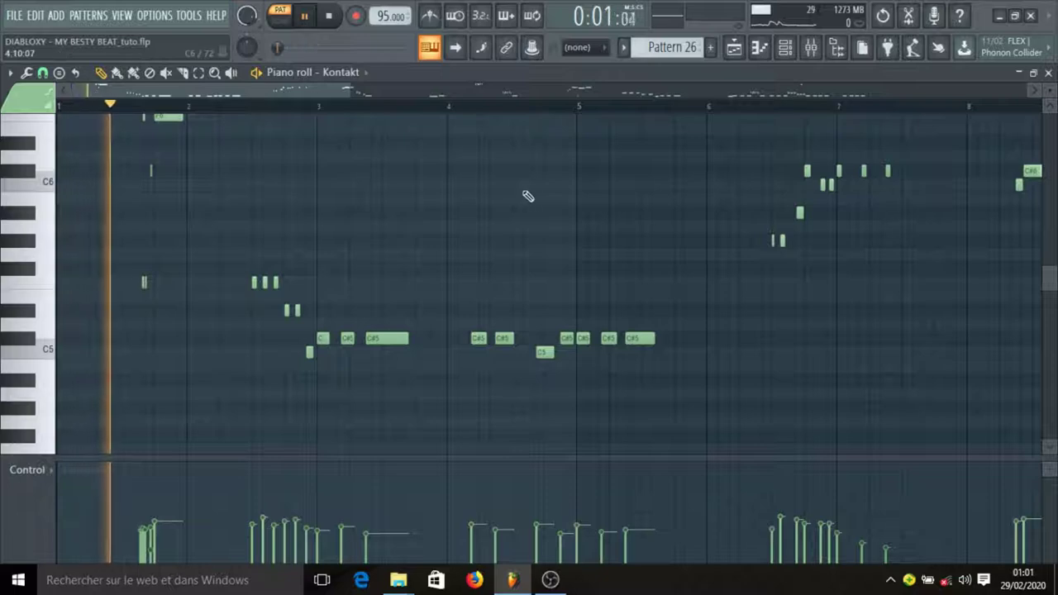
scroll(528, 195, "up", 3)
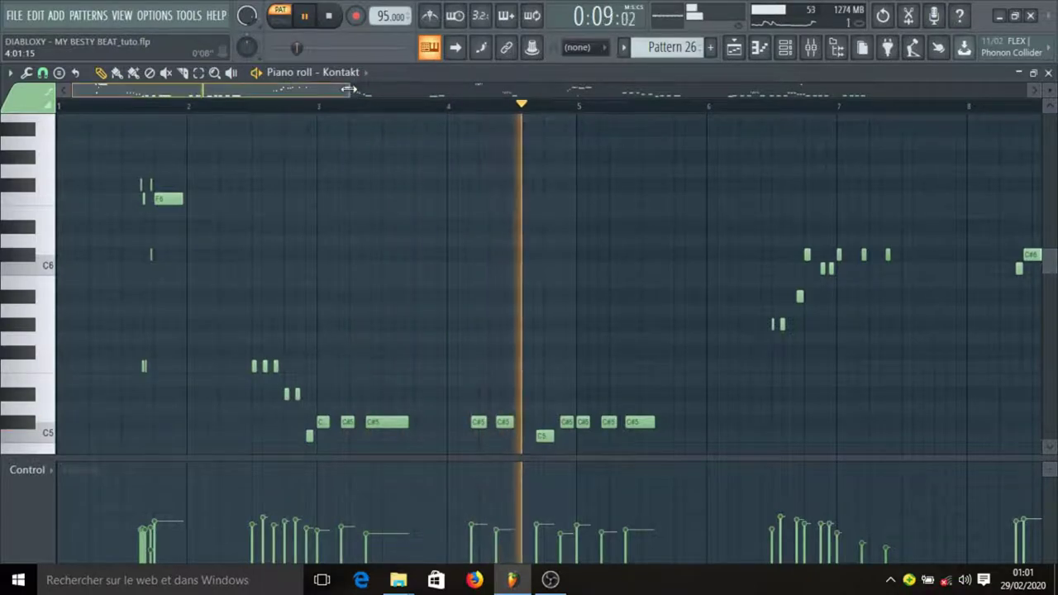
left_click_drag(348, 89, 488, 90)
scroll(571, 224, "down", 2)
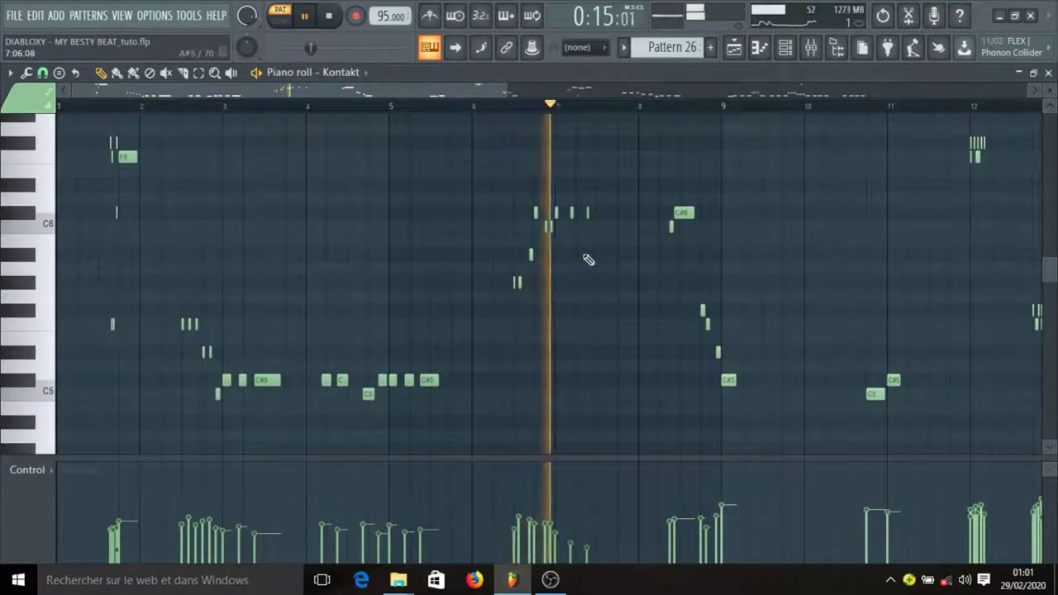
left_click_drag(460, 93, 614, 94)
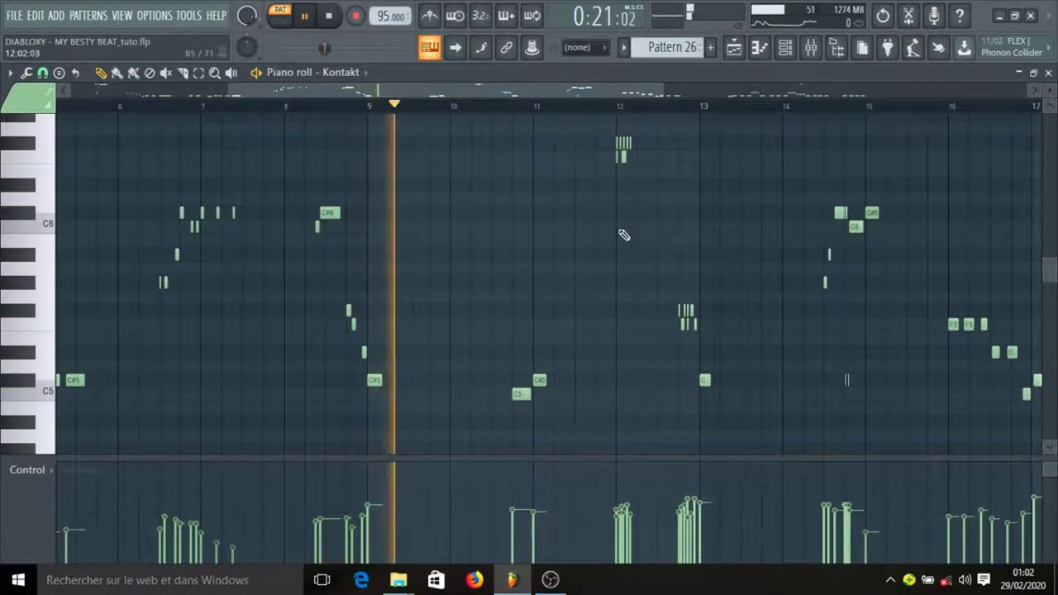
left_click_drag(532, 85, 618, 90)
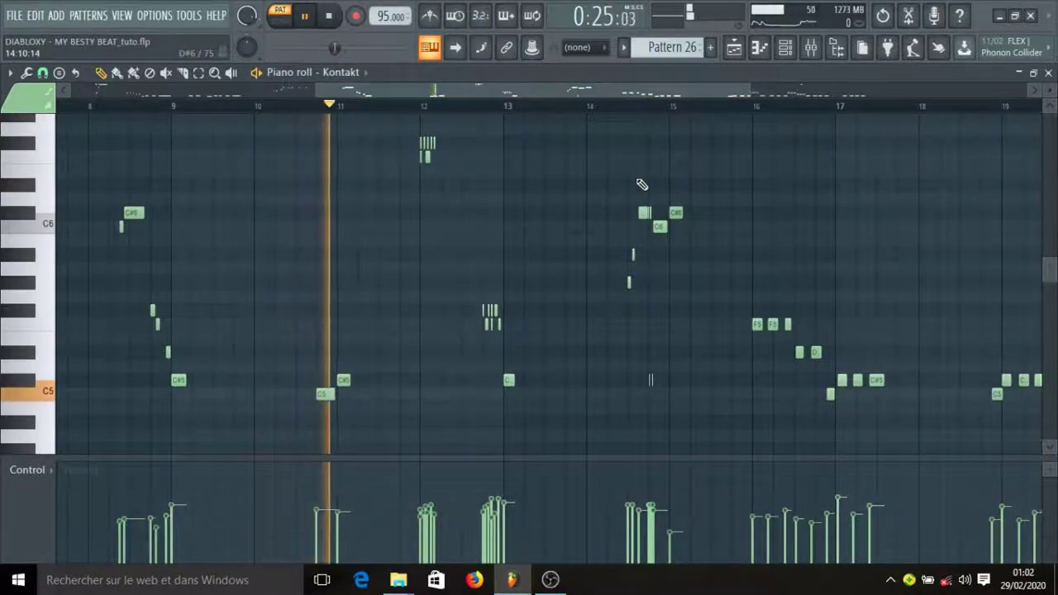
left_click_drag(555, 91, 652, 86)
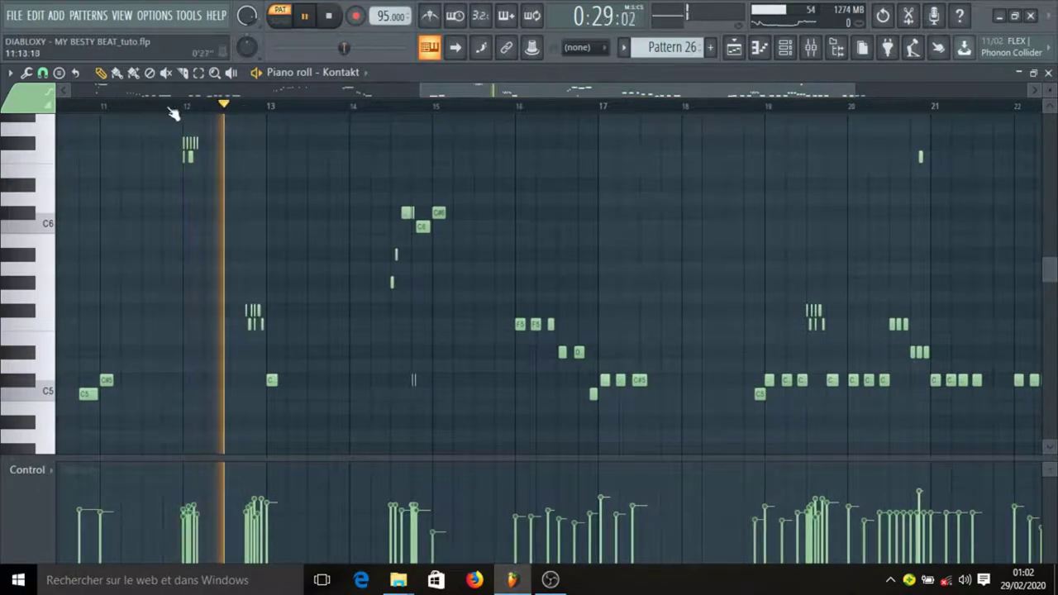
Step: Examine the short notes around bars 12 and 13 up close, plus the rest of the melody through bar 22 during playback
scroll(173, 114, "up", 5)
scroll(178, 115, "down", 1)
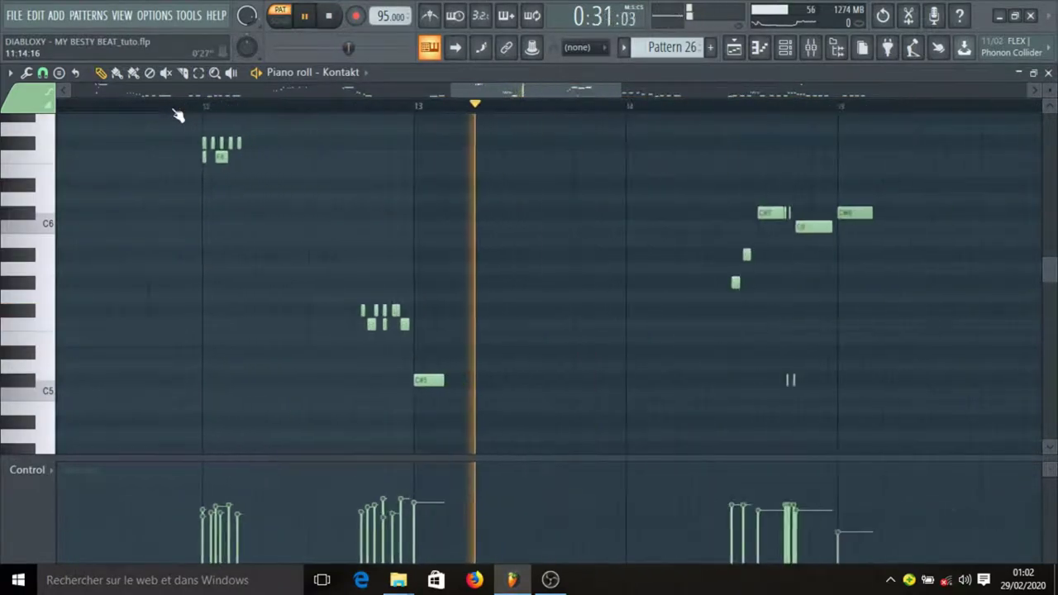
scroll(181, 113, "down", 3)
scroll(298, 118, "up", 4)
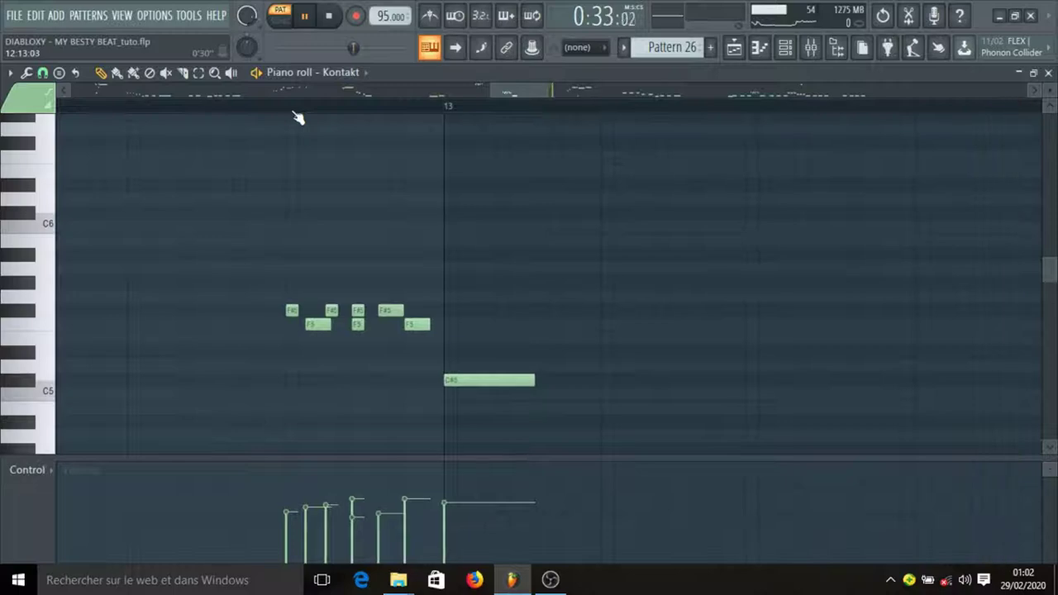
scroll(298, 118, "down", 4)
scroll(465, 123, "down", 2)
left_click_drag(493, 89, 609, 96)
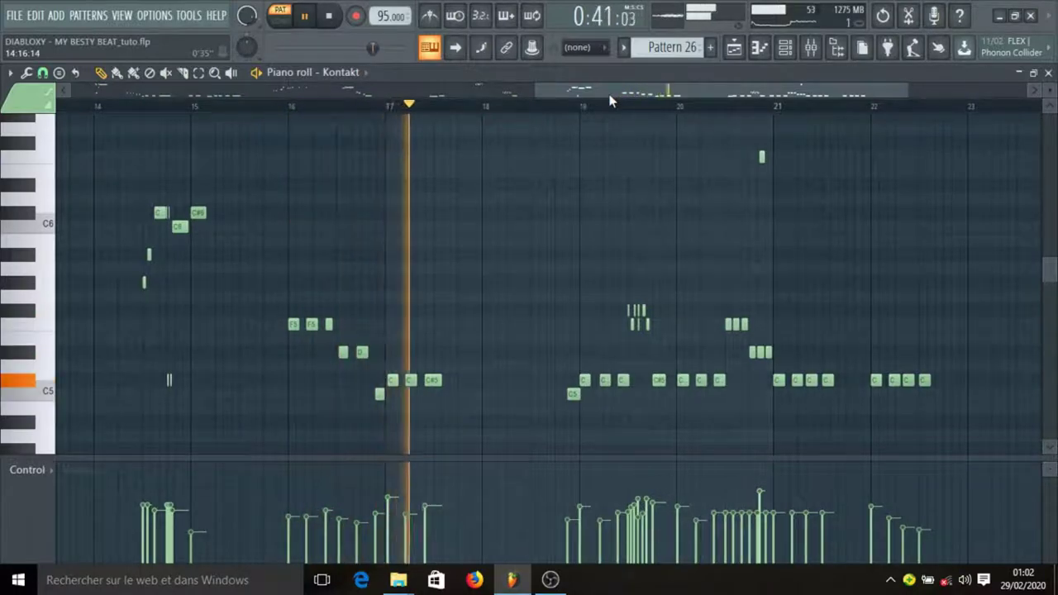
left_click_drag(611, 99, 669, 95)
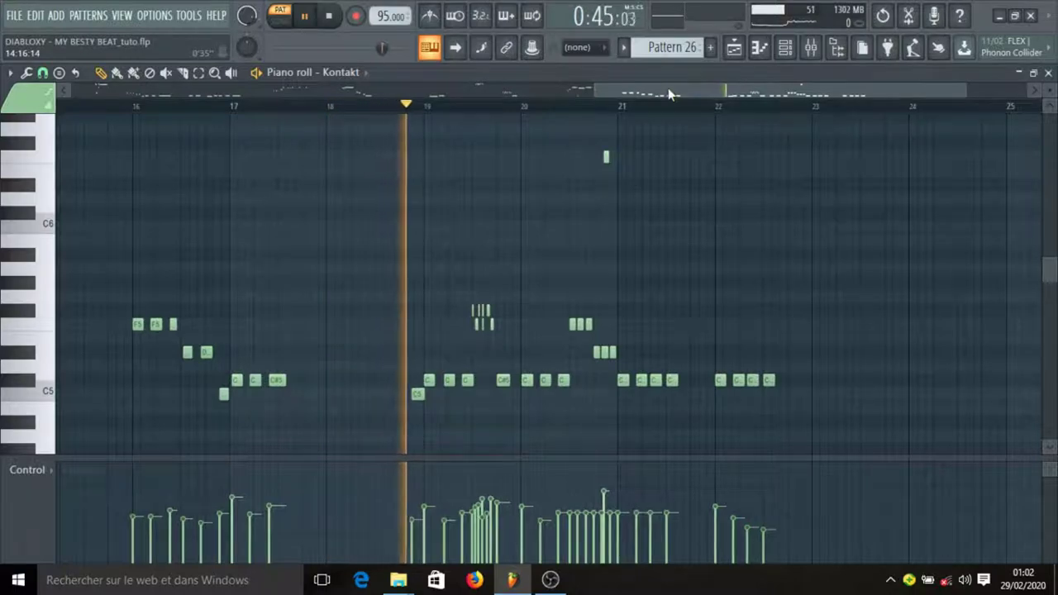
Step: Follow the kora melody's playback through the last notes around bar 22, and examine the notes around bar 17 up close
left_click_drag(668, 87, 671, 93)
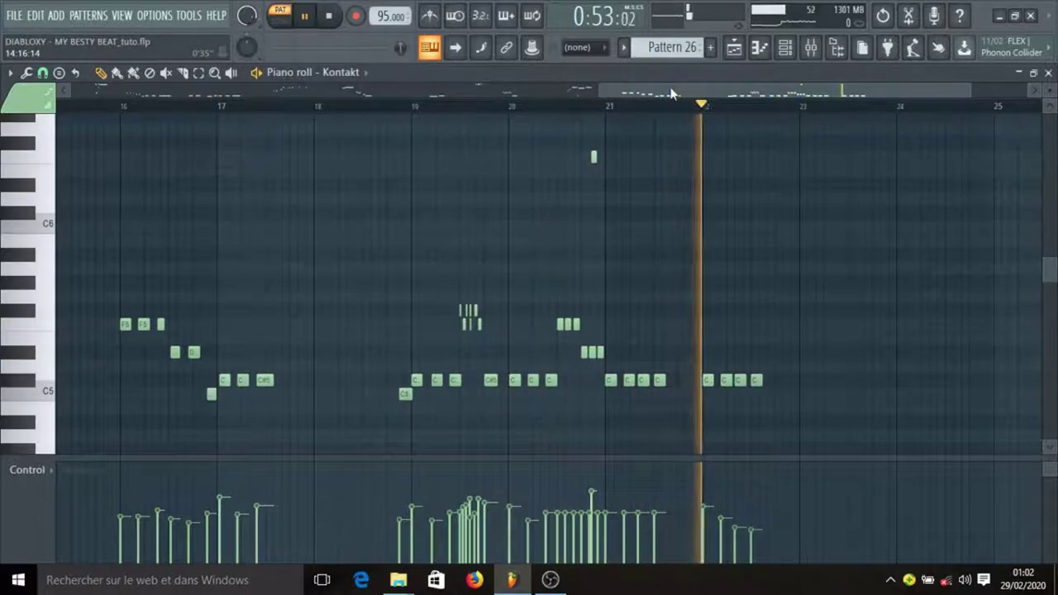
left_click_drag(671, 92, 634, 92)
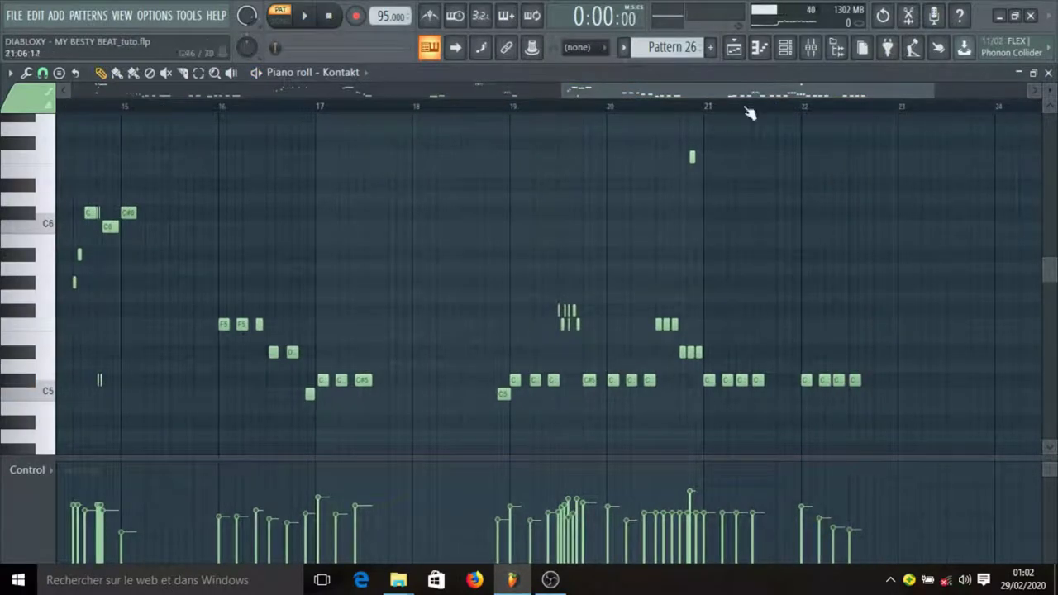
left_click_drag(721, 91, 591, 93)
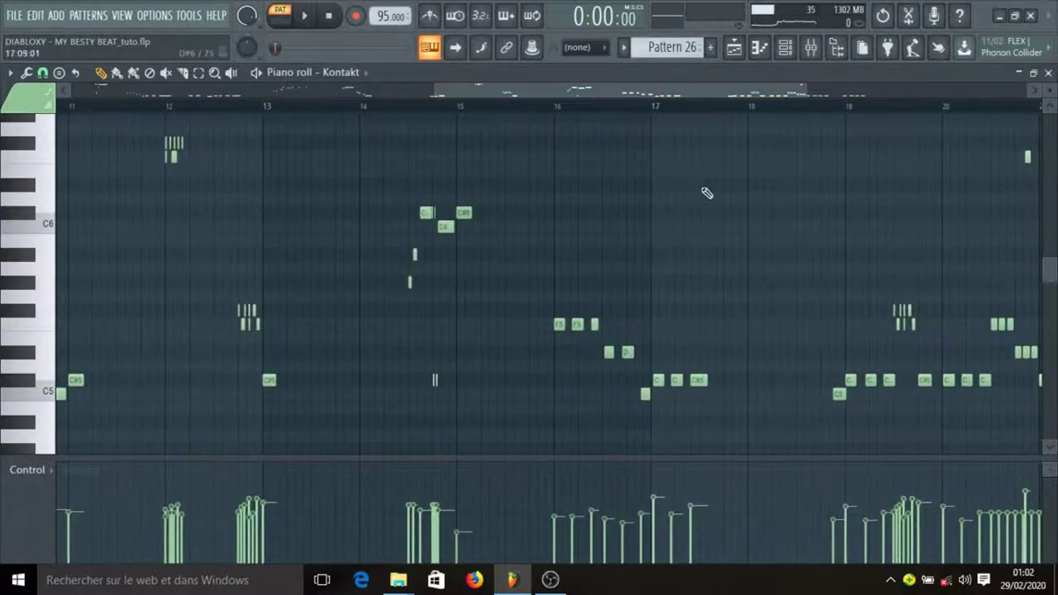
scroll(671, 118, "up", 6)
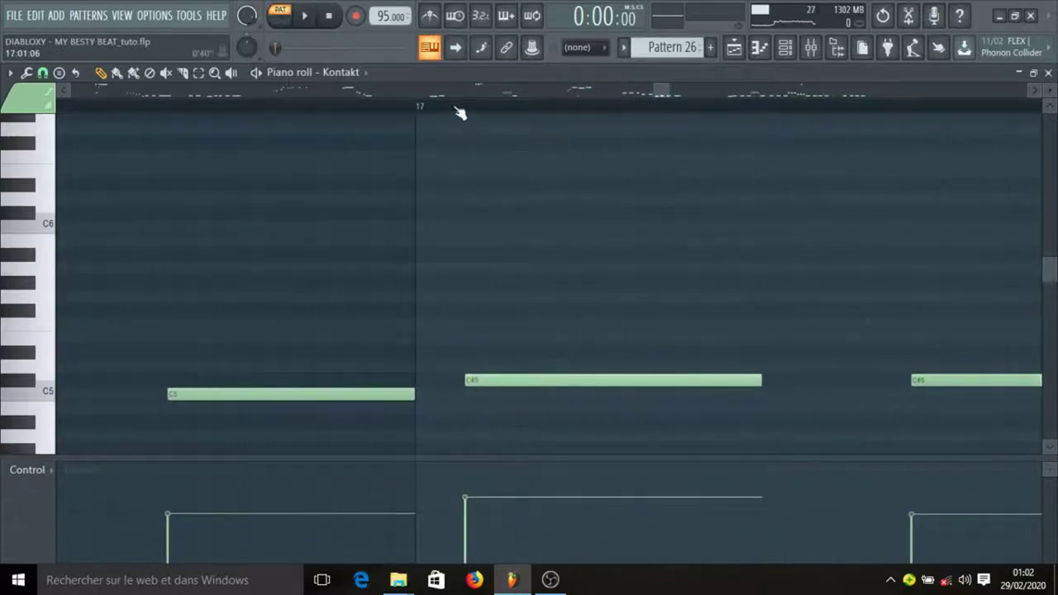
scroll(457, 110, "down", 8)
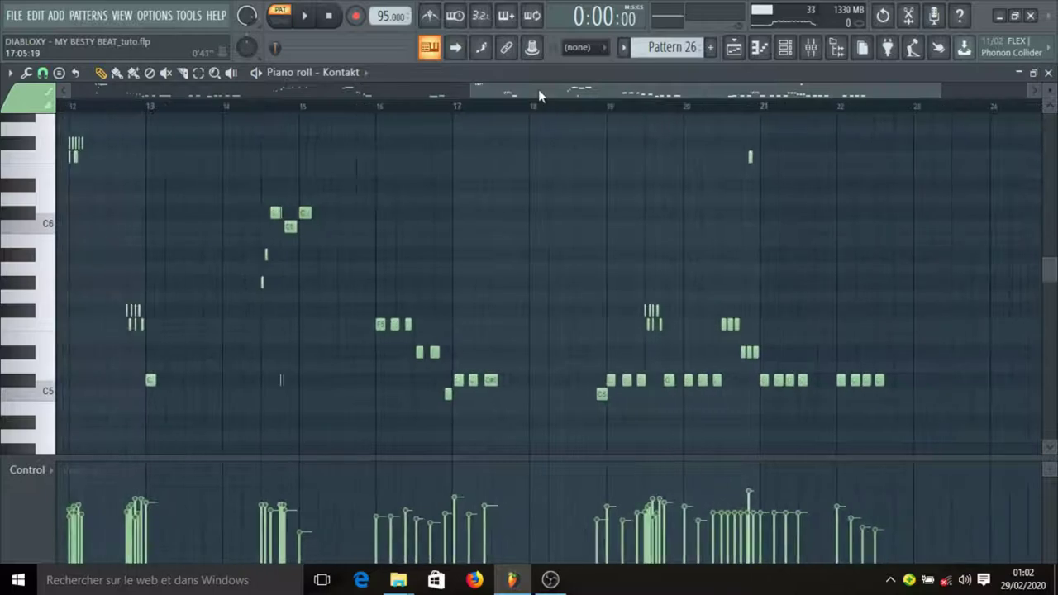
Step: Bring the whole kora melody of Pattern 26, from bar 1 to bar 22, into view and save the project
left_click_drag(537, 95, 70, 104)
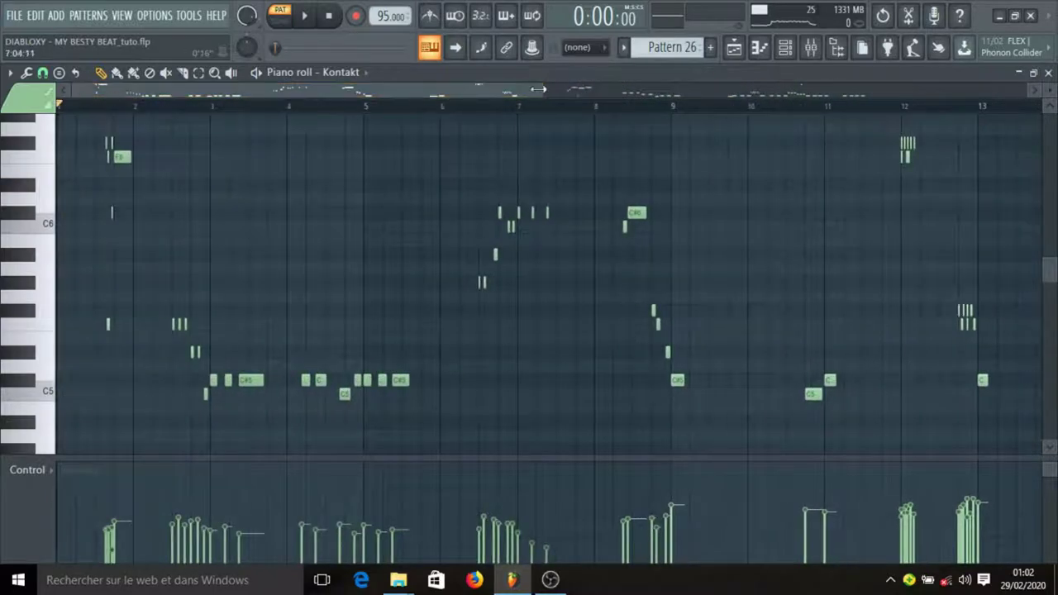
left_click_drag(538, 89, 832, 94)
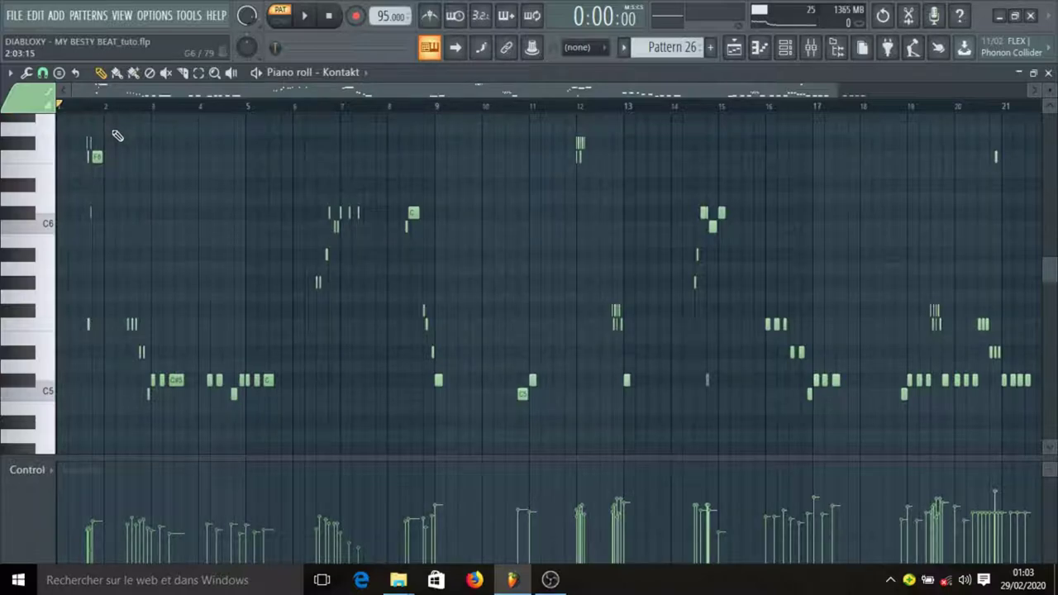
scroll(141, 108, "down", 3)
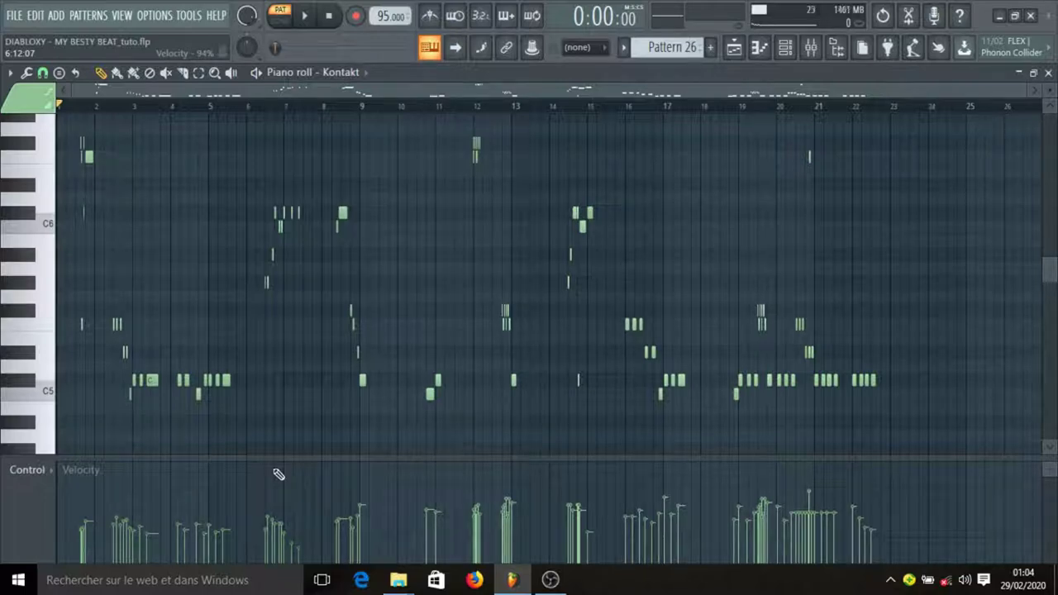
key("ctrl+s")
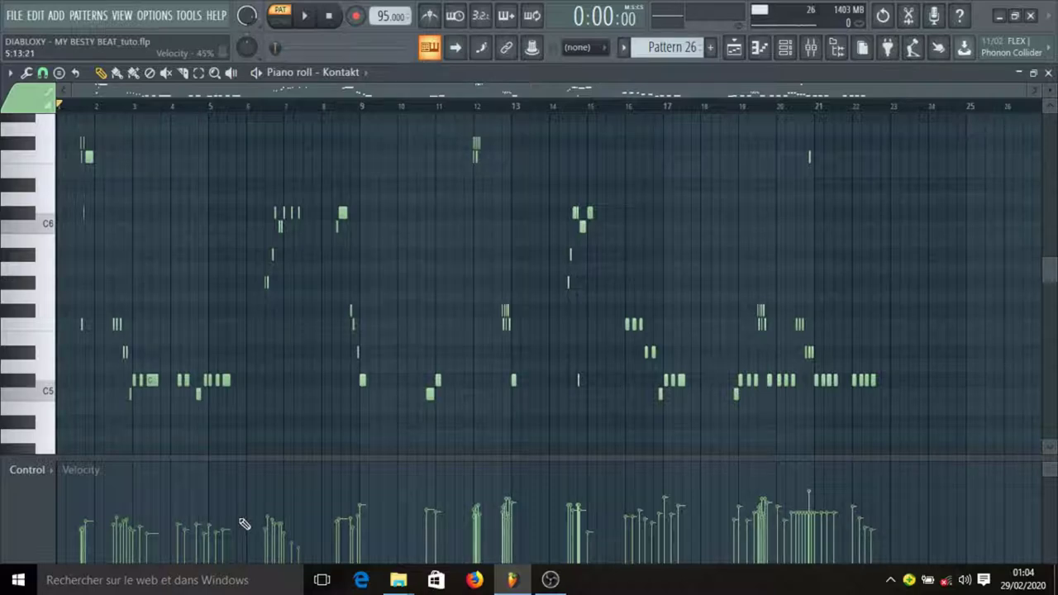
Step: Try raising the velocities of the first group of notes in bar 1 to about maximum, and play them from there
left_click(74, 105)
scroll(76, 108, "up", 6)
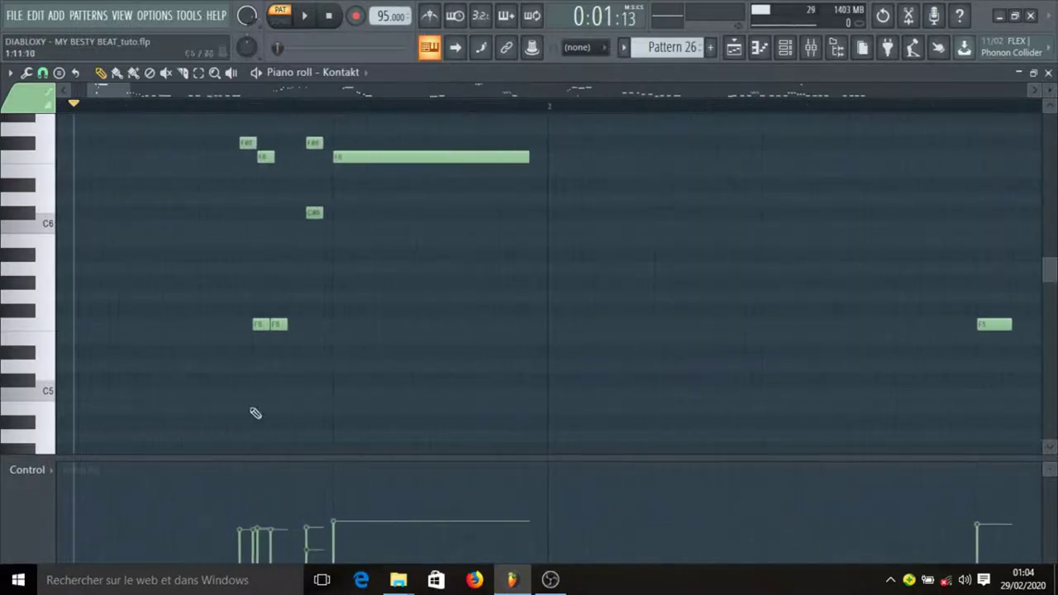
mouse_move(243, 515)
left_mouse_down()
mouse_move(281, 411)
mouse_move(354, 384)
left_mouse_up()
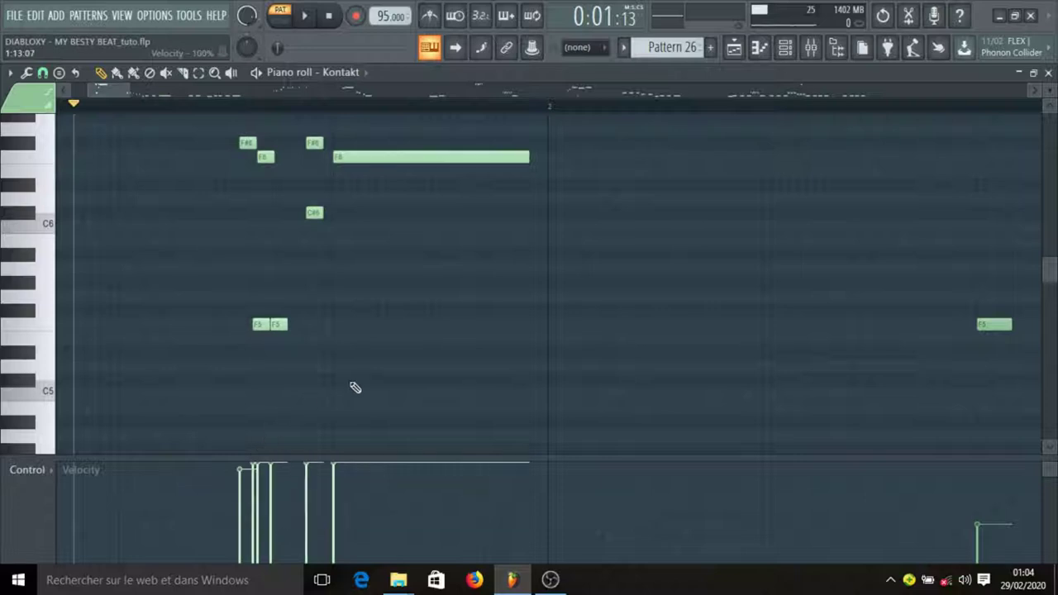
key("space")
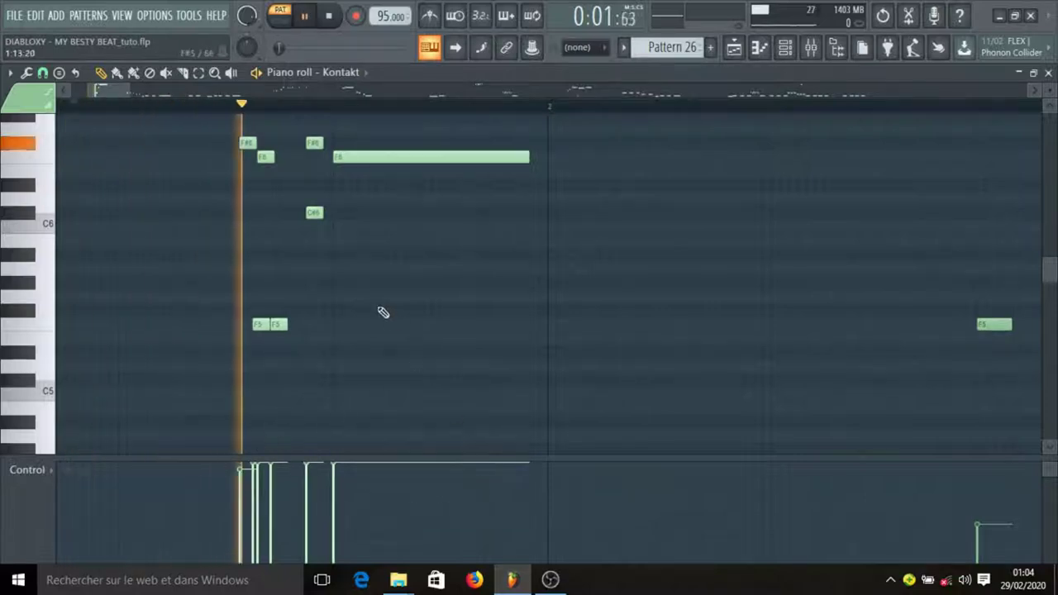
key("space")
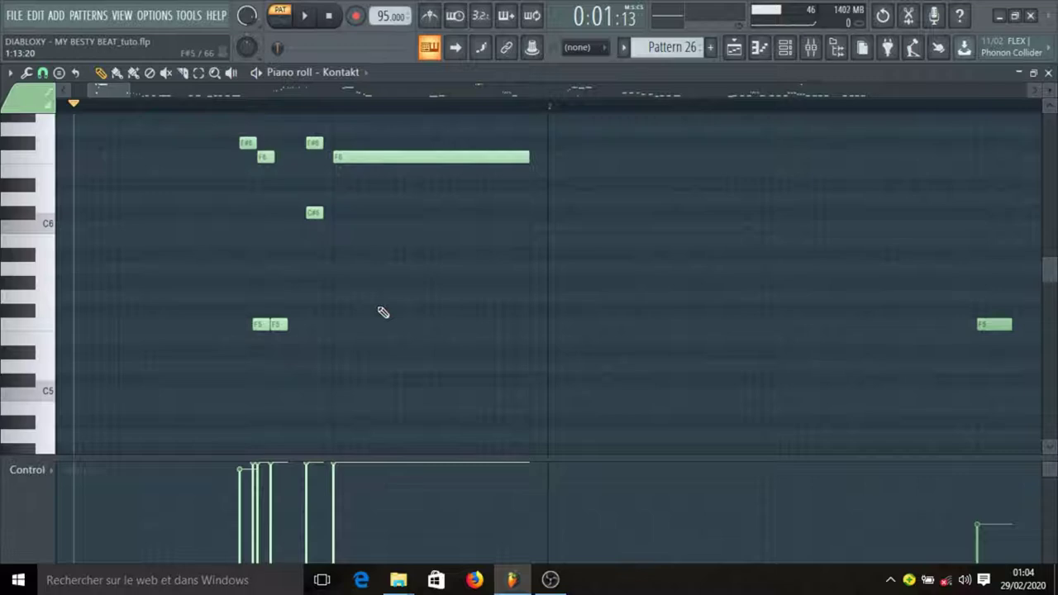
Step: Undo the velocity edit on the bar 1 notes and play them again for comparison
key("ctrl+z")
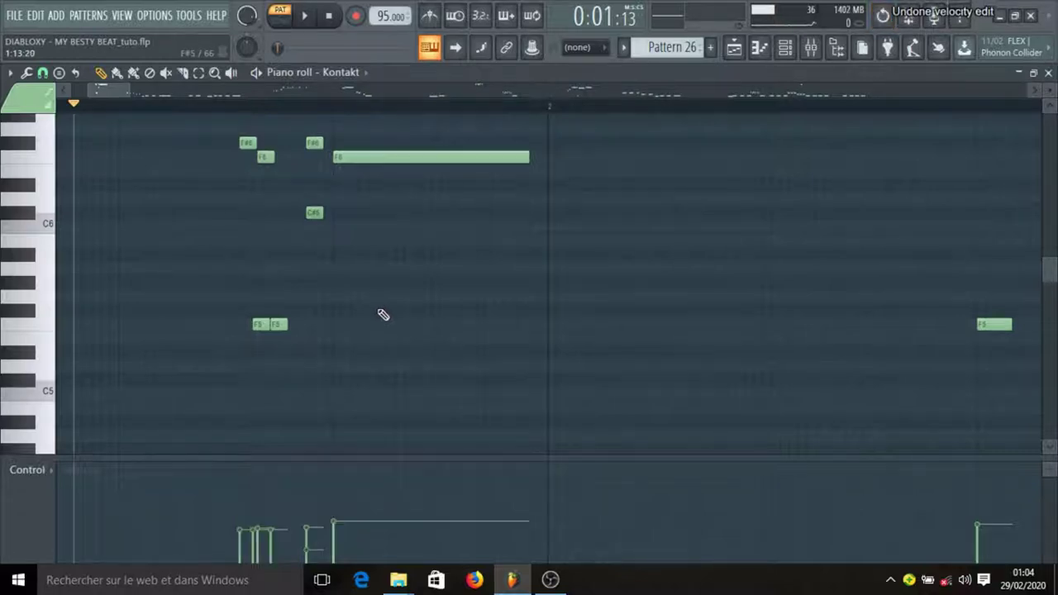
key("space")
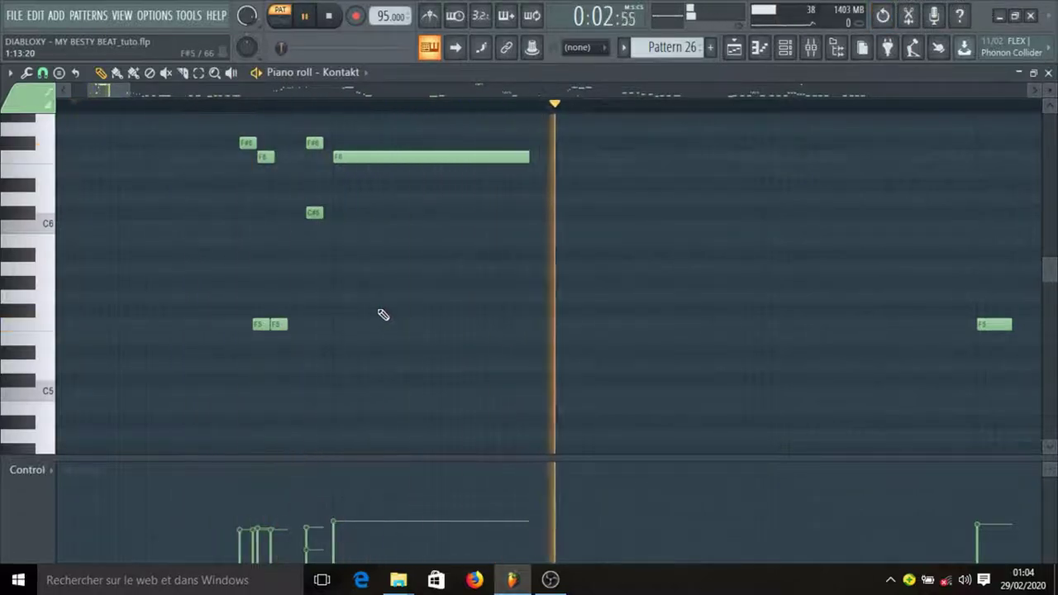
key("space")
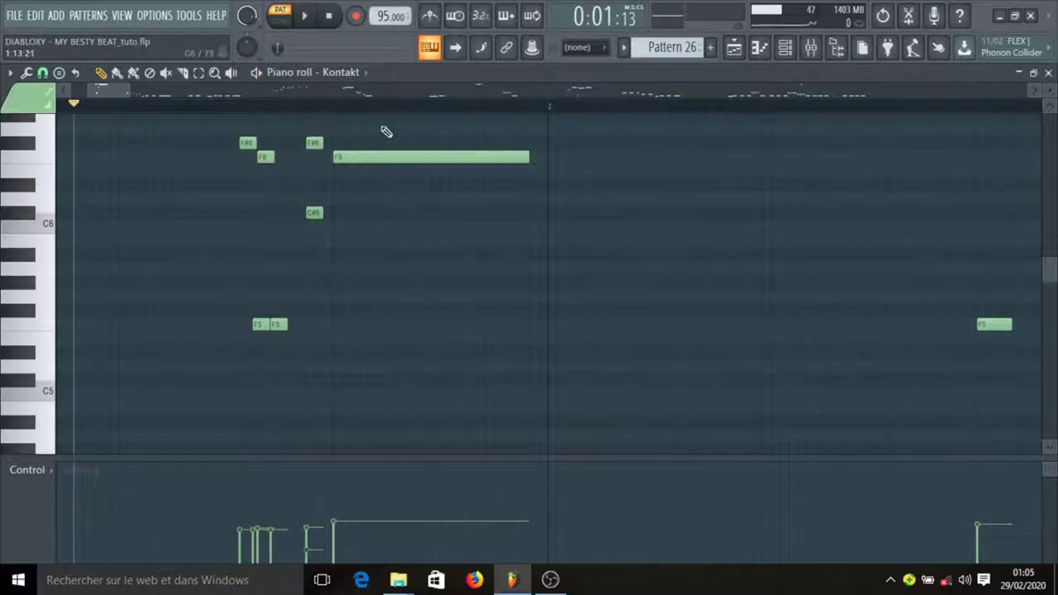
Step: Show the note pan values of the whole Kontakt melody below the piano roll notes
scroll(383, 107, "down", 5)
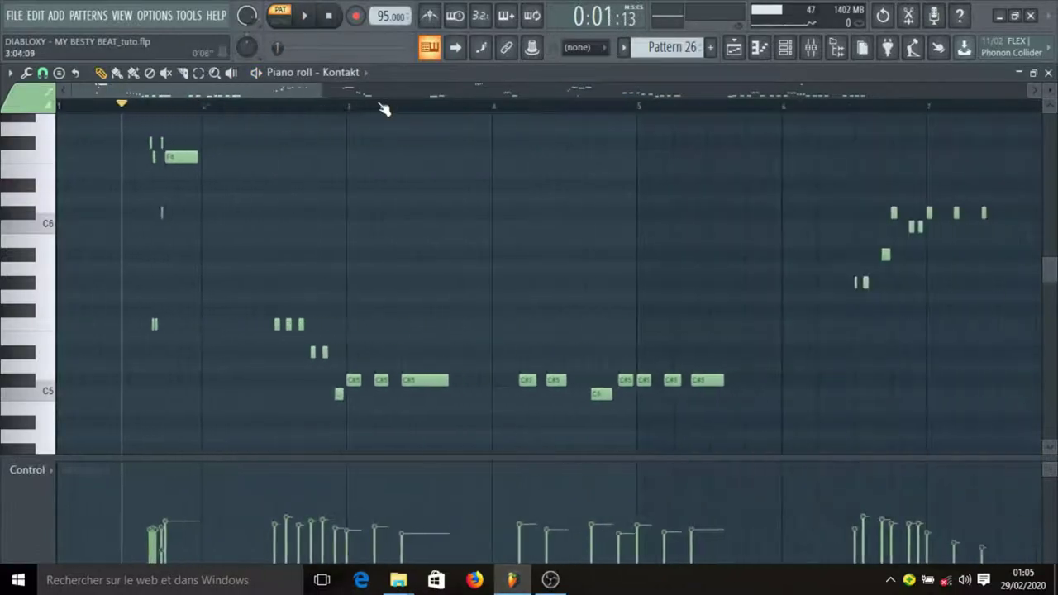
scroll(383, 108, "down", 5)
scroll(383, 108, "down", 2)
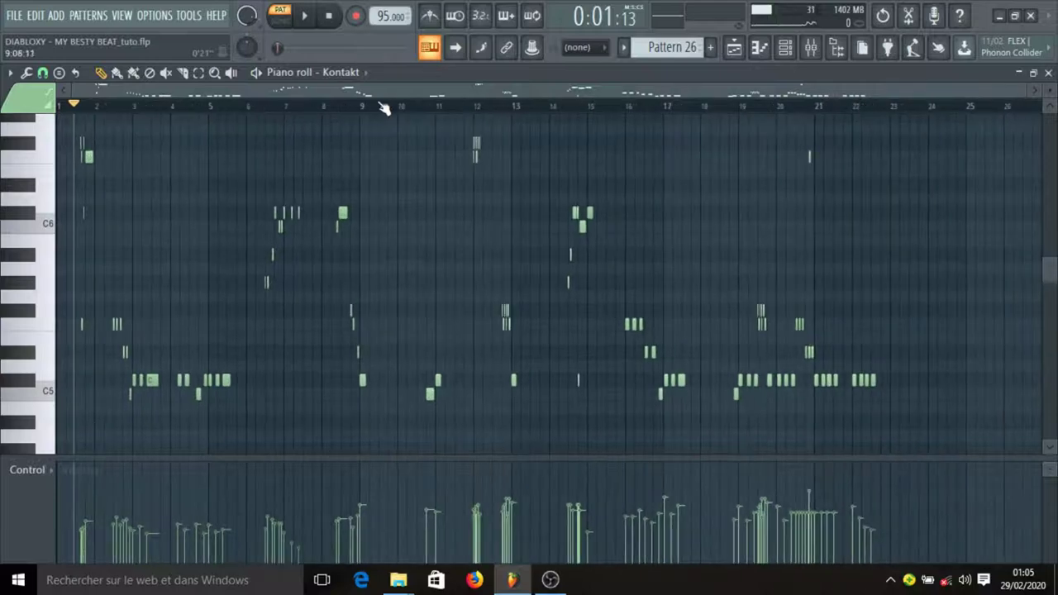
left_click(38, 473)
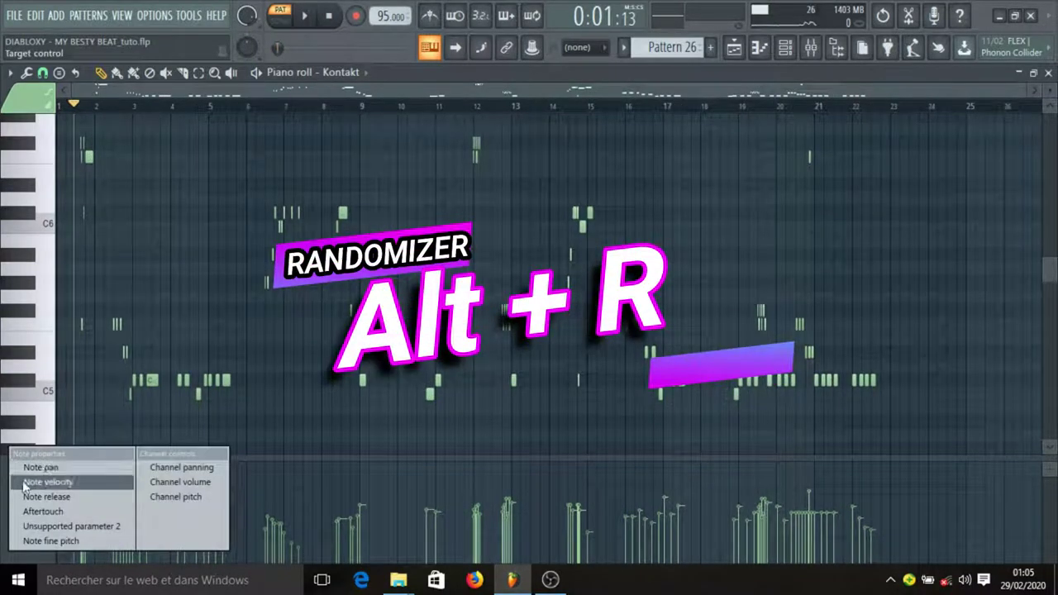
left_click(40, 467)
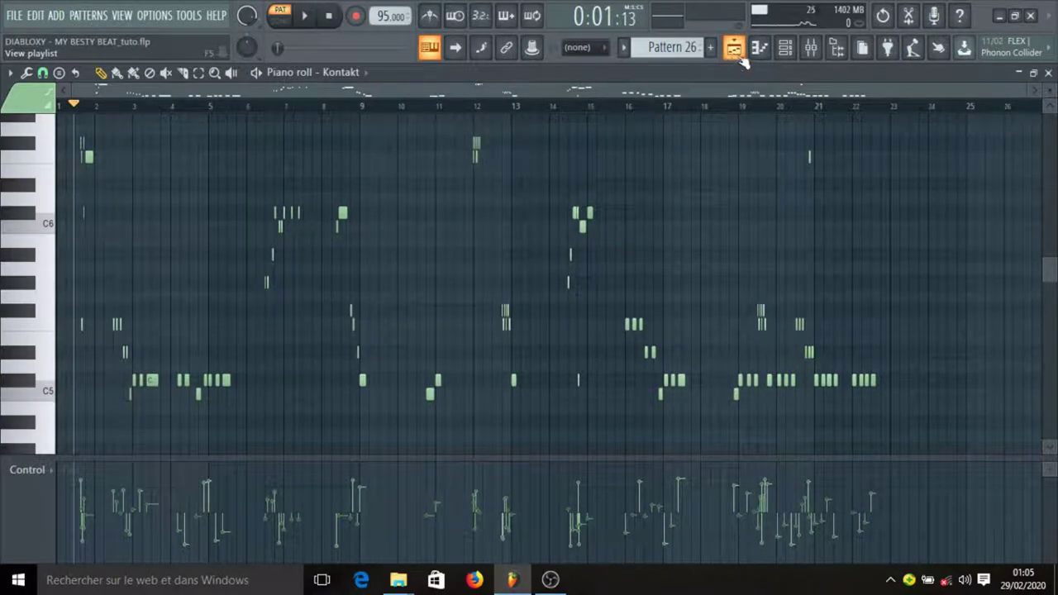
Step: Open the mixer and check in the channel rack which mixer track the Kontakt channel is routed to
left_click(811, 50)
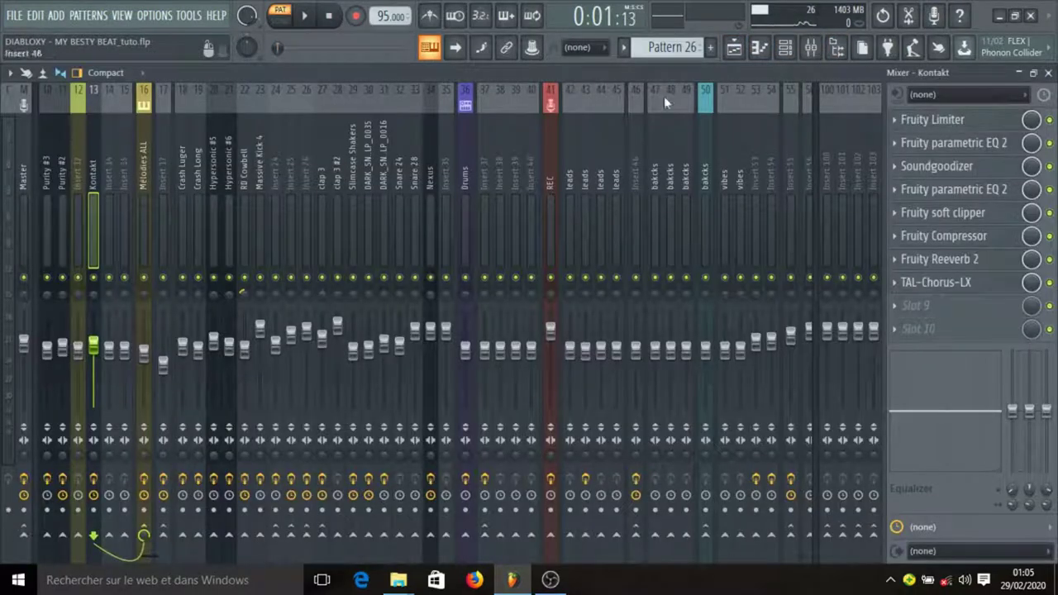
left_click(785, 47)
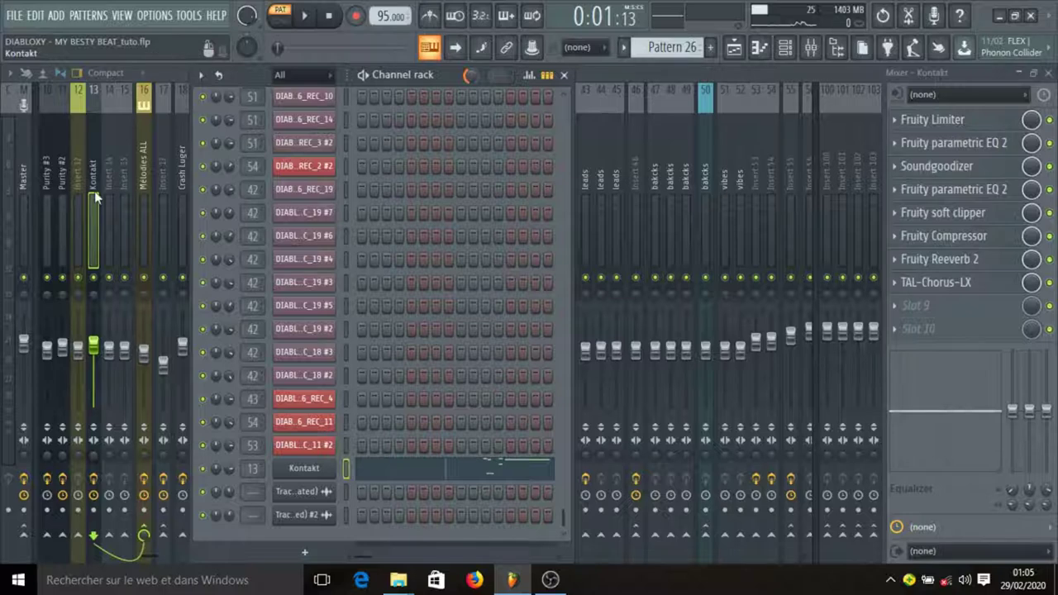
left_click(563, 74)
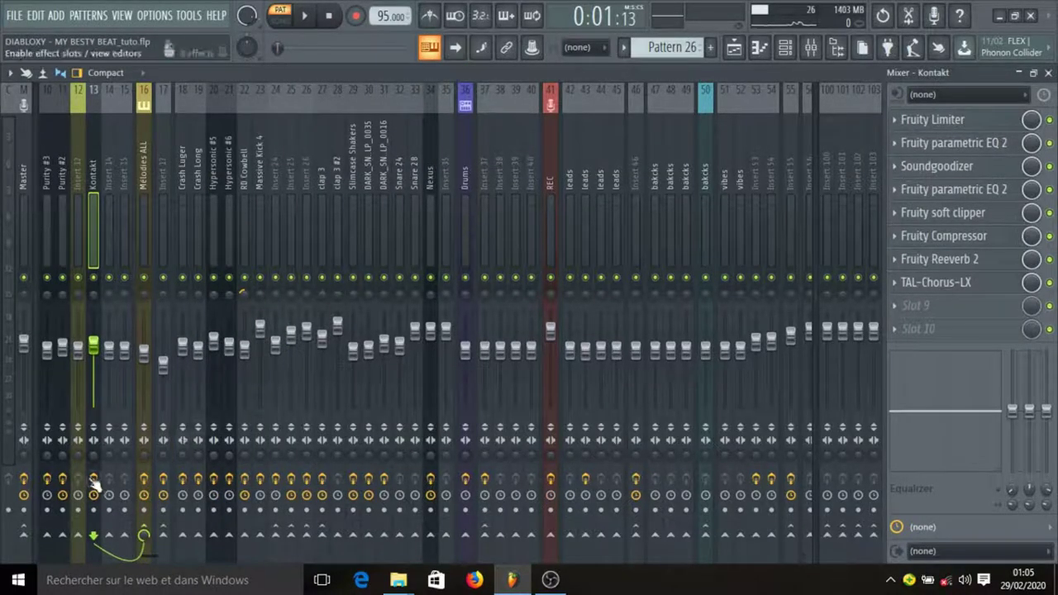
Step: Compare the kora melody's sound by playing it with the Kontakt mixer track's effects disabled and again with them enabled
key("space")
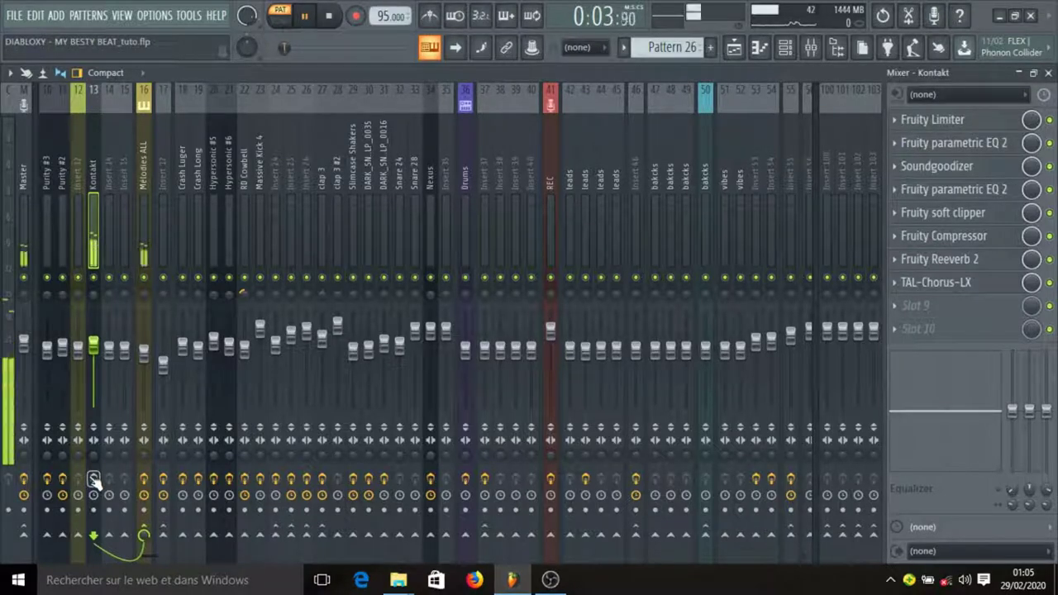
key("space")
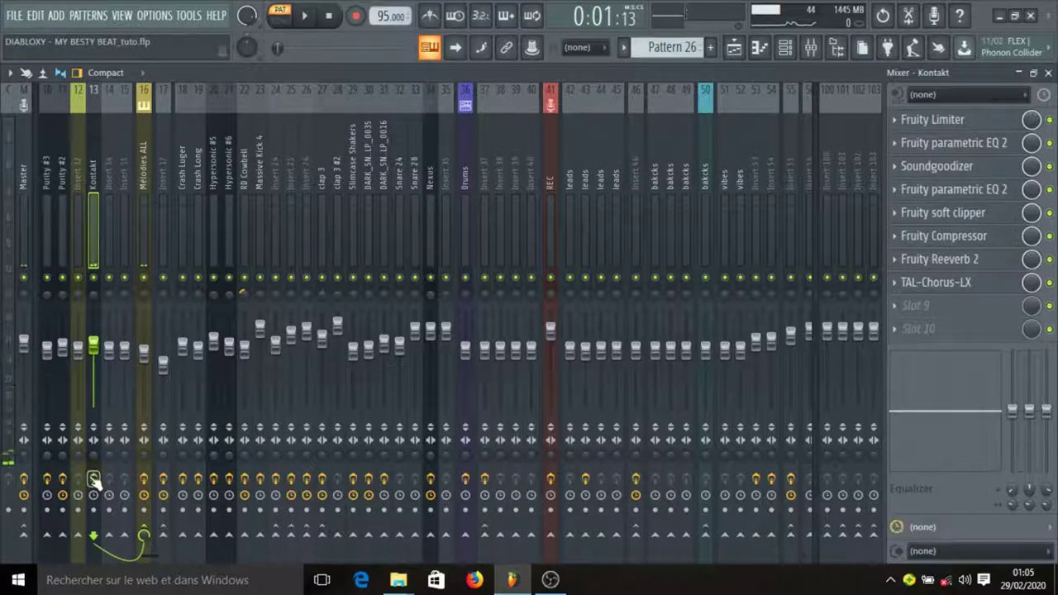
key("space")
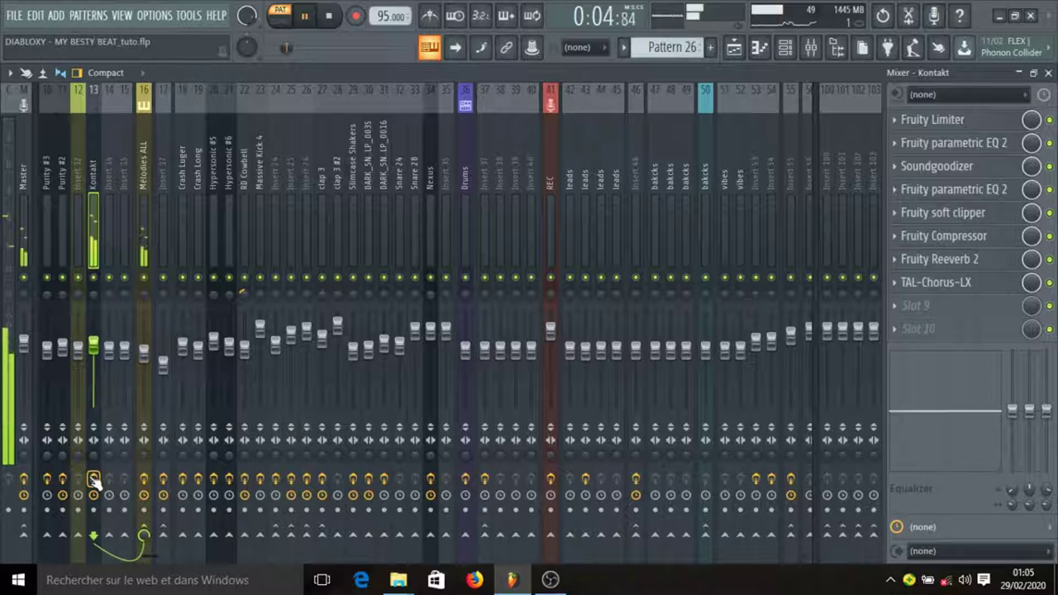
key("space")
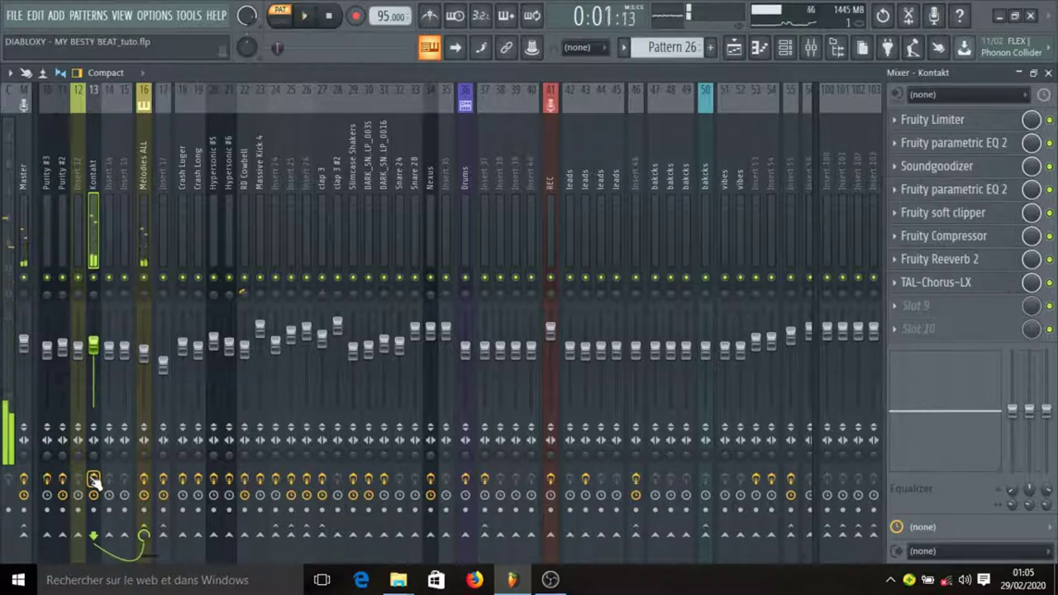
Step: Inspect the Kontakt track's Fruity Limiter and its first Fruity parametric EQ 2, including the type and order options of EQ band 1
left_click(977, 120)
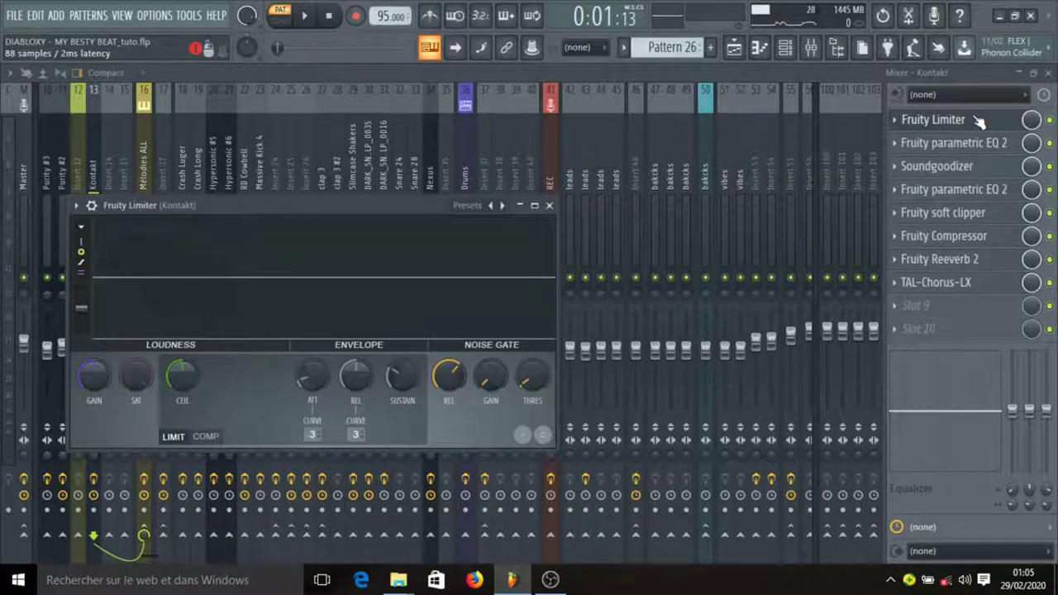
left_click(978, 122)
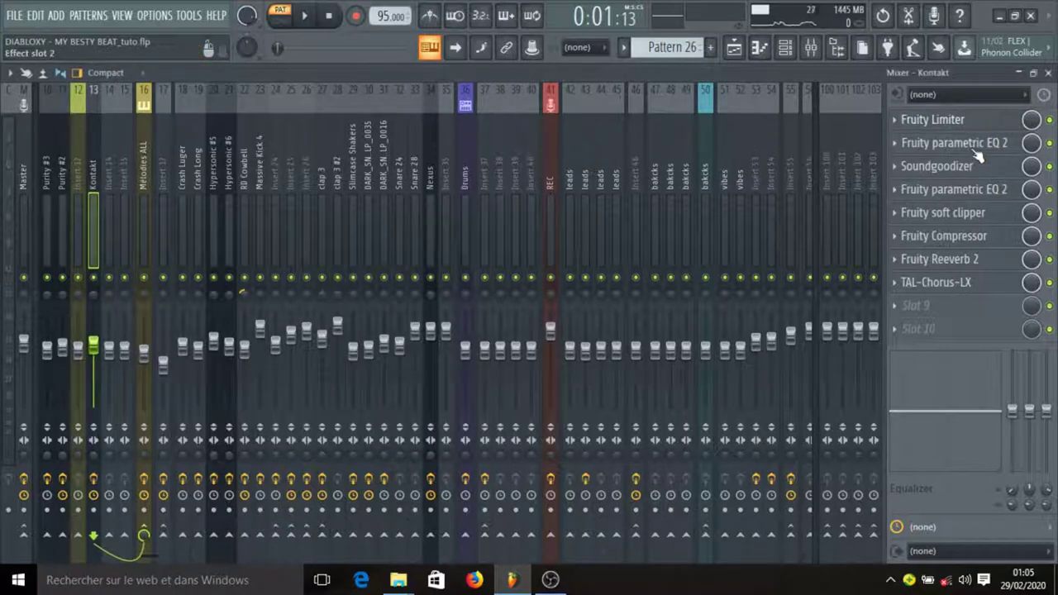
left_click(978, 145)
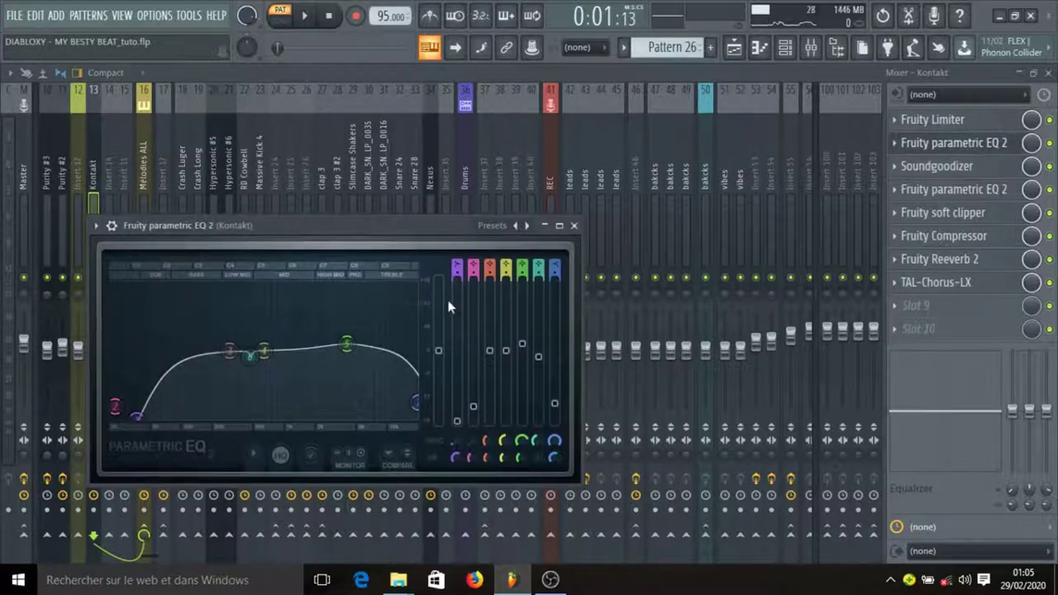
right_click(140, 419)
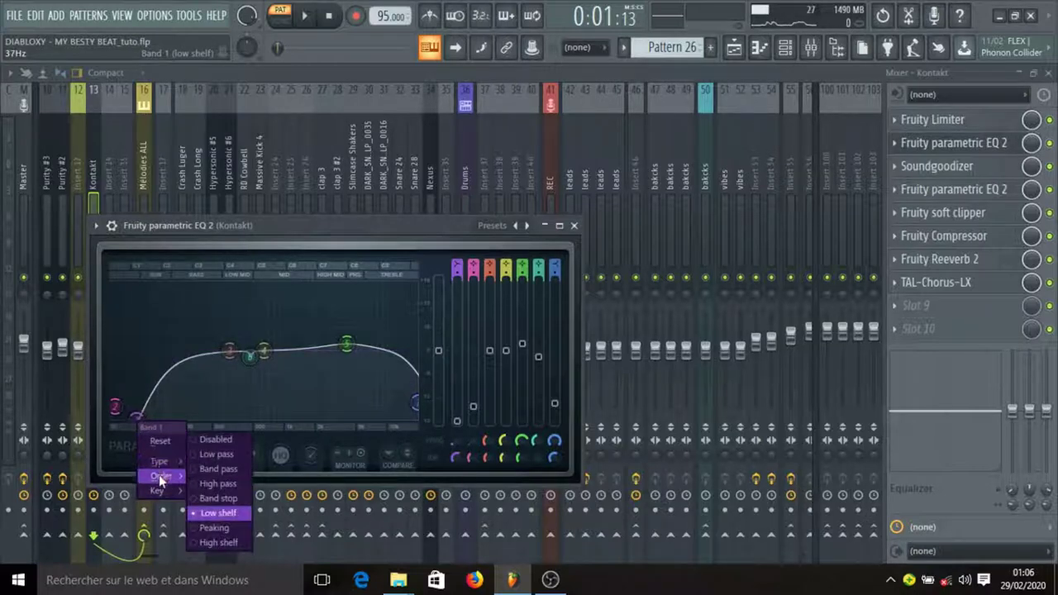
mouse_move(159, 475)
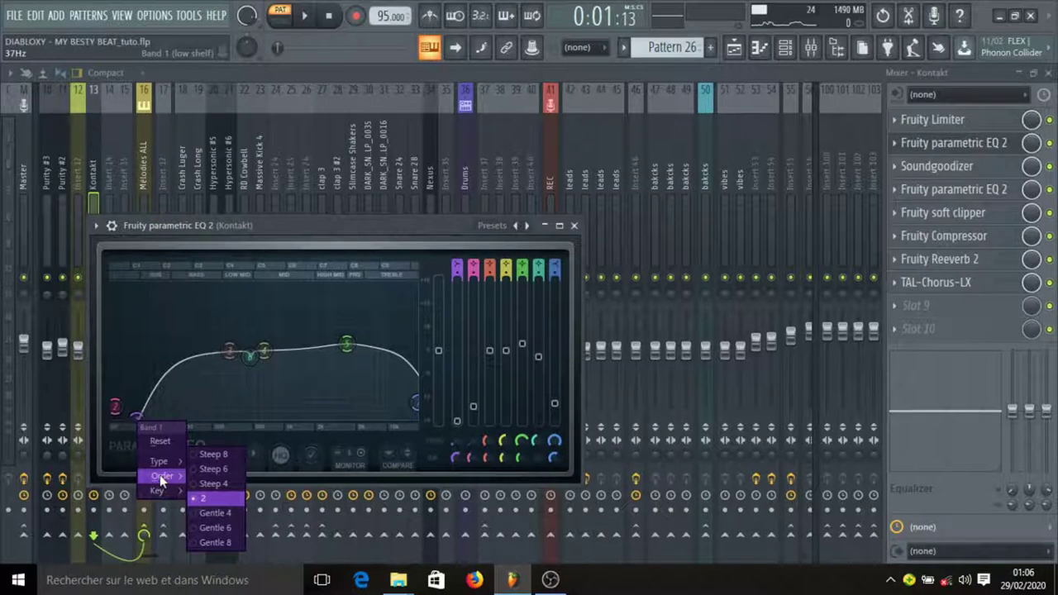
left_click(310, 228)
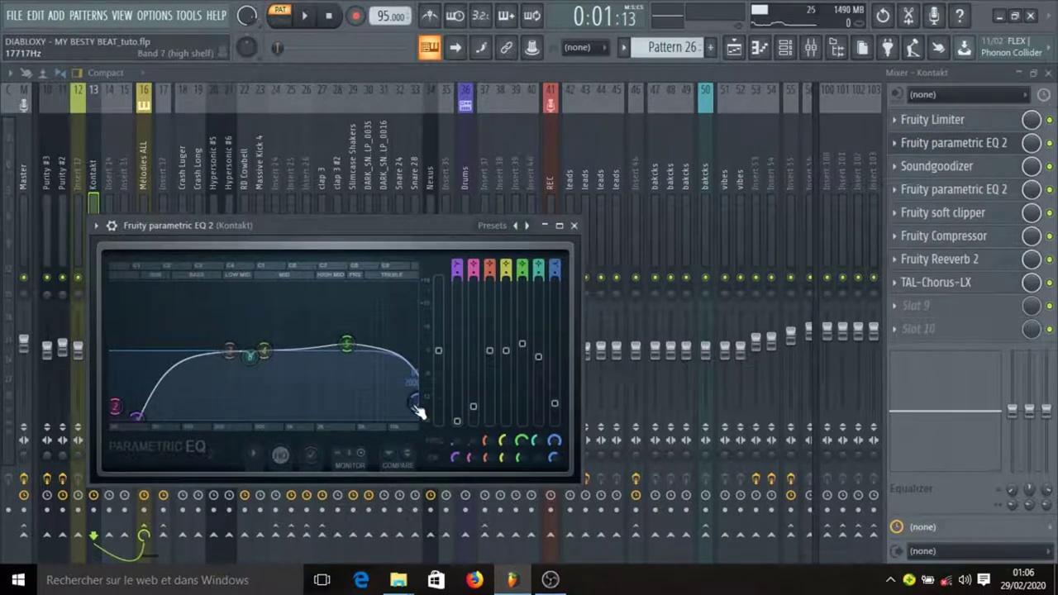
left_click(574, 225)
Step: Inspect the Soundgoodizer settings on the Kontakt mixer track and close the effect
left_click(993, 170)
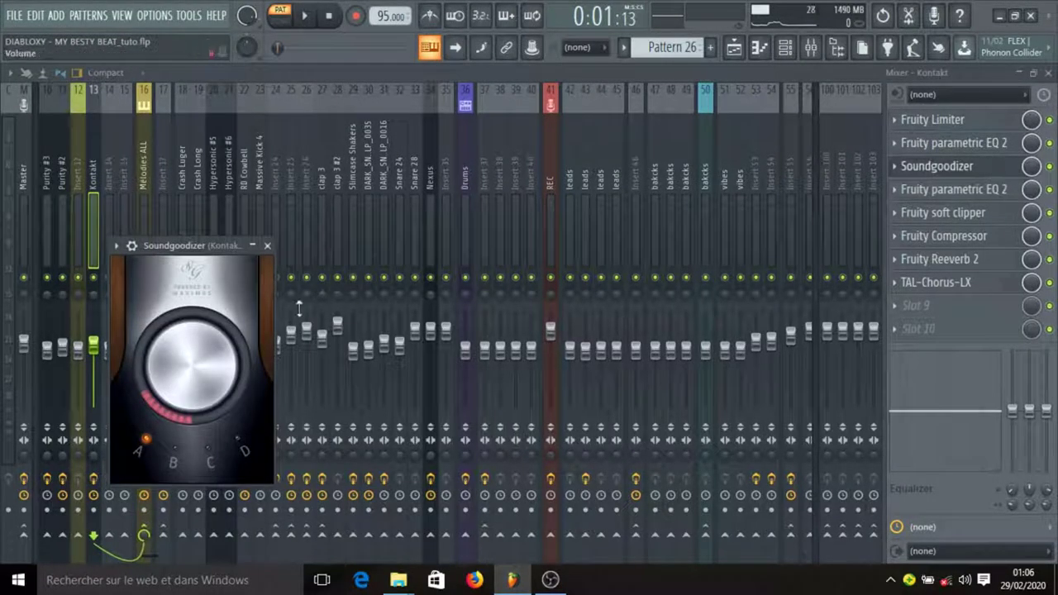
left_click(267, 245)
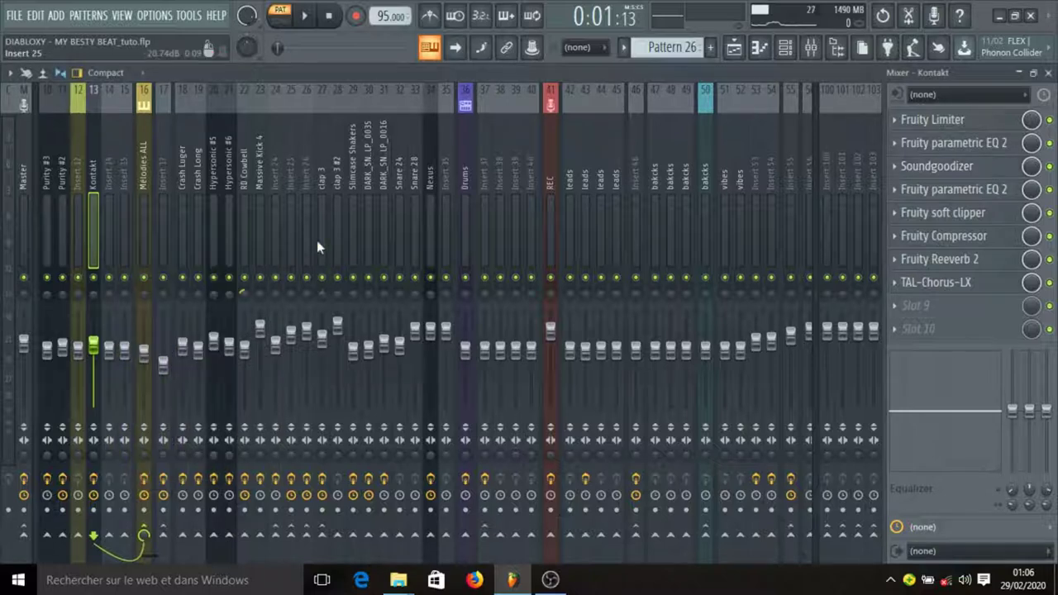
Step: Inspect the second Fruity parametric EQ 2, the Fruity soft clipper and the Fruity Compressor on the Kontakt mixer track
left_click(947, 195)
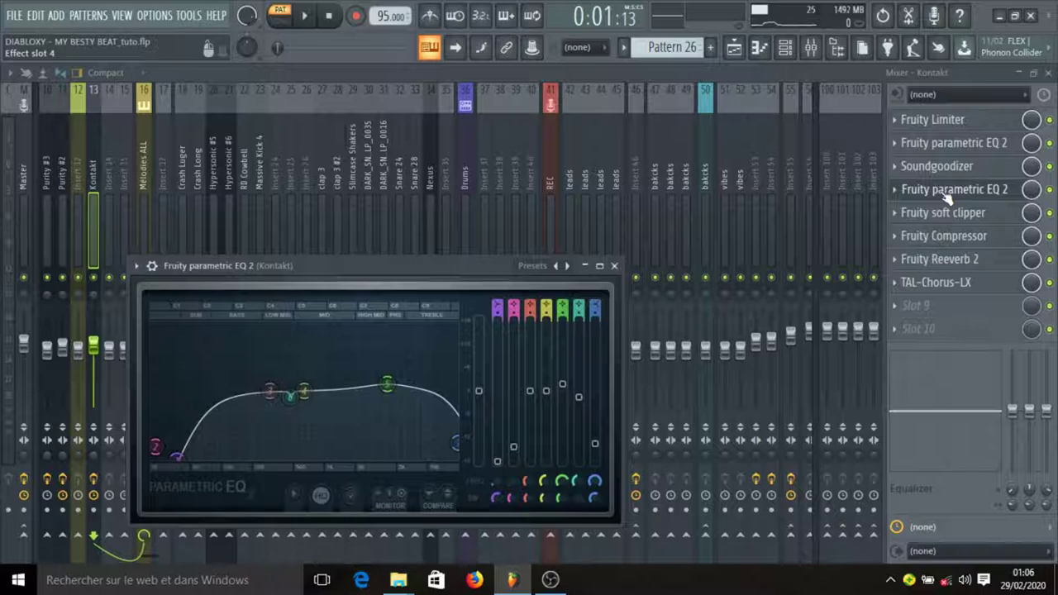
left_click(947, 195)
left_click(947, 212)
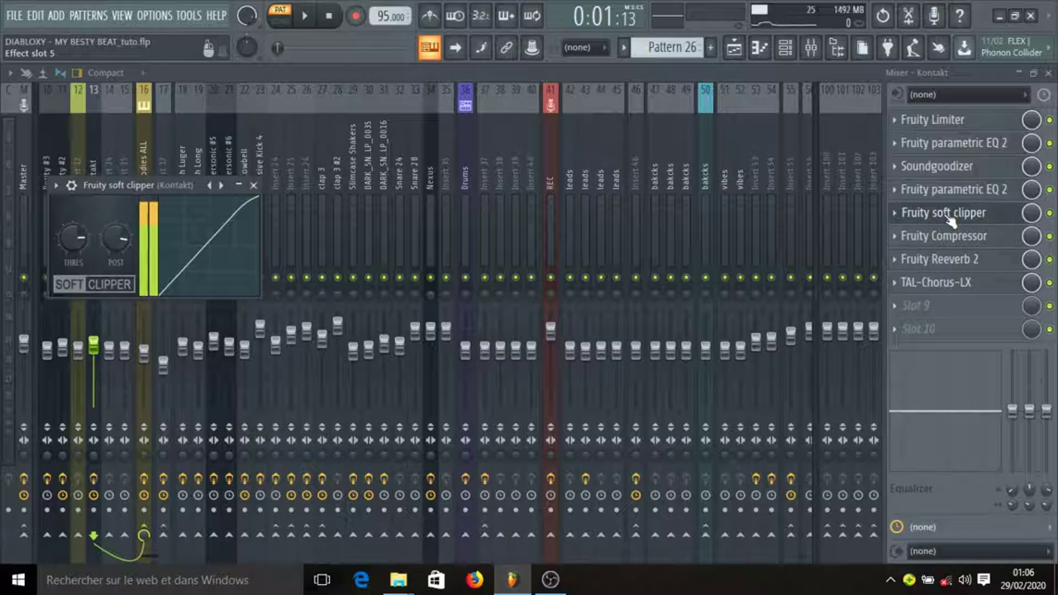
left_click(951, 215)
left_click(952, 237)
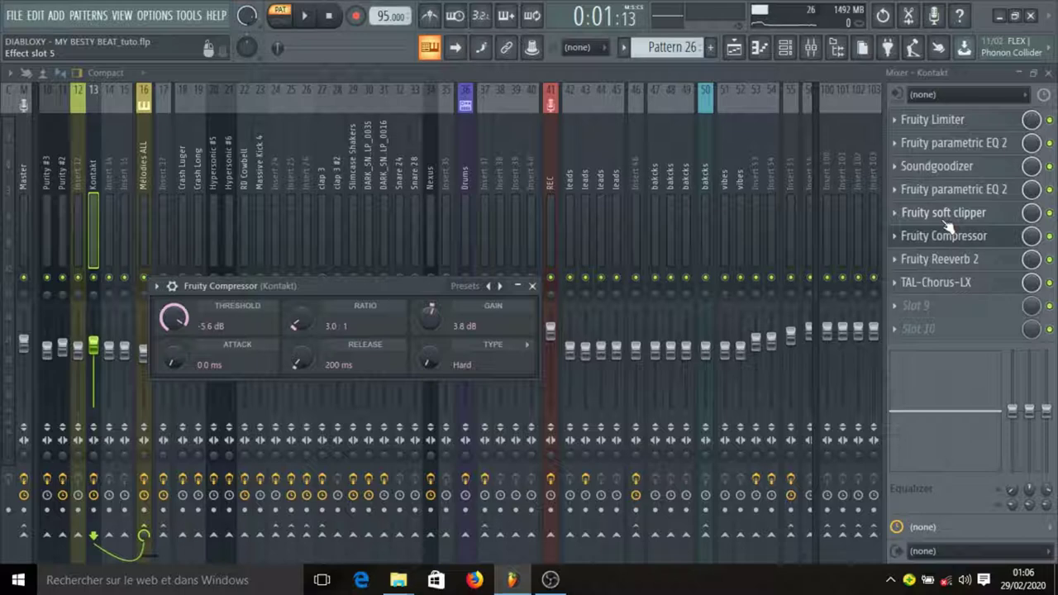
left_click(947, 218)
left_click(946, 218)
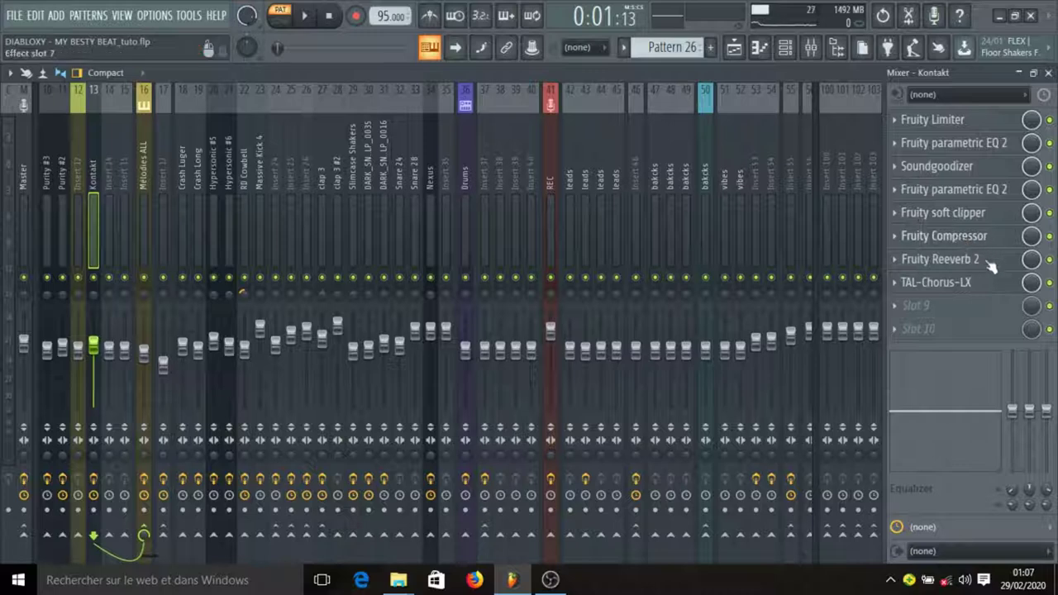
Step: Inspect the Kontakt track's Fruity Reeverb 2 and TAL-Chorus-LX settings, closing each, and play the kora melody through the effects chain
left_click(958, 260)
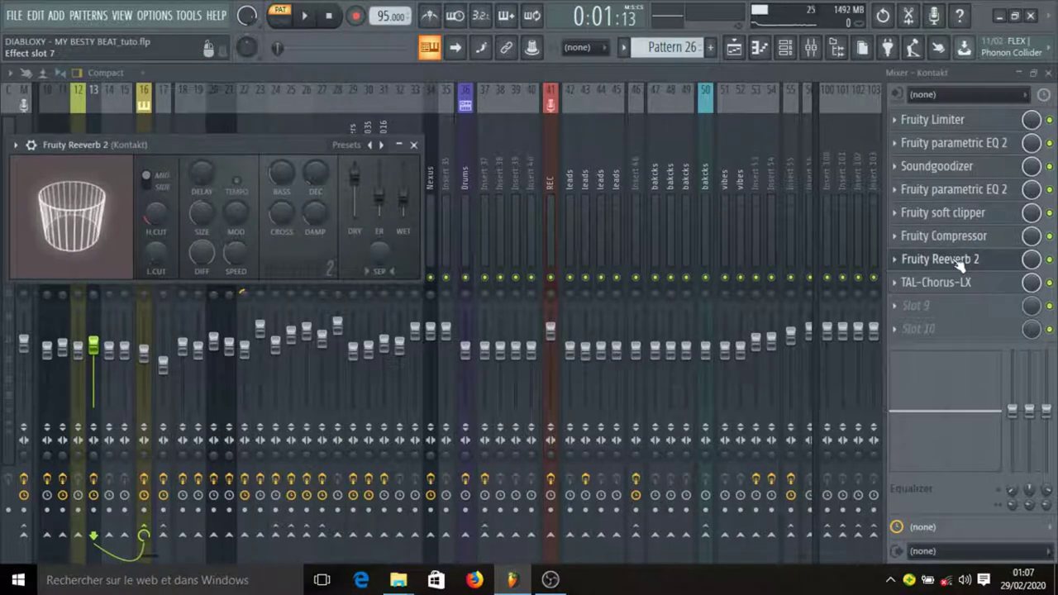
left_click(414, 146)
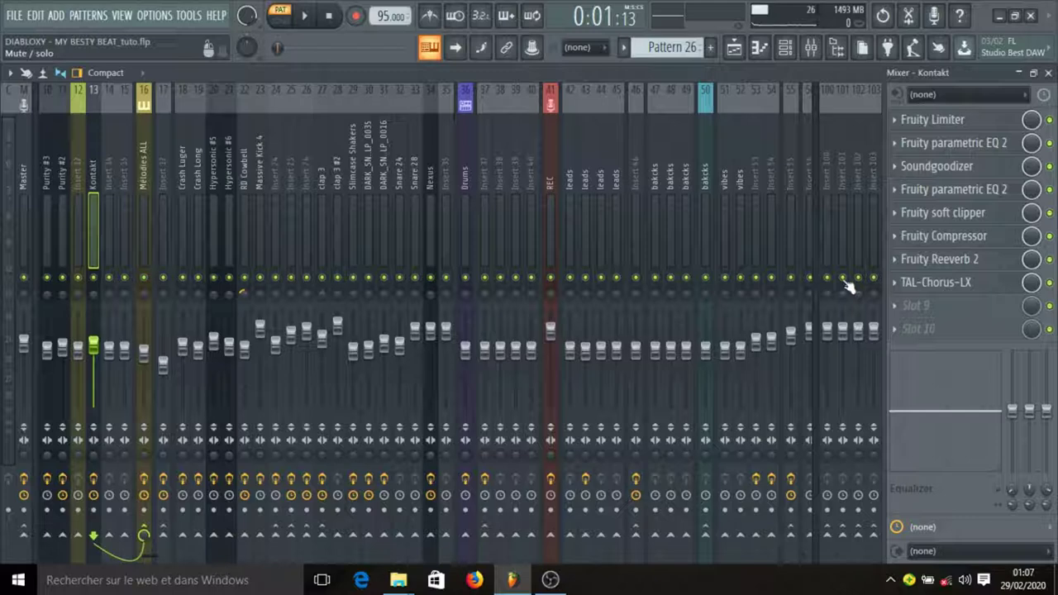
left_click(959, 285)
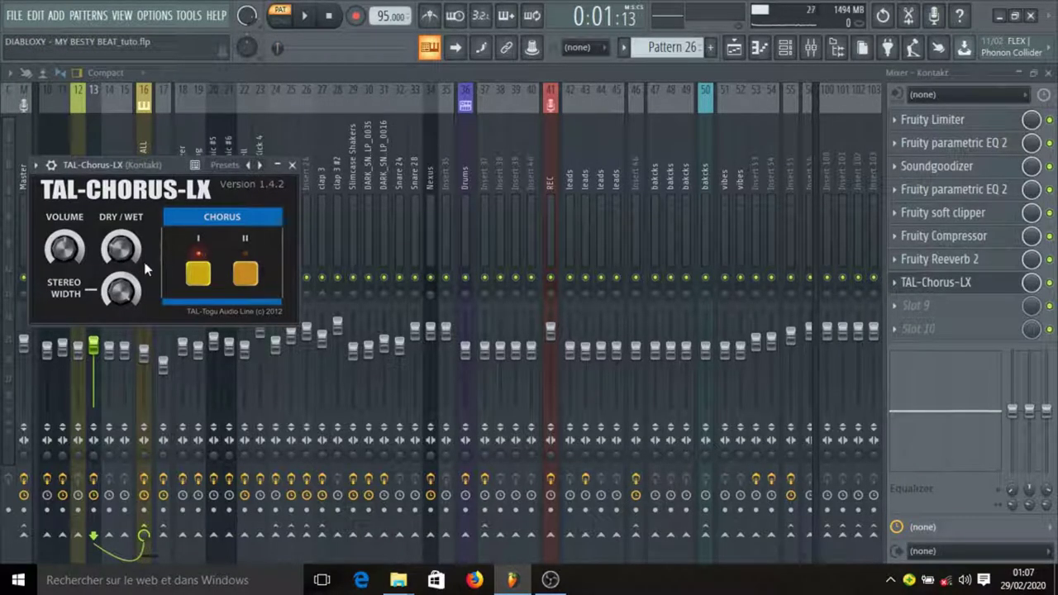
left_click(292, 165)
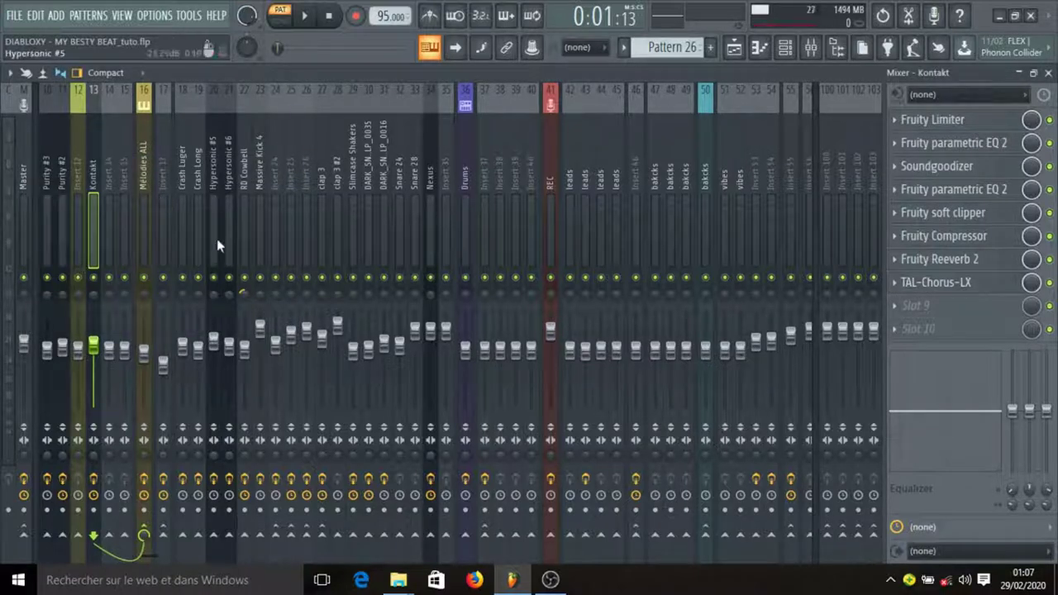
key("space")
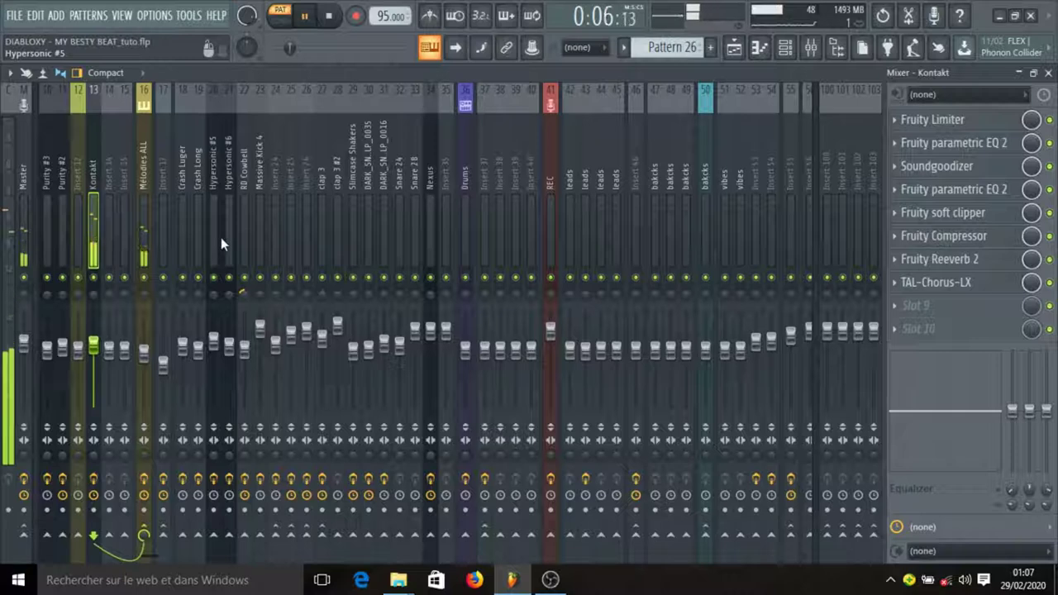
key("space")
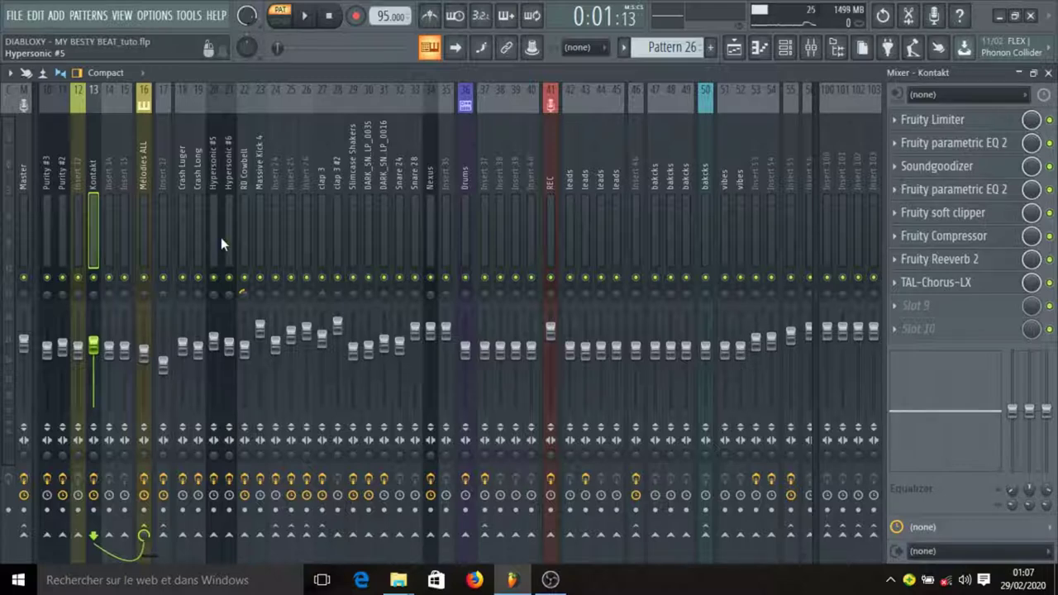
Step: In the playlist, collapse the track group under Track 3 and select the Hypersonic #4 pattern from its Track 5 clip
left_click(735, 49)
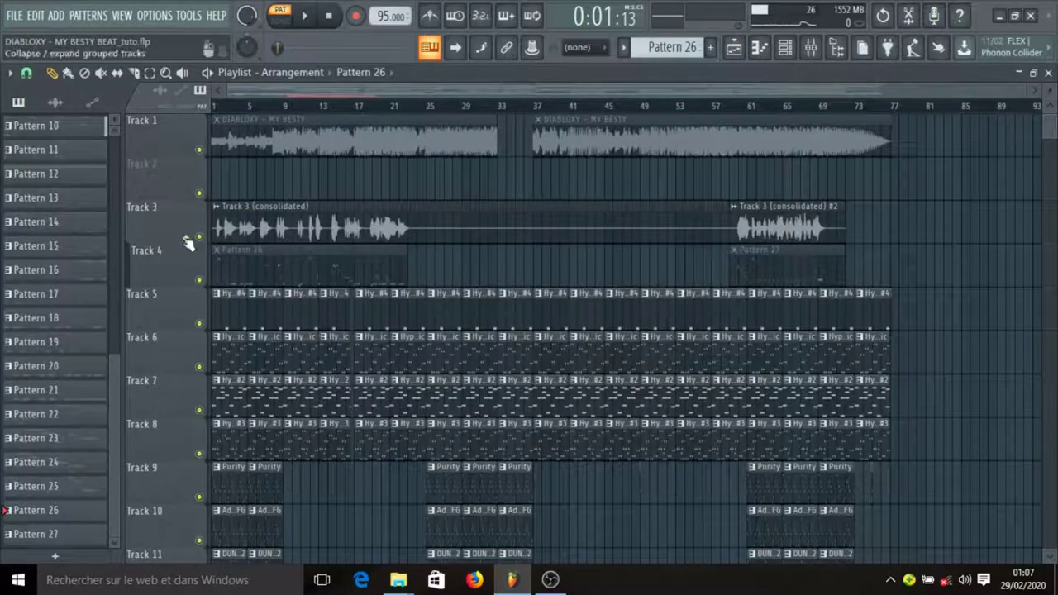
left_click(186, 237)
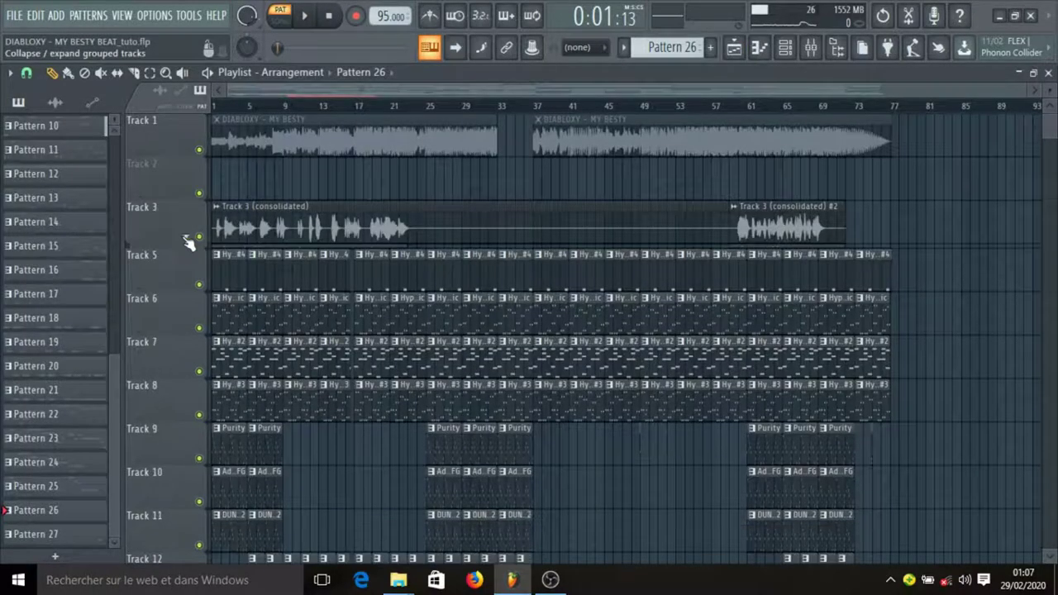
left_click(231, 272)
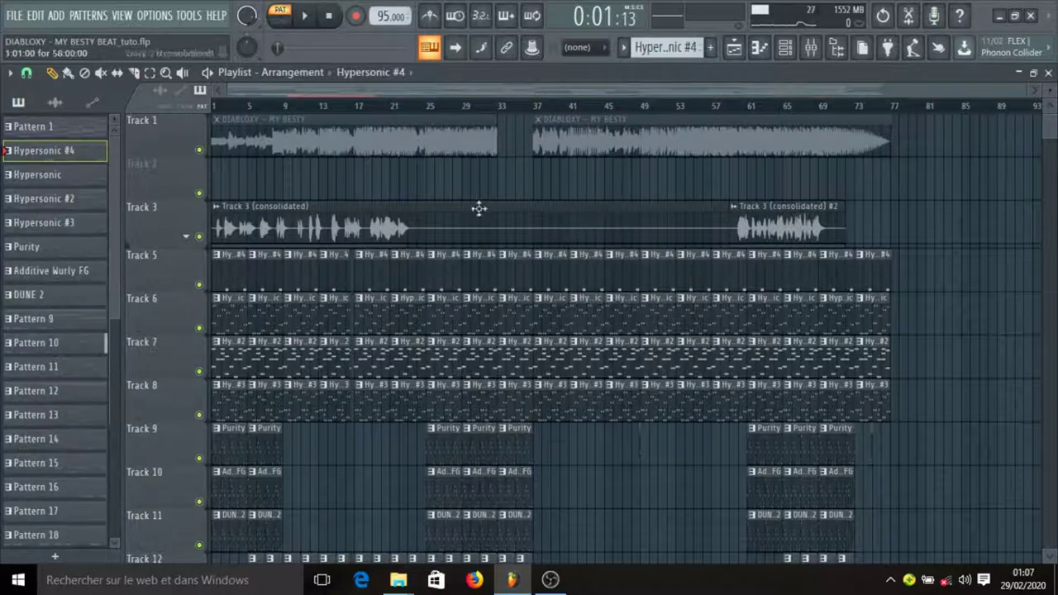
Step: Open the Hypersonic #4 channel from the channel rack, check the patch loaded in its plugin, and close it
left_click(785, 49)
scroll(421, 276, "up", 6)
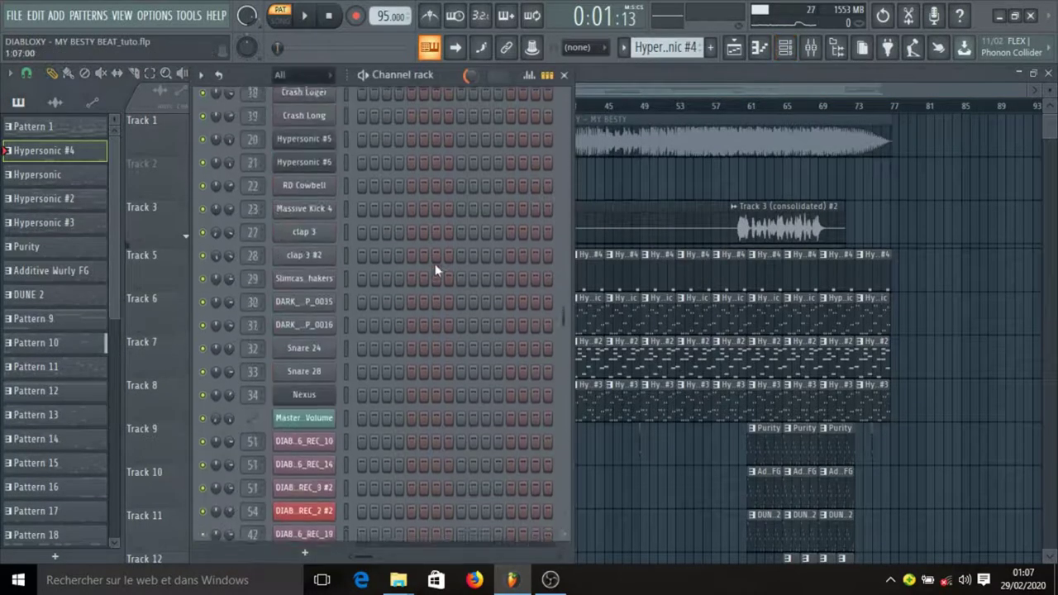
scroll(435, 263, "up", 3)
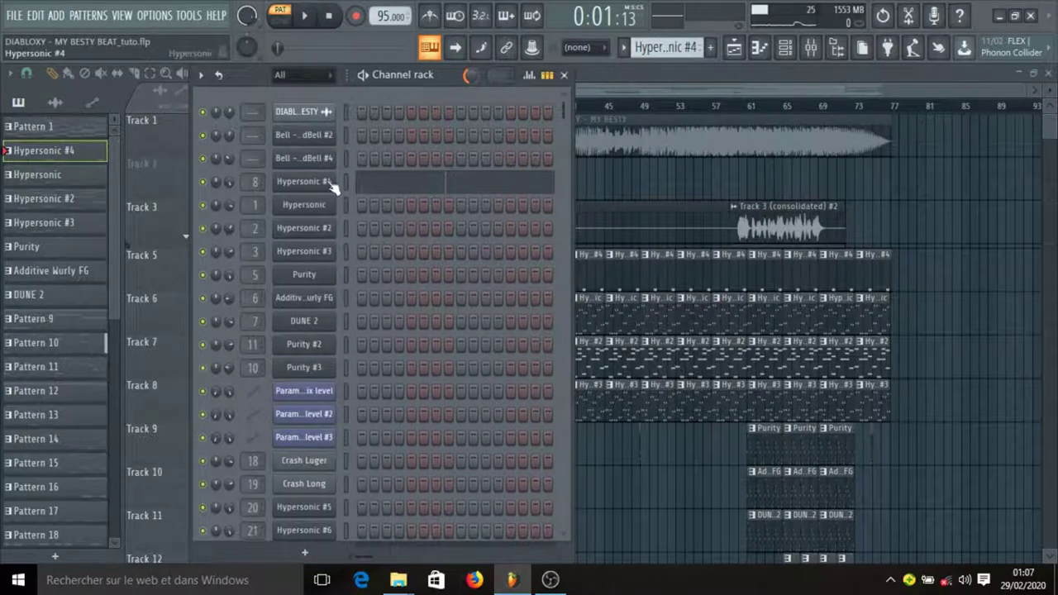
left_click(335, 185)
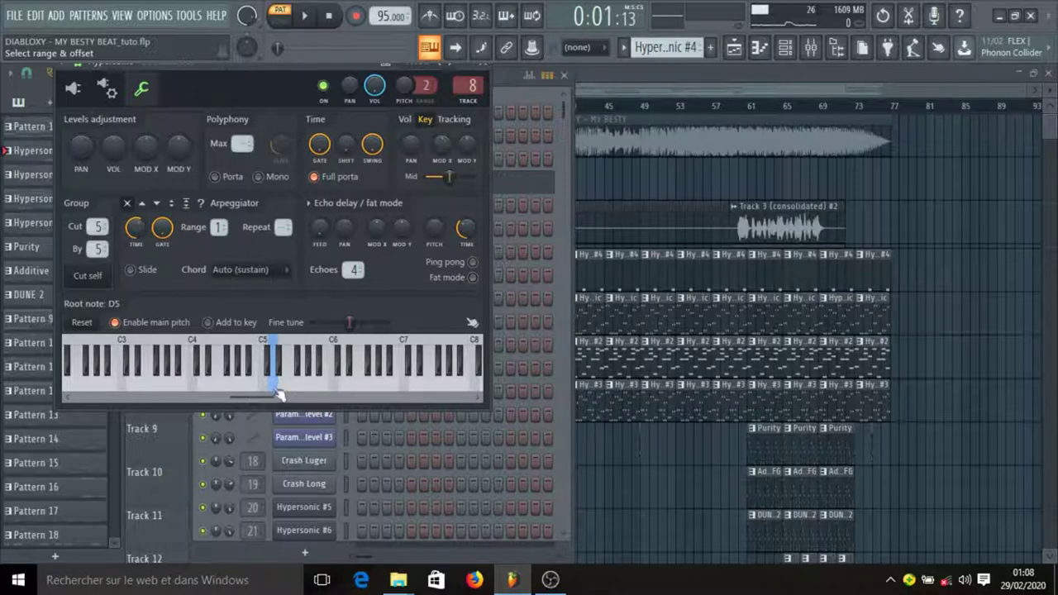
left_click(73, 88)
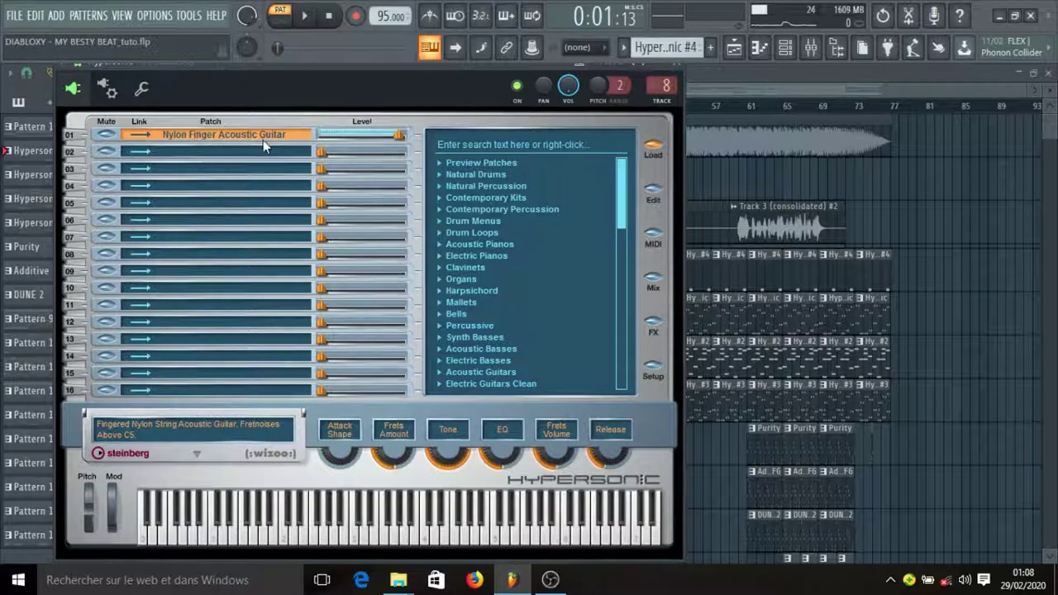
left_click(679, 74)
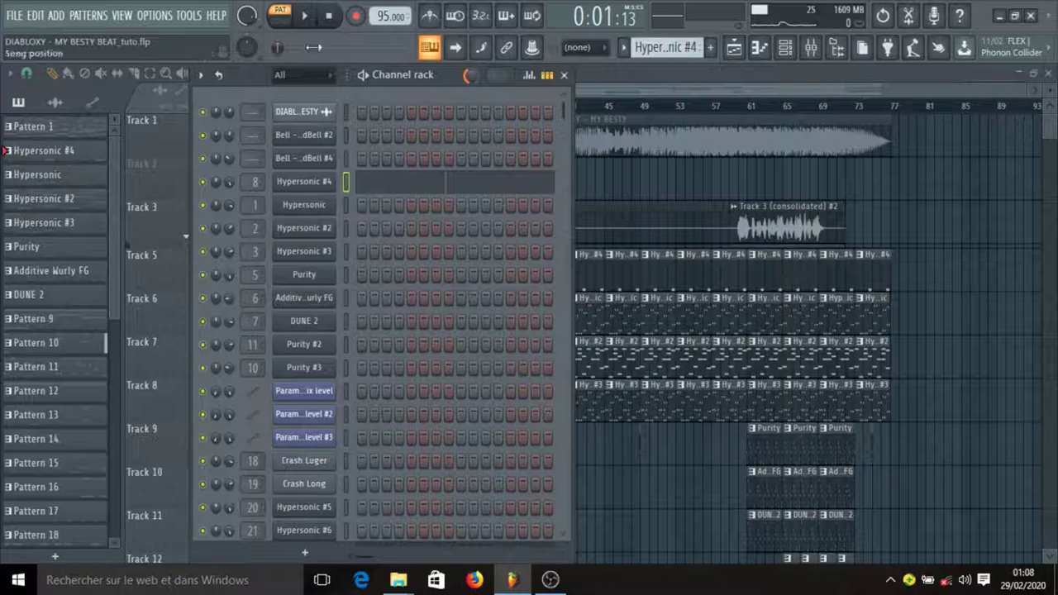
Step: Reset playback and play the Hypersonic #4 pattern with its notes shown in the piano roll
left_click(328, 16)
left_click(426, 185)
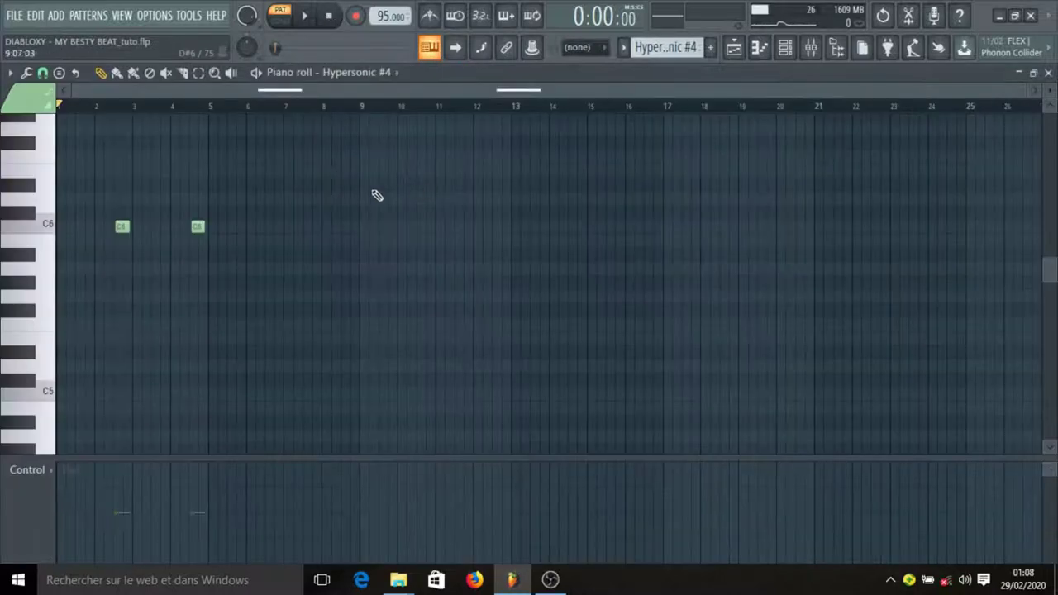
key("space")
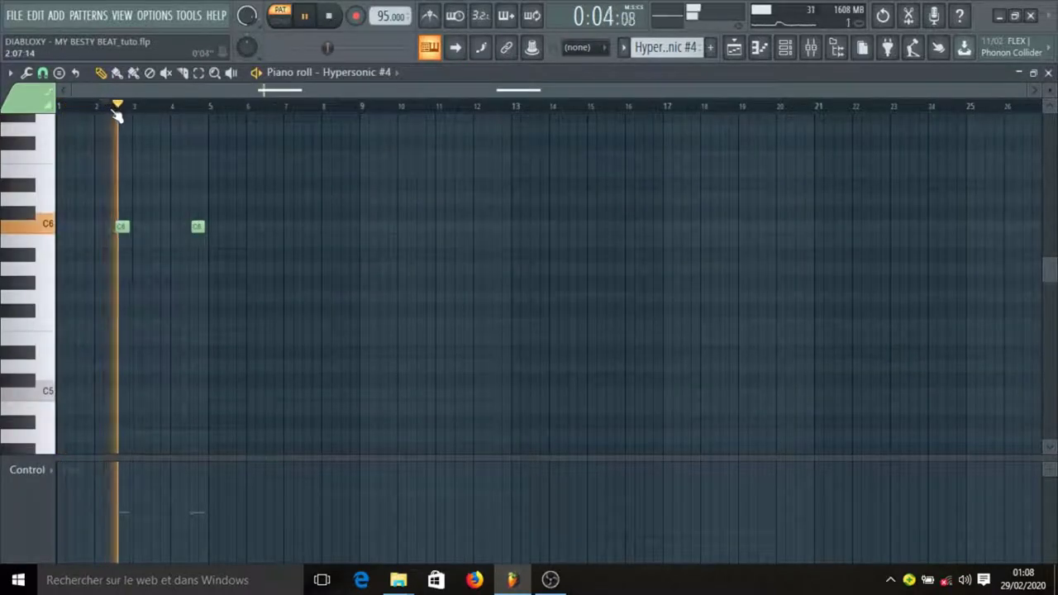
key("space")
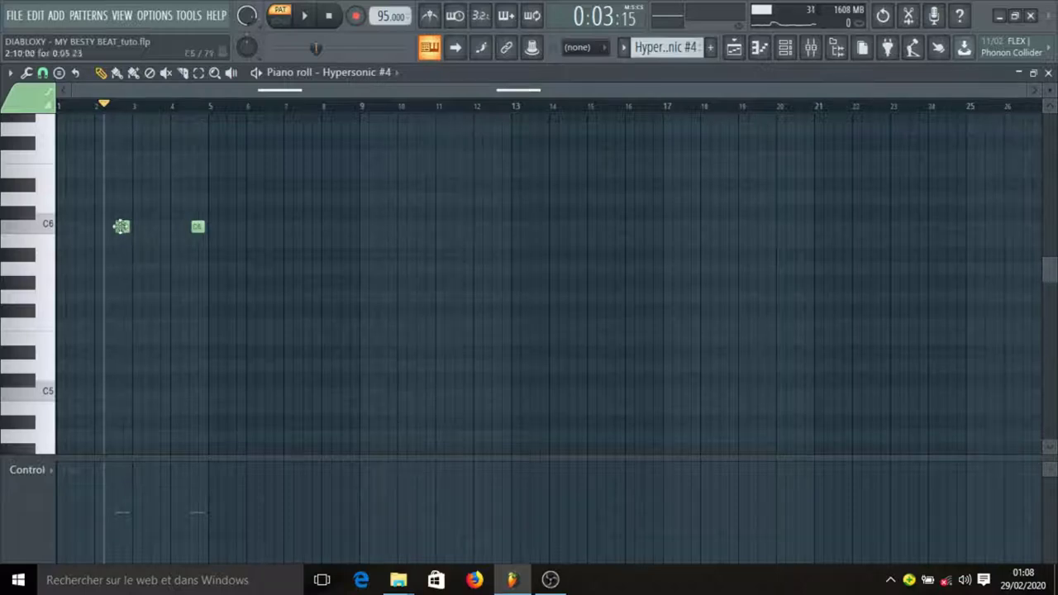
Step: Return to the playlist and select the Hypersonic pattern from its first clip on Track 6
left_click(785, 49)
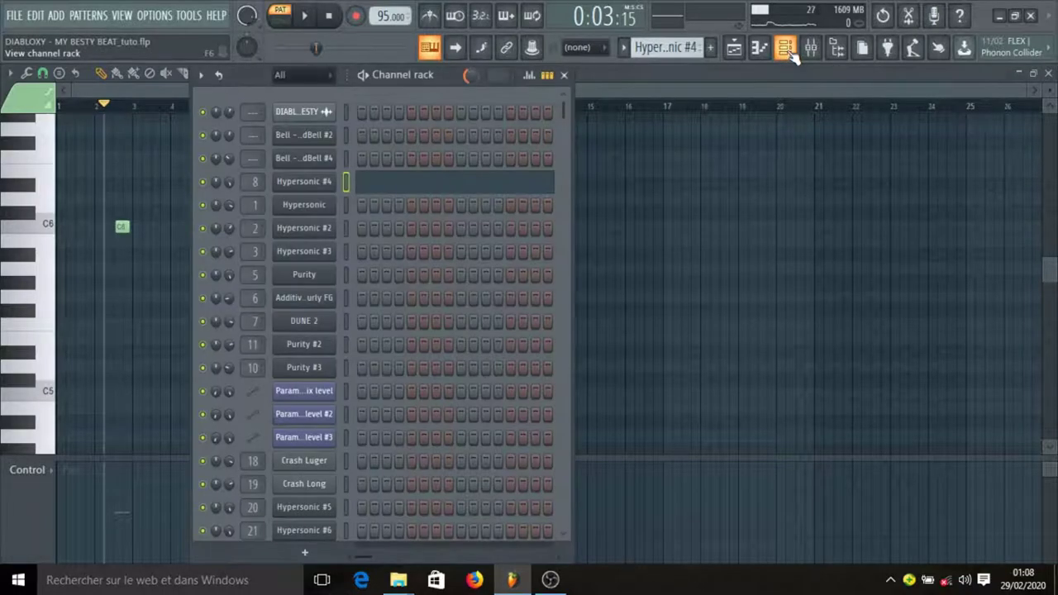
left_click(787, 50)
left_click(734, 47)
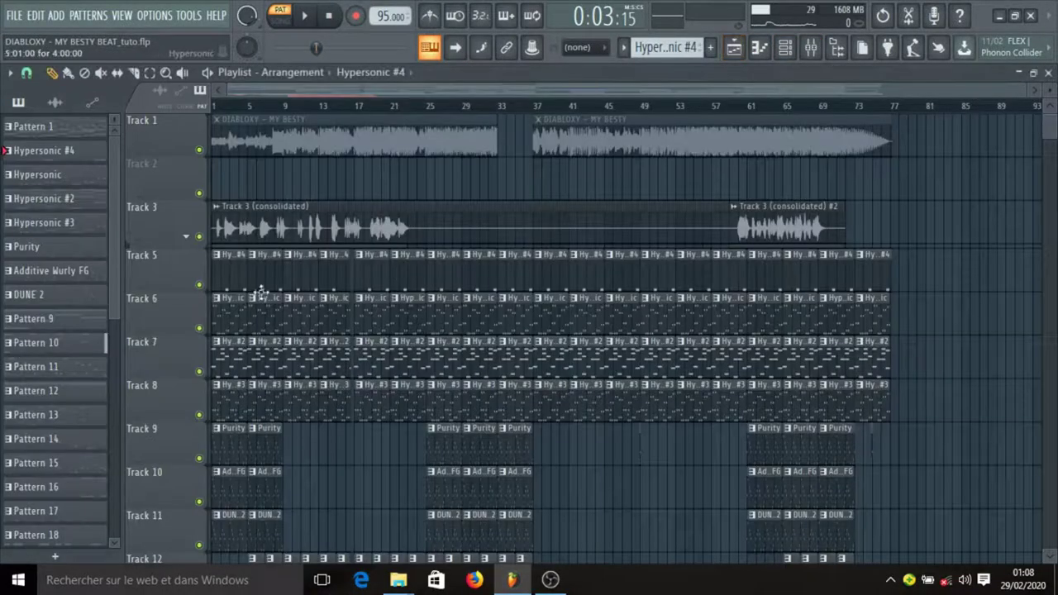
left_click(219, 319)
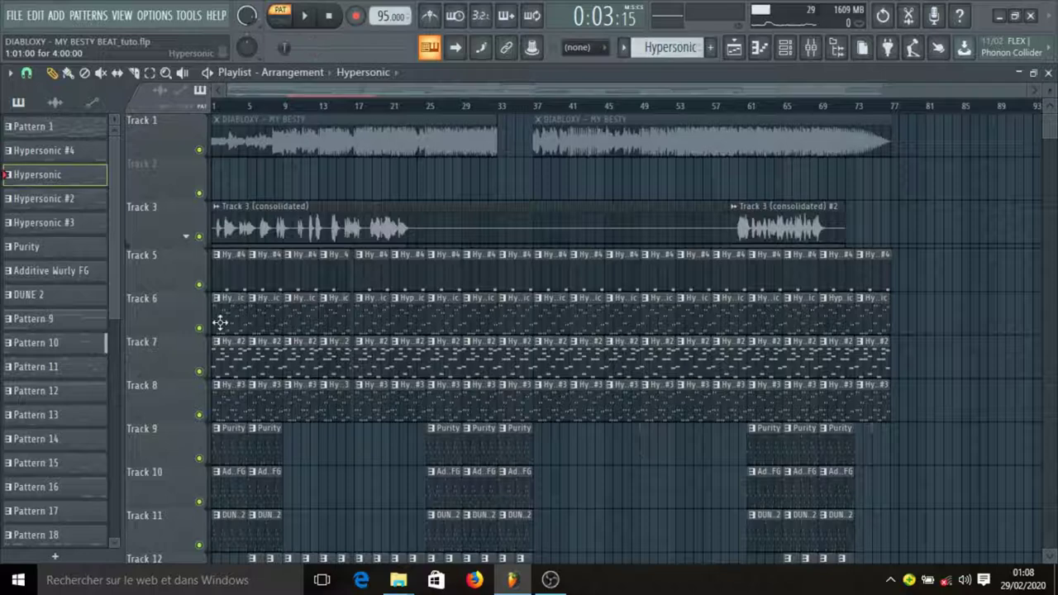
Step: Open the Hypersonic channel from the channel rack, check which patch its plugin uses, and close it
left_click(785, 50)
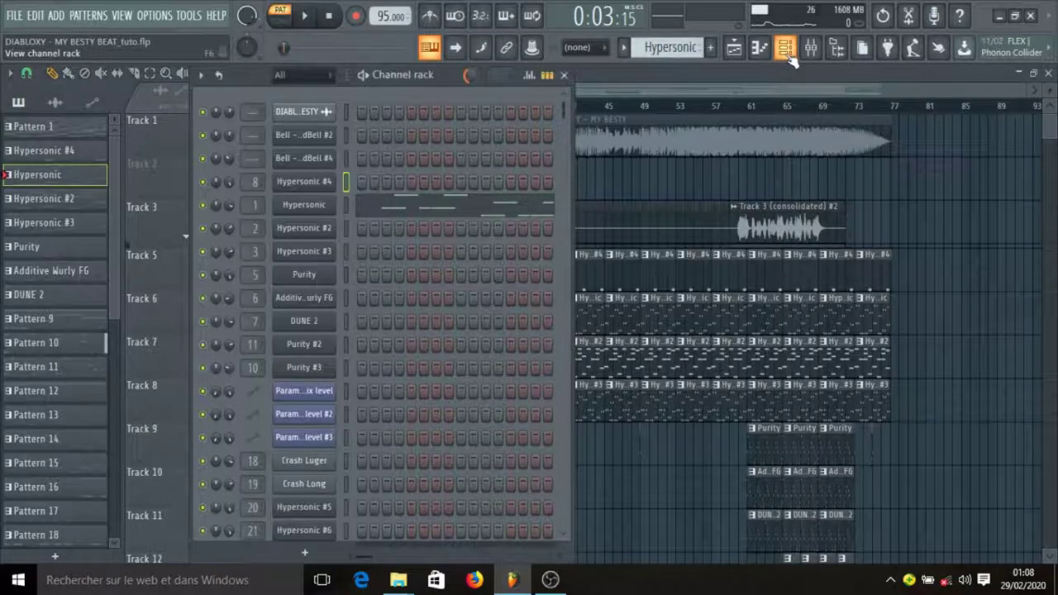
left_click(309, 203)
left_click(142, 100)
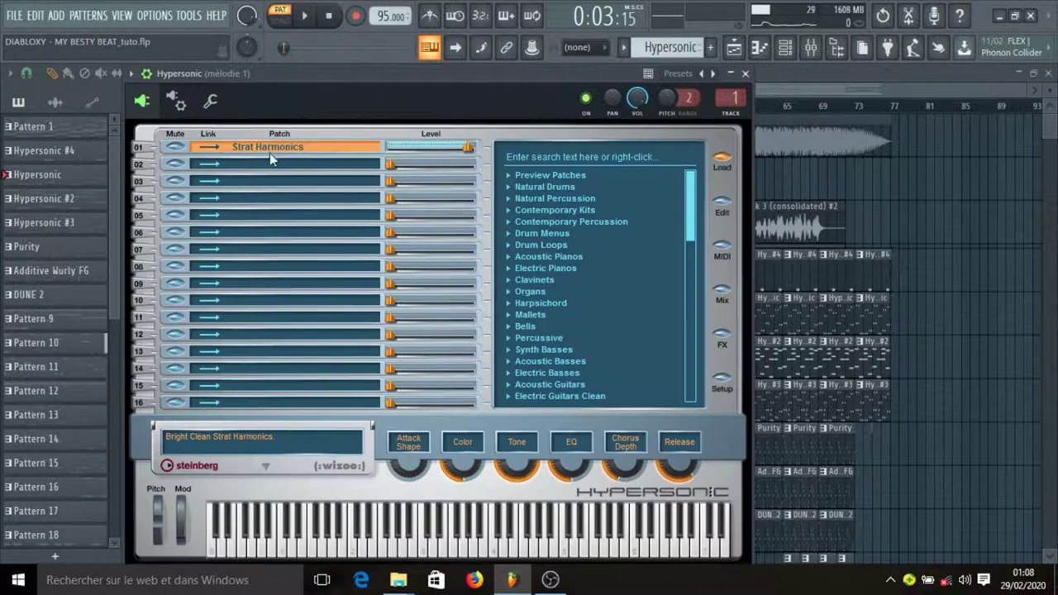
left_click(744, 73)
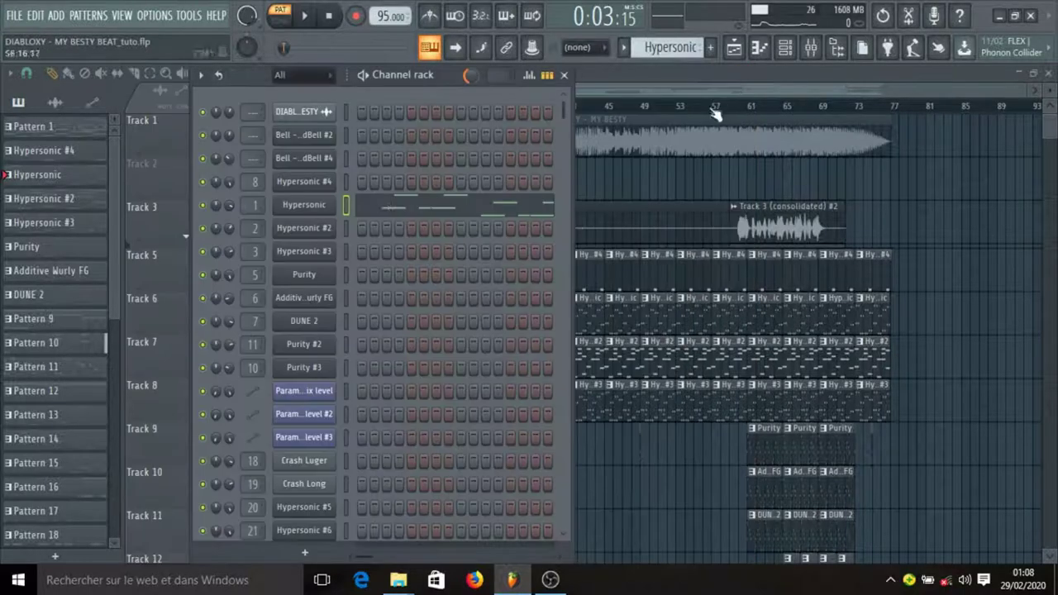
Step: Play the Hypersonic pattern in the piano roll and examine its upper and lower notes across all four bars
left_click(378, 208)
scroll(174, 176, "down", 8)
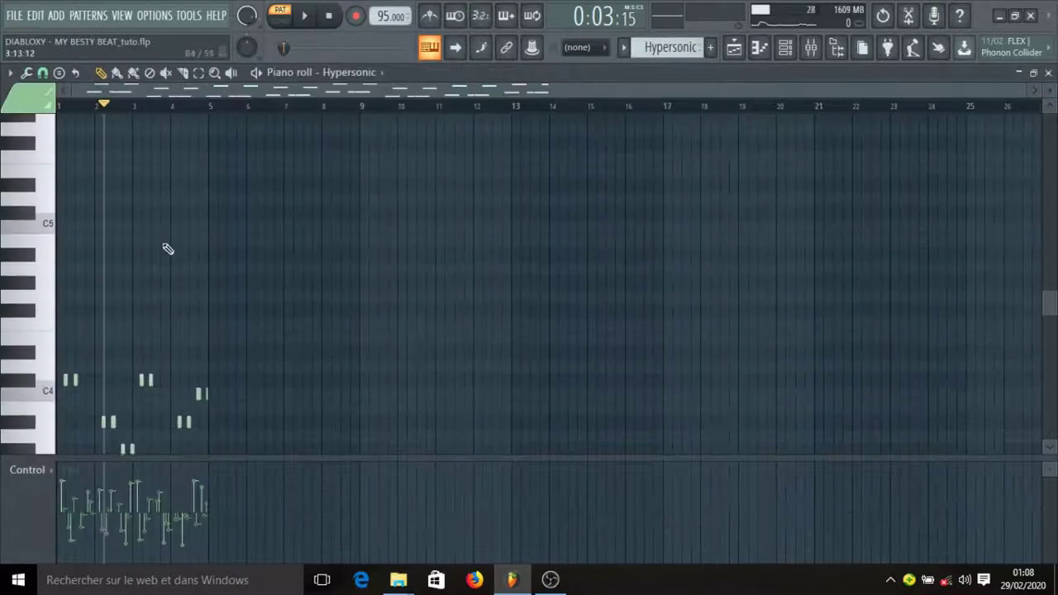
left_click(304, 16)
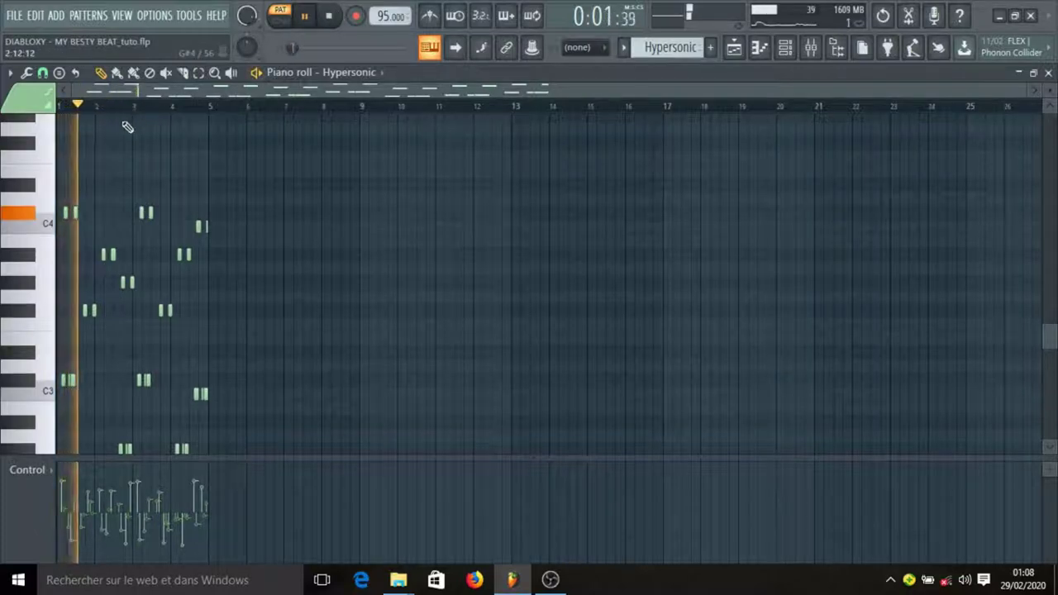
scroll(83, 114, "up", 5)
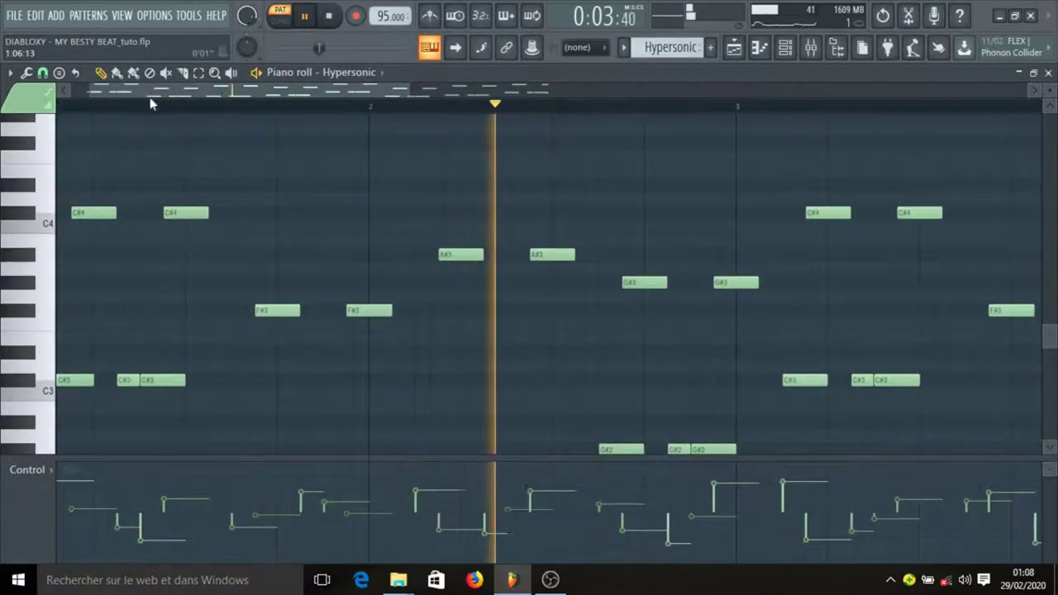
scroll(163, 110, "down", 2)
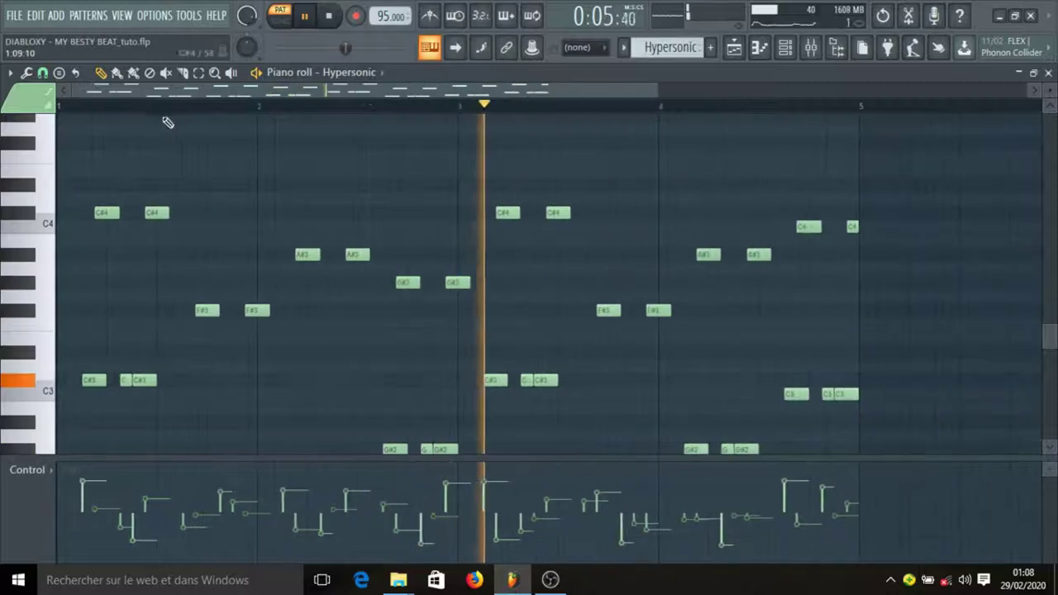
scroll(163, 125, "down", 3)
scroll(267, 112, "up", 2)
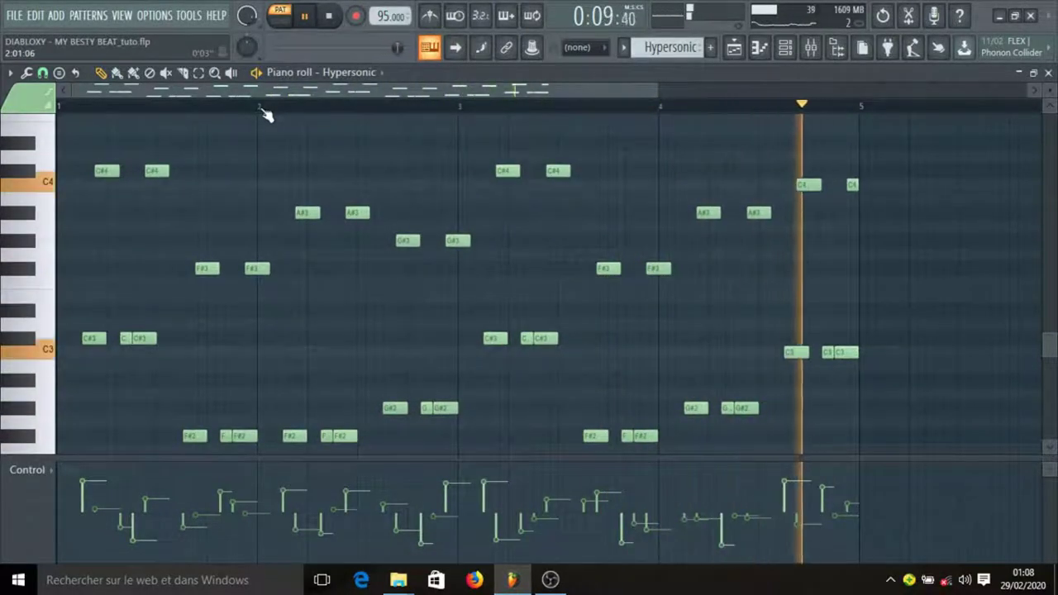
scroll(267, 113, "down", 3)
key("space")
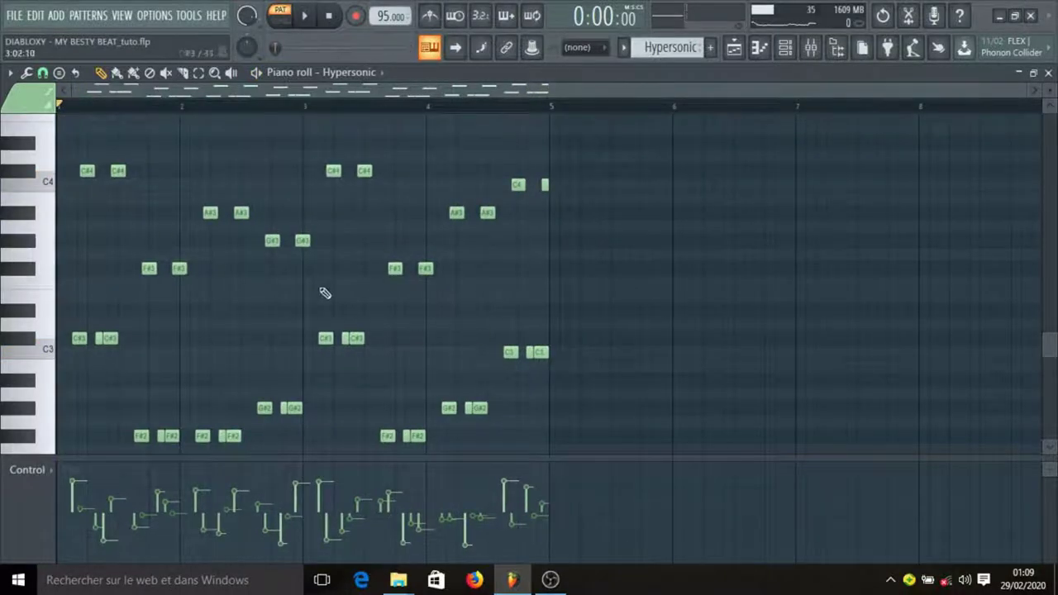
scroll(120, 331, "down", 2)
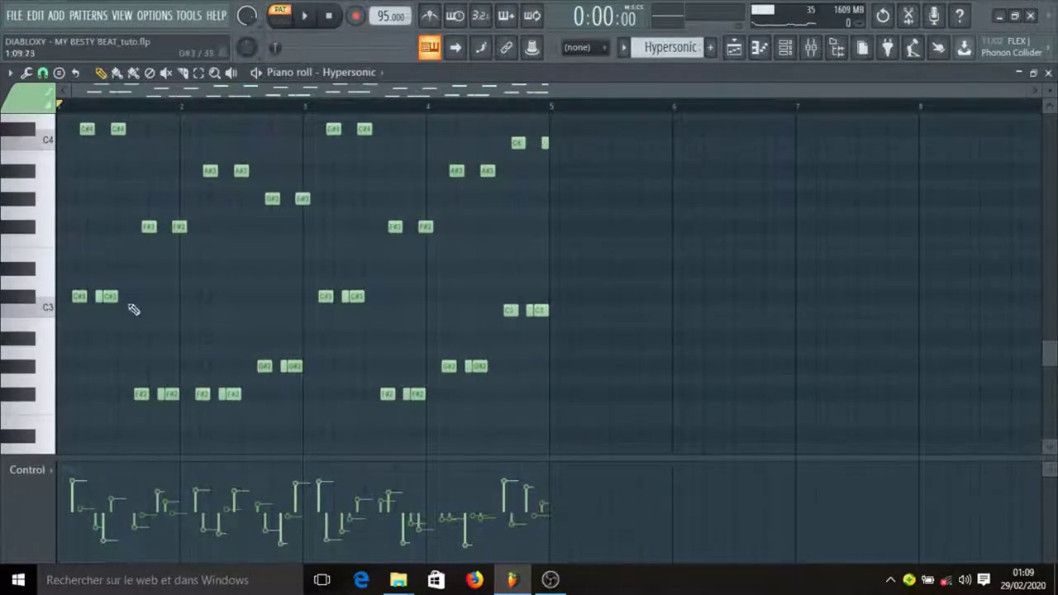
Step: Return from the Hypersonic piano roll to the playlist arrangement
left_click(785, 47)
left_click(785, 48)
left_click(735, 48)
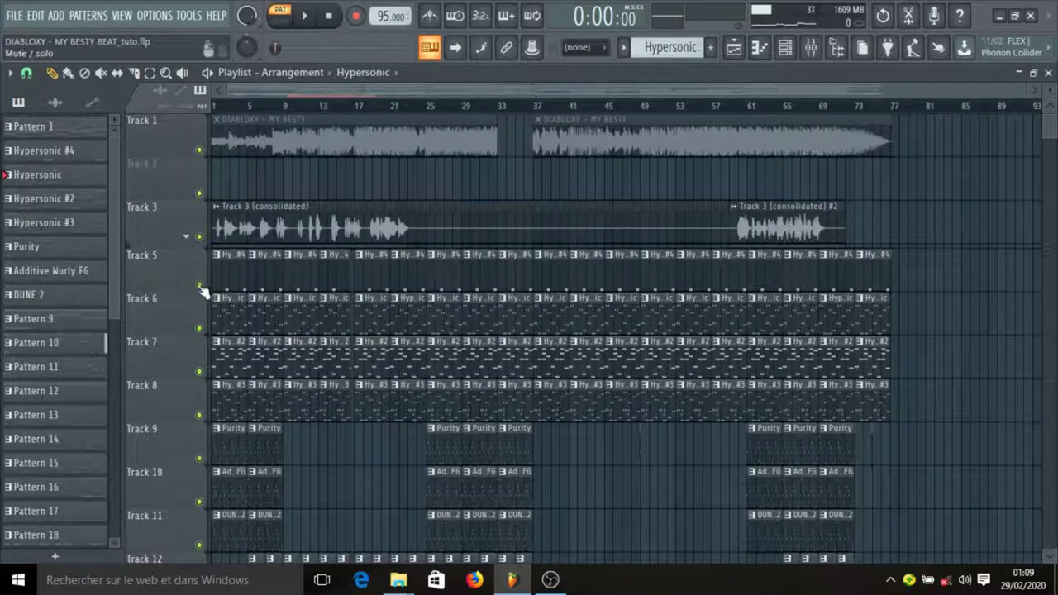
Step: Select the Hypersonic #2 pattern from its first clip on Track 7, check the patch in its channel's plugin, and close the plugin
left_click(224, 345)
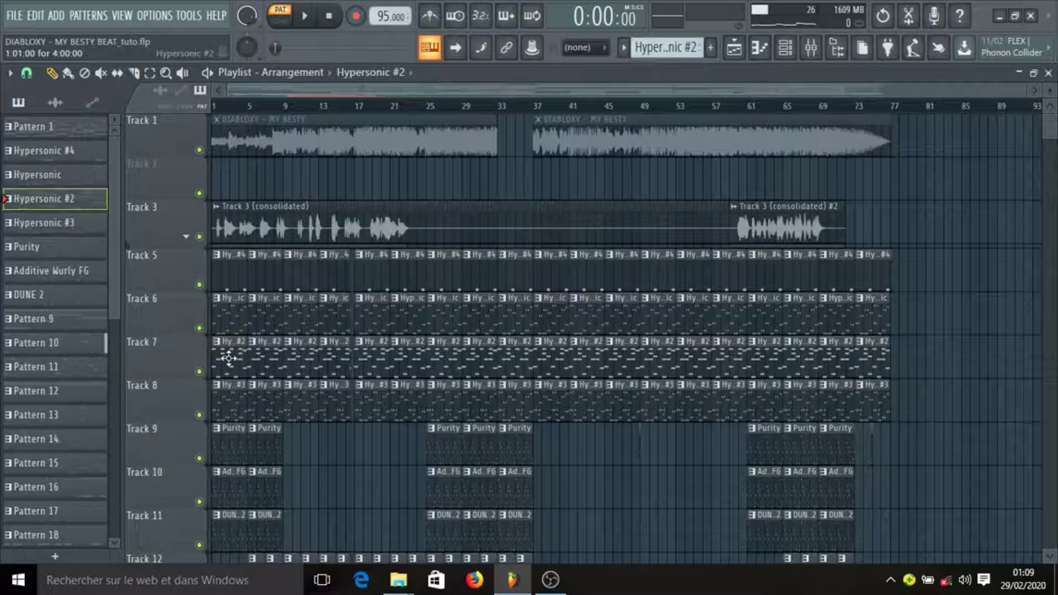
left_click(785, 47)
left_click(324, 237)
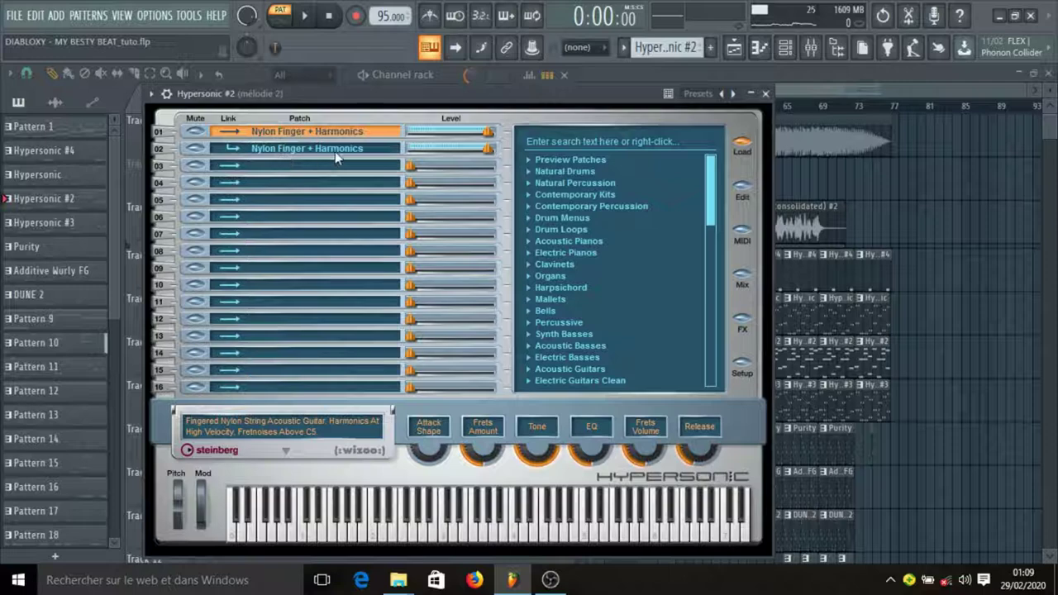
left_click(767, 93)
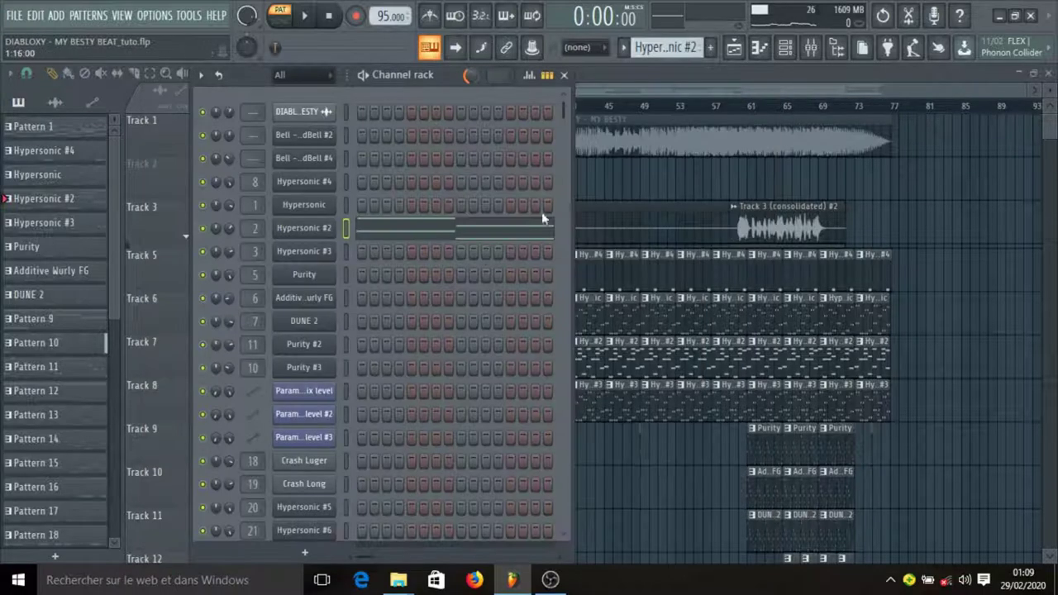
Step: Open the Hypersonic #2 pattern in the piano roll, play it through its four bars, and examine the notes
left_click(425, 229)
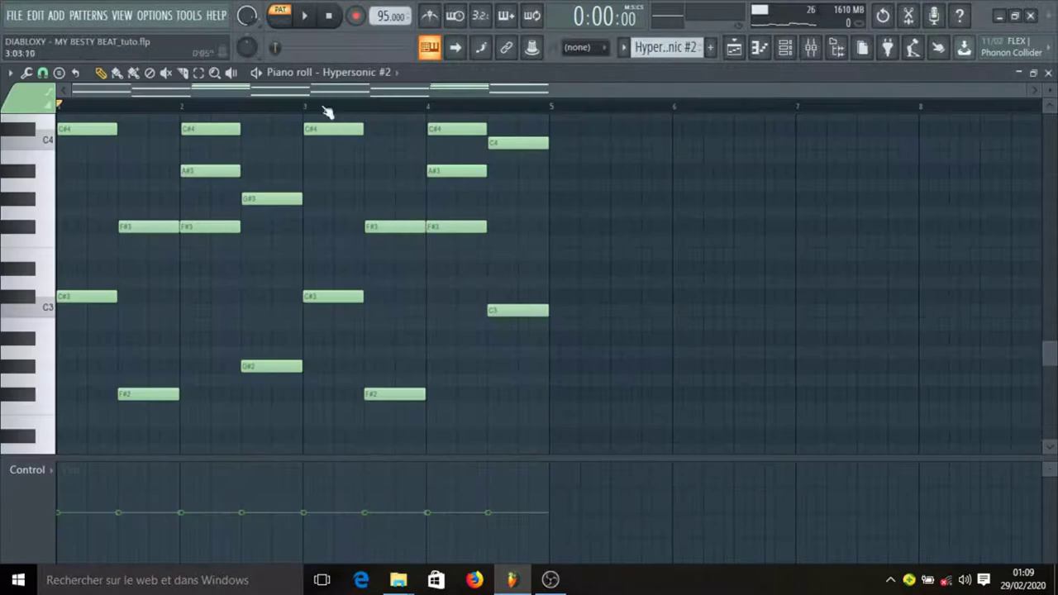
key("space")
scroll(172, 298, "up", 1)
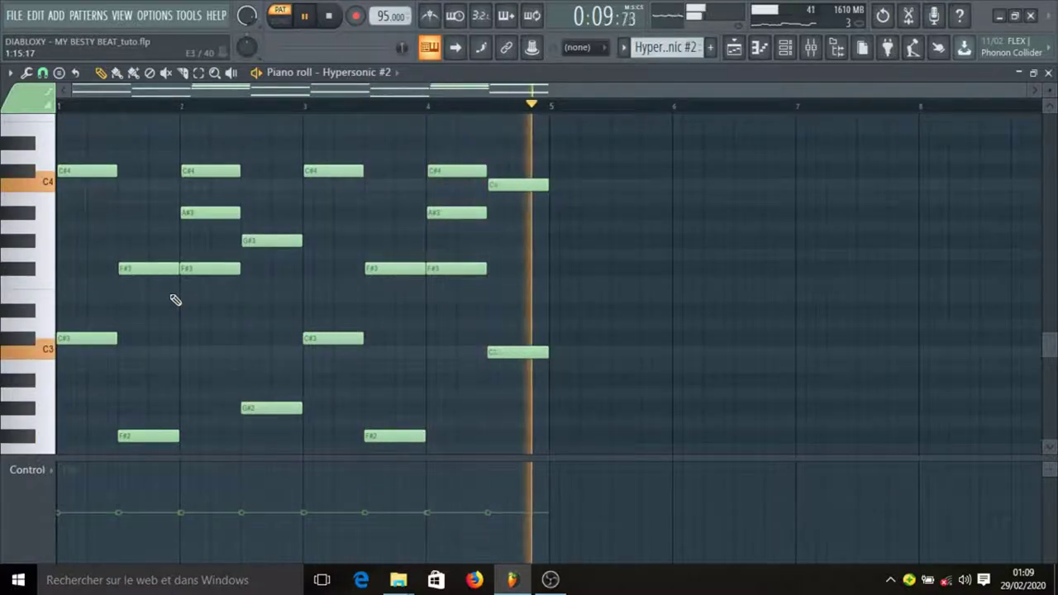
key("space")
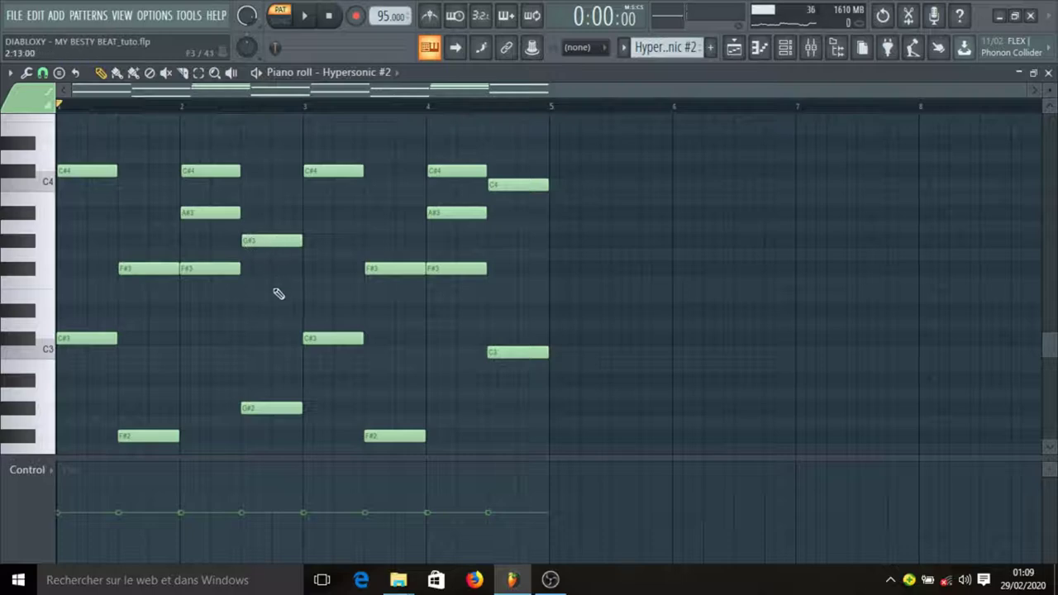
Step: Check the effects on the mélodie 2 and mélodie 7 mixer tracks, and return to the Hypersonic #2 piano roll
left_click(812, 50)
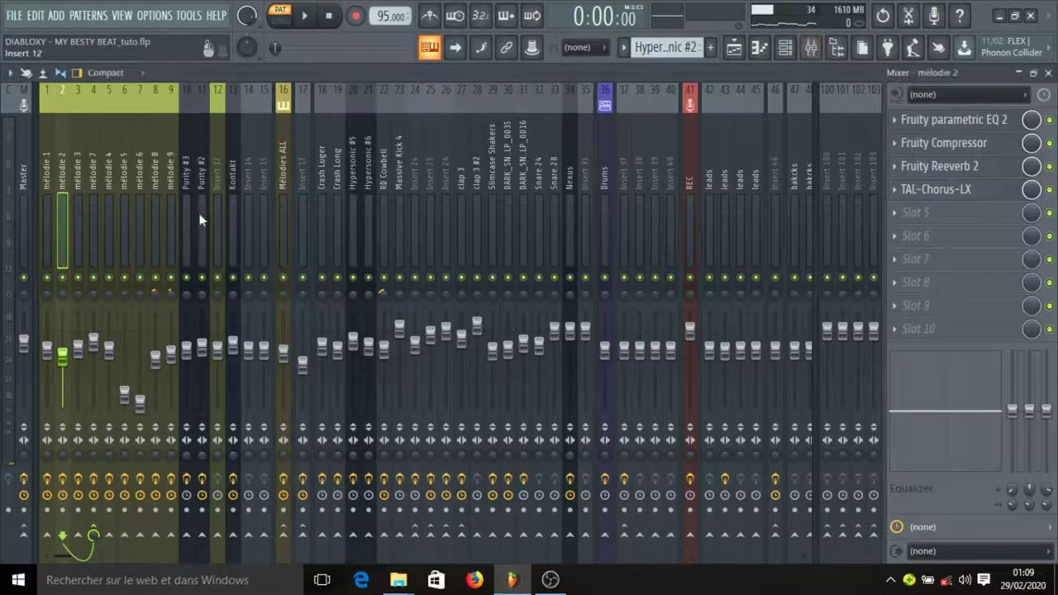
left_click(95, 202)
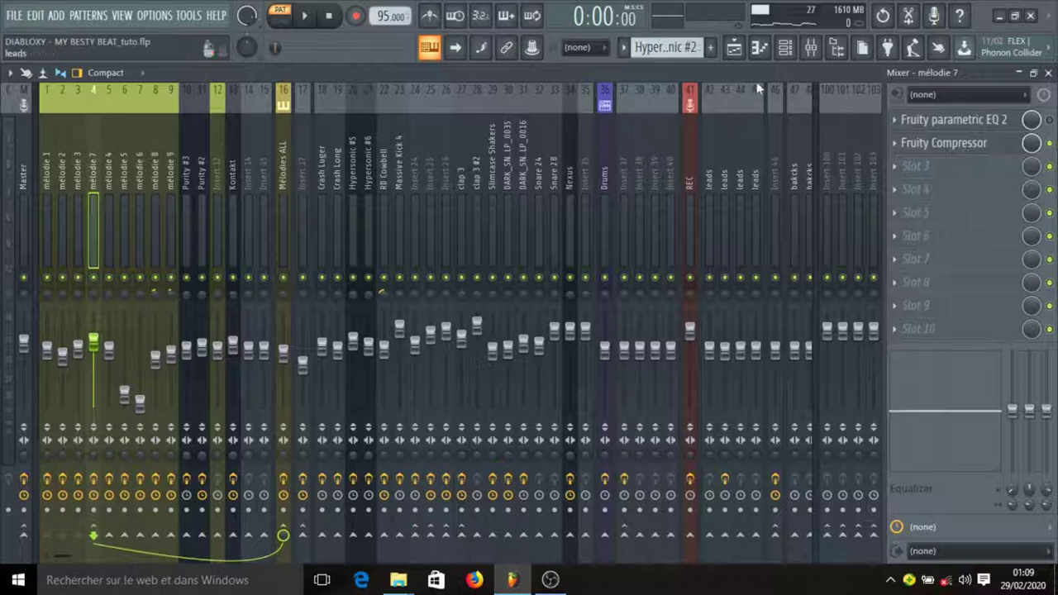
left_click(734, 47)
left_click(761, 51)
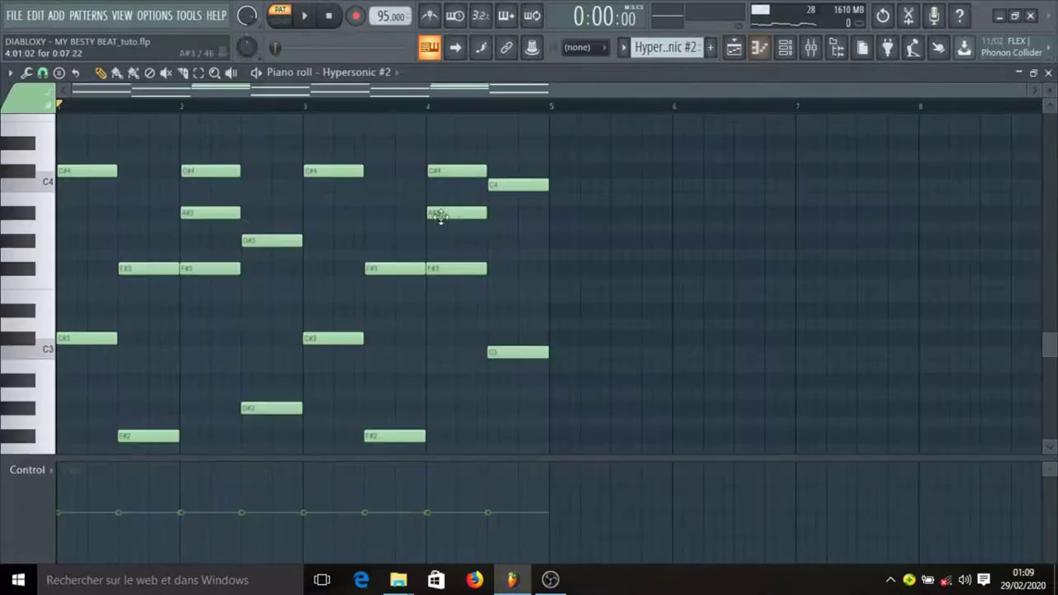
Step: Replay the Hypersonic #2 pattern in the piano roll and bring the mixer back up
key("space")
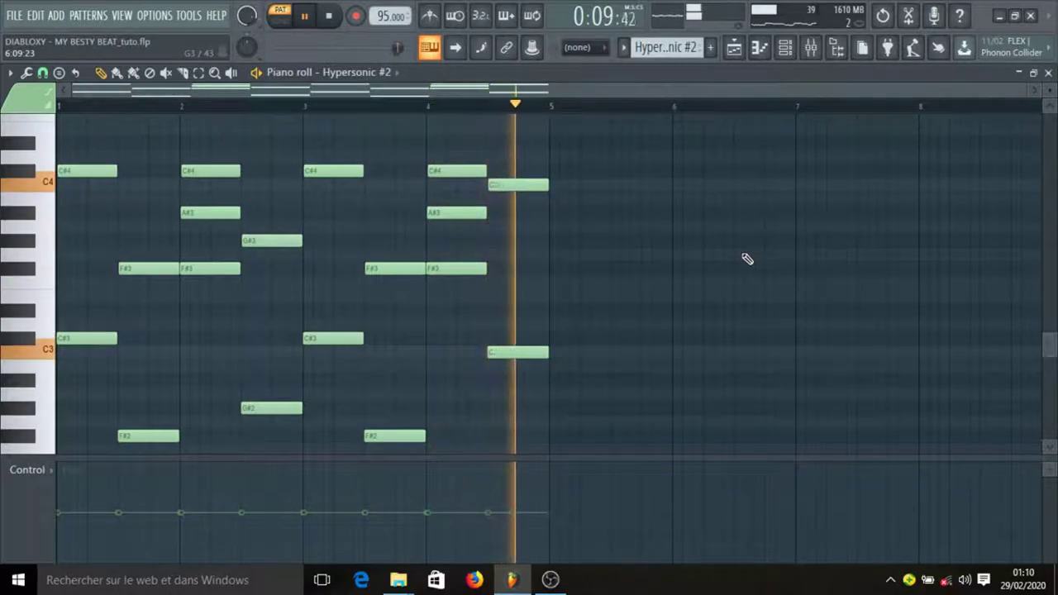
key("space")
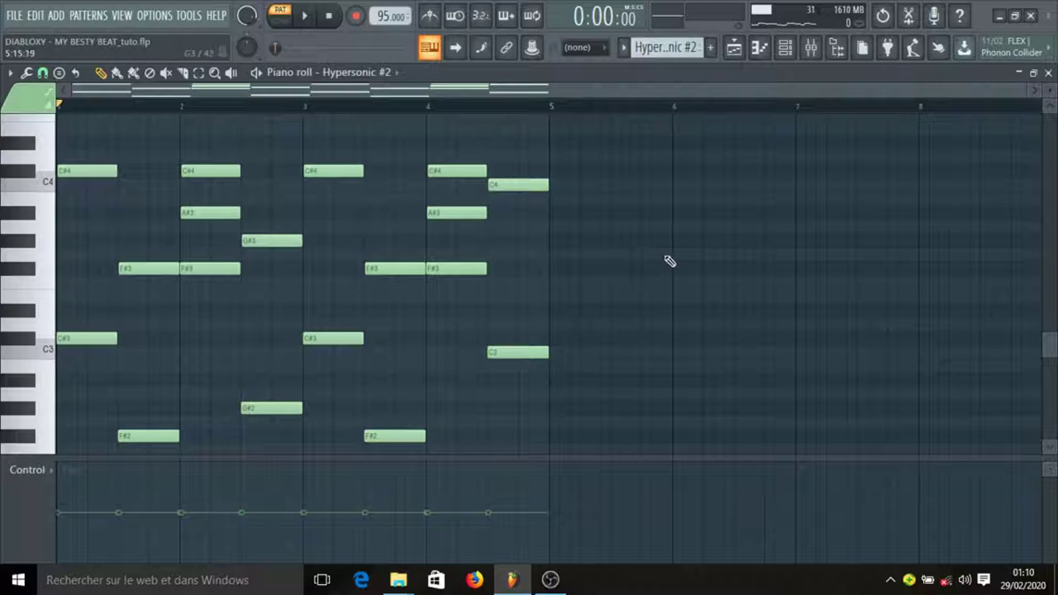
left_click(812, 48)
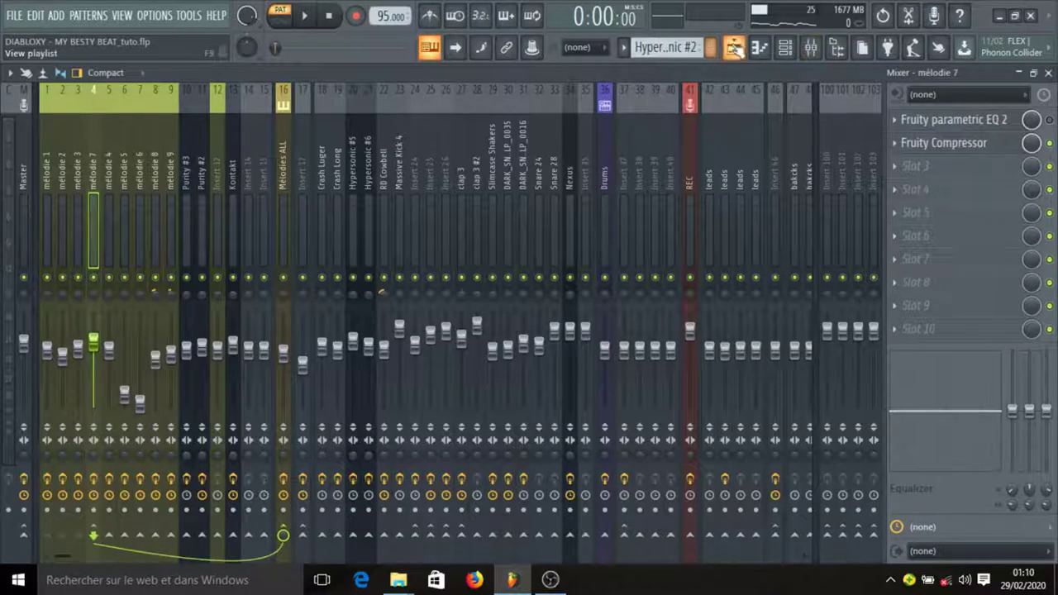
Step: Return to the playlist, select the Hypersonic #3 pattern, check the patch in its channel's plugin, and close the plugin
left_click(733, 48)
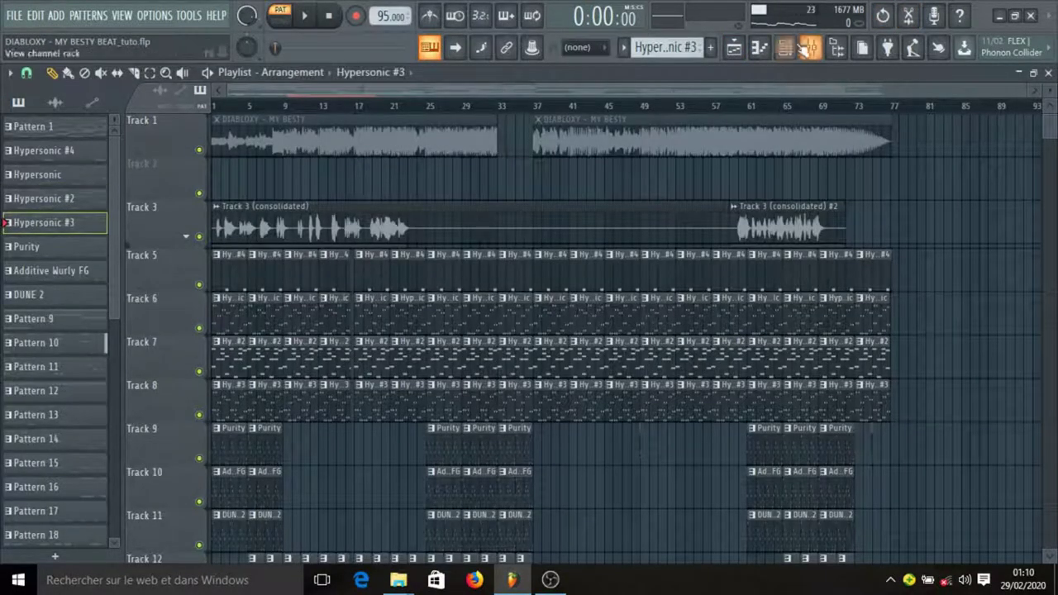
left_click(785, 48)
left_click(321, 248)
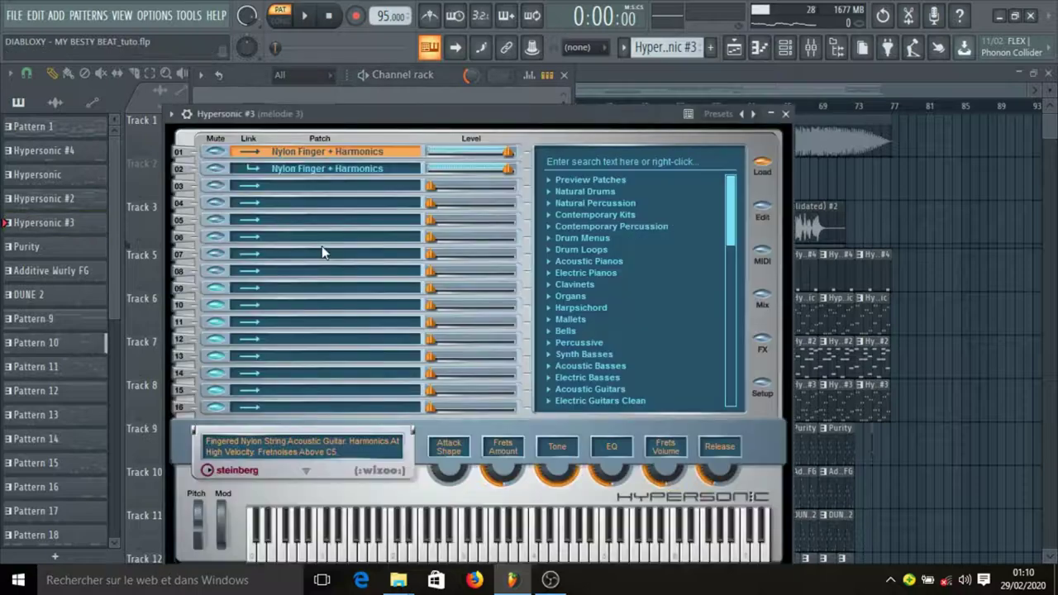
left_click(785, 114)
Step: Play the Hypersonic #3 pattern in the piano roll and examine its lower and upper notes across all four bars
left_click(391, 262)
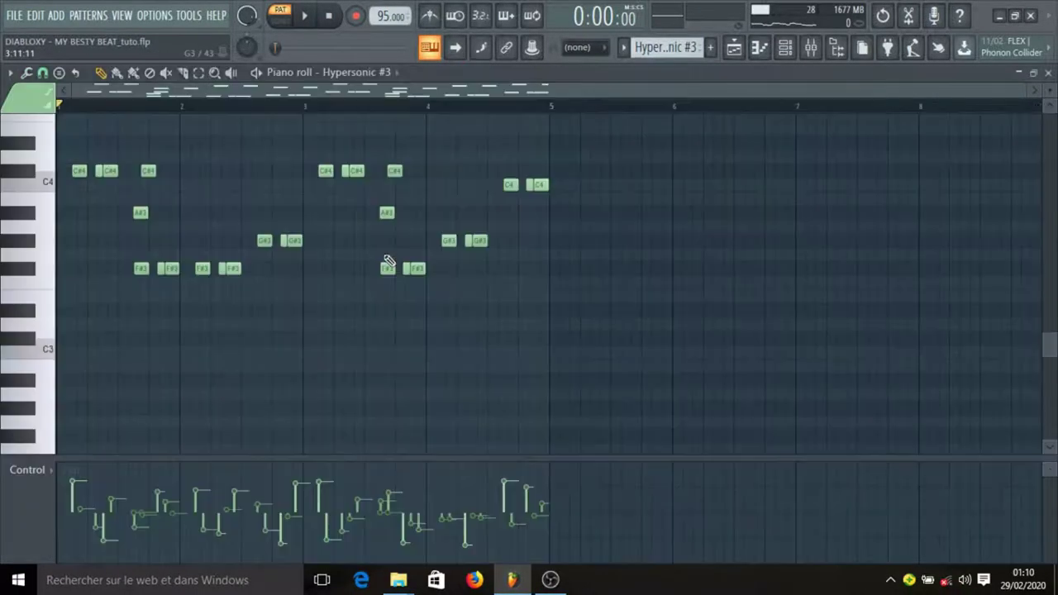
scroll(228, 186, "up", 3)
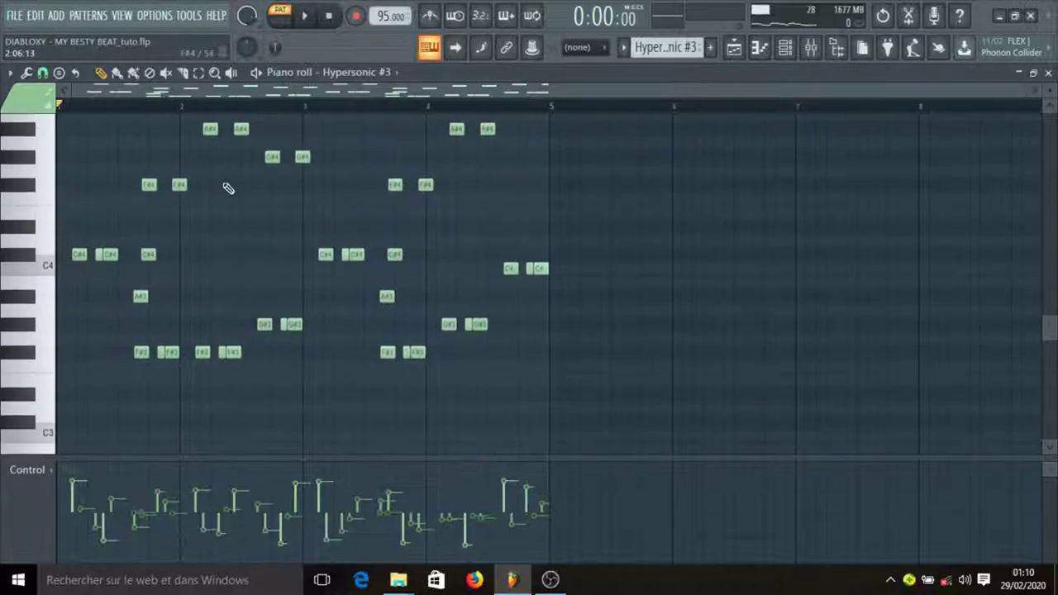
key("space")
scroll(251, 207, "up", 3)
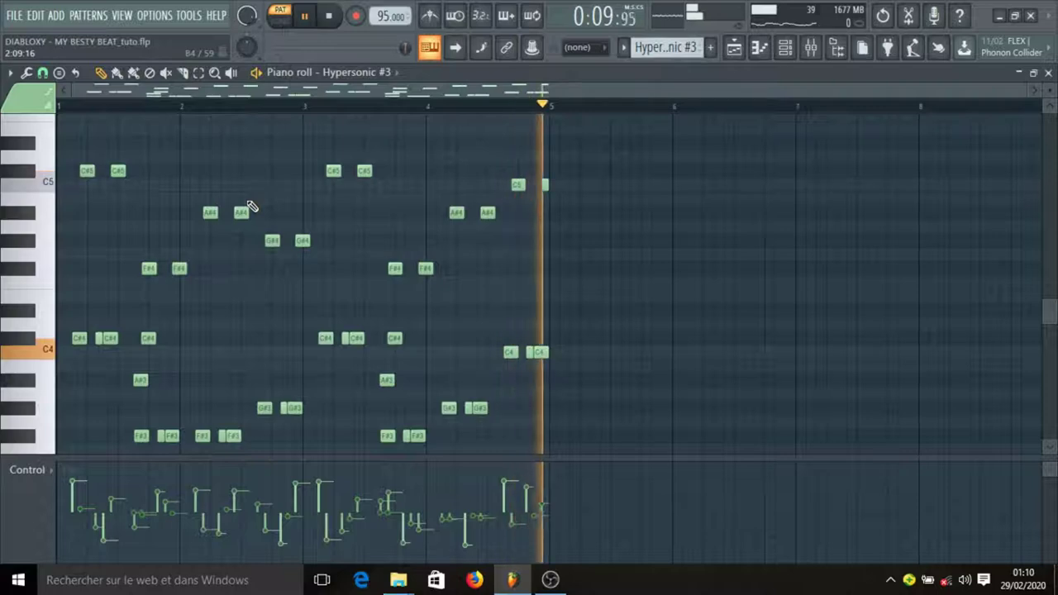
key("space")
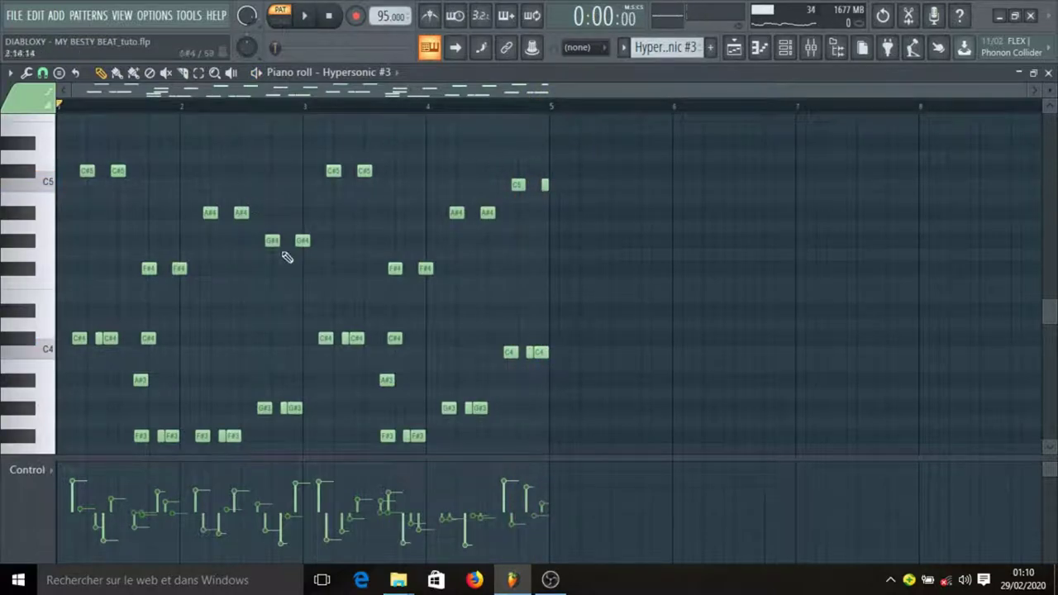
Step: Return to the playlist and leave only Tracks 6, 7 and 8 audible by soloing Track 8 and unmuting the other two
left_click(733, 47)
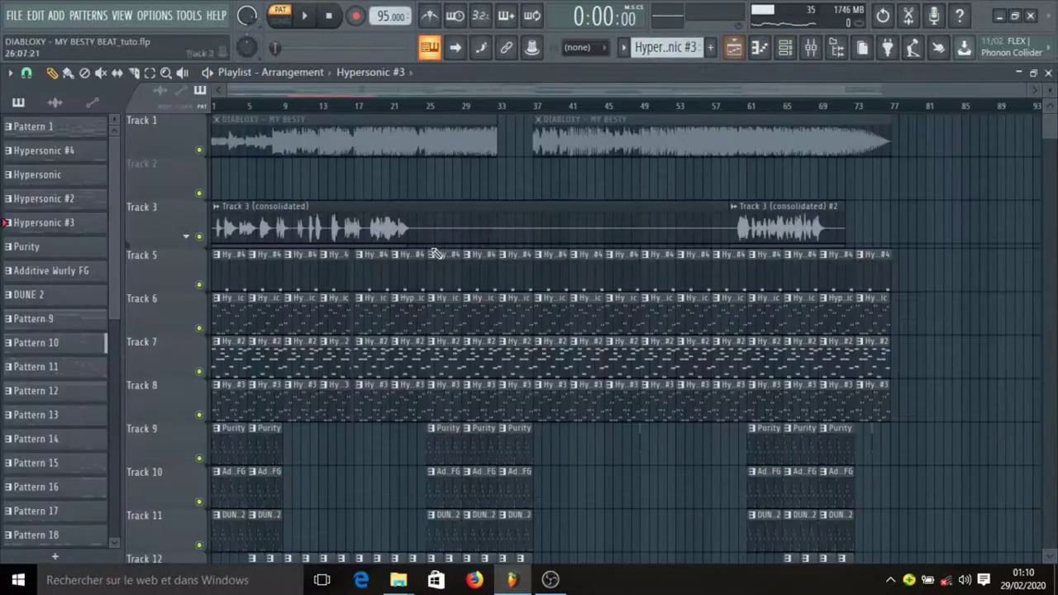
right_click(200, 417)
left_click(198, 371)
left_click(198, 328)
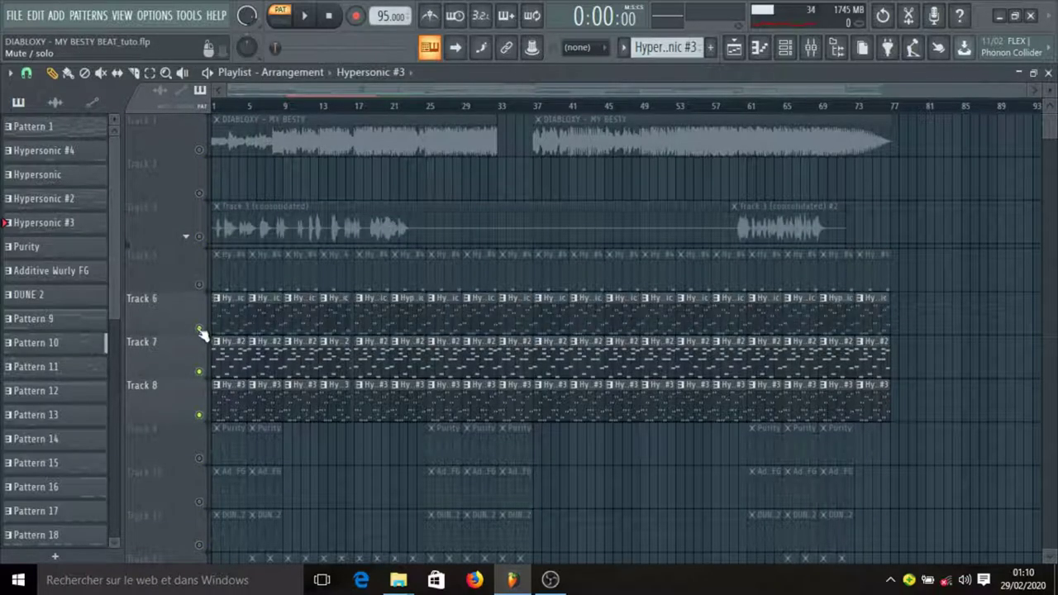
Step: Play the soloed tracks in song mode, unmute Track 5 during playback, and stop
left_click(282, 17)
key("space")
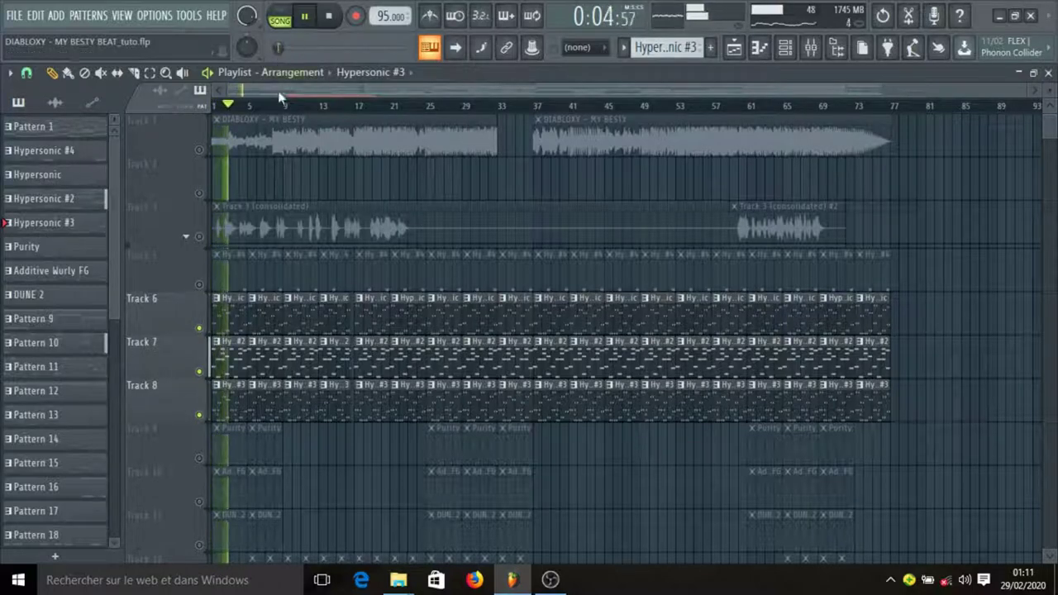
left_click(198, 284)
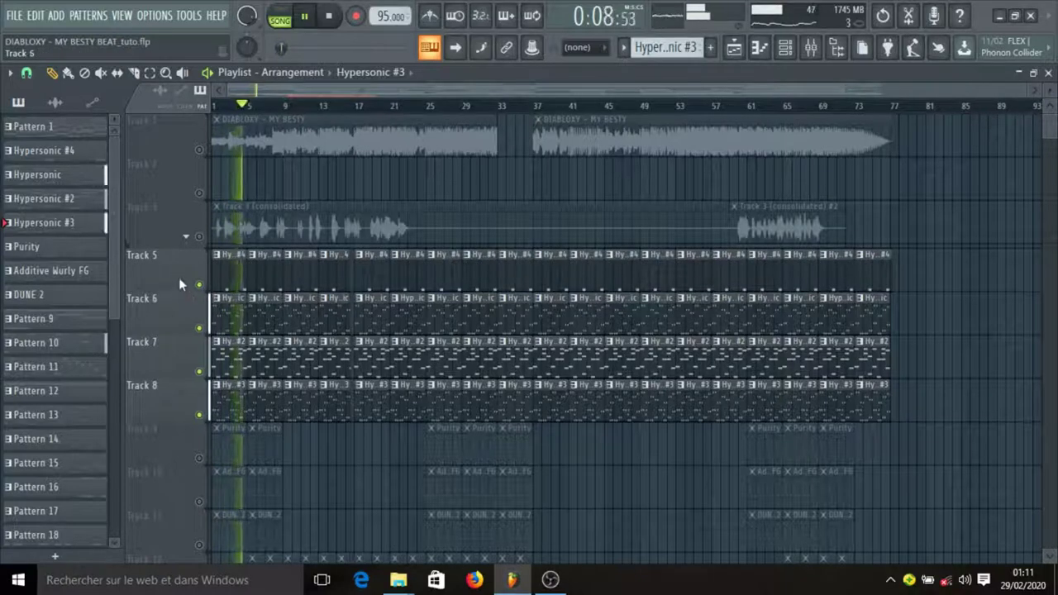
key("space")
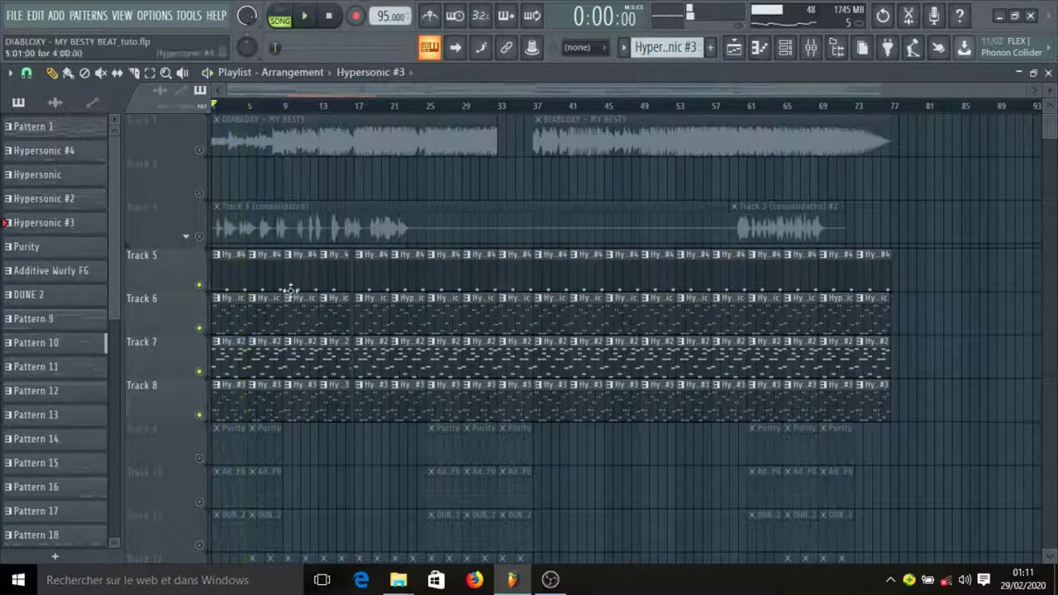
Step: Select the mélodie 7 mixer track, play the four Hypersonic tracks together, return to the playlist, and stop playback
left_click(814, 51)
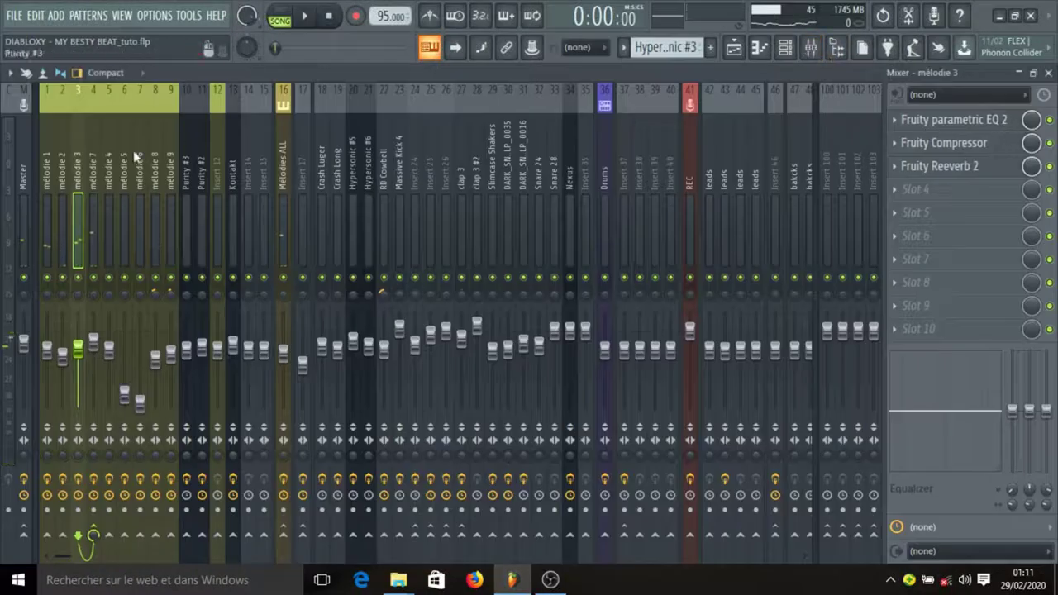
left_click(98, 186)
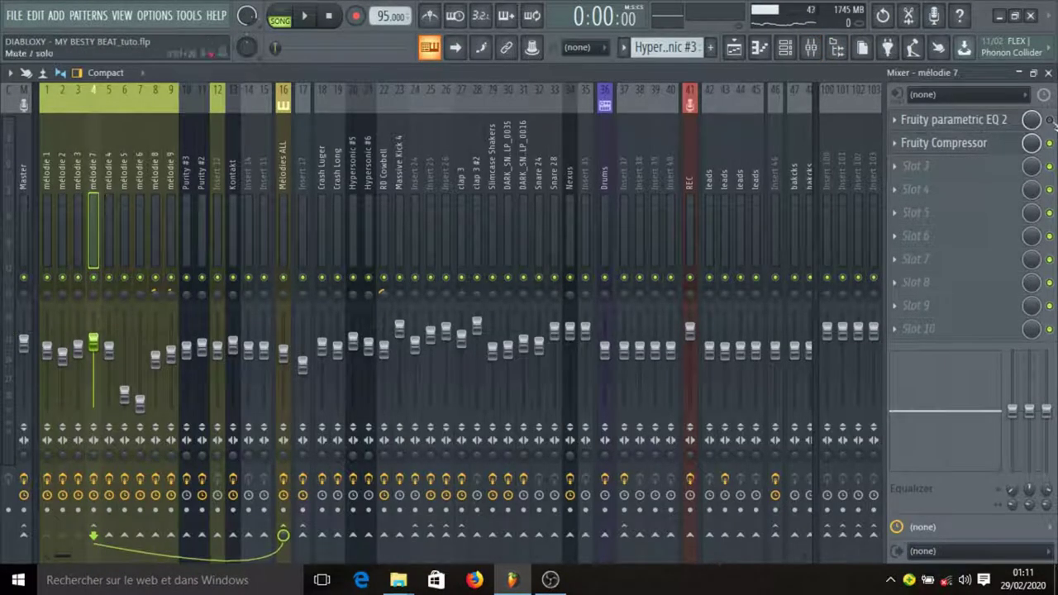
key("space")
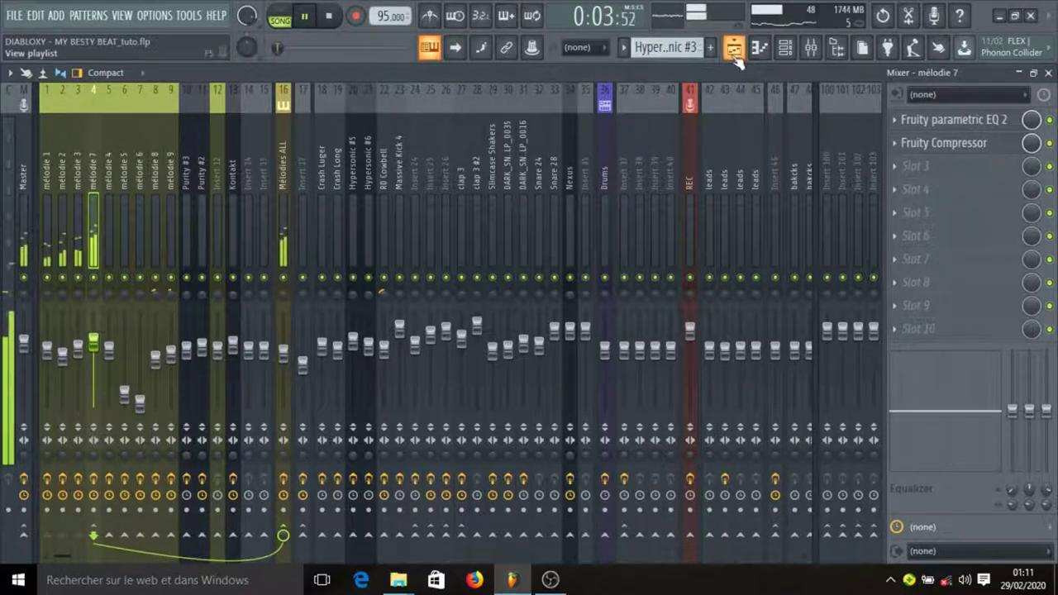
left_click(734, 49)
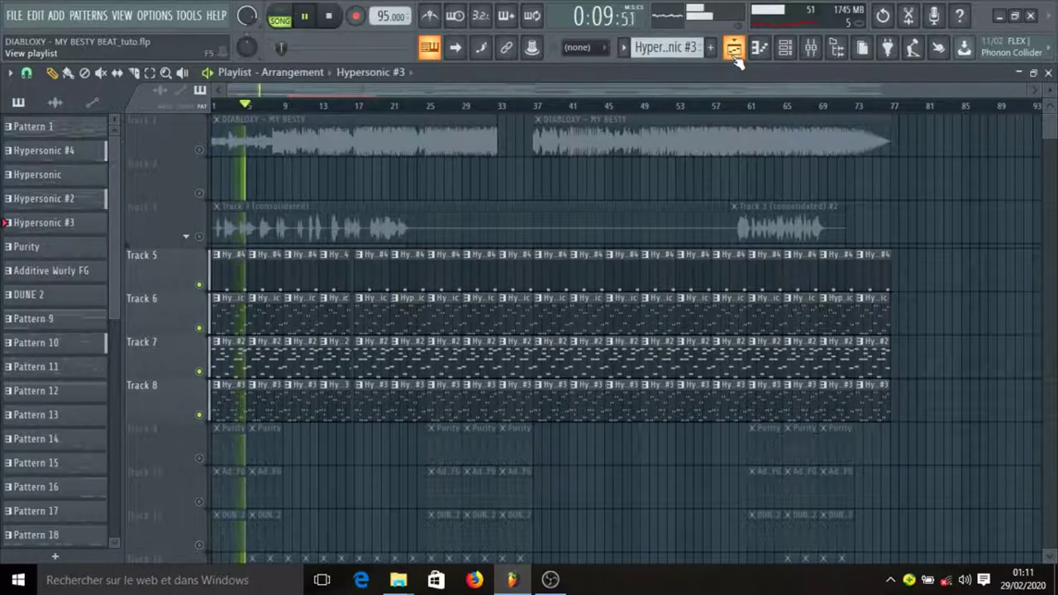
key("space")
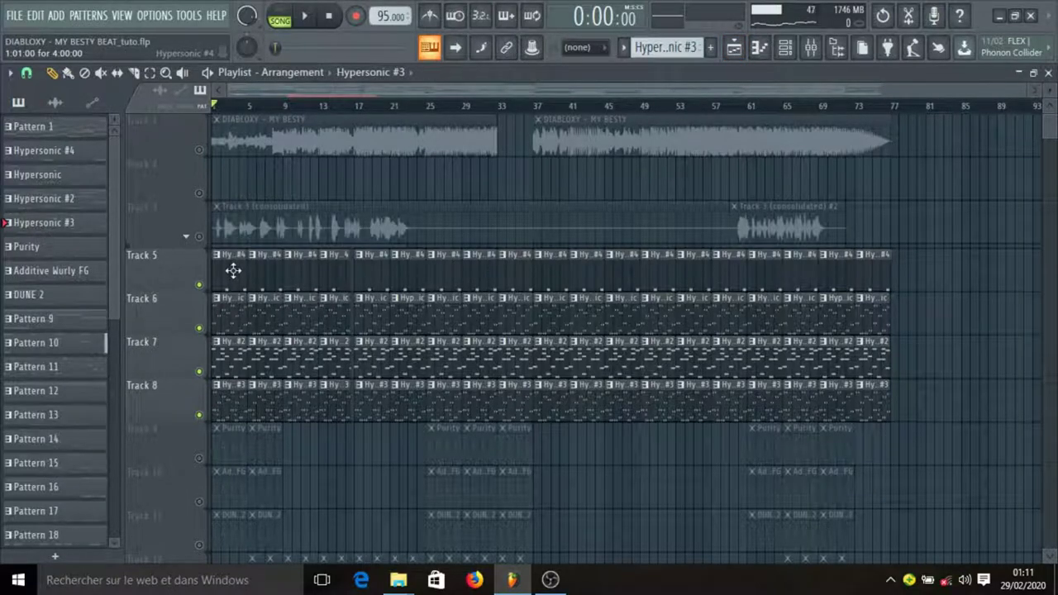
Step: Unmute all playlist tracks again, switch back to pattern mode, glance at the mélodie 7 mixer track, and return to the playlist
left_click(812, 52)
left_click(813, 52)
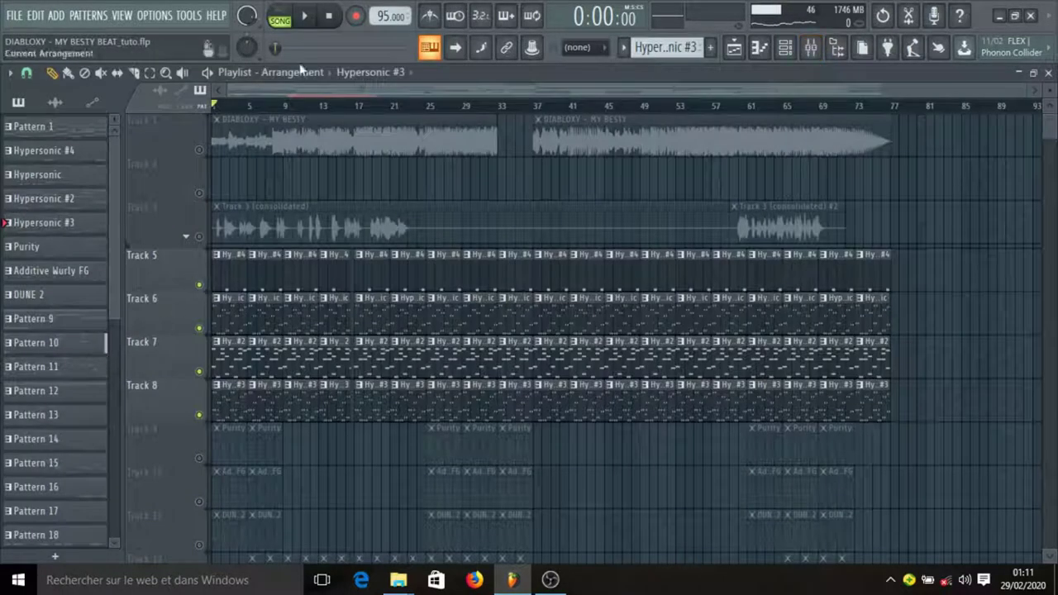
right_click(198, 284)
right_click(199, 284)
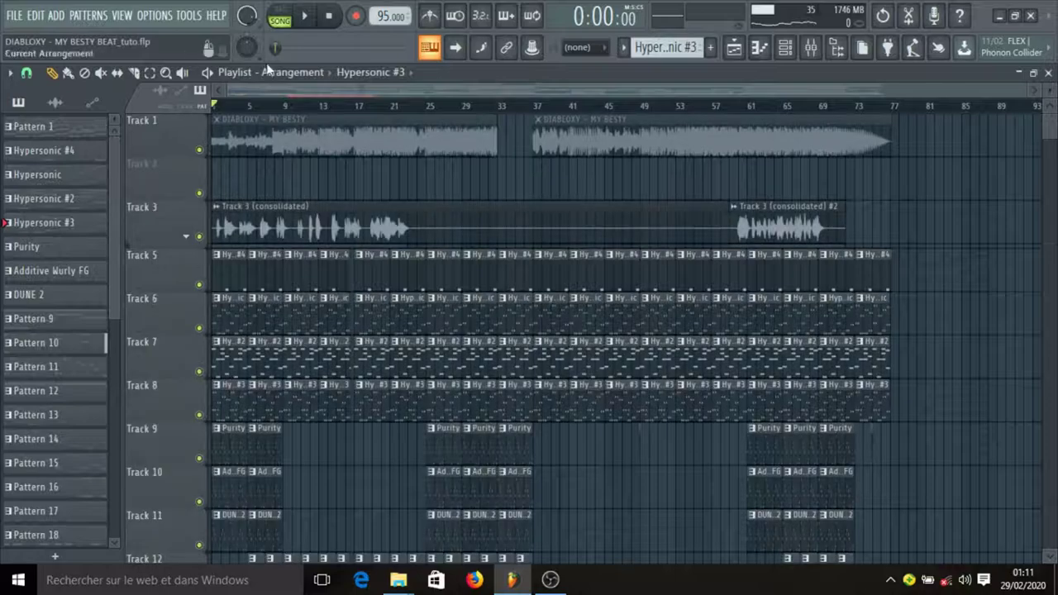
left_click(279, 15)
left_click(811, 47)
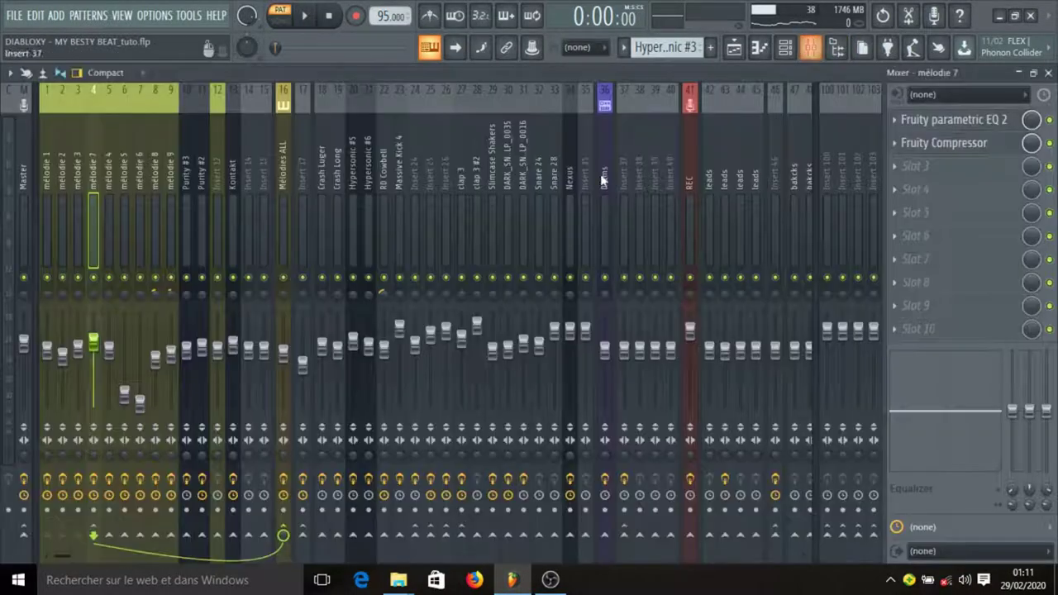
left_click(733, 48)
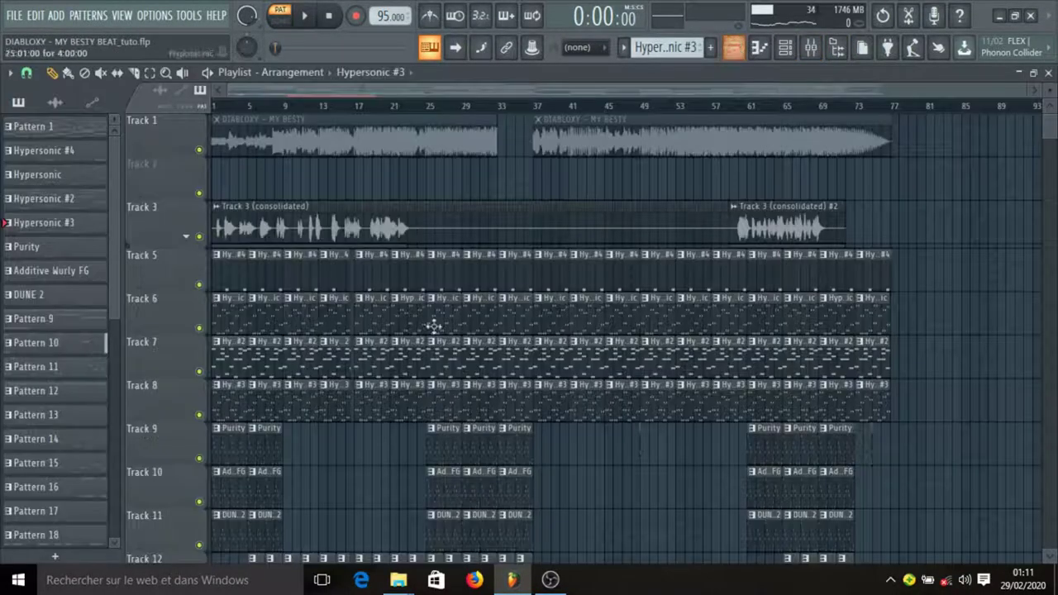
Step: Select the Purity pattern, open the Purity channel's instrument to view its loaded preset, and close it
left_click(230, 449)
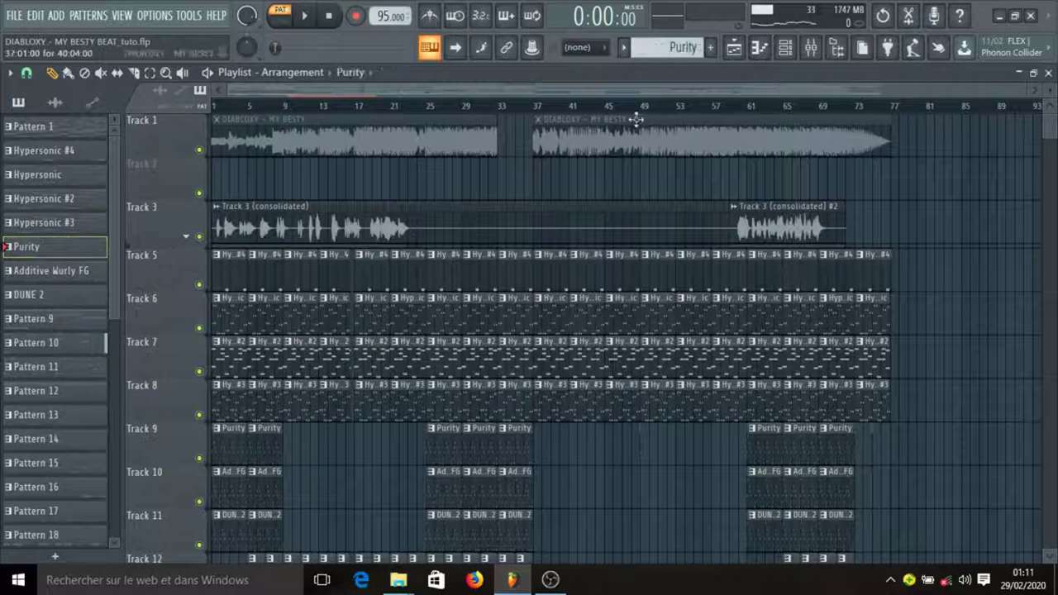
left_click(787, 48)
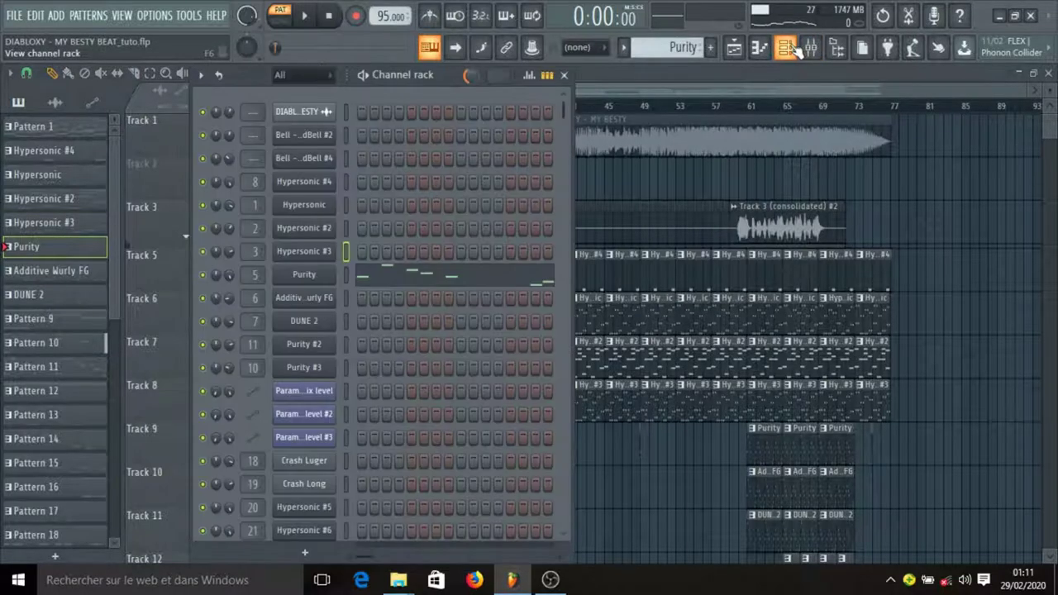
left_click(314, 278)
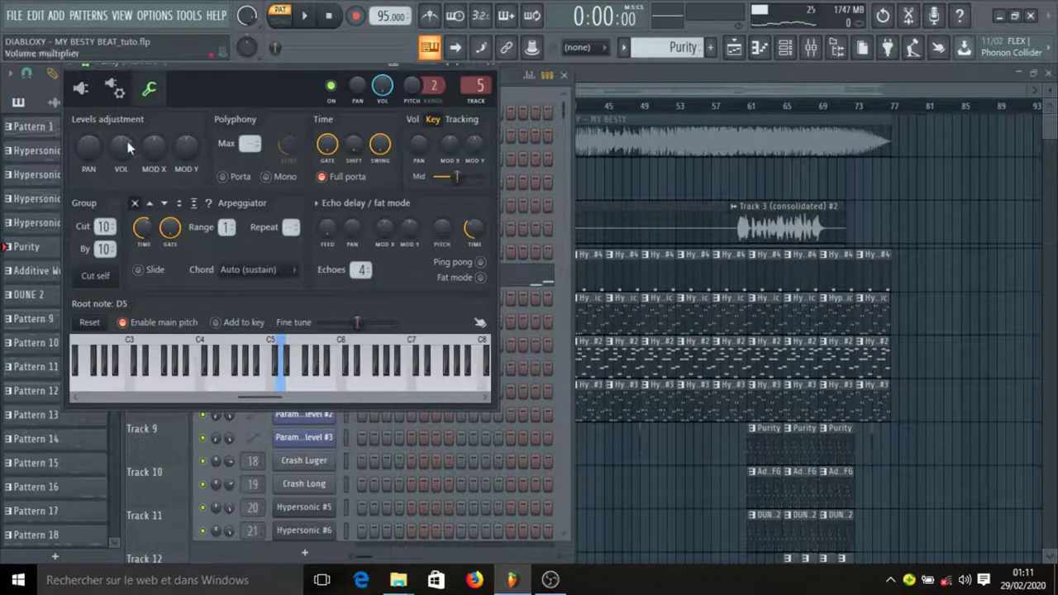
left_click(82, 90)
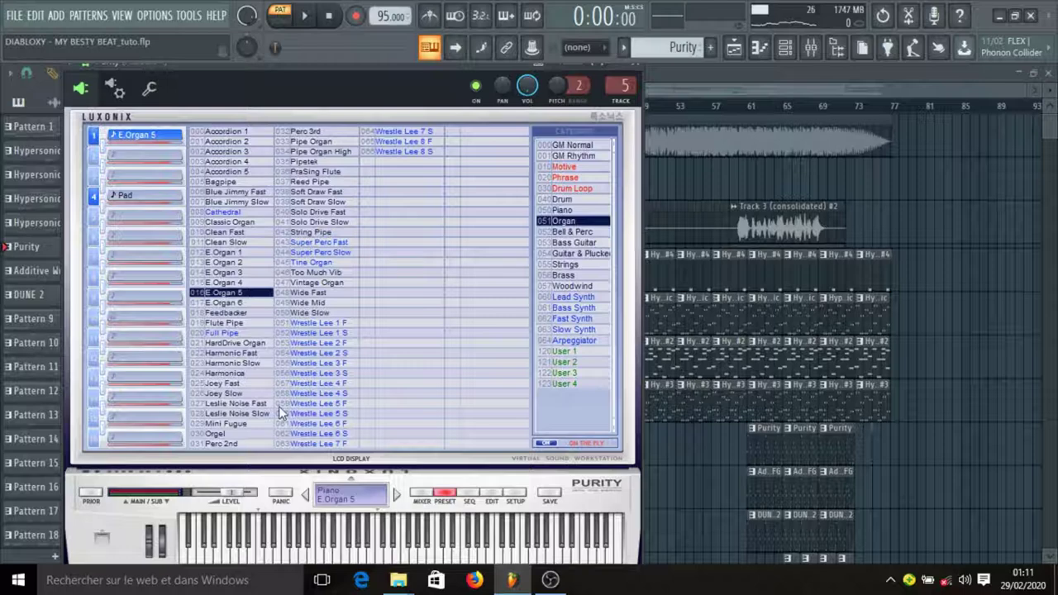
left_click(636, 63)
Step: Open the Purity pattern's notes in the piano roll, play them through, and stop playback
left_click(386, 278)
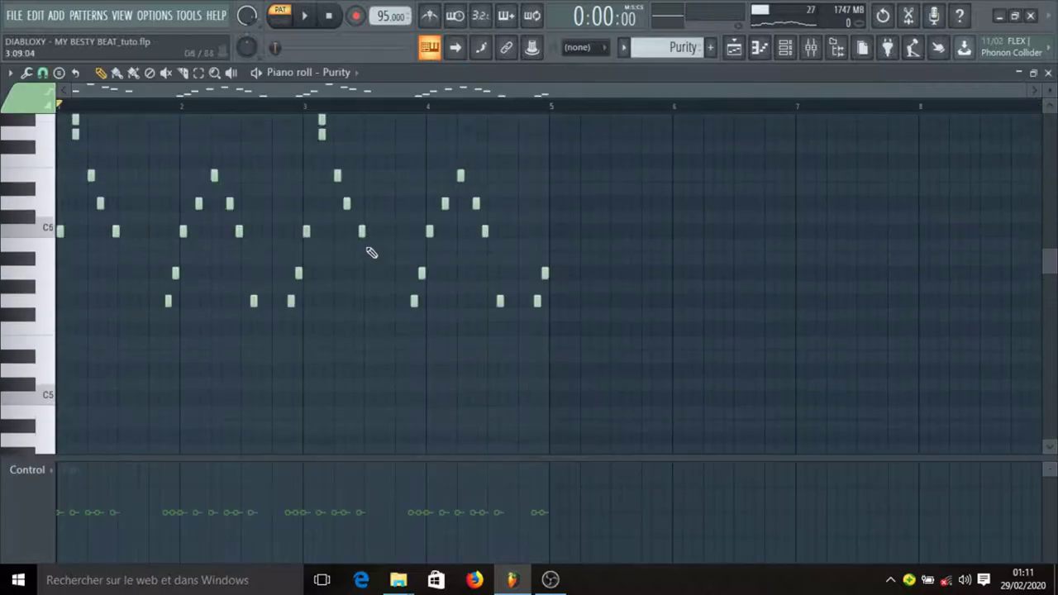
key("space")
scroll(603, 224, "up", 2)
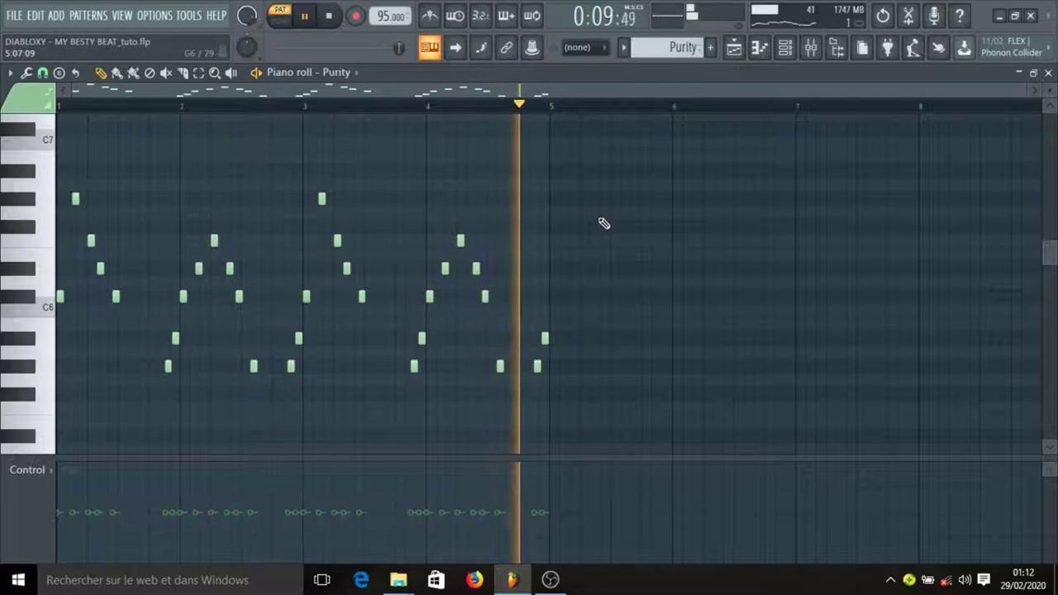
key("space")
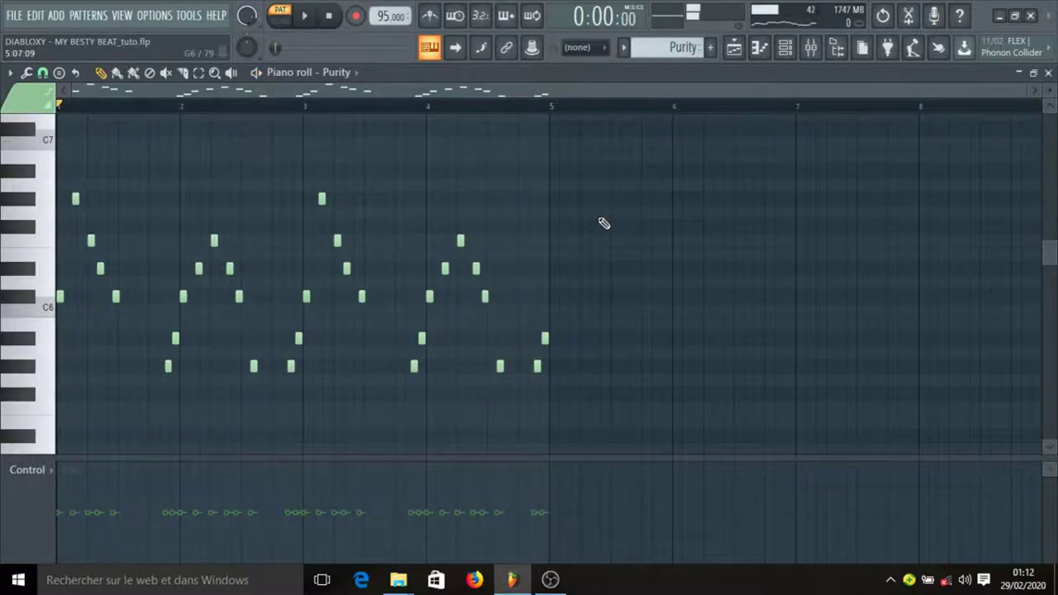
Step: Inspect the Fruity parametric EQ 2, Fruity Compressor, TAL-Chorus-LX and Fruity Reeverb 2 settings on the mélodie 4 mixer track, closing each one
left_click(811, 47)
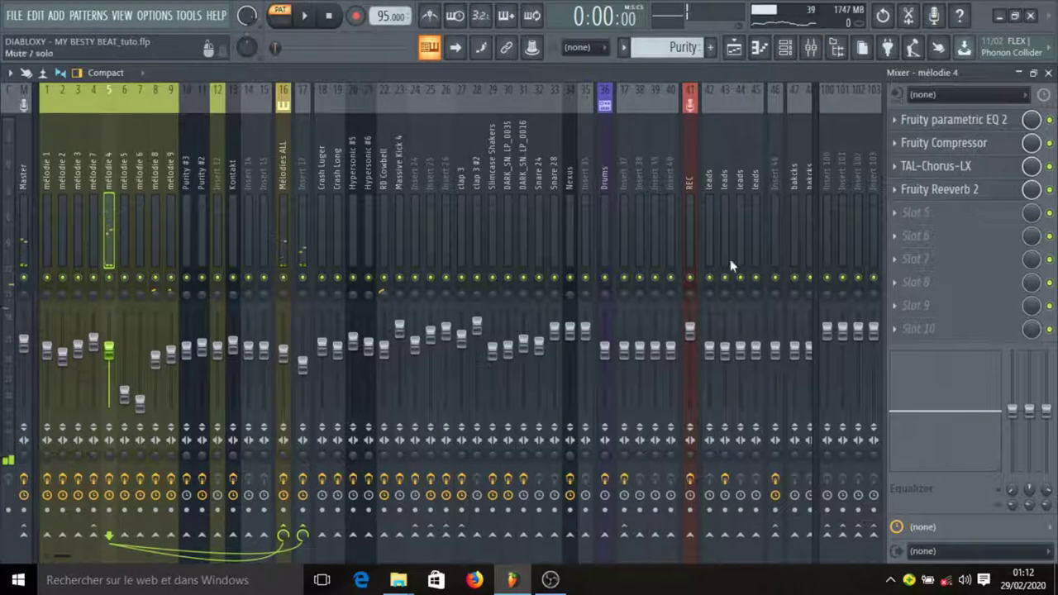
left_click(950, 119)
left_click(955, 122)
left_click(950, 143)
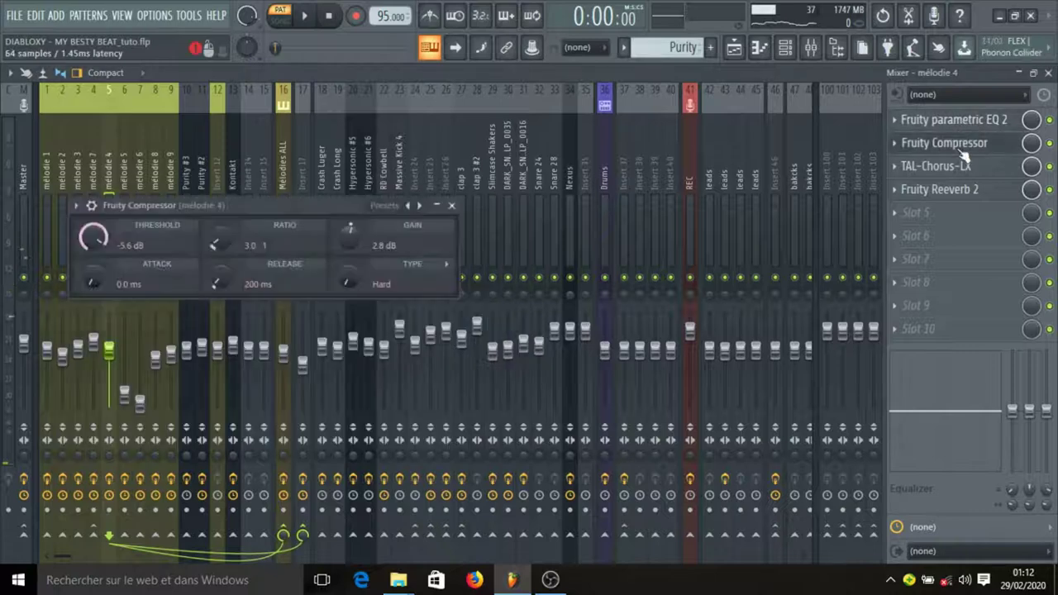
left_click(961, 149)
left_click(960, 166)
left_click(961, 166)
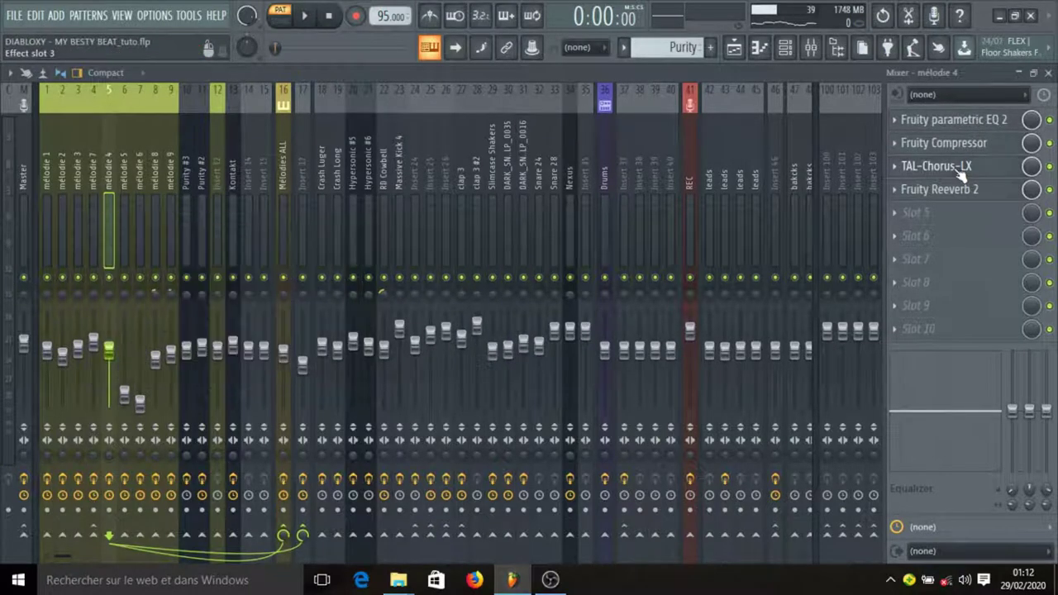
left_click(960, 190)
left_click(960, 189)
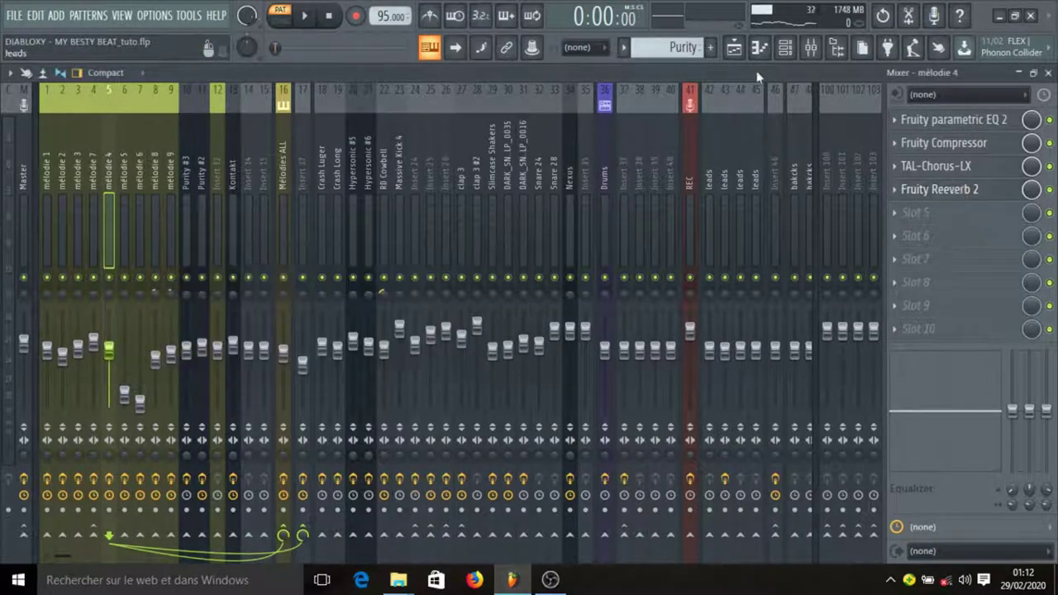
Step: Return to the playlist, select the Additive Wurly FG pattern, and open and close its instrument to view the sound settings
left_click(733, 47)
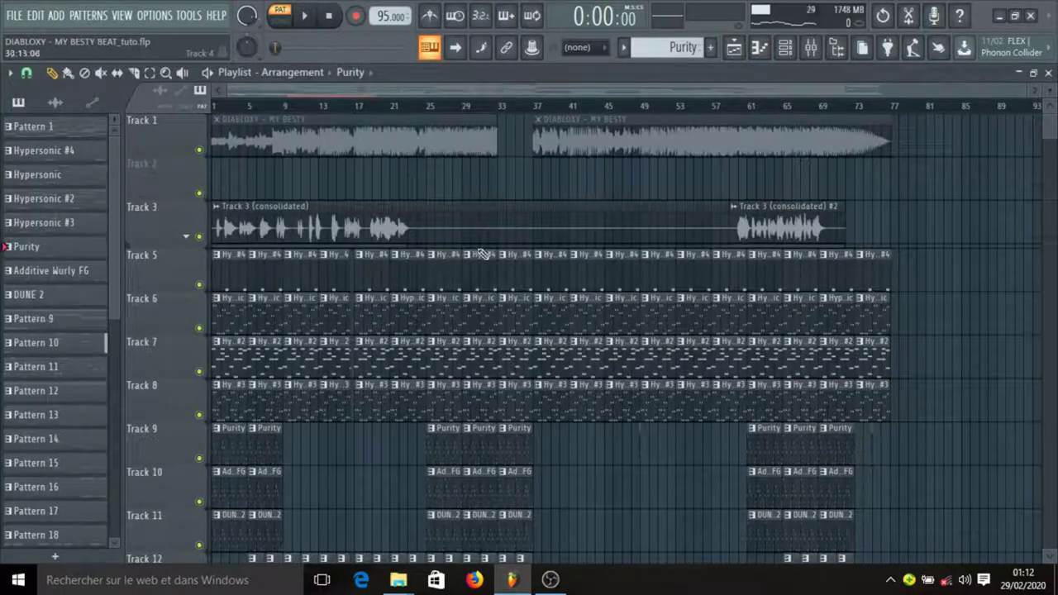
scroll(406, 390, "down", 4)
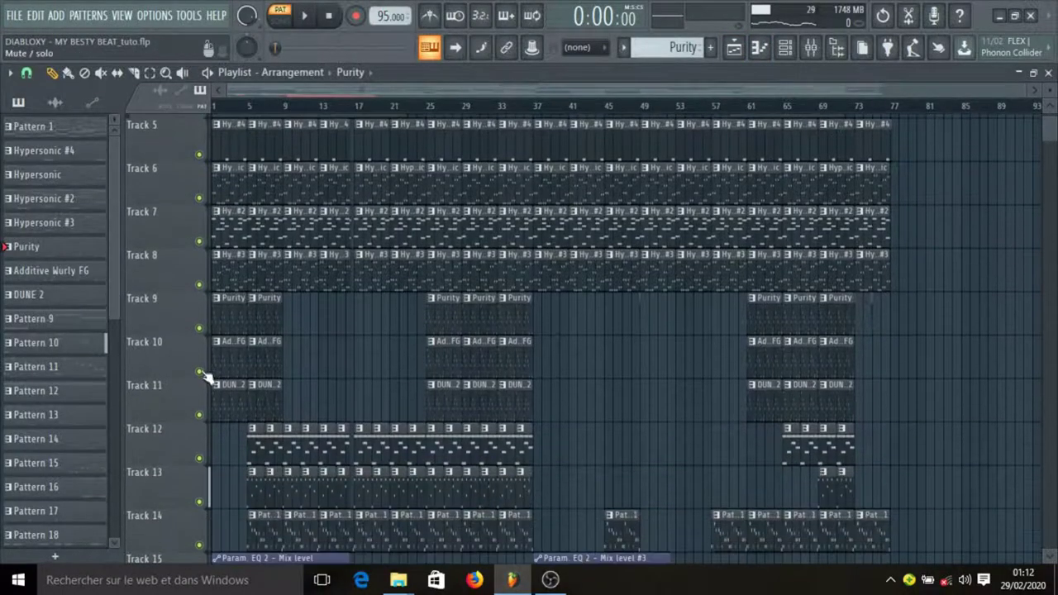
left_click(229, 366)
left_click(784, 47)
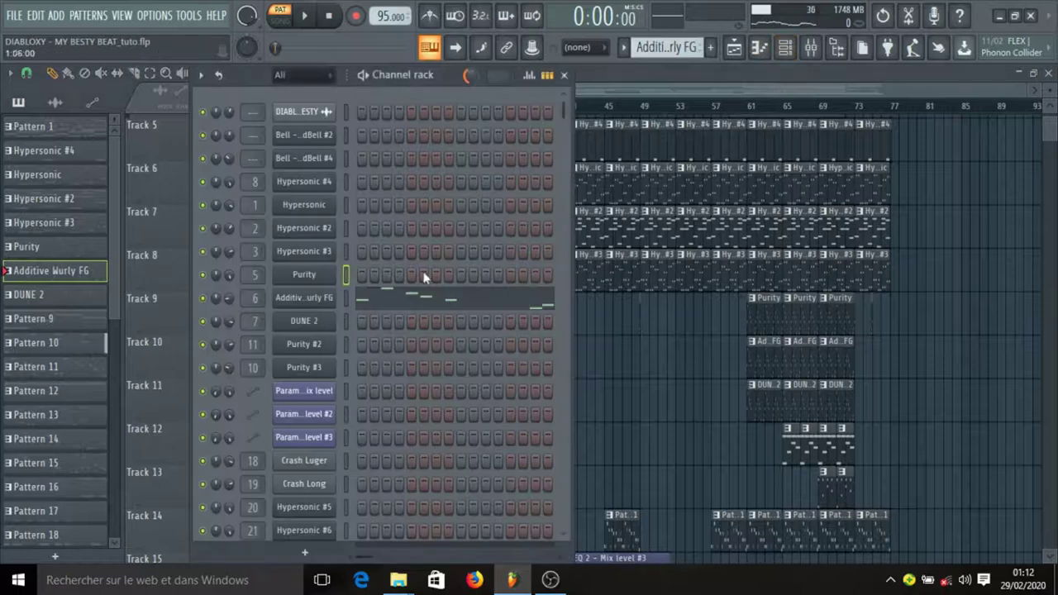
left_click(330, 299)
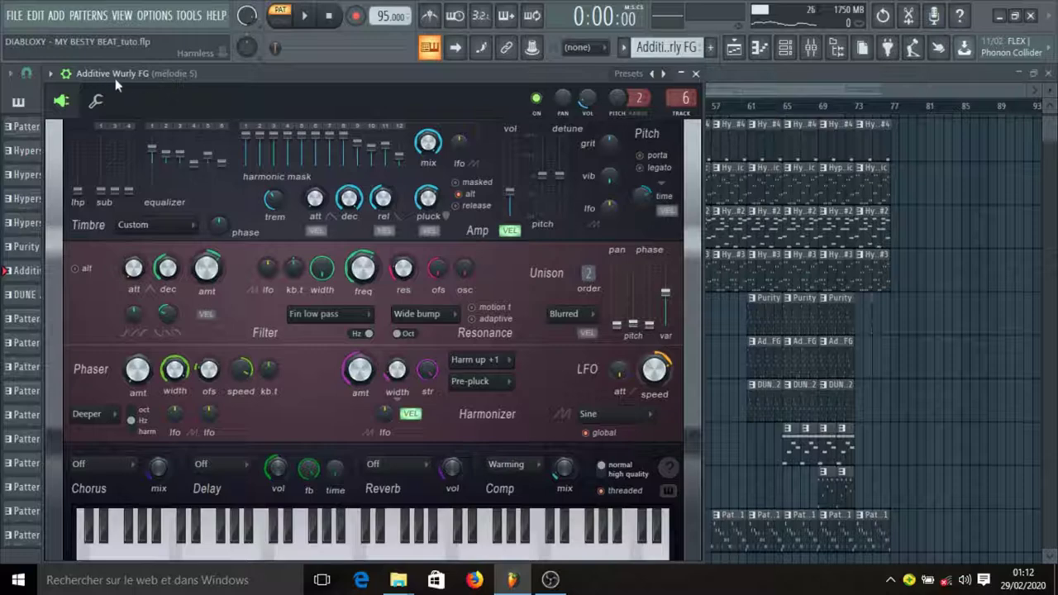
left_click(695, 74)
Step: Play the Additive Wurly FG notes in the piano roll, check the mélodie 5 mixer track's effects list, and stop playback
left_click(398, 300)
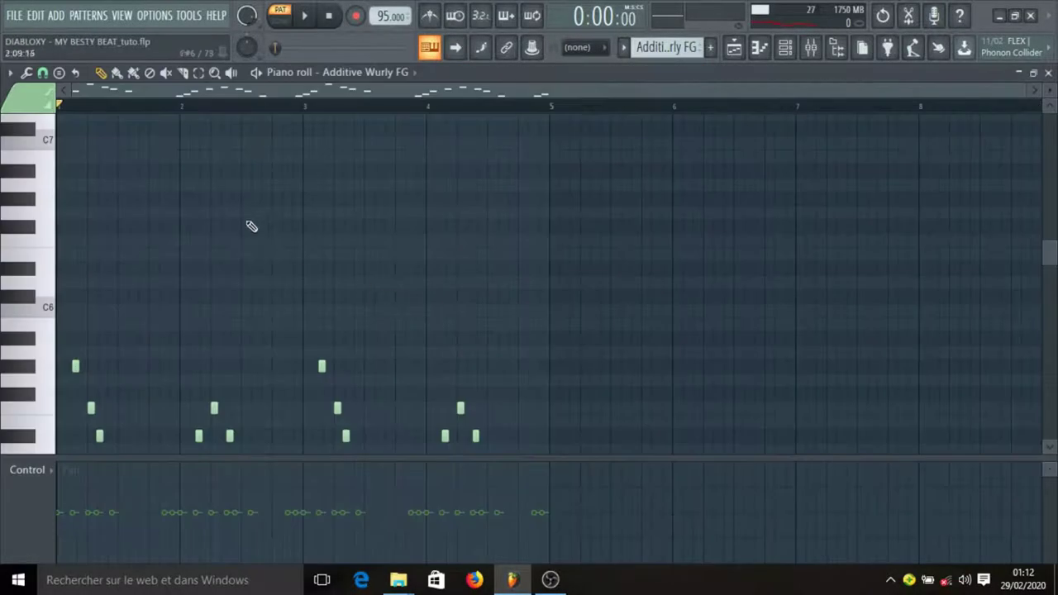
key("space")
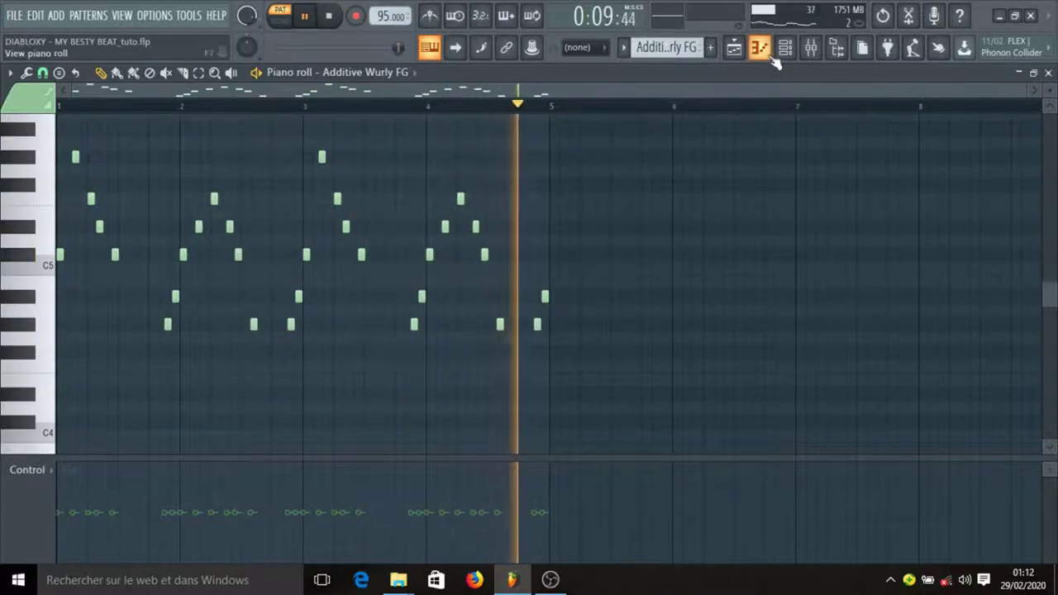
left_click(811, 47)
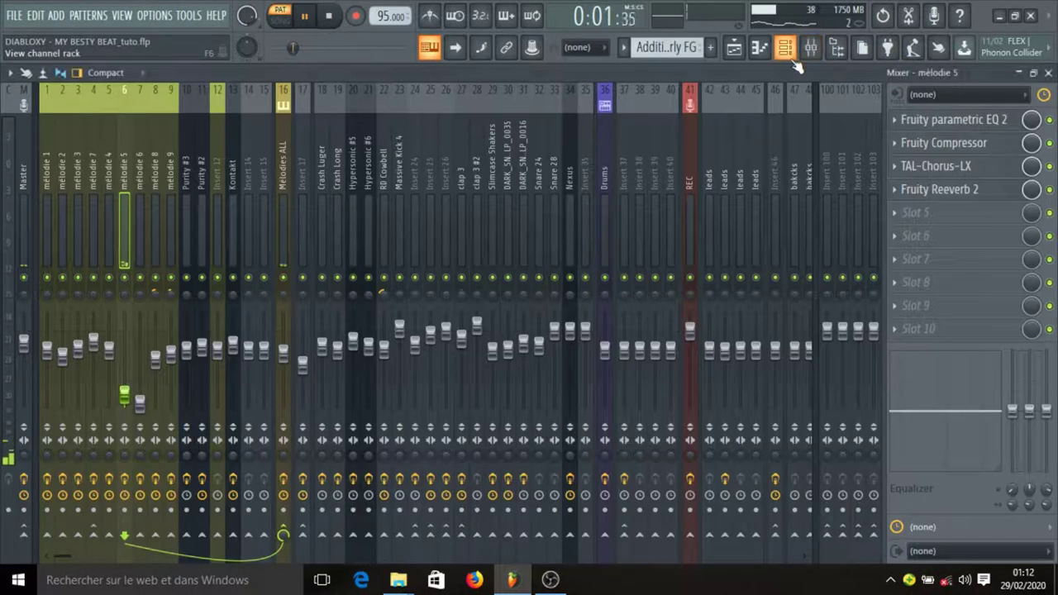
key("space")
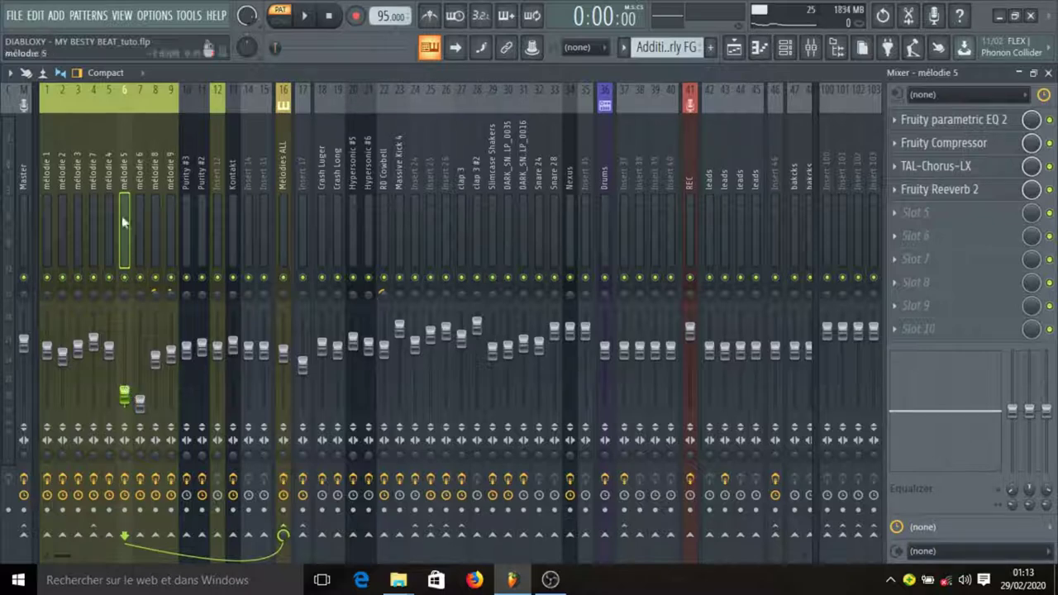
Step: Reset the mélodie 5 track's volume to audition the pattern louder, restore the low fader level, and return to the playlist
right_click(123, 399)
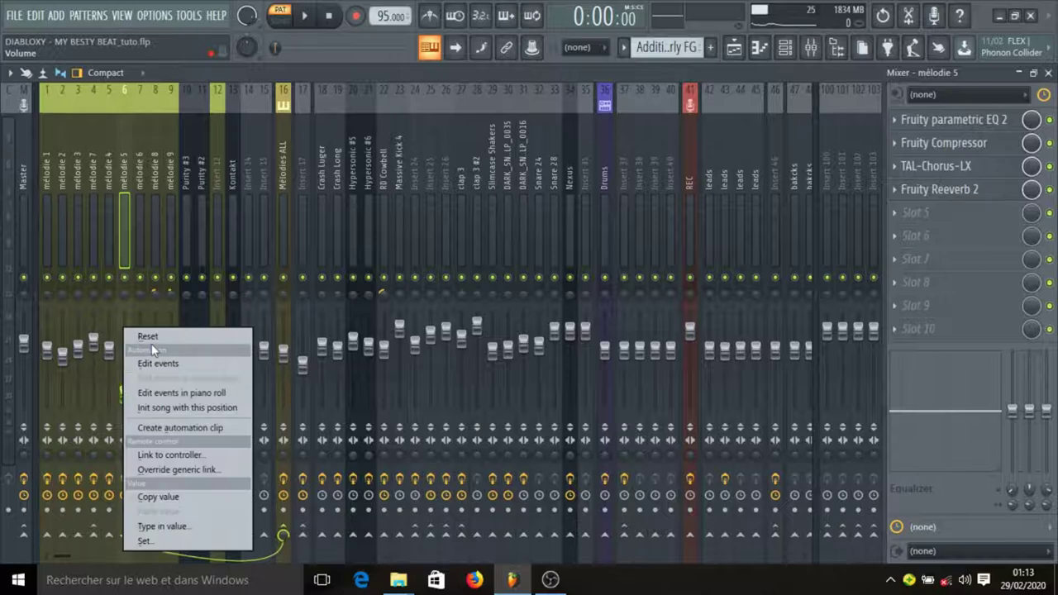
left_click(151, 341)
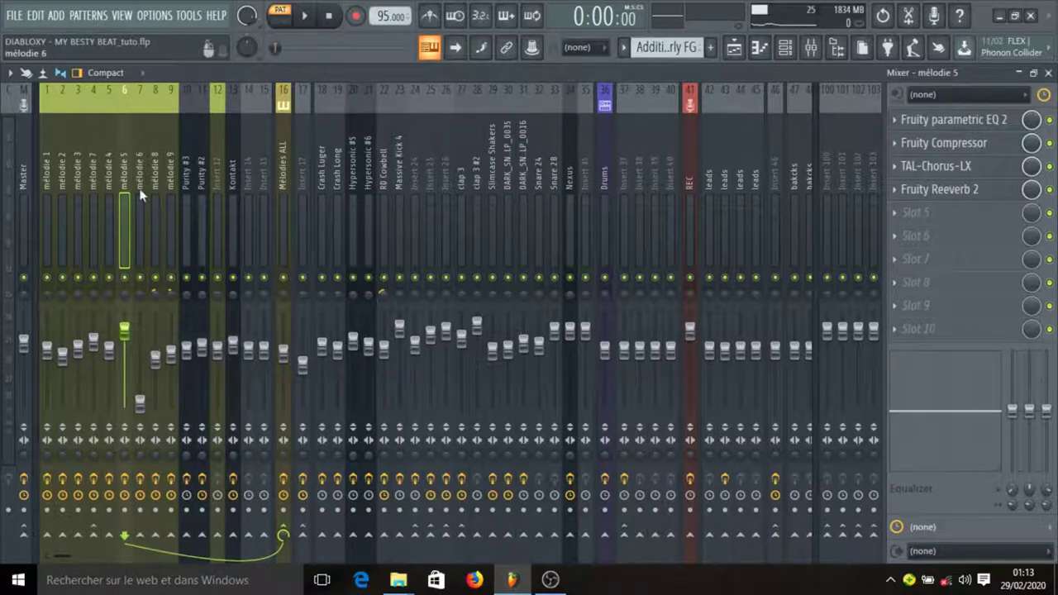
key("space")
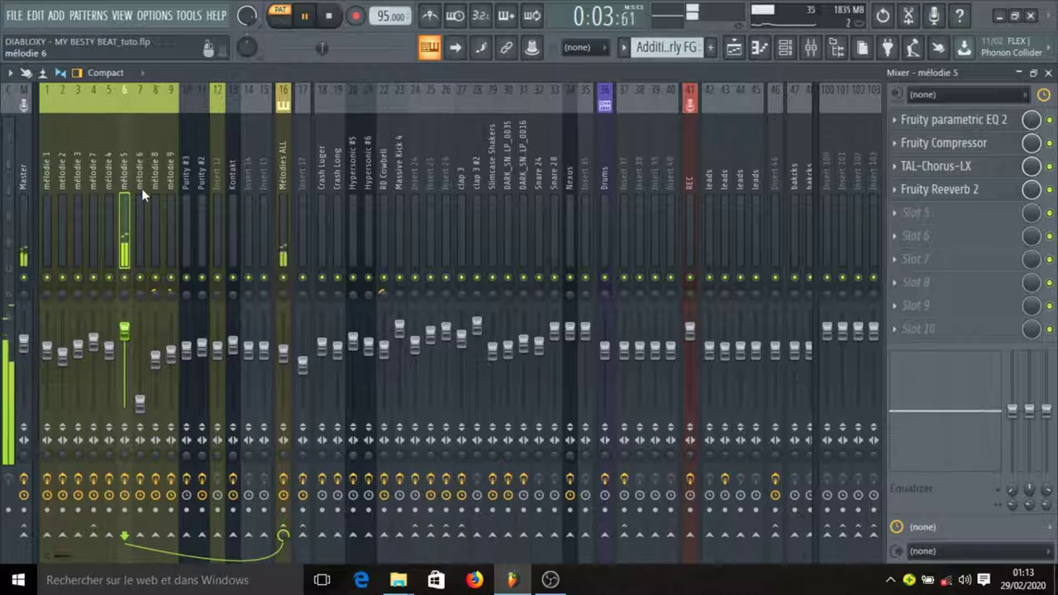
key("space")
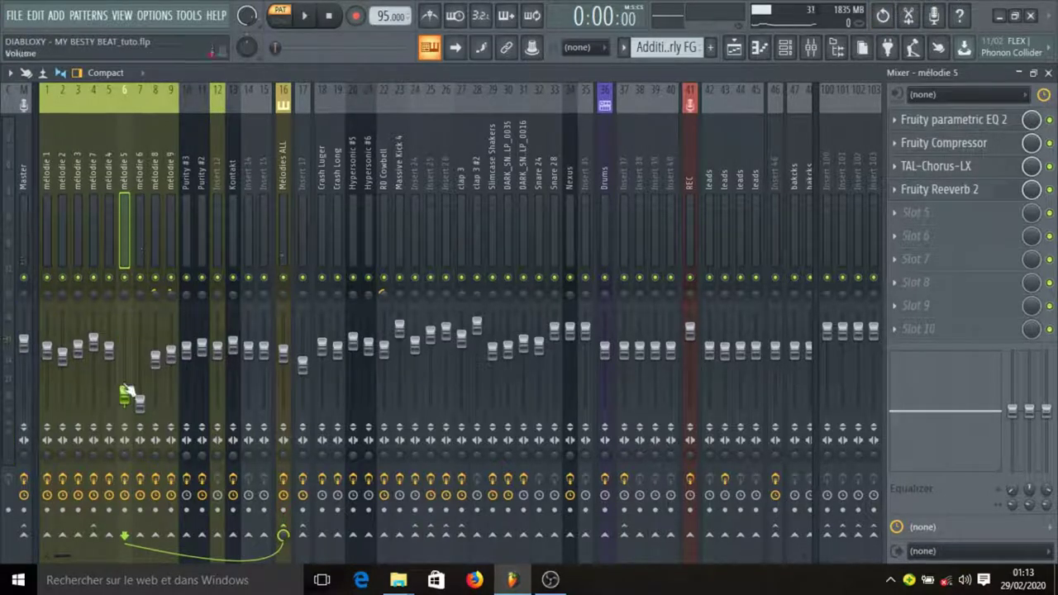
key("space")
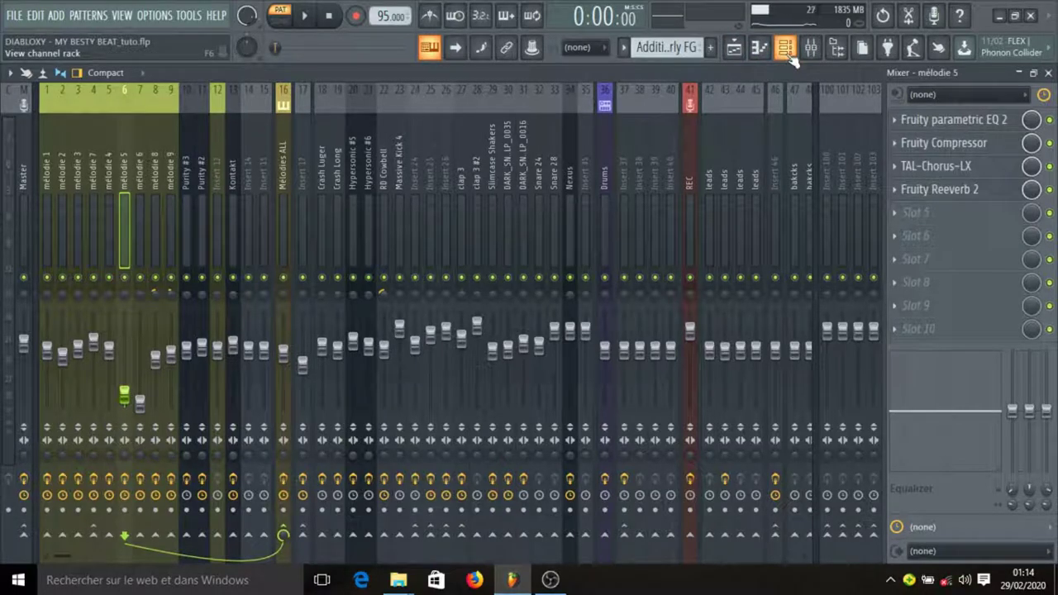
left_click(733, 47)
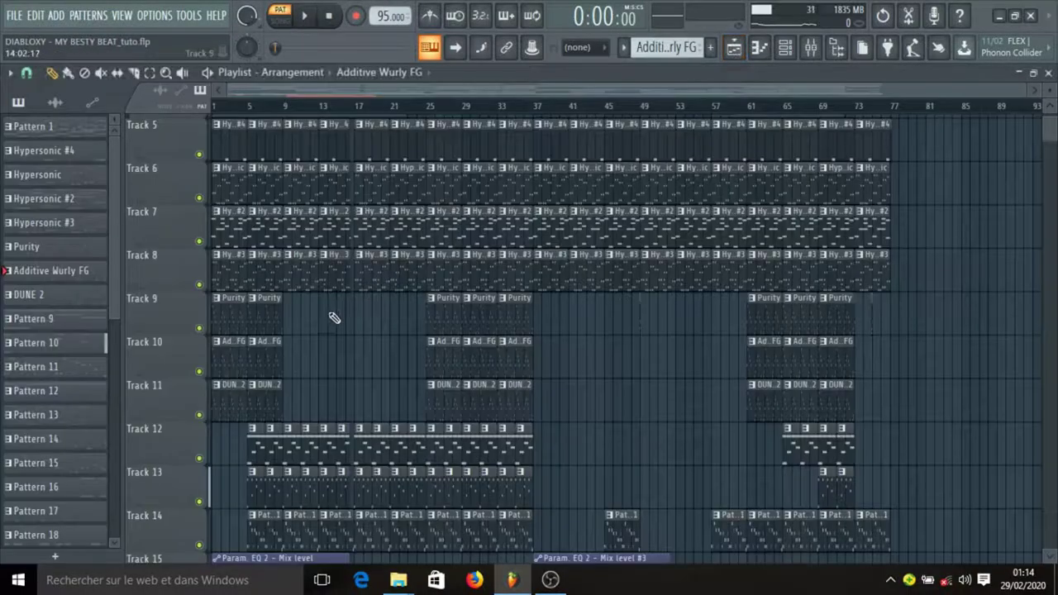
left_click(784, 47)
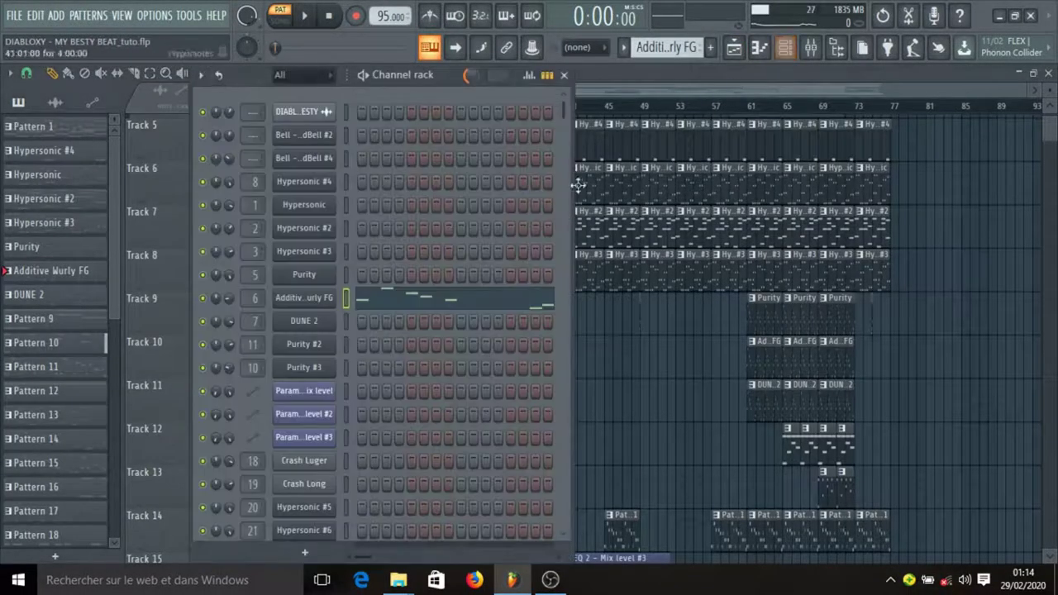
left_click(685, 74)
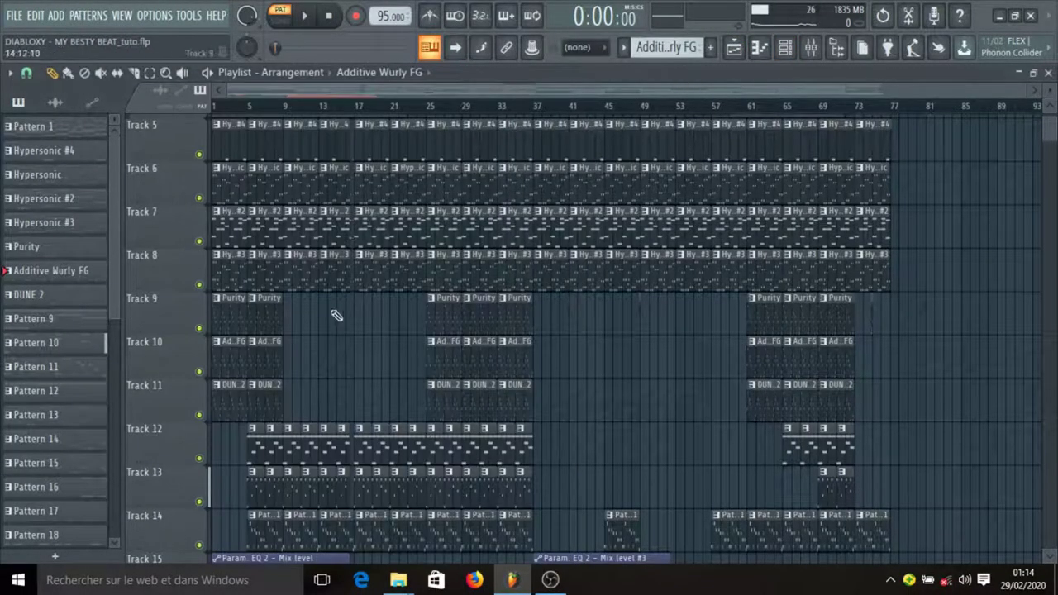
left_click(785, 47)
left_click(785, 48)
Step: Select the DUNE 2 pattern, open the DUNE 2 channel's instrument to view its patch, and close it
left_click(33, 295)
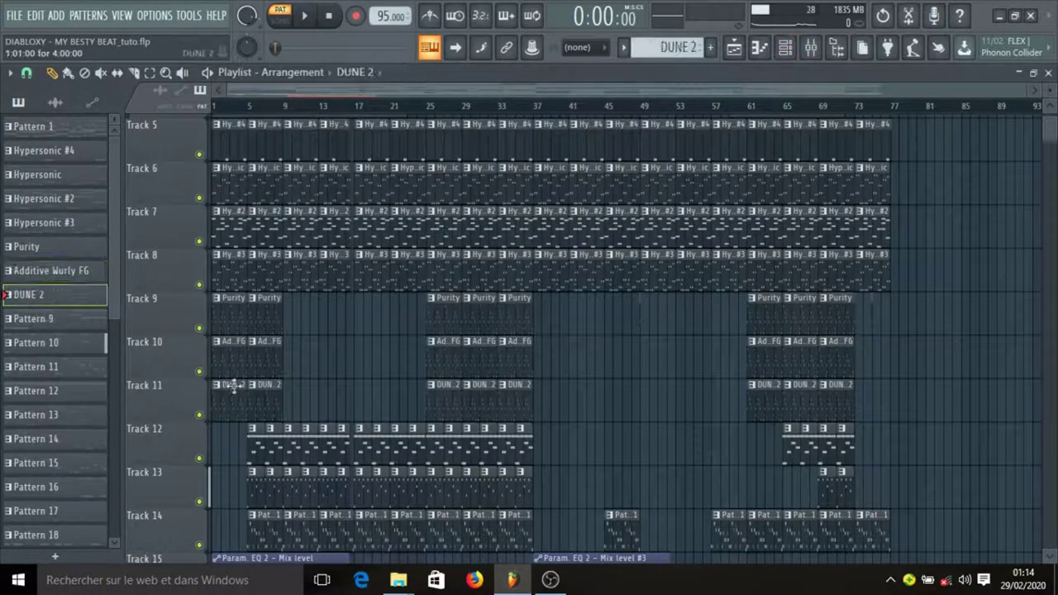
left_click(784, 47)
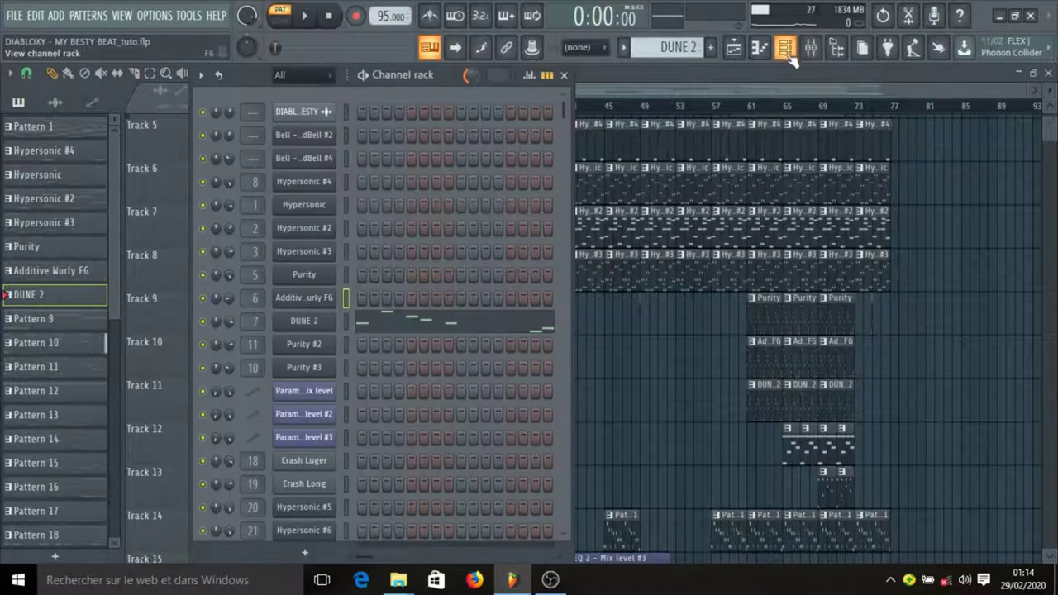
left_click(304, 320)
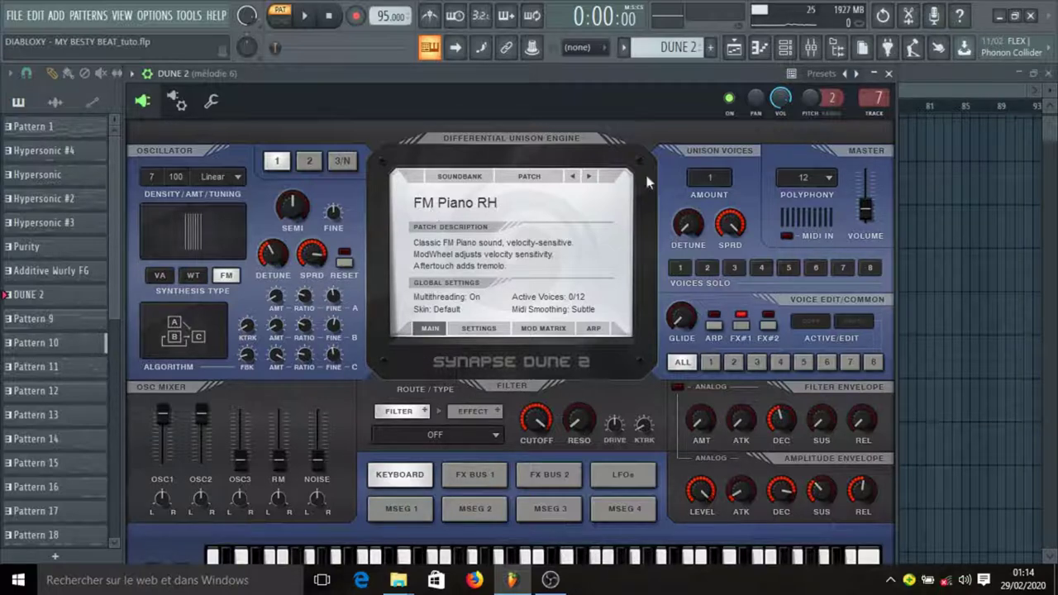
left_click(889, 73)
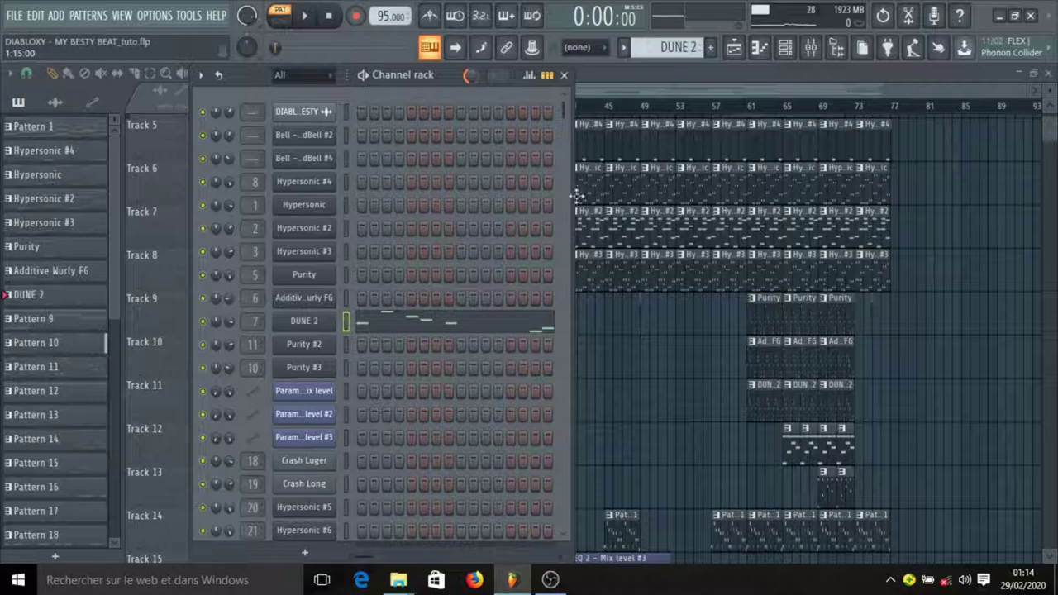
Step: Reset the mélodie 6 mixer track's volume, play the DUNE 2 pattern at that level, and restore the low fader level
left_click(811, 47)
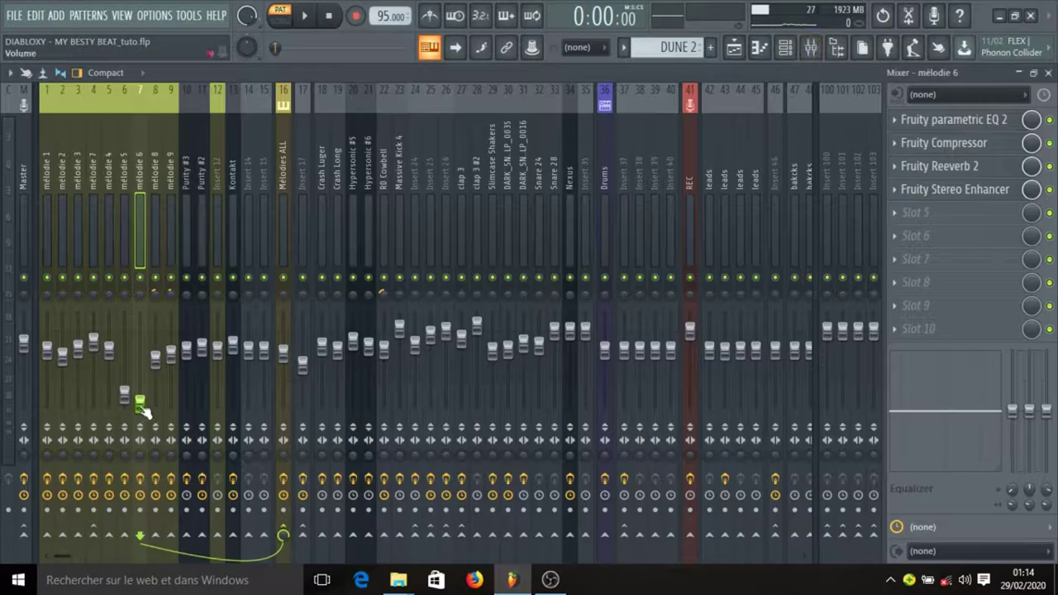
right_click(141, 405)
left_click(171, 334)
key("space")
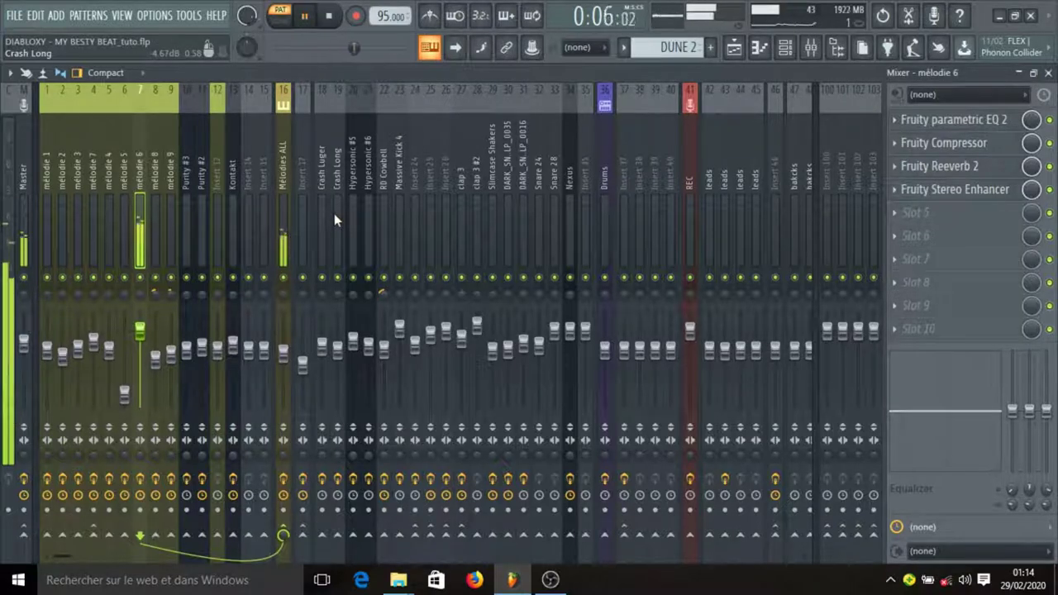
key("space")
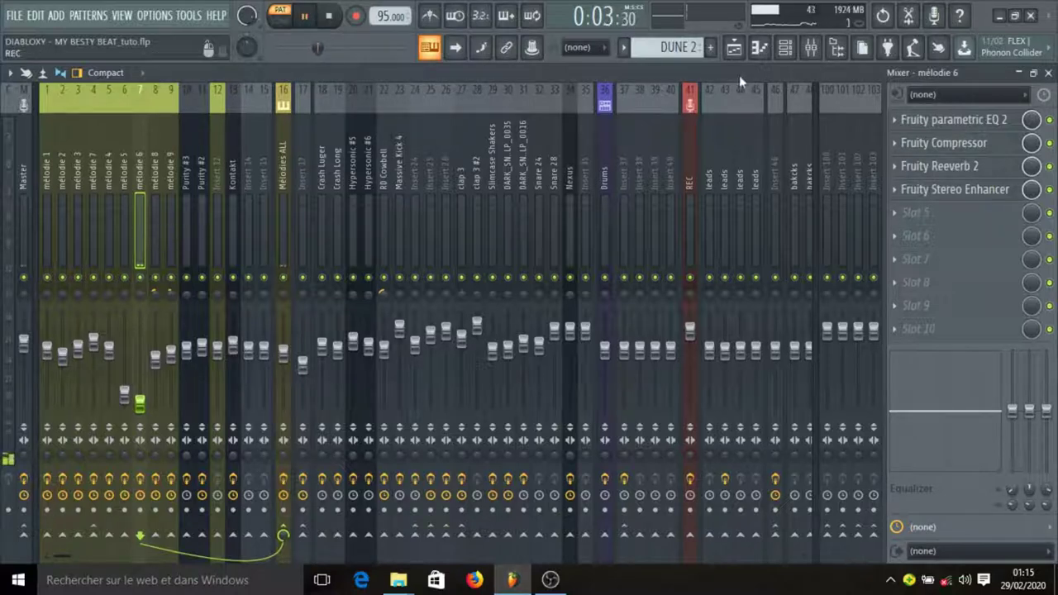
Step: Show the DUNE 2 pattern's notes in the piano roll, stop playback, and return to the playlist
left_click(756, 47)
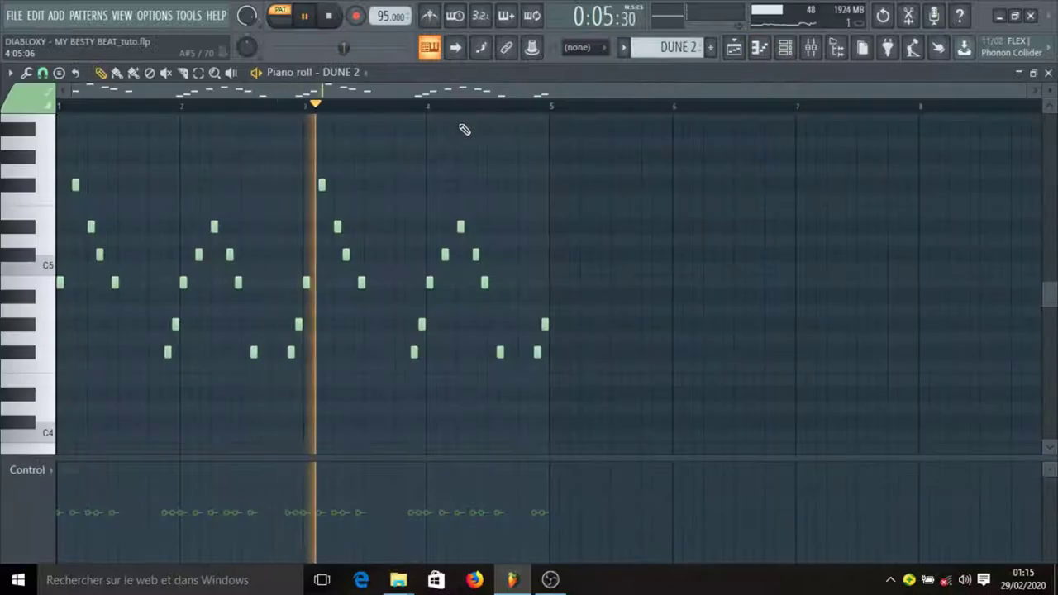
key("space")
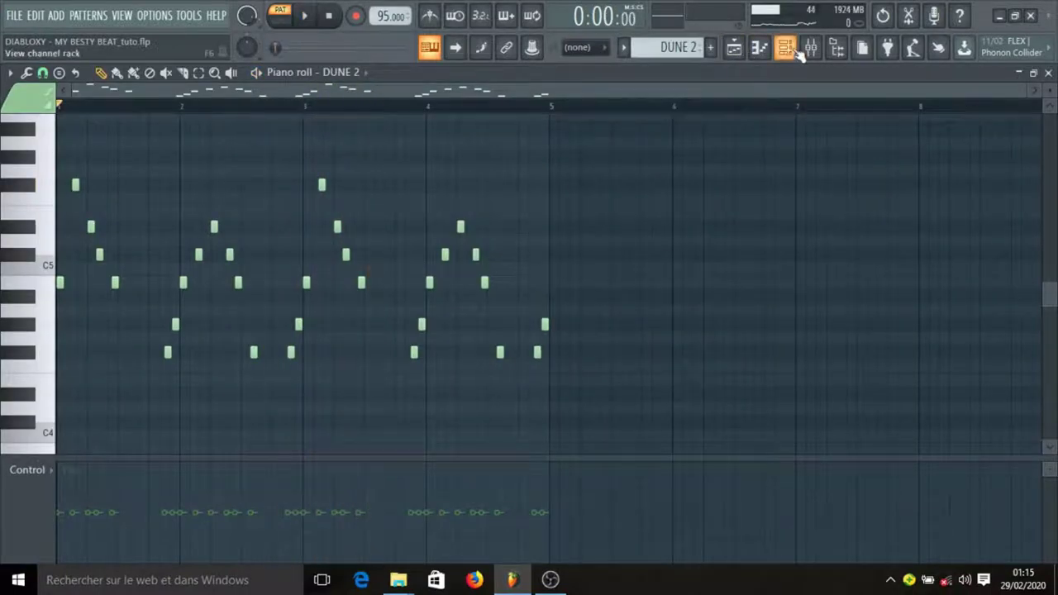
left_click(747, 51)
Step: Select Pattern 9 from its clip on Track 12, open the Purity #3 channel's instrument to view its patches, and close it
scroll(470, 394, "down", 2)
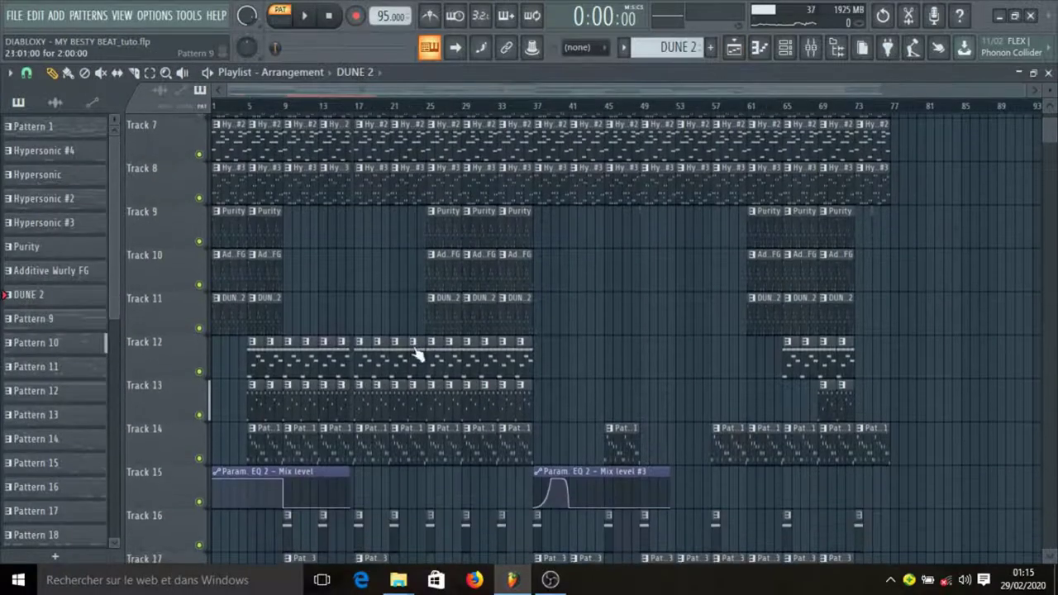
left_click(273, 365)
left_click(785, 47)
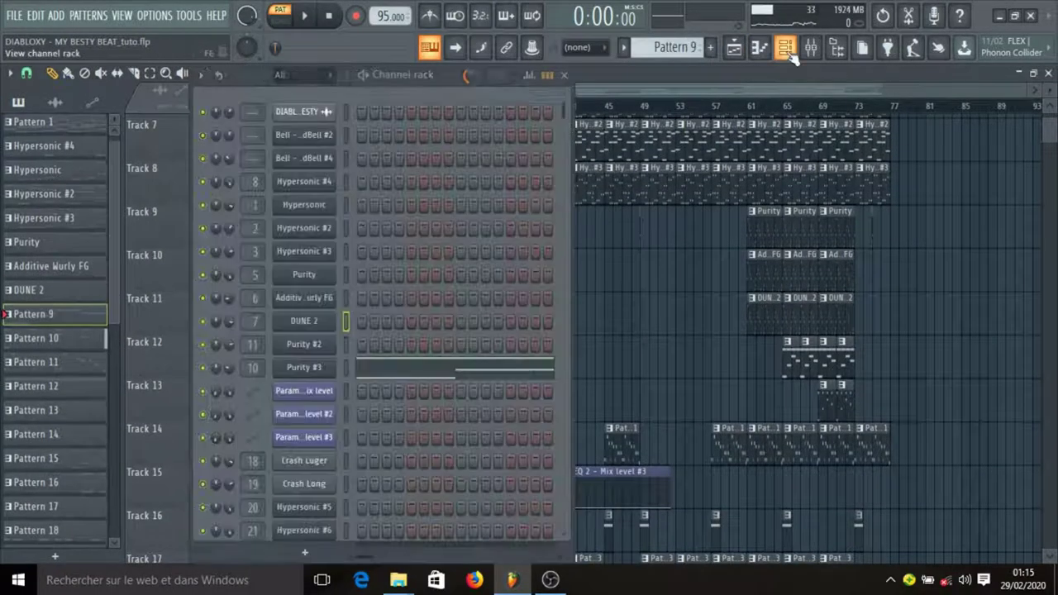
left_click(320, 365)
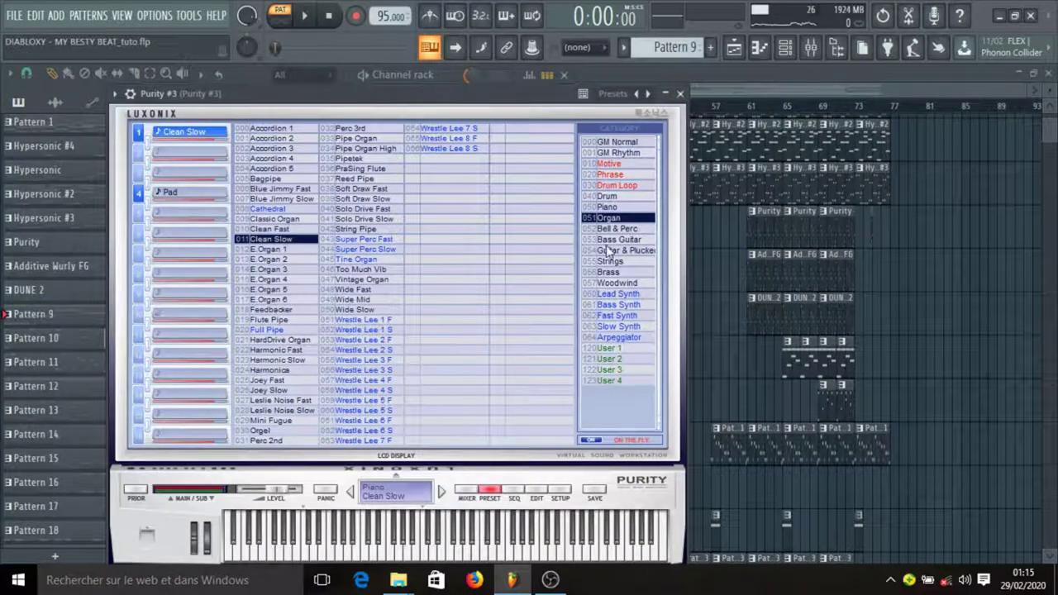
left_click(679, 93)
Step: Open the Purity #3 notes of Pattern 9 in the piano roll, play them, and stop playback
left_click(454, 368)
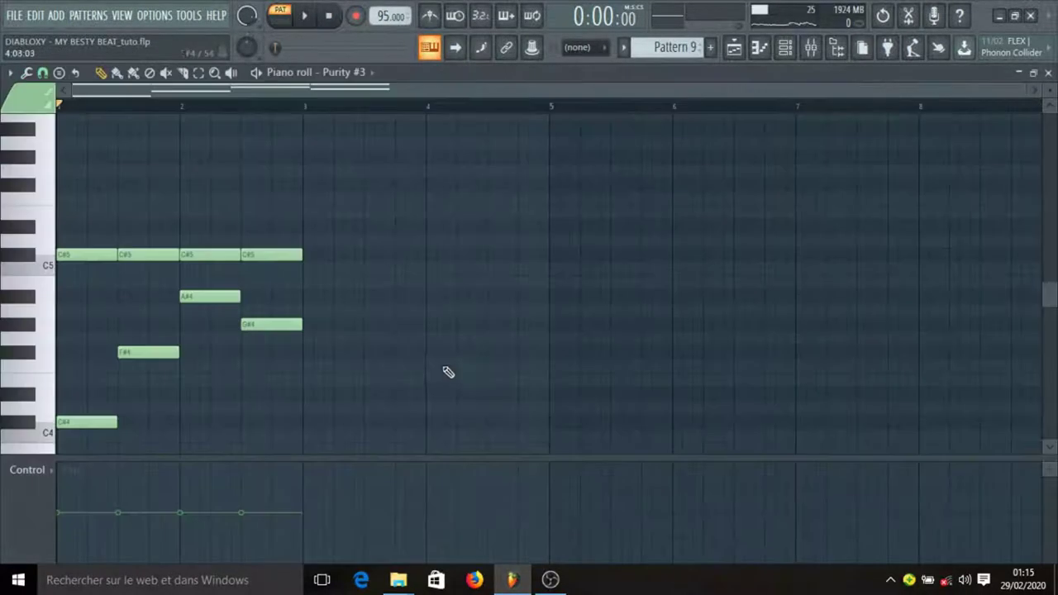
key("space")
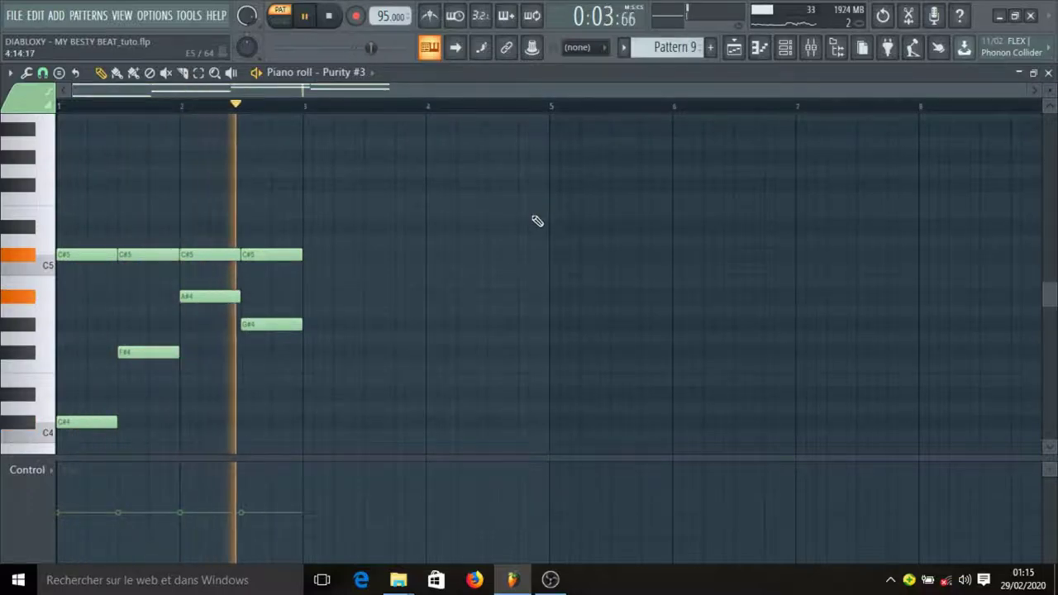
key("space")
Step: Reset the Purity #3 mixer track's volume to audition Pattern 9 louder, stop playback, and undo the volume change
left_click(810, 47)
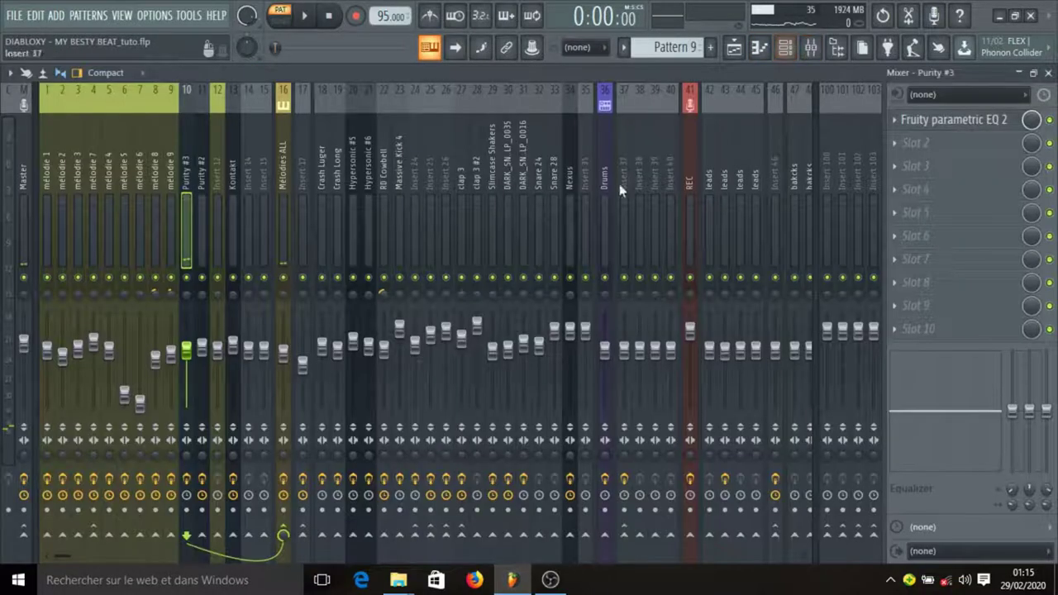
right_click(189, 351)
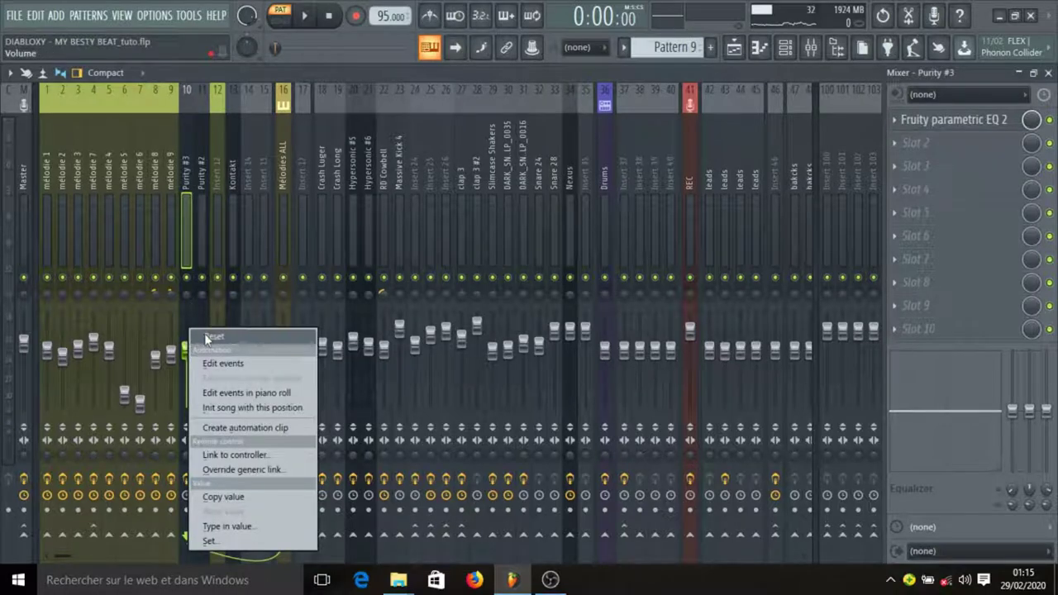
left_click(207, 336)
key("space")
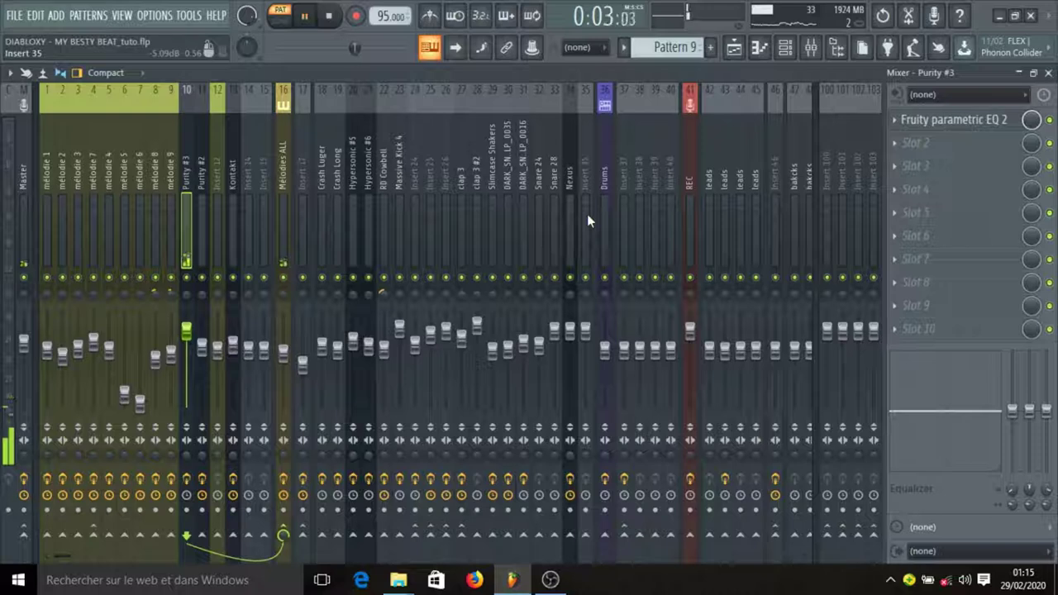
key("space")
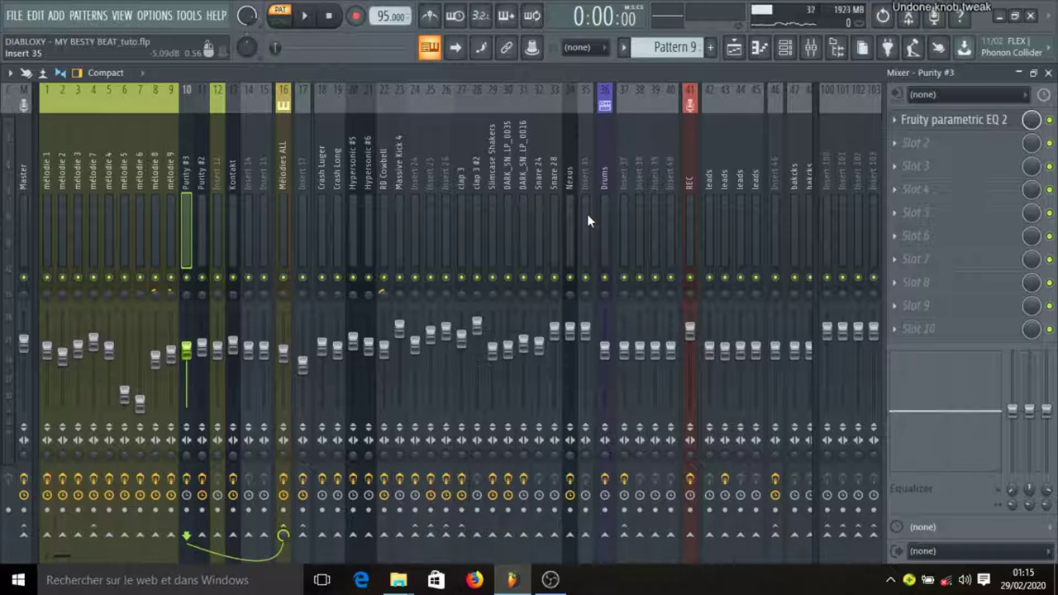
Step: Select Pattern 10 from its clip on Track 13, open the Purity #2 channel's instrument to view its patch, and close it
left_click(733, 49)
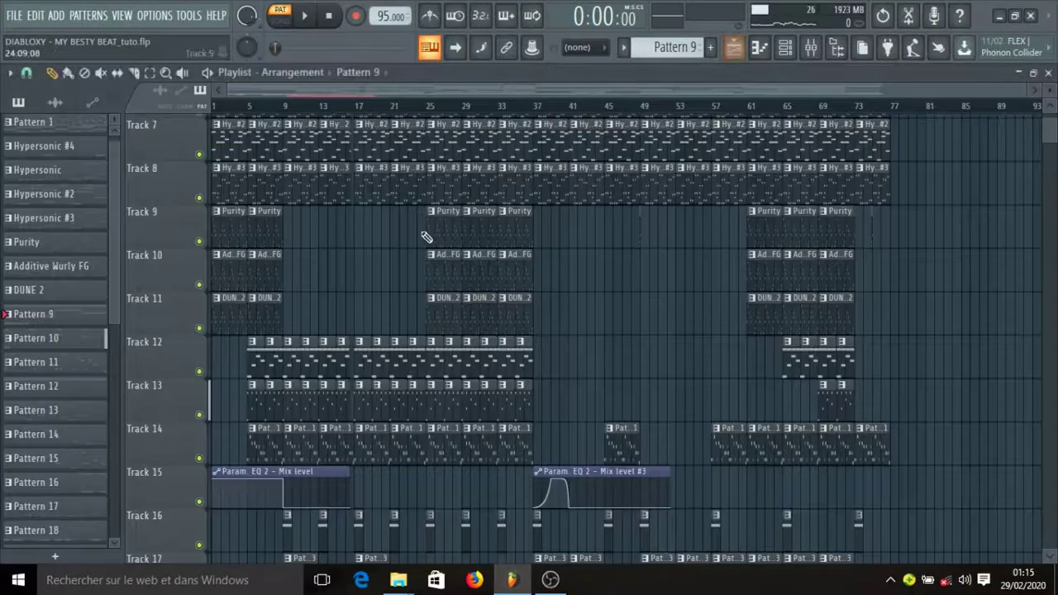
scroll(335, 250, "down", 2)
left_click(314, 306)
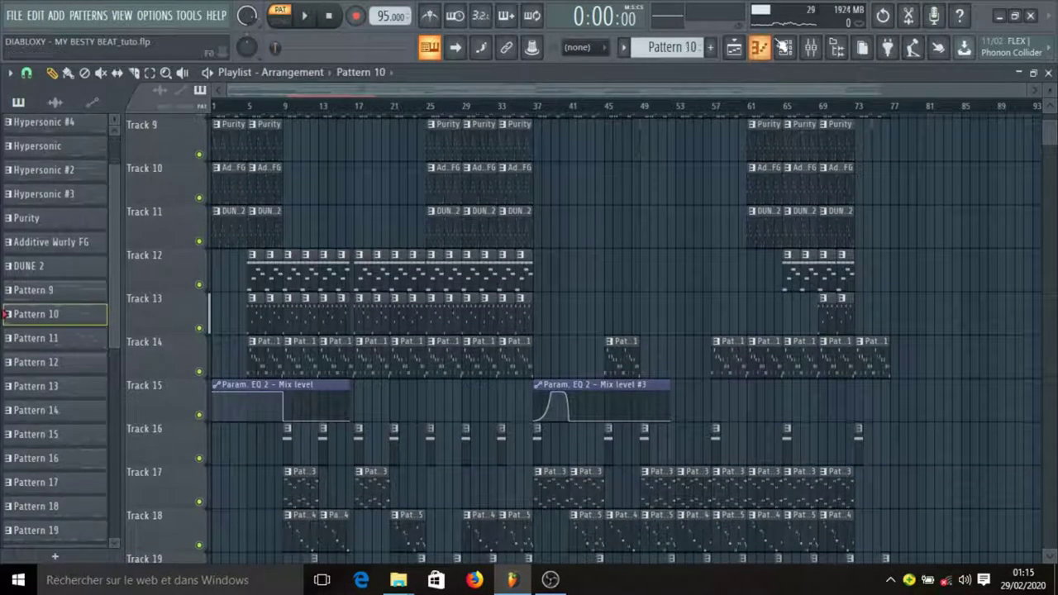
left_click(785, 47)
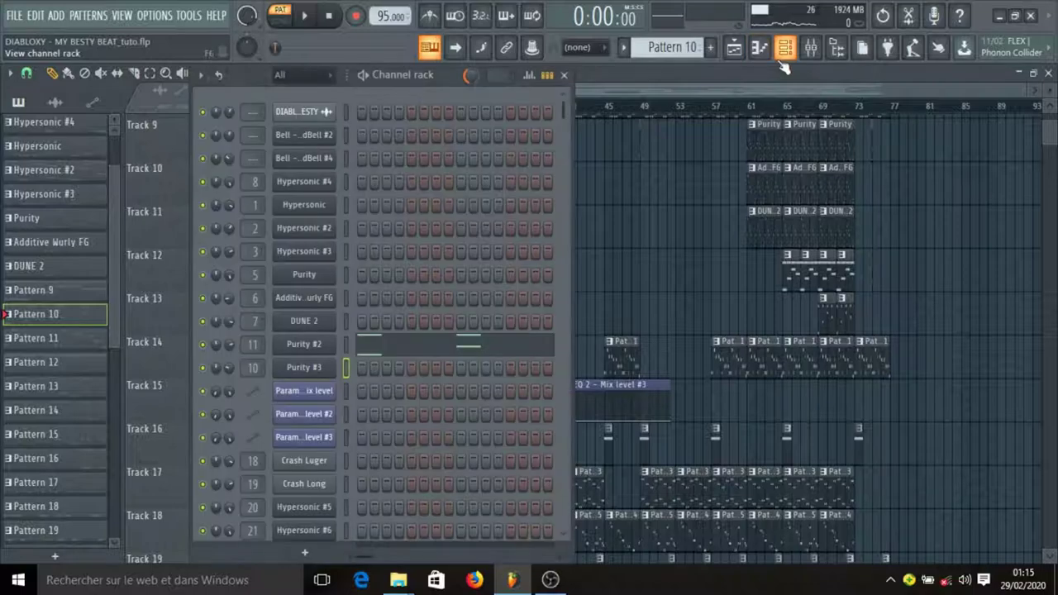
left_click(310, 346)
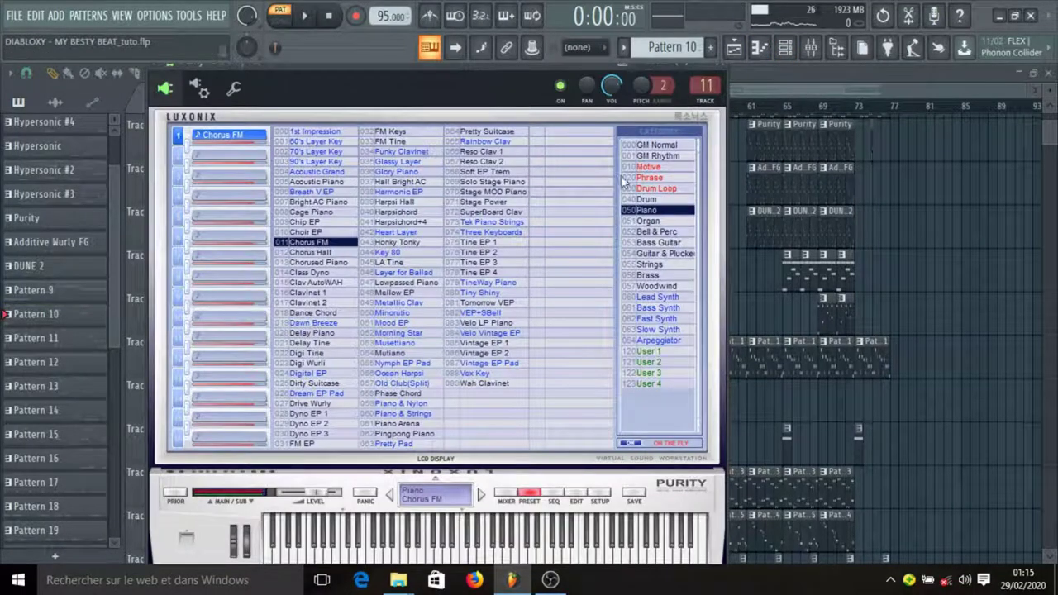
left_click(722, 74)
Step: Play the Purity #2 notes of Pattern 10 in the piano roll, stop playback, and return to the playlist
left_click(394, 345)
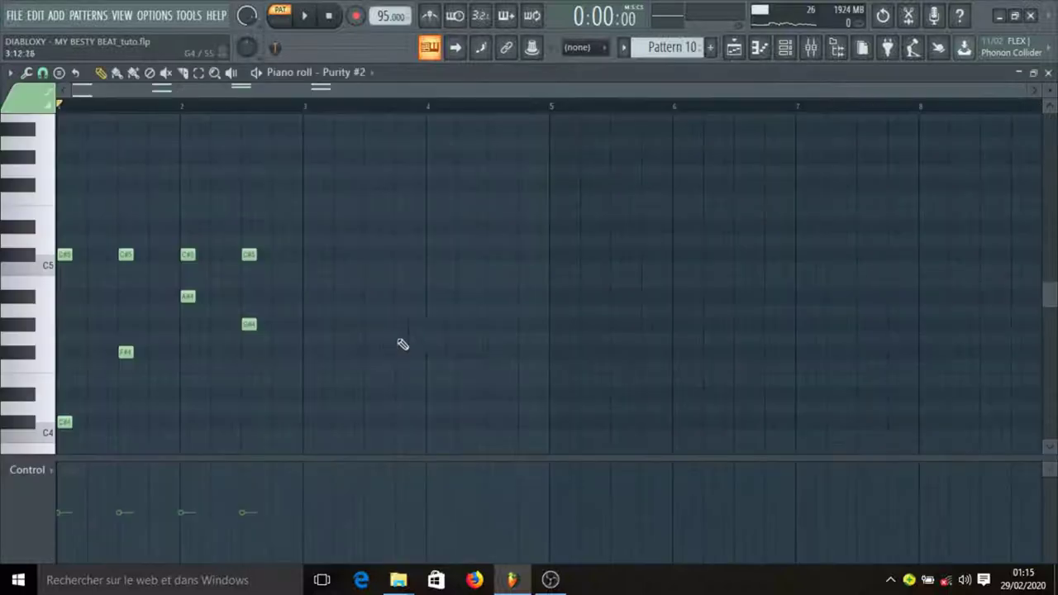
key("space")
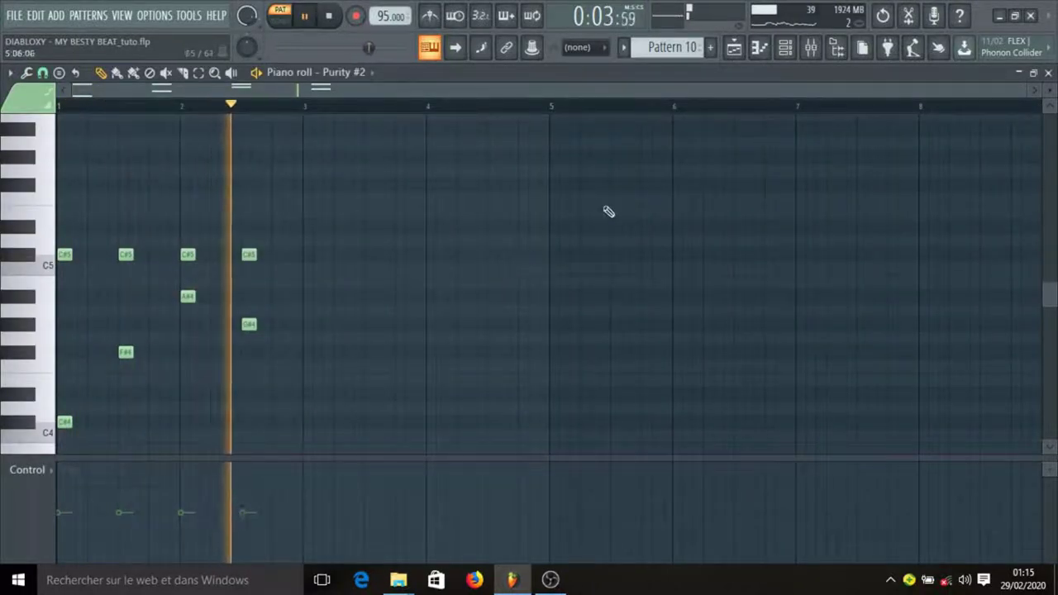
key("space")
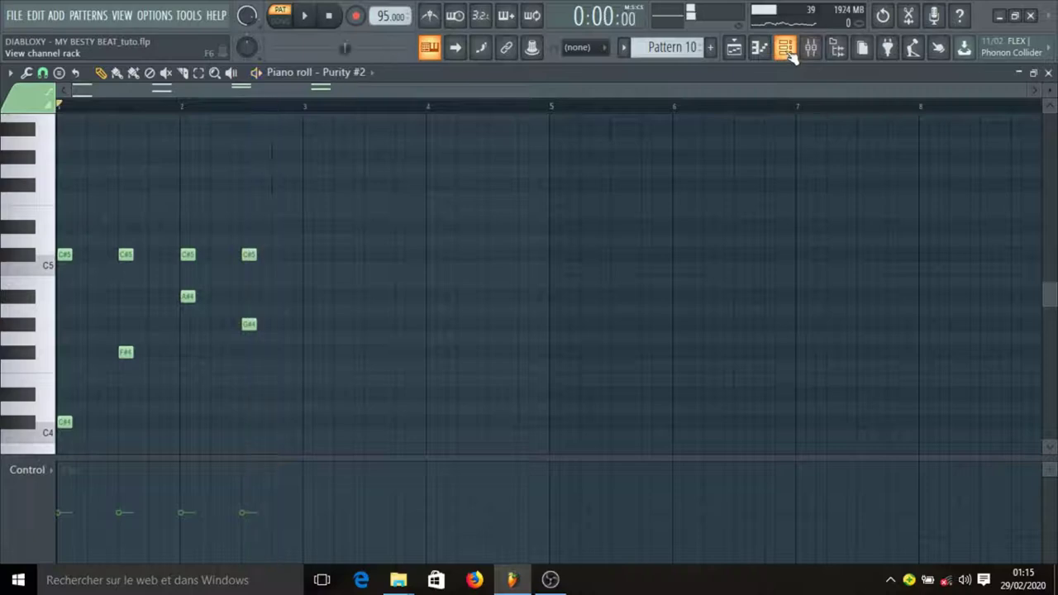
left_click(746, 48)
Step: Select Pattern 11, open the Hypersonic #4 channel's instrument to view its patch, and close it
scroll(434, 264, "down", 2)
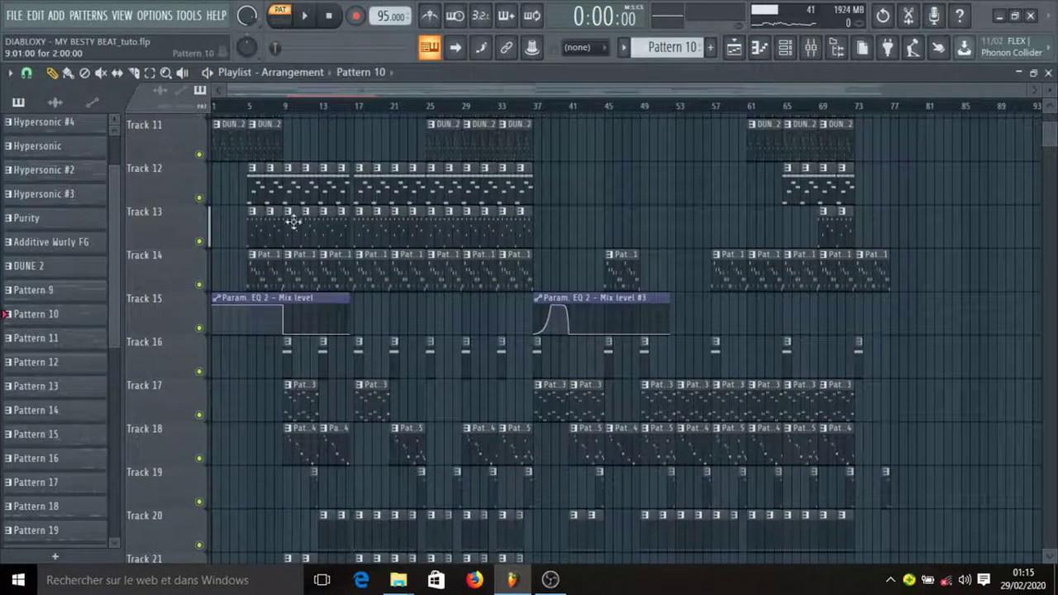
key("KP_Add")
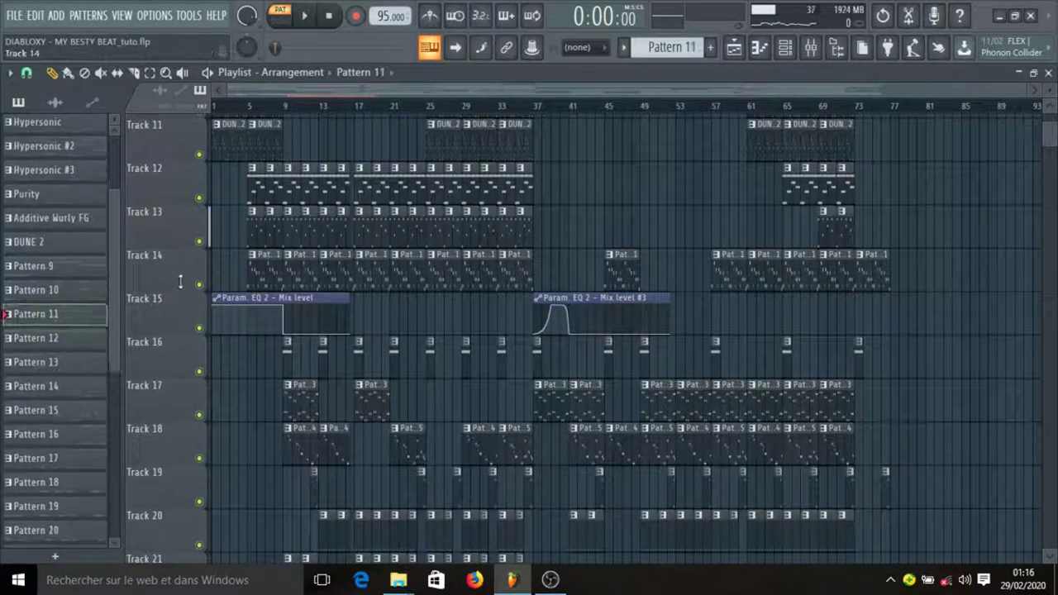
left_click(785, 48)
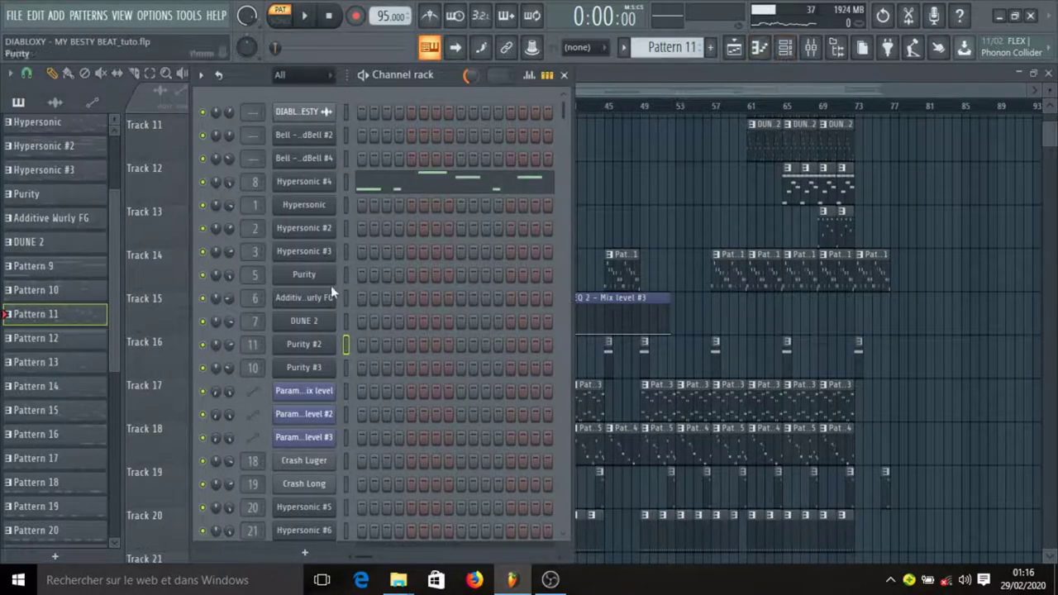
left_click(334, 204)
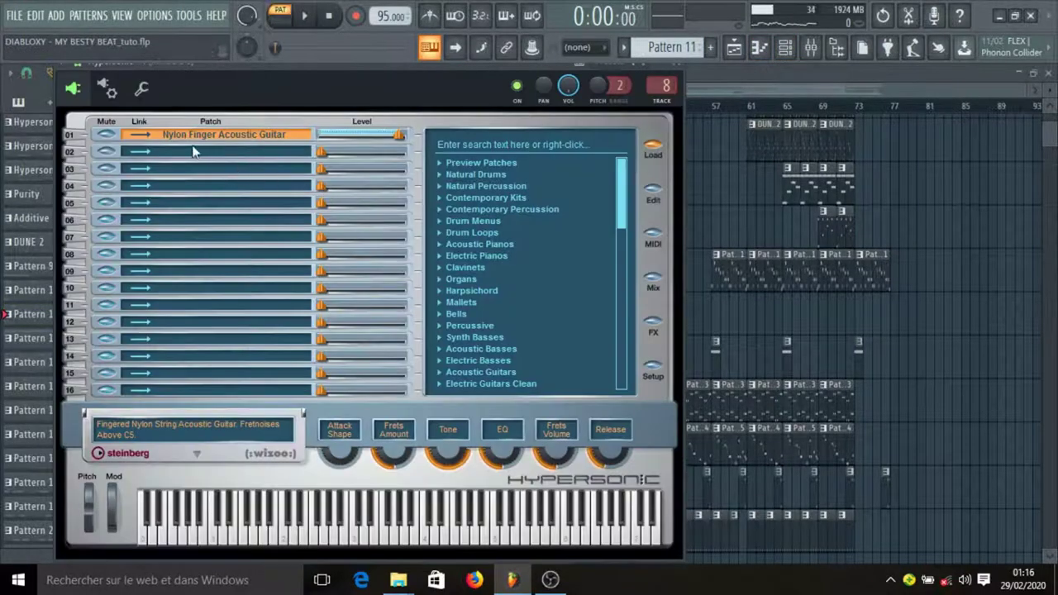
left_click(682, 72)
Step: Open the Hypersonic #4 notes of Pattern 11 in the piano roll, play them, and stop playback
left_click(428, 191)
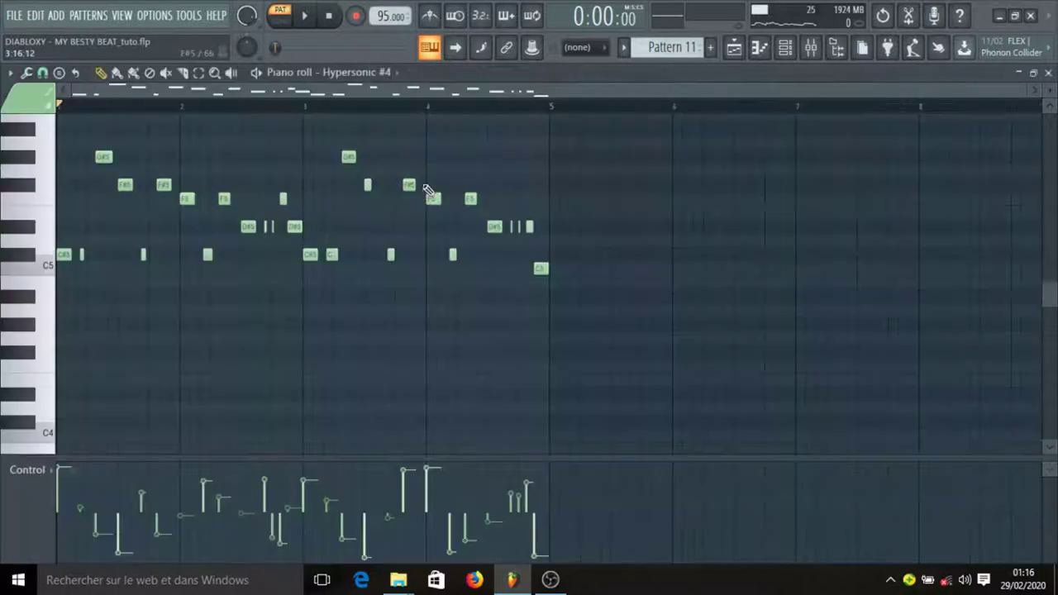
scroll(294, 192, "up", 3)
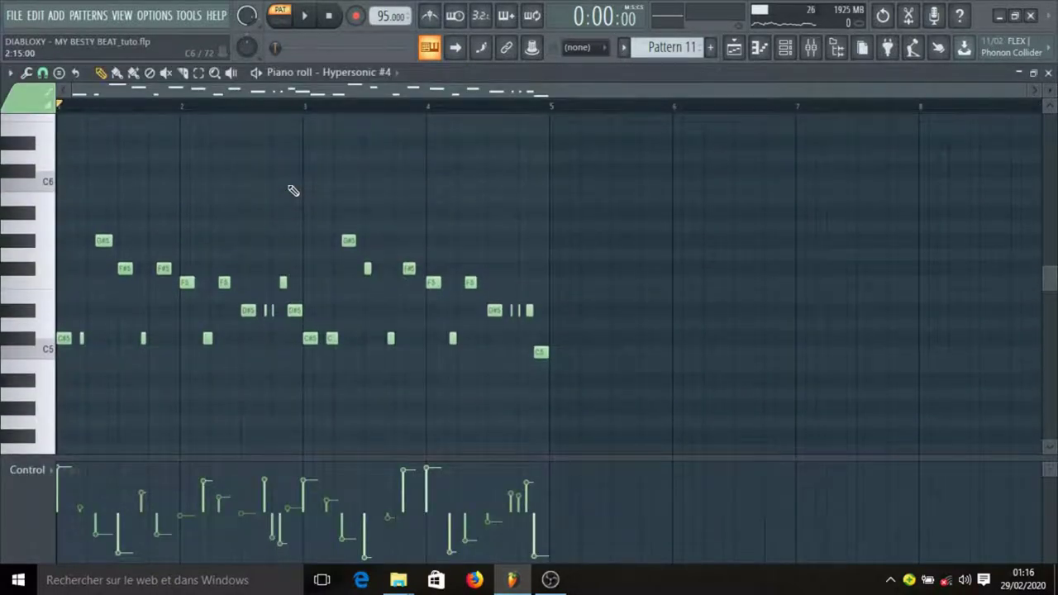
key("space")
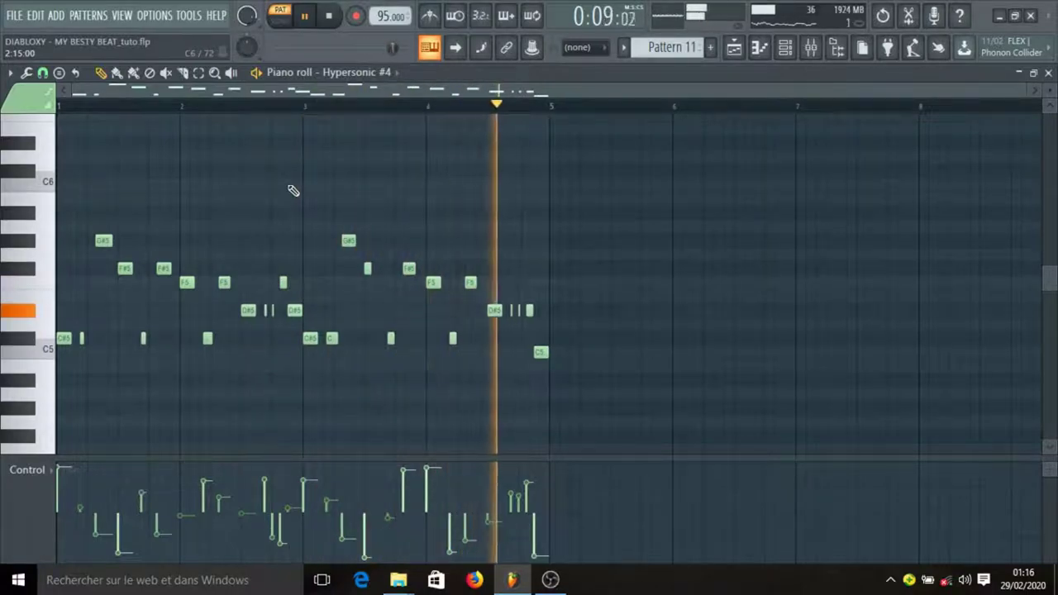
key("space")
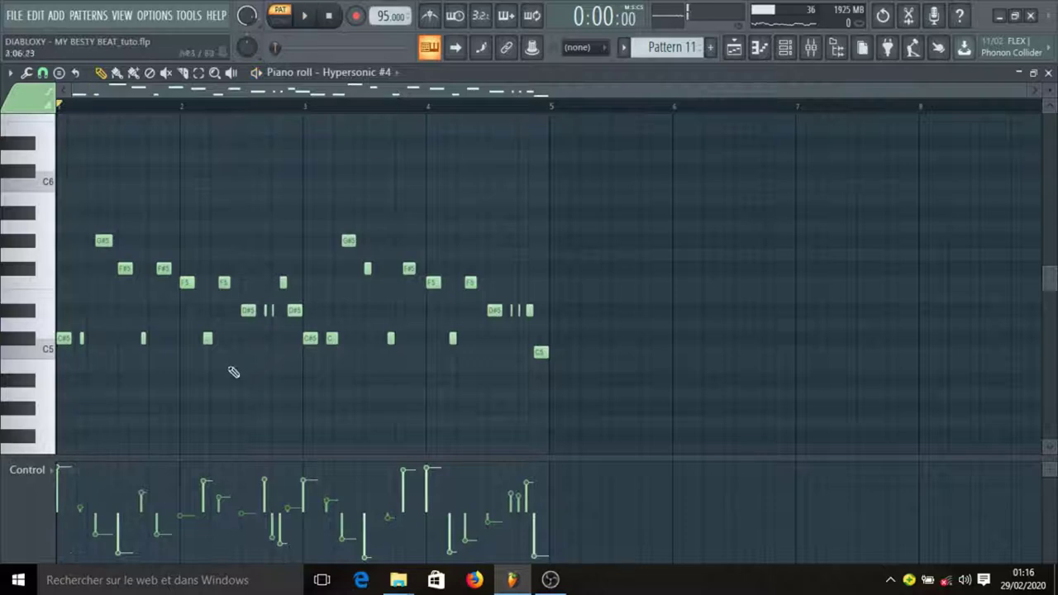
Step: Display note velocity in the control lane under the Hypersonic #4 notes and return to the playlist
left_click(47, 472)
left_click(37, 481)
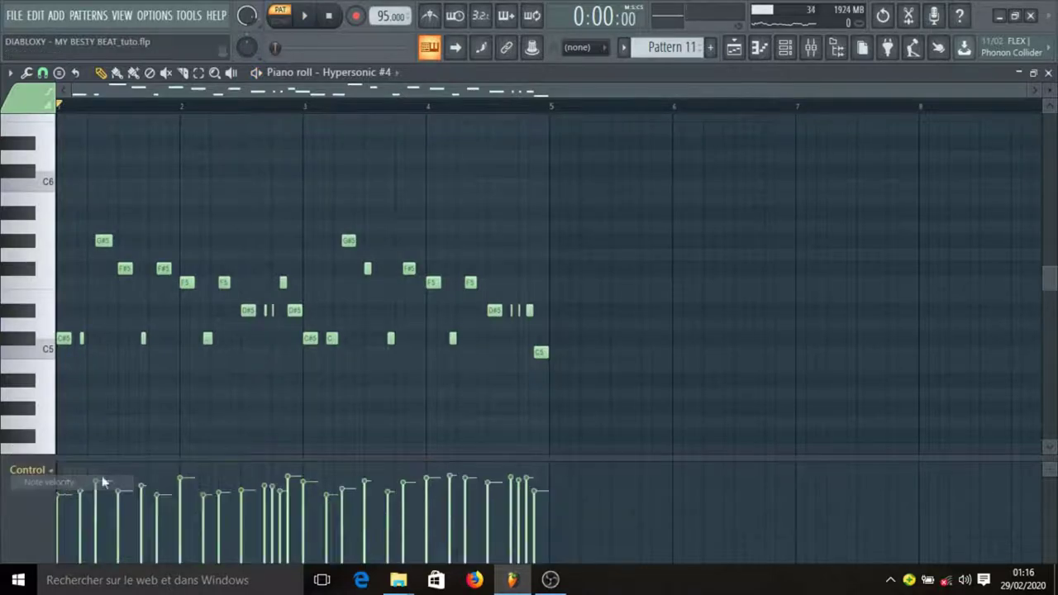
left_click(734, 47)
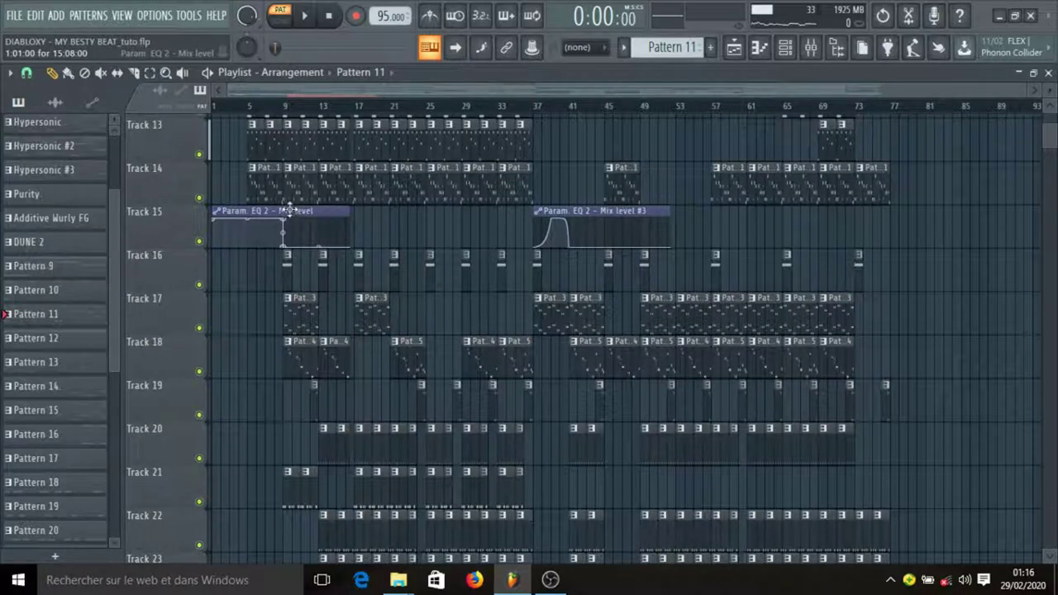
Step: Select Pattern 12, solo the Crash Luger channel to hear it alone, stop playback, and unsolo it
key("KP_Add")
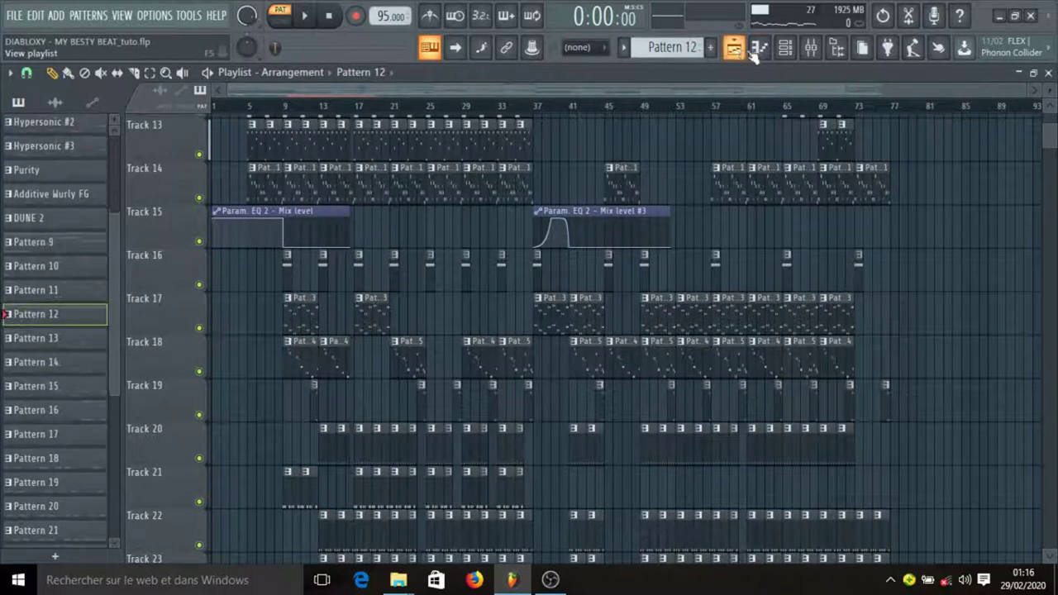
left_click(785, 48)
scroll(447, 240, "down", 5)
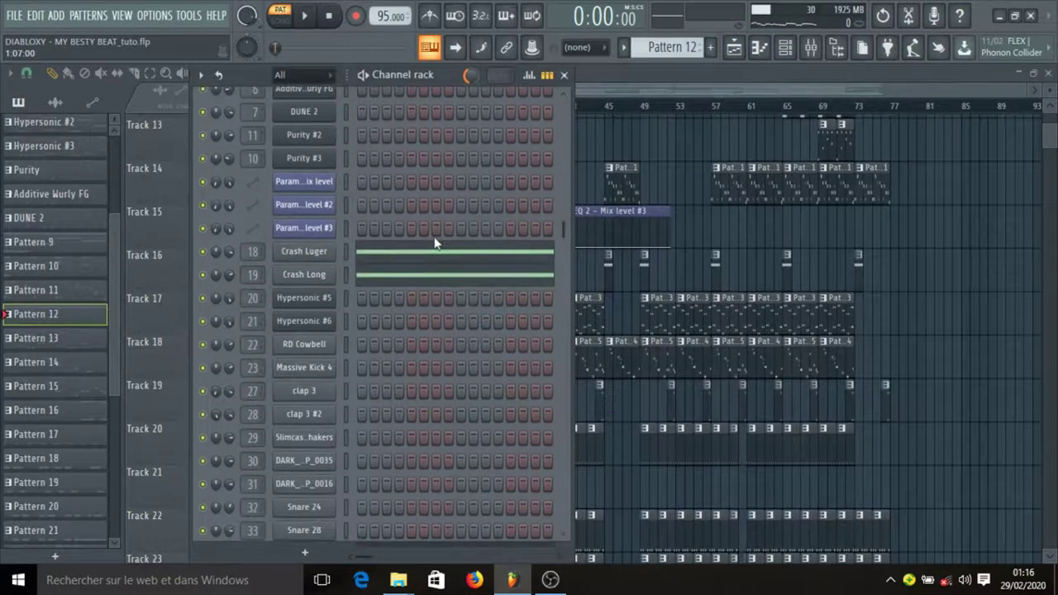
right_click(205, 252)
left_click(220, 264)
key("space")
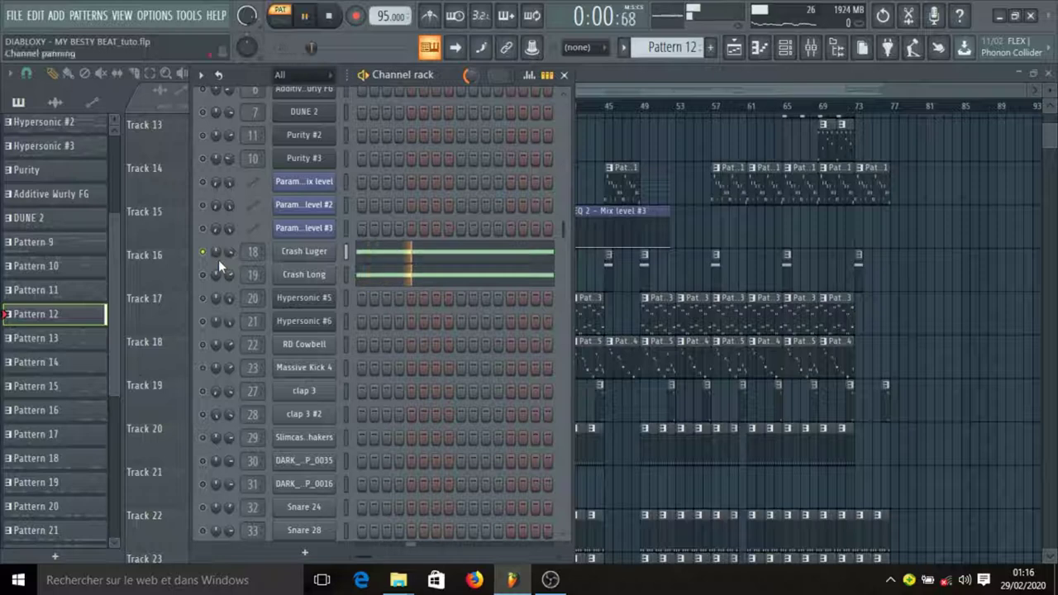
key("space")
right_click(208, 259)
left_click(212, 265)
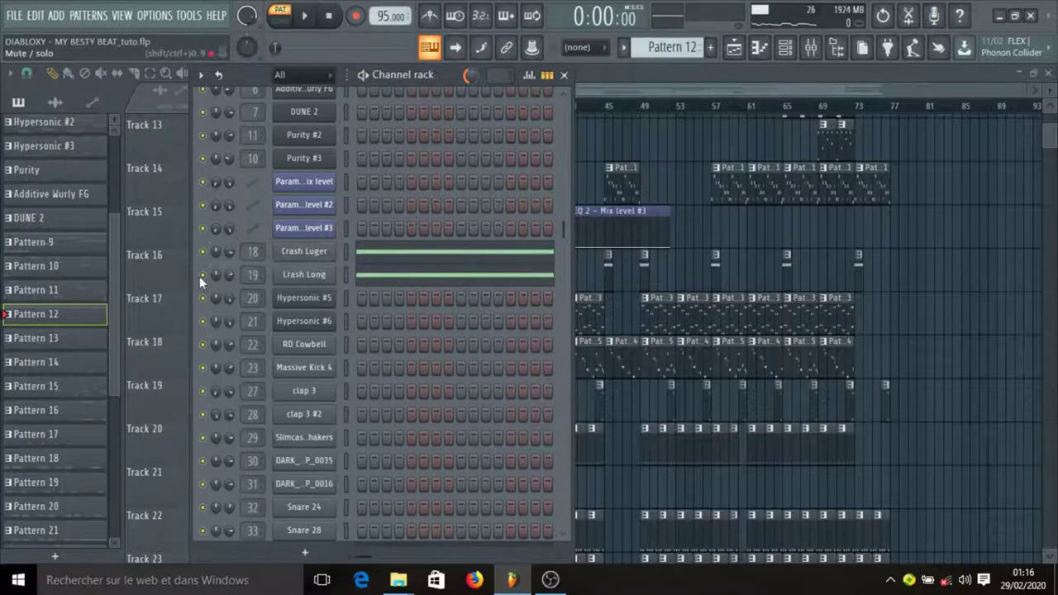
Step: Solo the Crash Long channel of Pattern 12, play it alone twice, stop playback, and unsolo it
right_click(201, 276)
left_click(208, 286)
key("space")
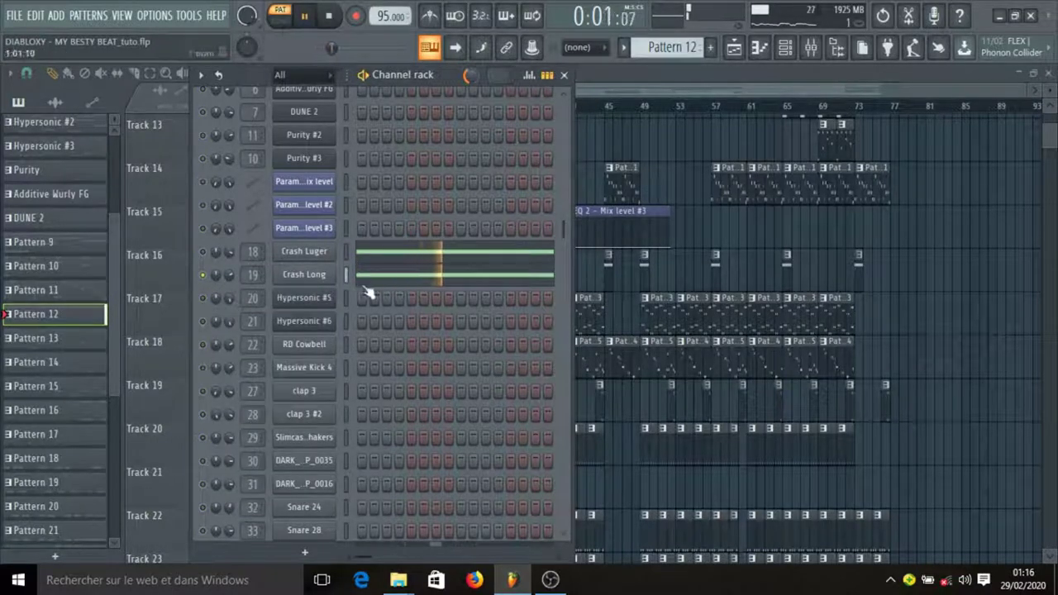
key("space")
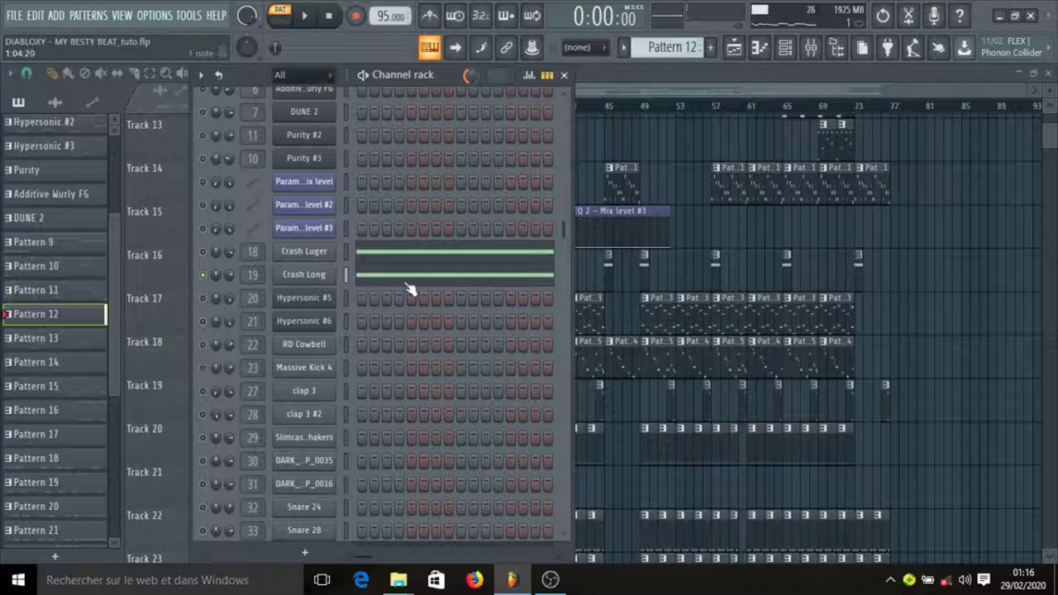
key("space")
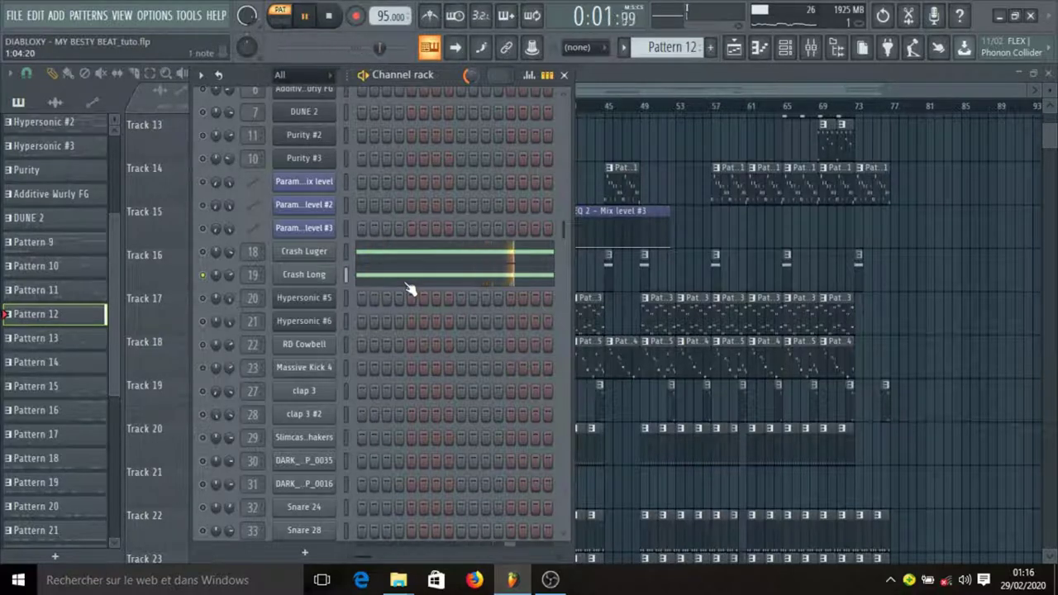
key("space")
right_click(204, 275)
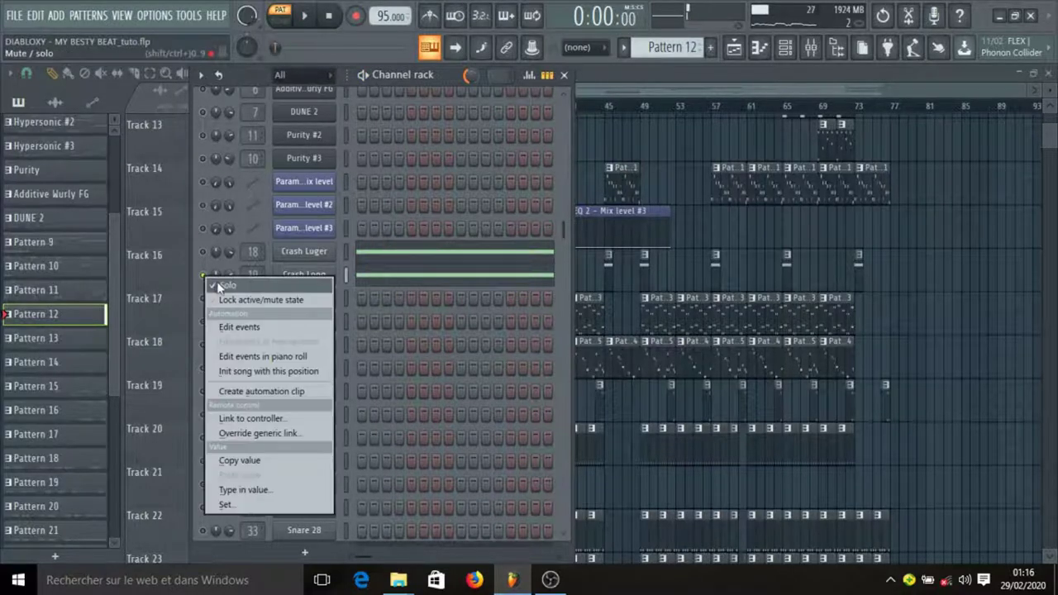
left_click(211, 283)
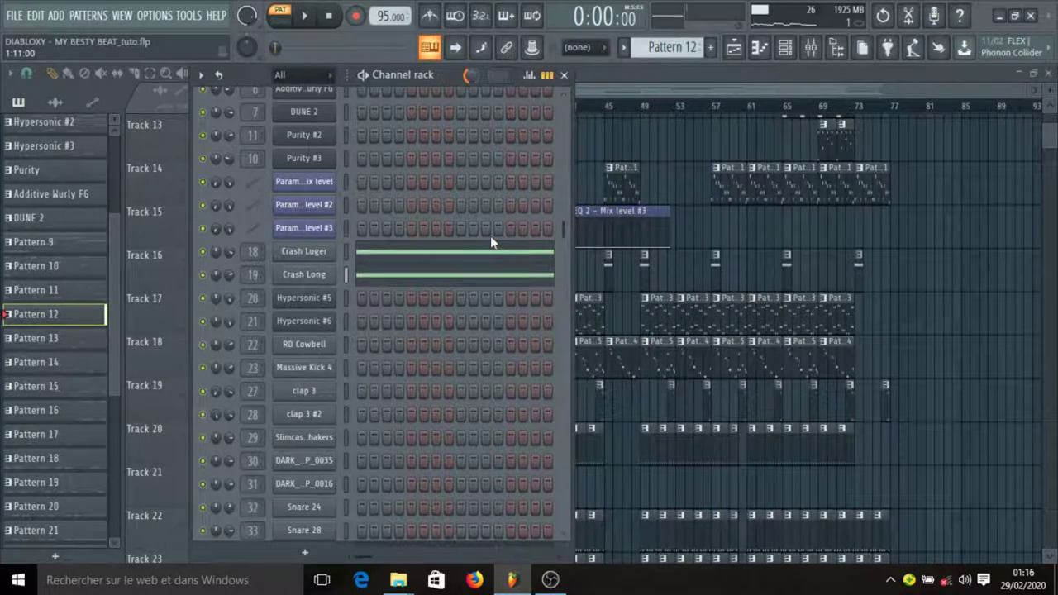
Step: Play Pattern 12 with both crashes together, stop playback, and return to the playlist
key("space")
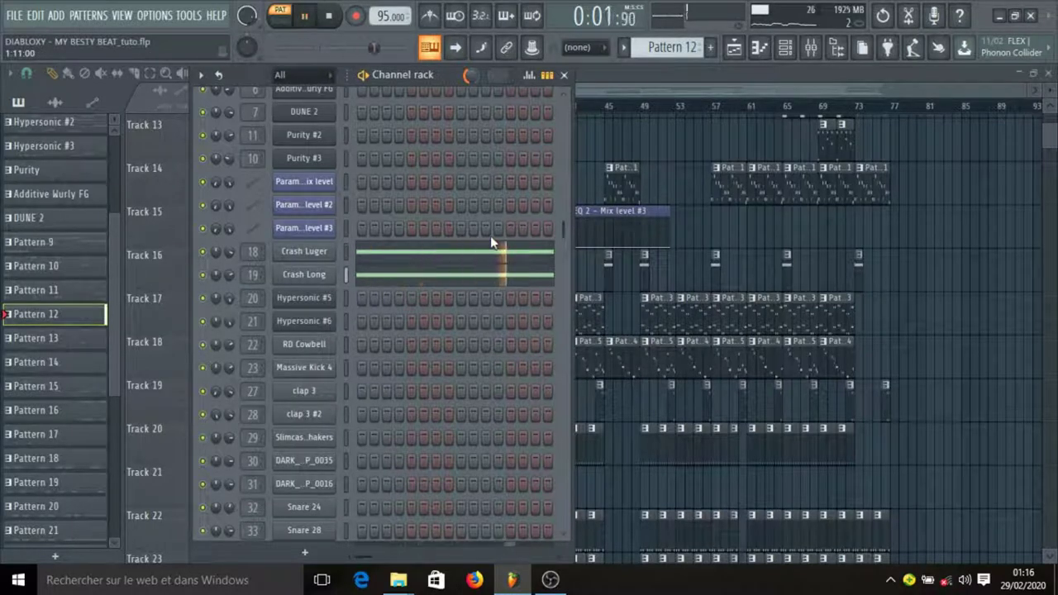
key("space")
key("F6")
Step: Select Pattern 13 from its playlist clip, open the Hypersonic #5 channel's instrument to view its patch, and close it
scroll(453, 263, "down", 3)
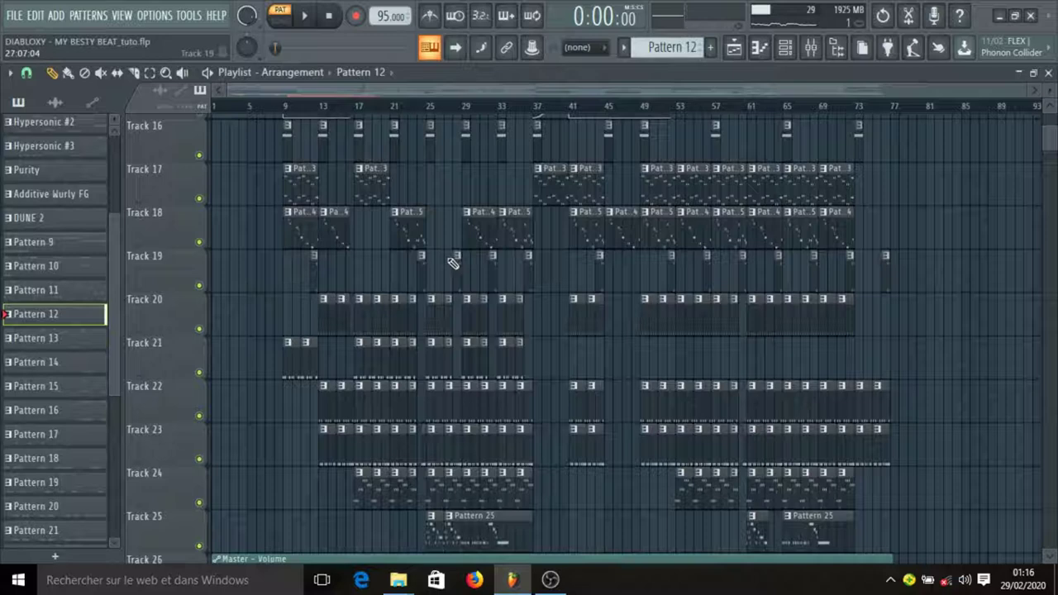
left_click(307, 194)
left_click(785, 47)
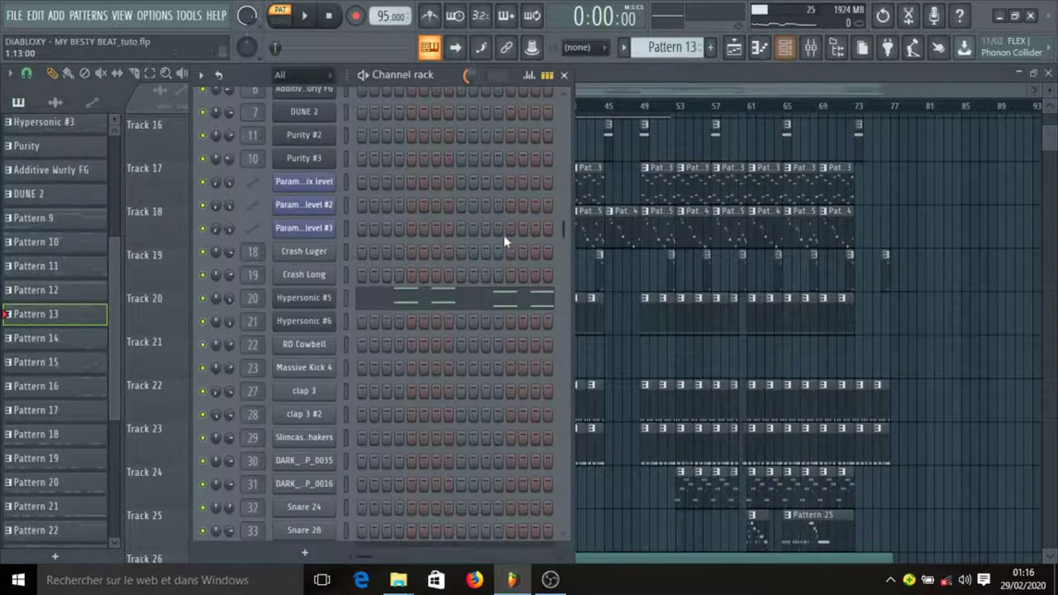
left_click(329, 298)
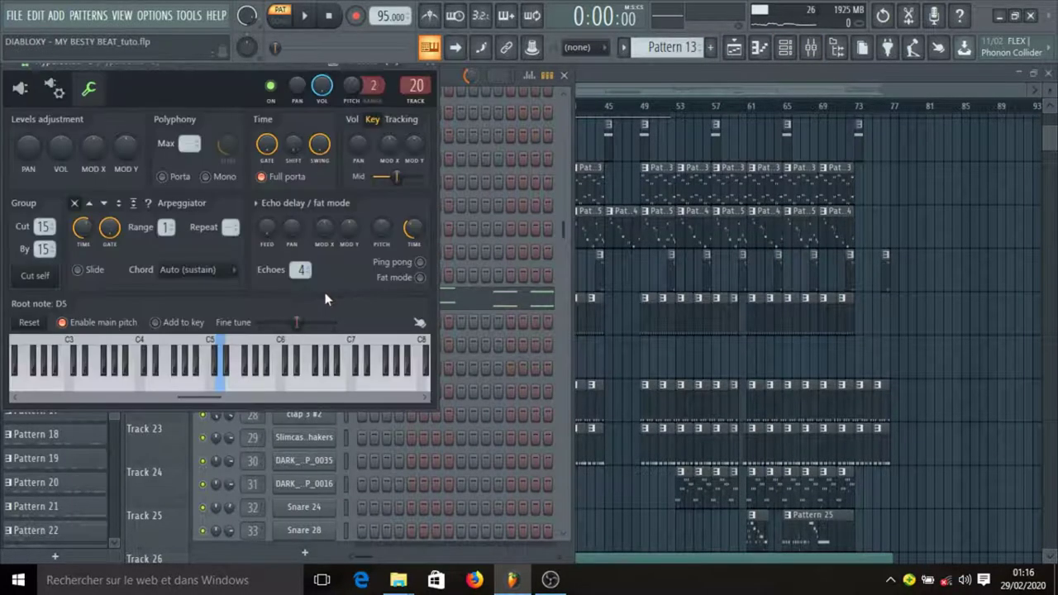
left_click(20, 88)
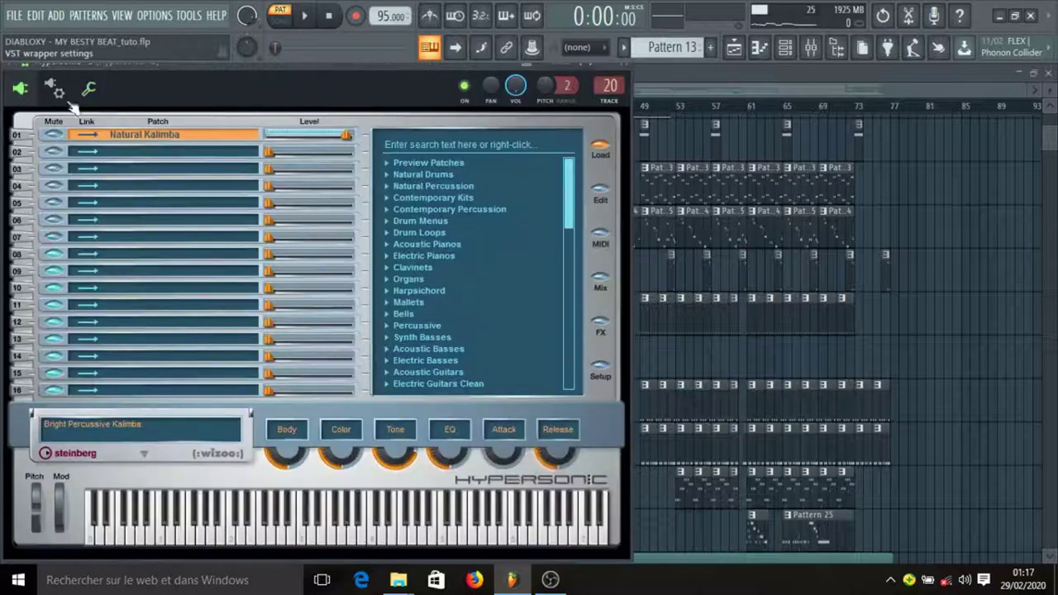
left_click(628, 74)
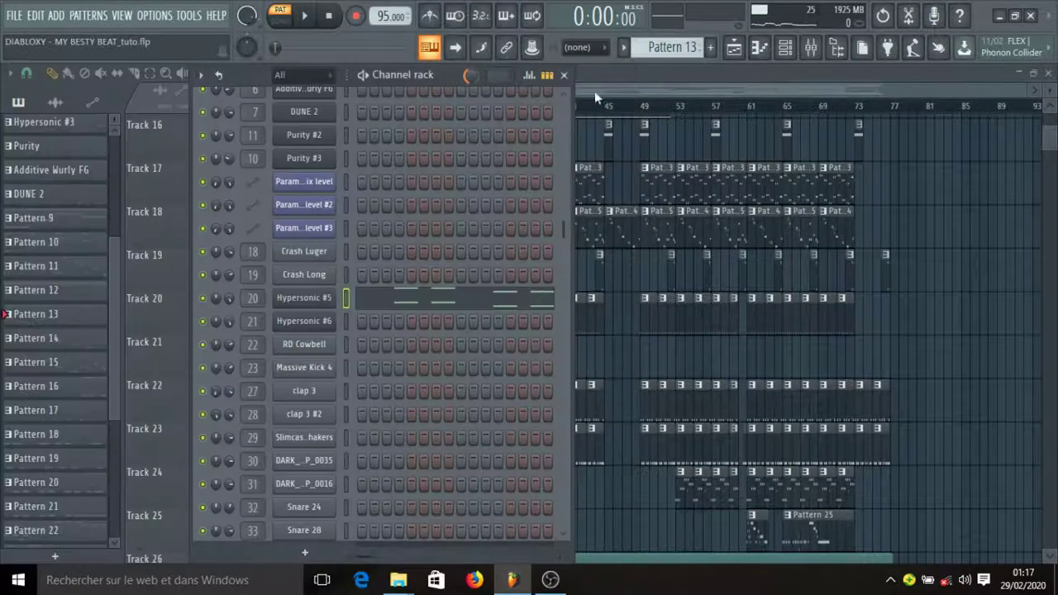
Step: Open the Hypersonic #5 notes of Pattern 13 in the piano roll and play them, first without and again with the metronome
left_click(432, 307)
key("space")
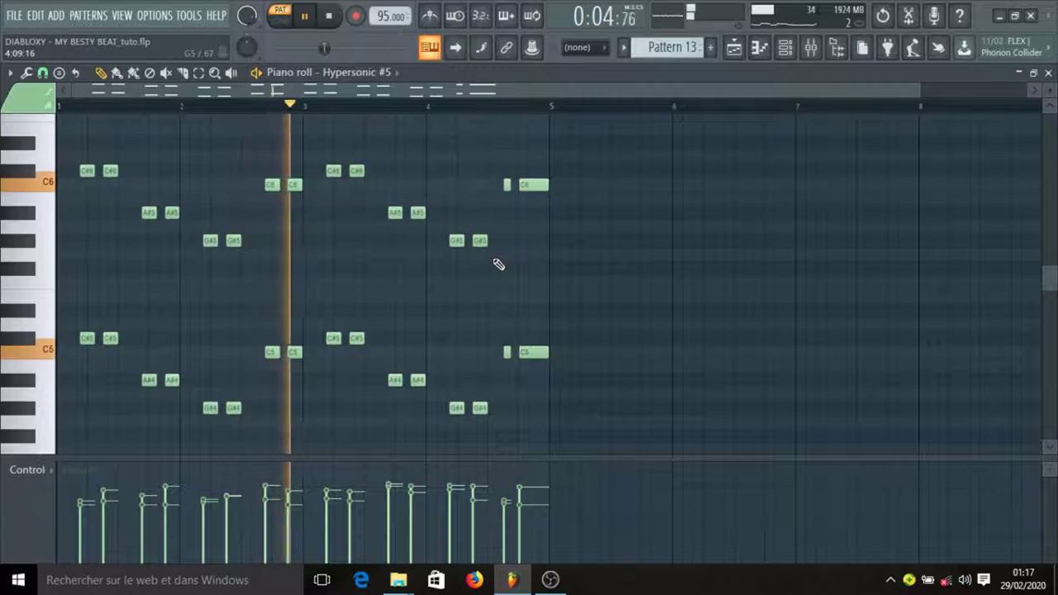
key("space")
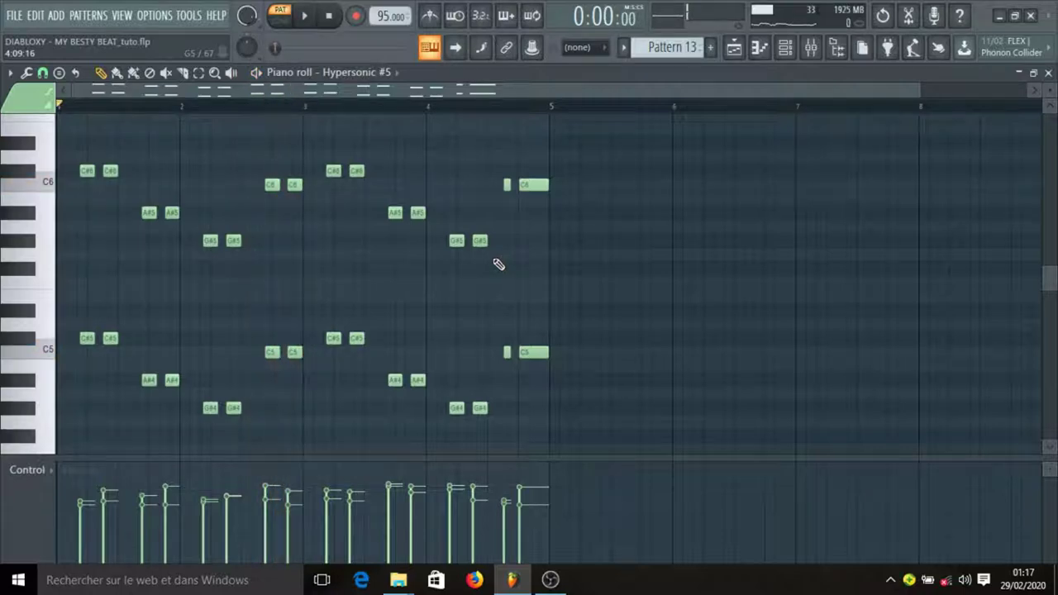
left_click(430, 17)
key("space")
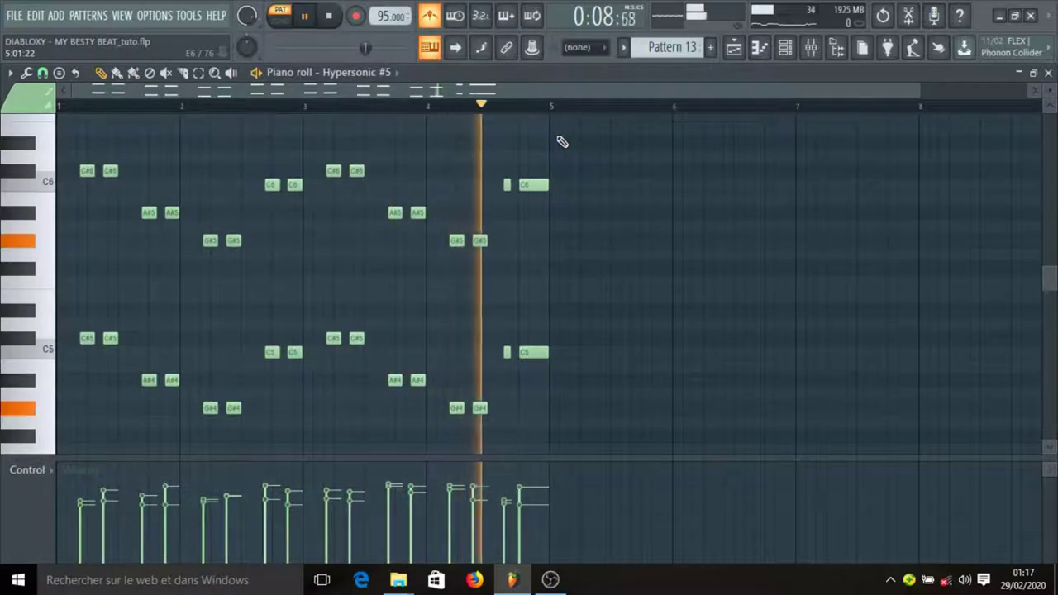
key("space")
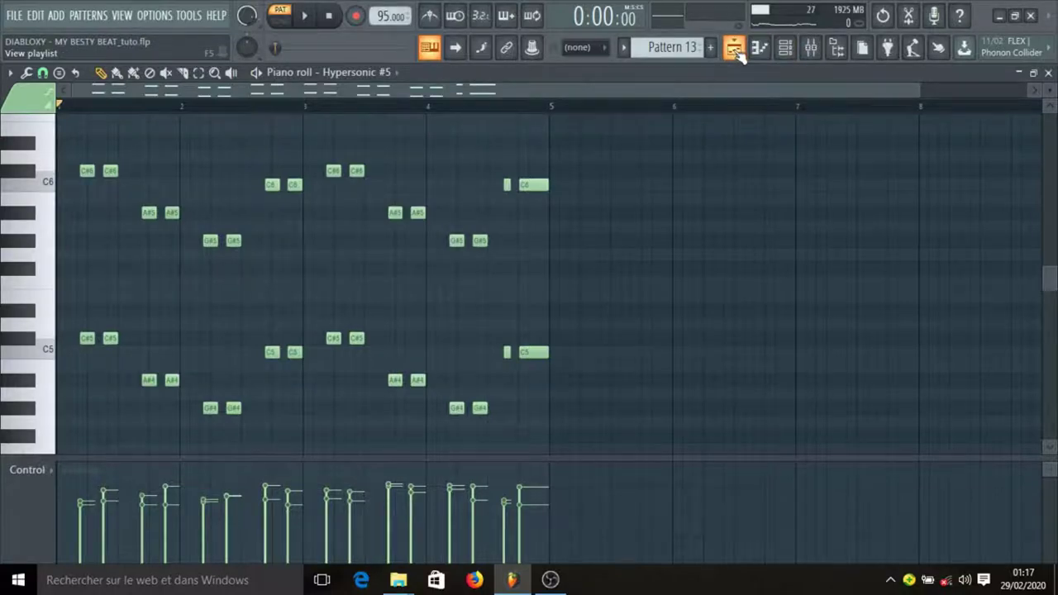
Step: Show the main swing control in the channel rack and return to the Hypersonic #5 notes
left_click(785, 47)
scroll(455, 214, "up", 5)
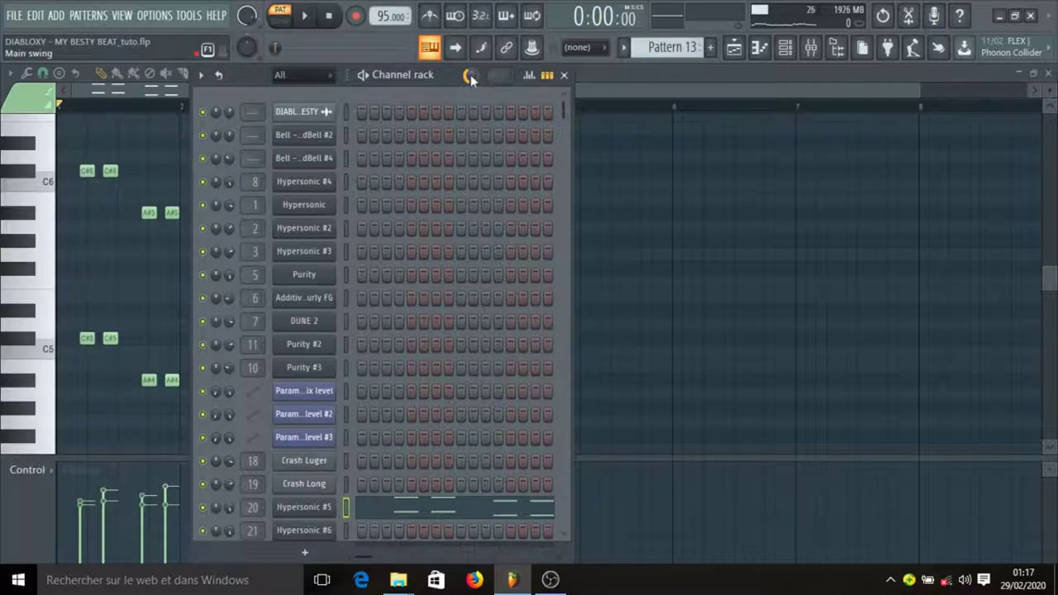
left_click_drag(470, 74, 466, 76)
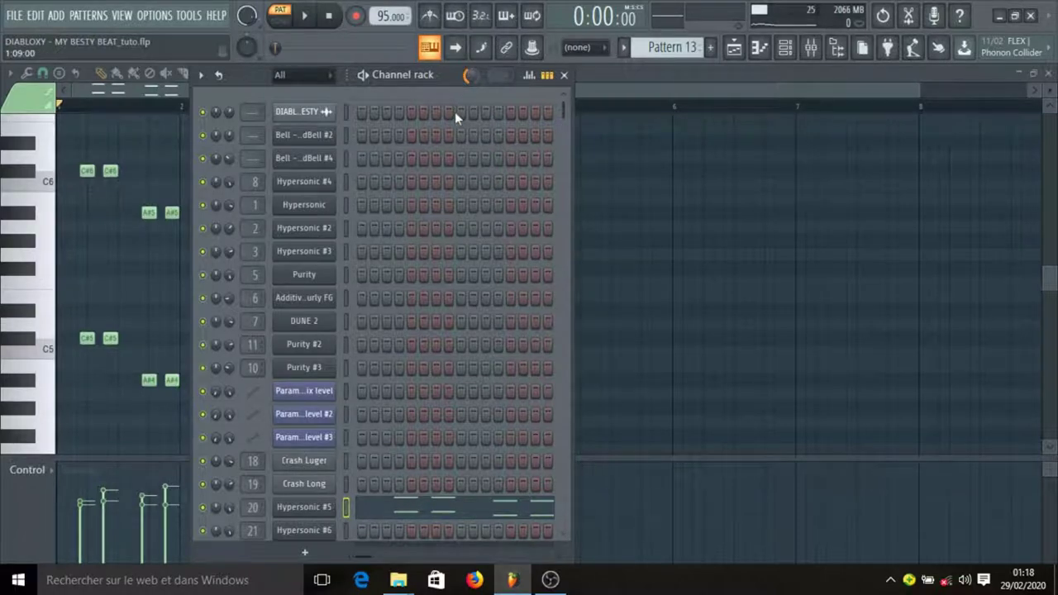
left_click(693, 79)
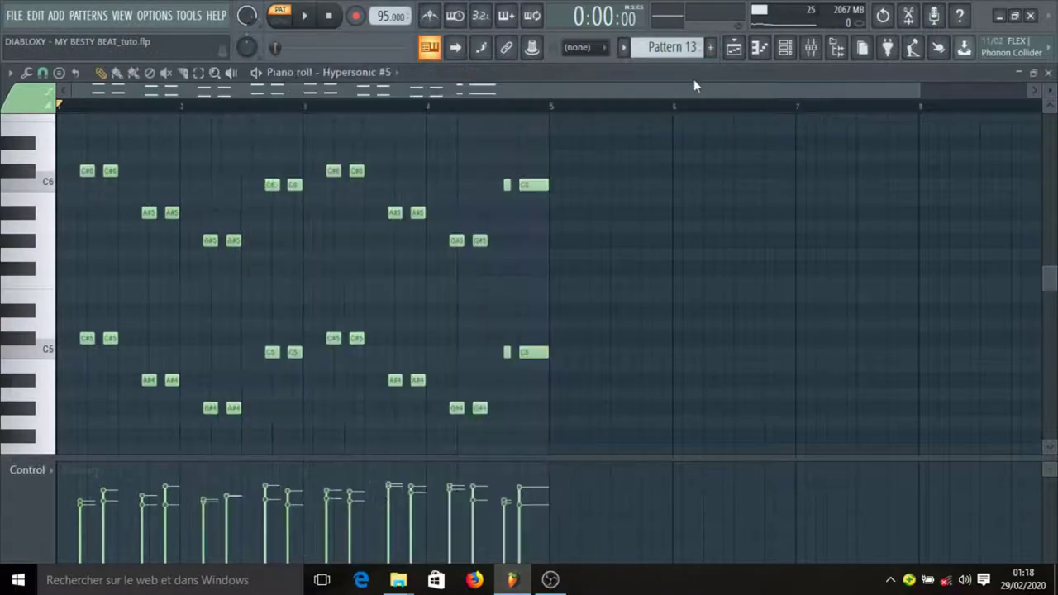
Step: Select Pattern 14 from its playlist clip, open the Hypersonic #6 channel's instrument to view its patch, and close it
left_click(733, 49)
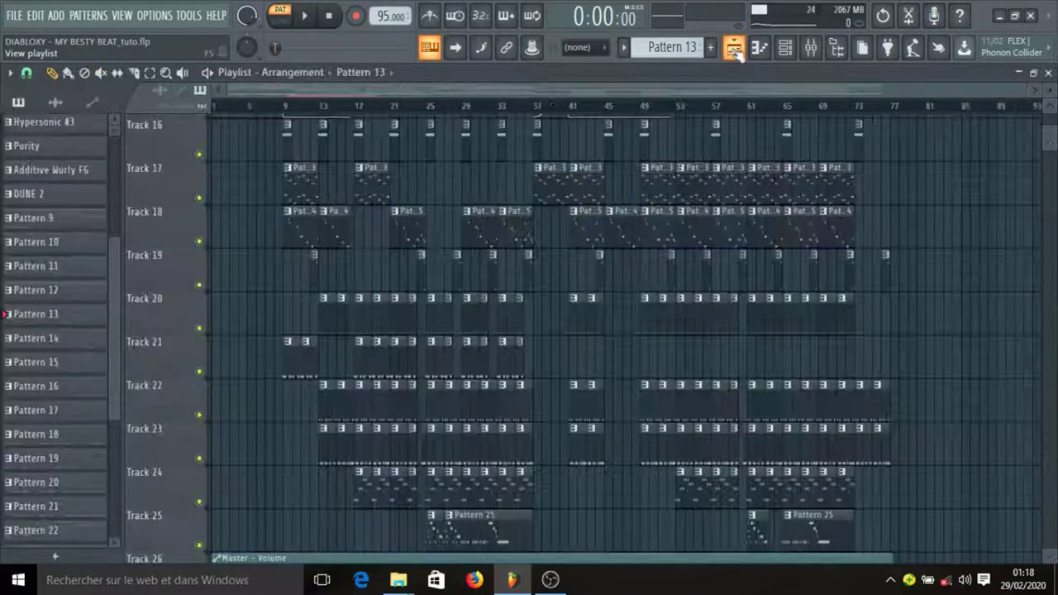
left_click(300, 218)
left_click(786, 49)
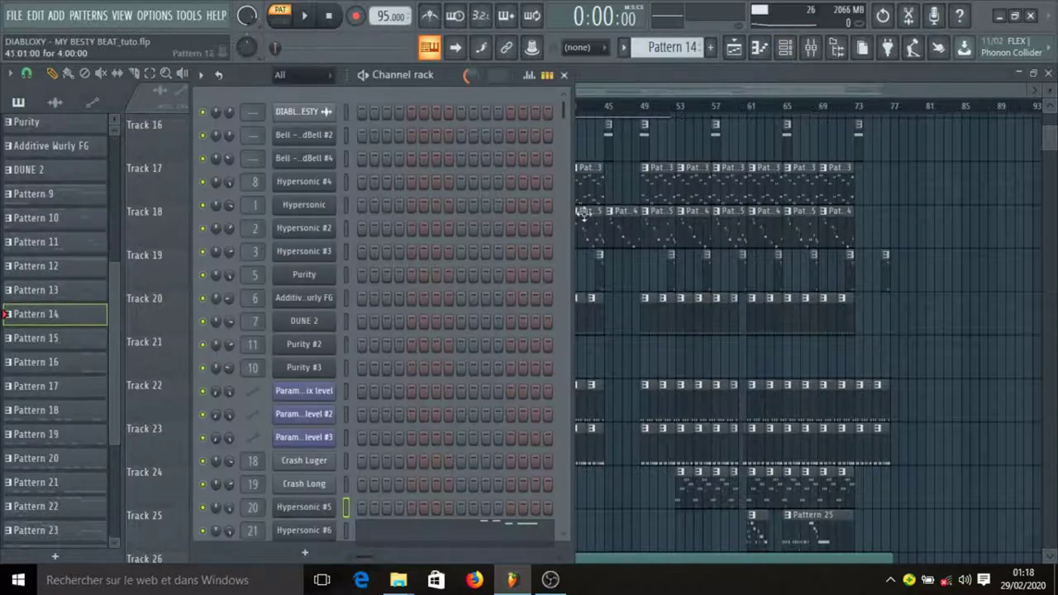
scroll(487, 342, "down", 5)
left_click(318, 254)
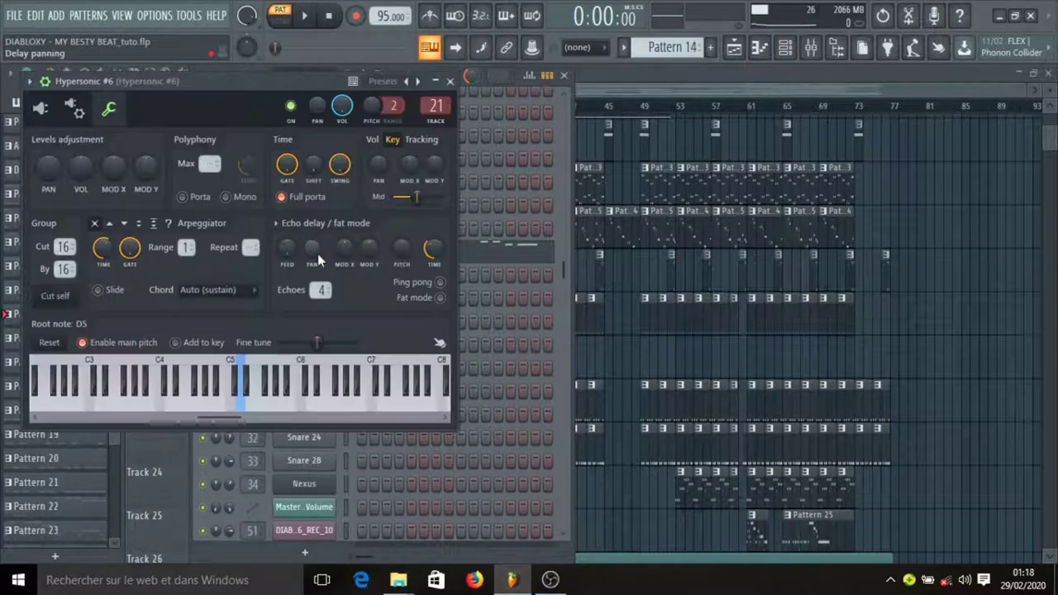
left_click(31, 81)
left_click(31, 81)
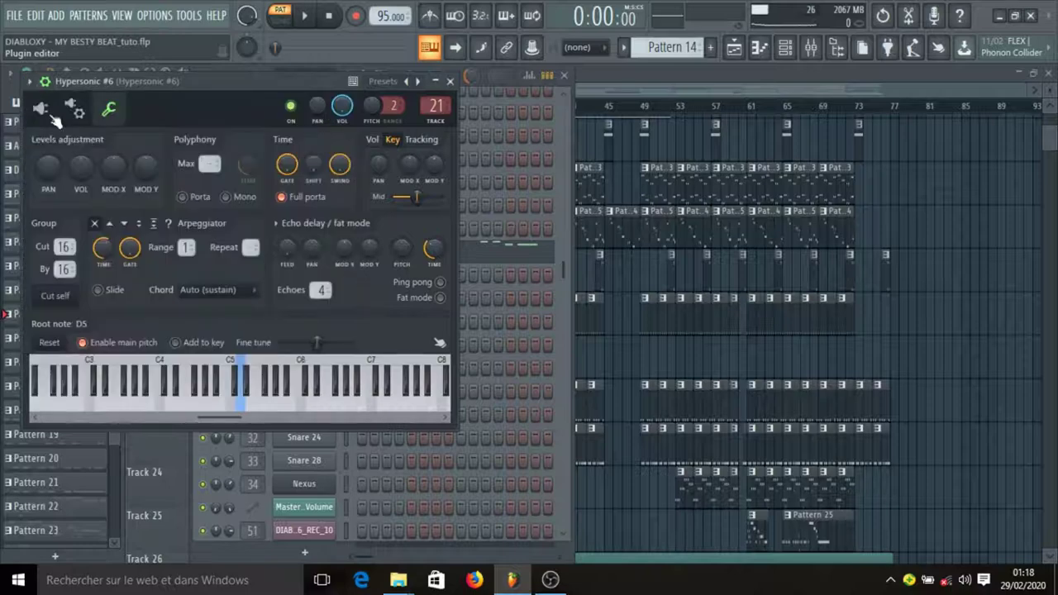
left_click(52, 115)
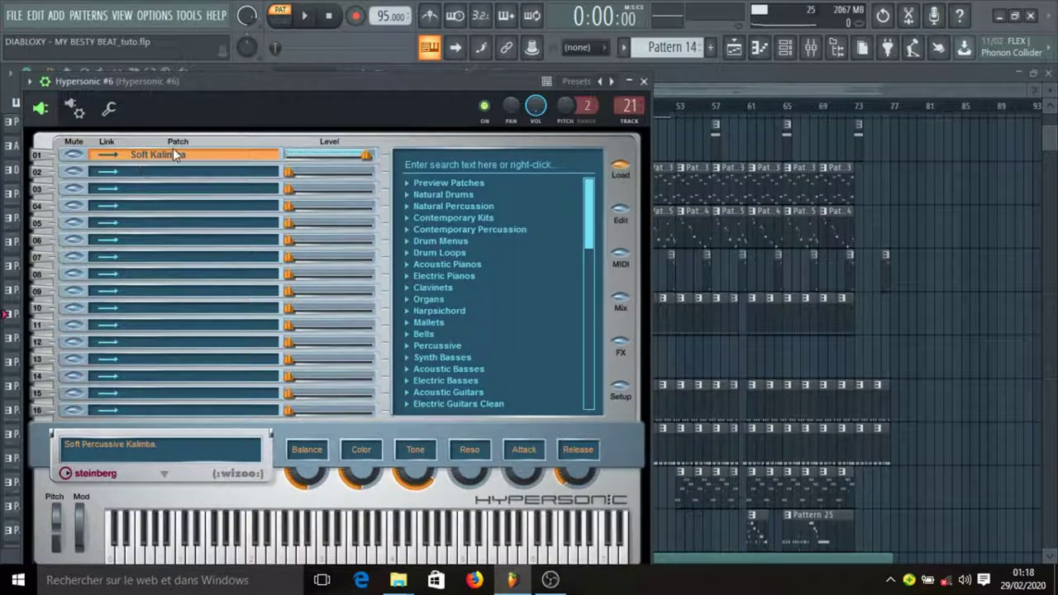
left_click(644, 81)
Step: Open the Hypersonic #6 notes of Pattern 14 in the piano roll, play them, and stop playback
left_click(410, 257)
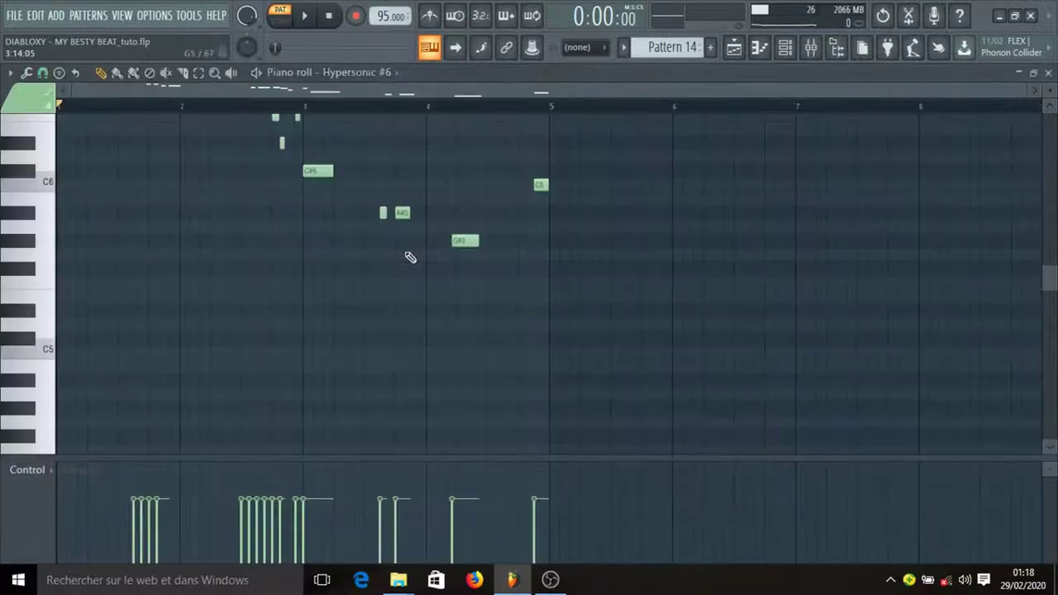
scroll(366, 212, "up", 4)
scroll(371, 222, "down", 2)
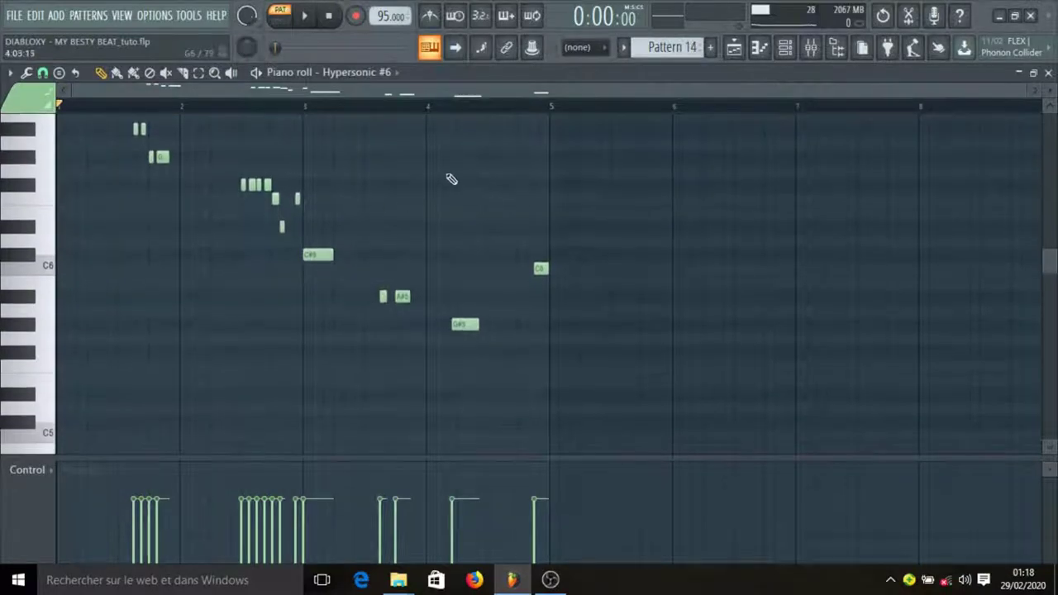
scroll(451, 179, "up", 2)
key("space")
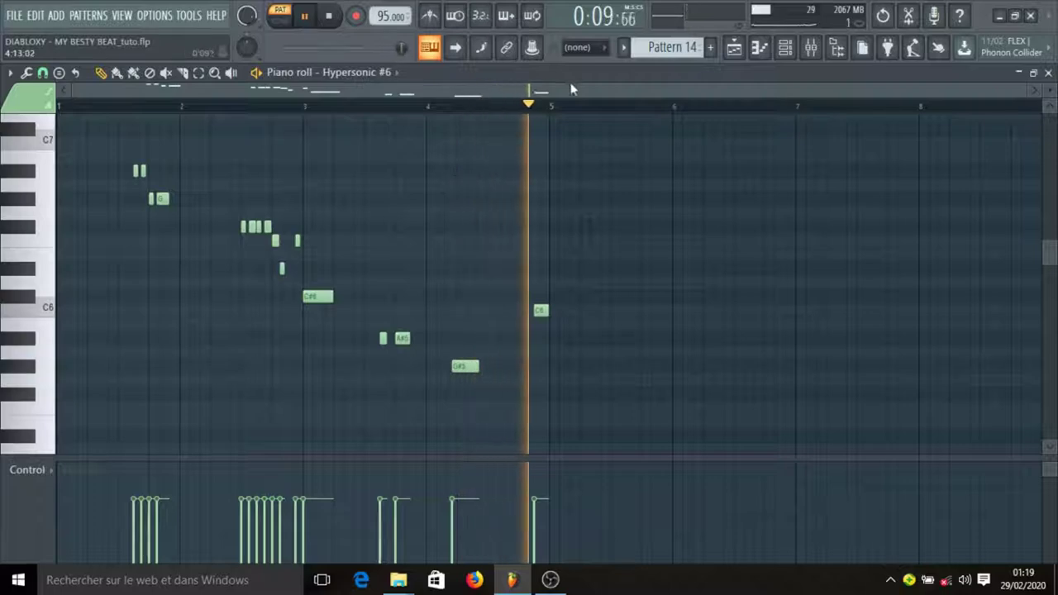
key("space")
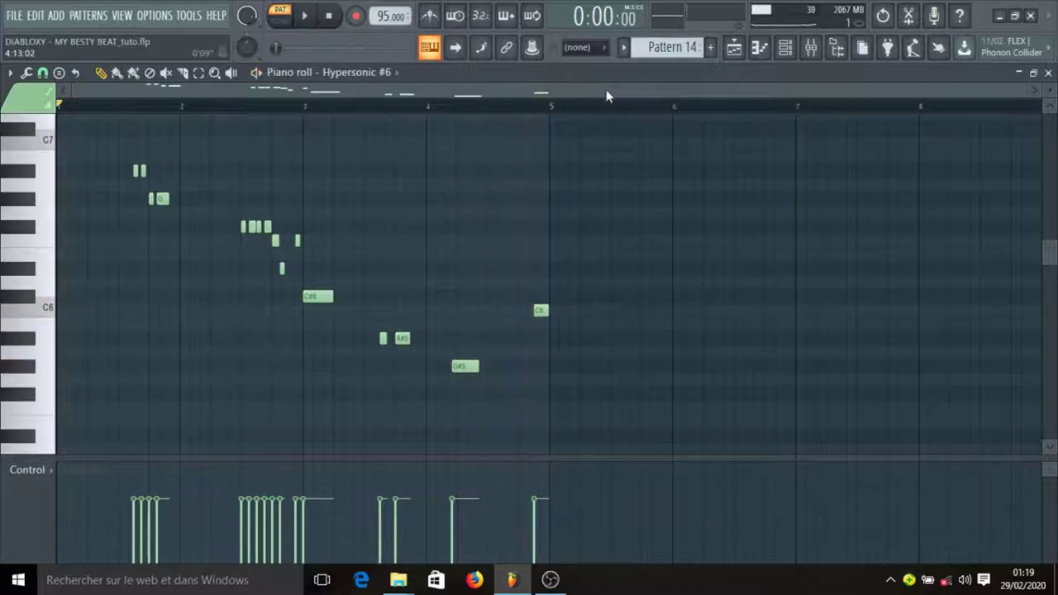
Step: Select Pattern 16, play its RD Cowbell notes in the piano roll, return to the playlist, and stop playback
left_click(734, 48)
key("KP_Add")
key("KP_Add")
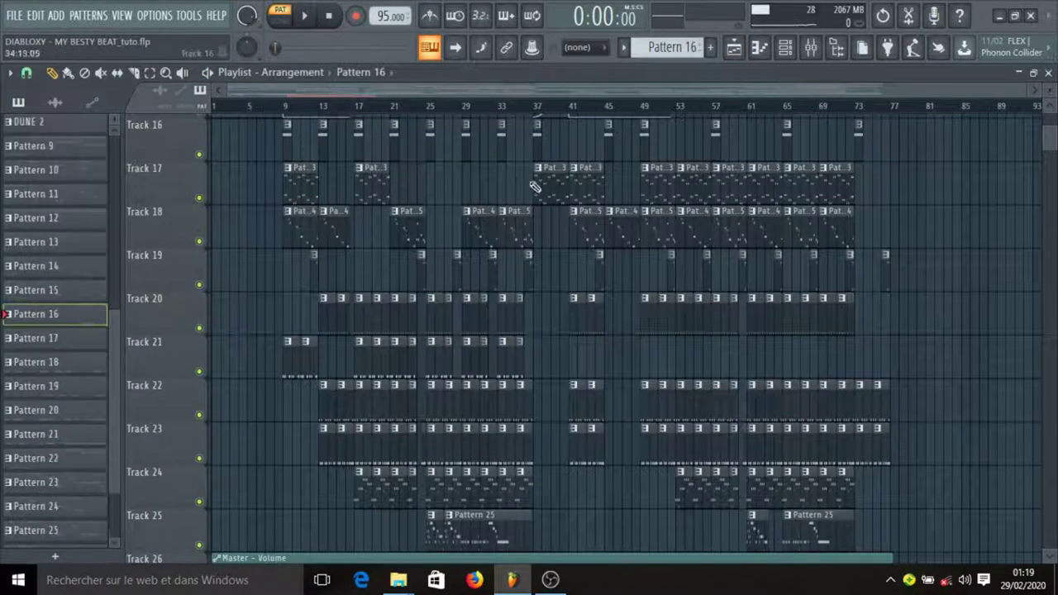
left_click(785, 47)
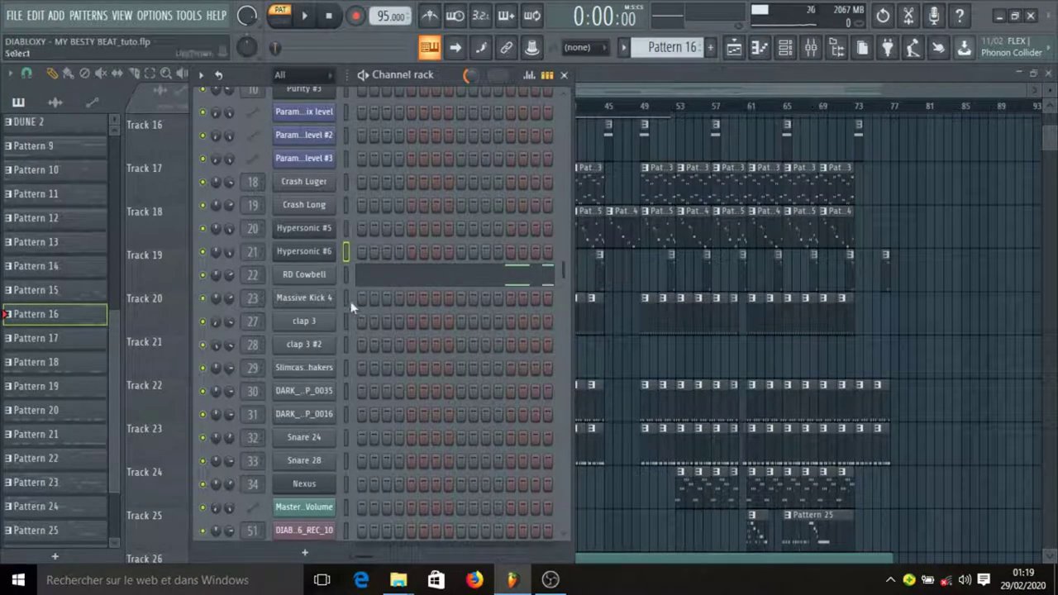
left_click(389, 286)
key("space")
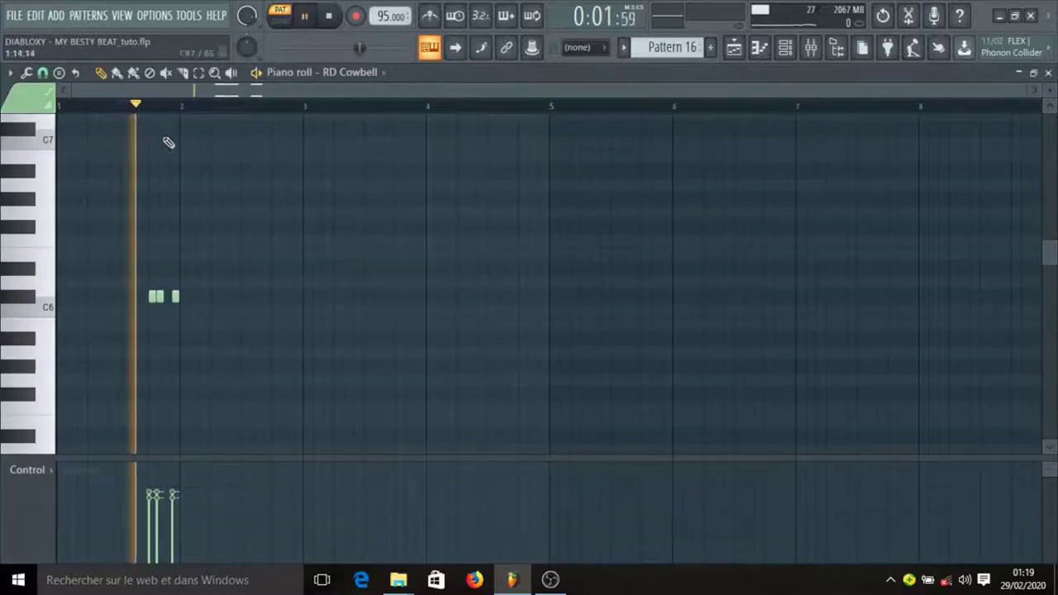
left_click(734, 47)
key("space")
Step: Select Pattern 17, open its Massive Kick 4 notes in the piano roll, and play them from the start
key("KP_Add")
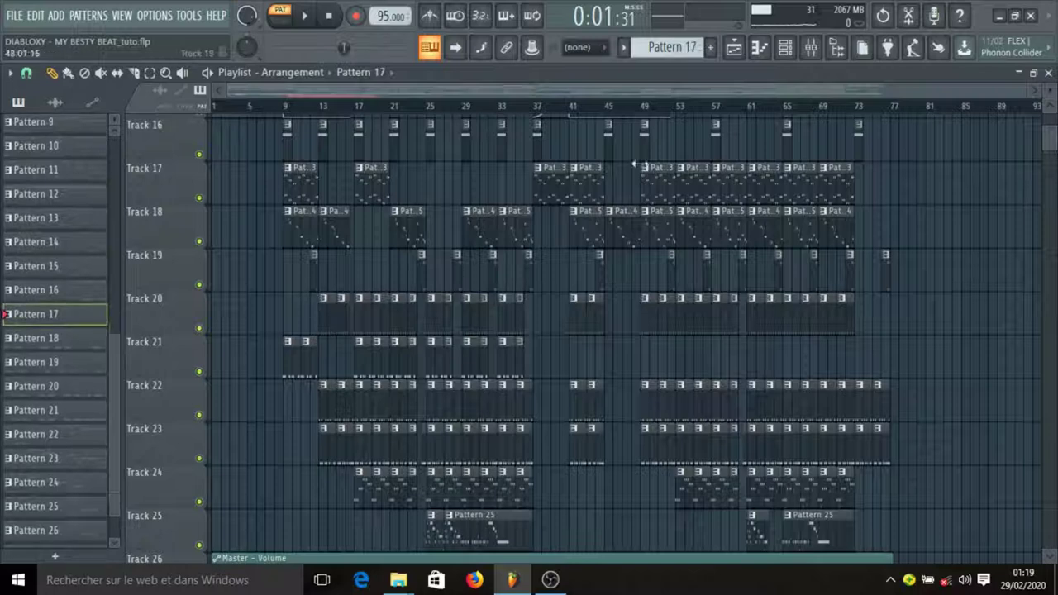
left_click(785, 47)
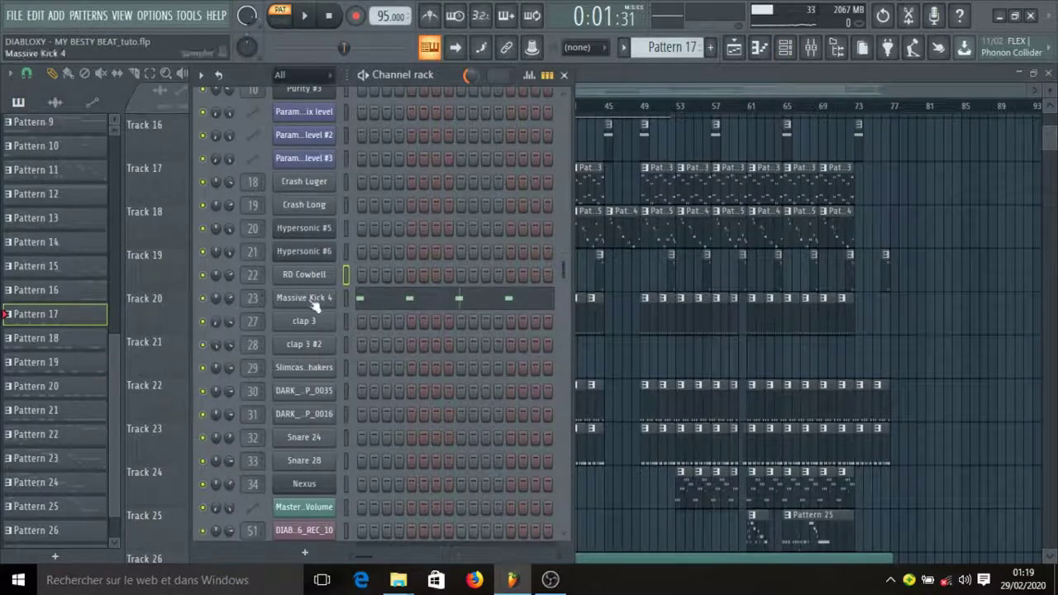
left_click(368, 299)
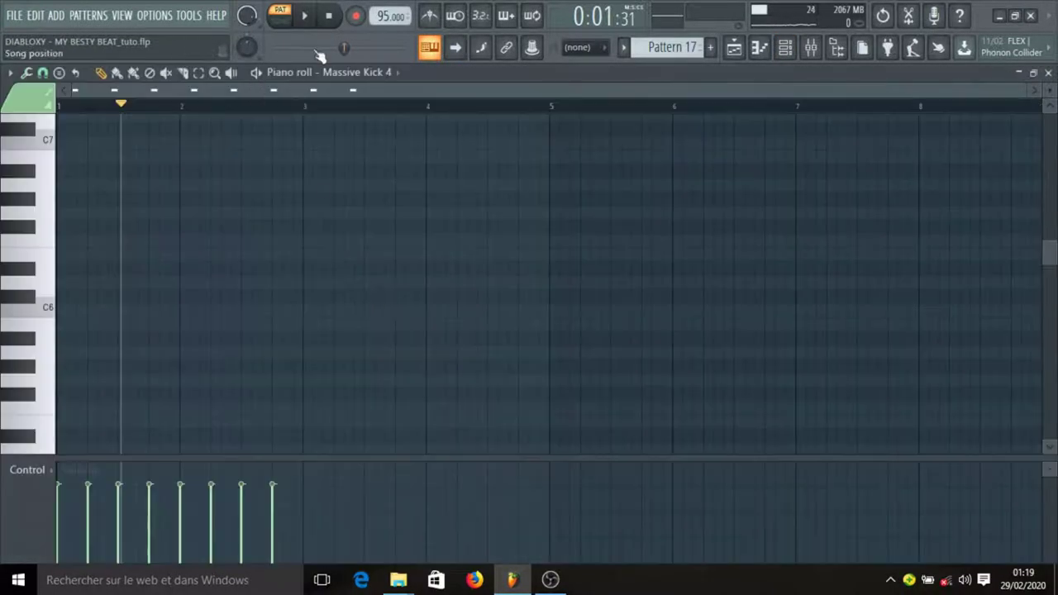
left_click(340, 22)
scroll(354, 312, "down", 5)
scroll(347, 307, "up", 1)
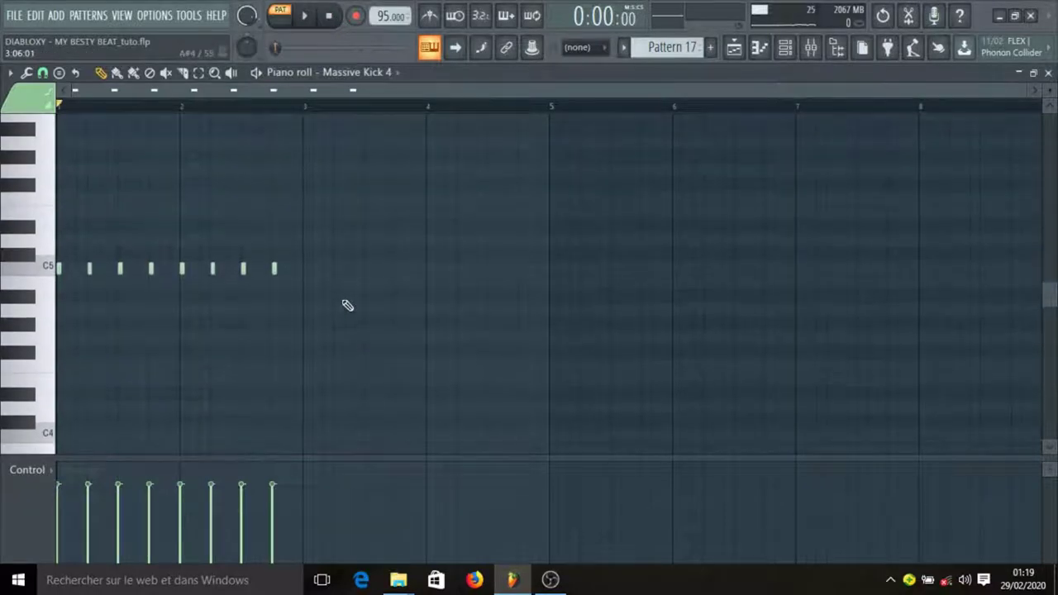
key("space")
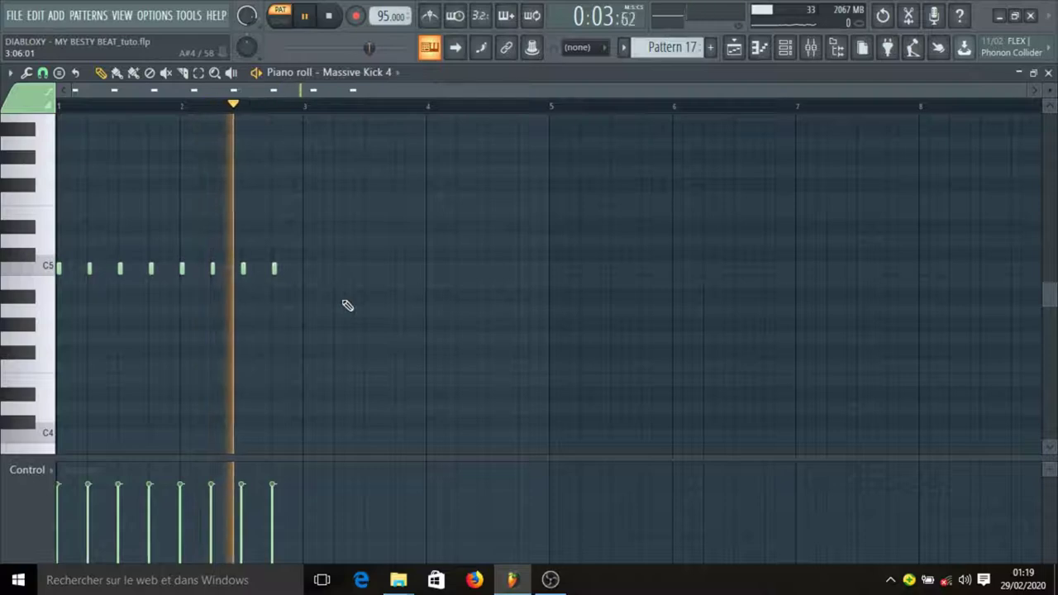
Step: Stop playback, return to the playlist, select Pattern 18, and show its clap channels in the channel rack
key("space")
left_click(733, 47)
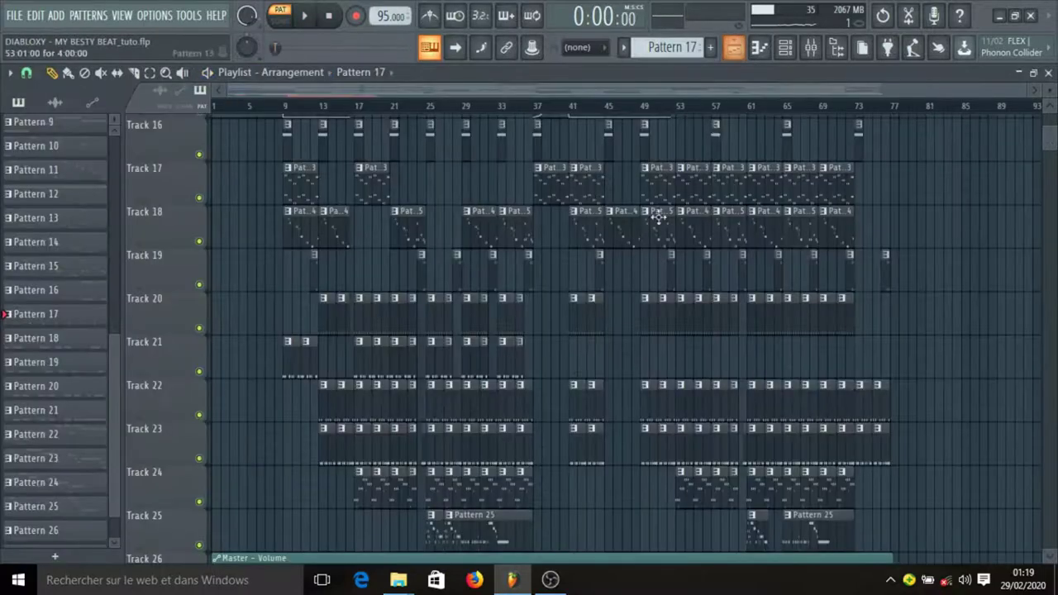
scroll(394, 290, "down", 2)
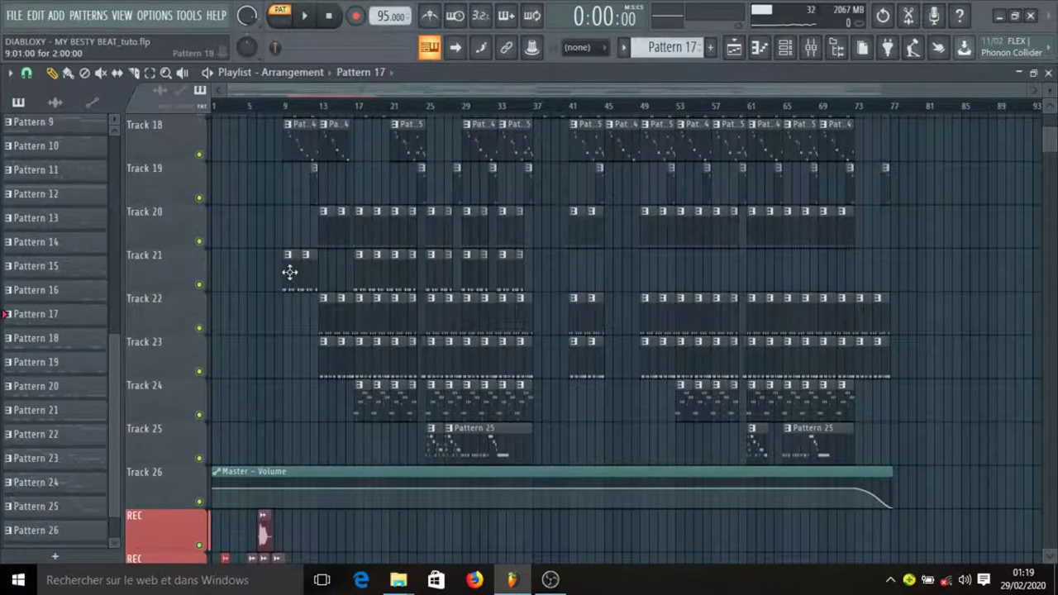
key("KP_Add")
left_click(785, 47)
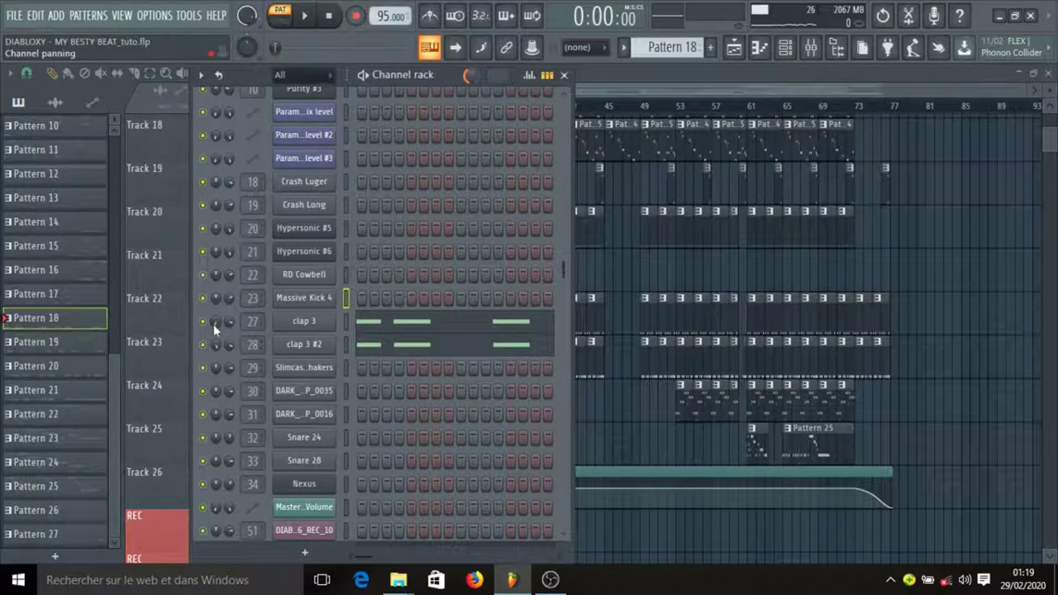
Step: Open Pattern 18's clap 3 #2 notes in the piano roll and examine the first bar up close
left_click(380, 352)
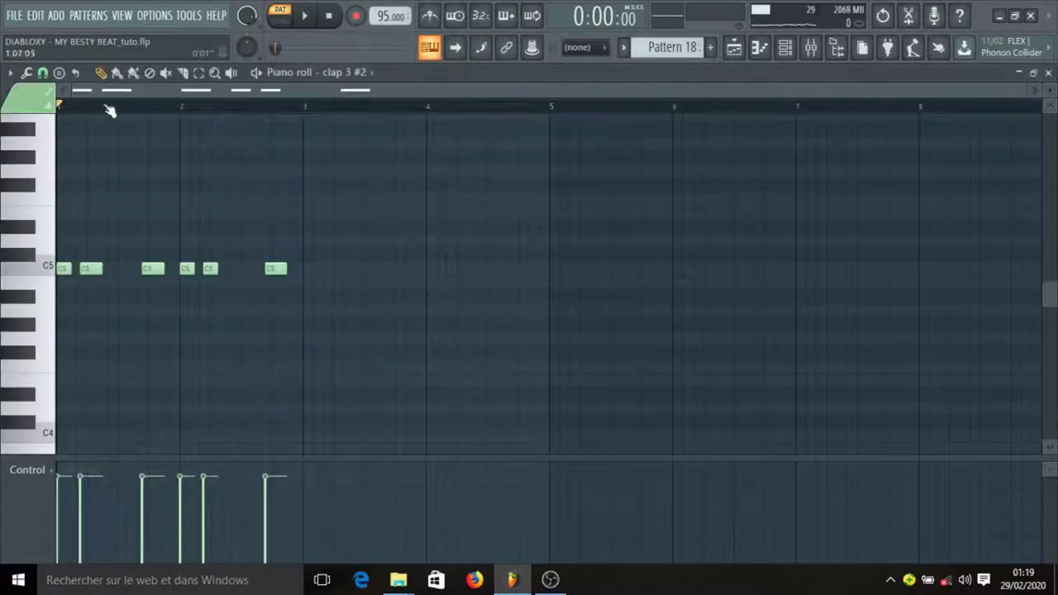
scroll(107, 110, "up", 3)
scroll(108, 109, "up", 2)
left_click_drag(125, 94, 61, 94)
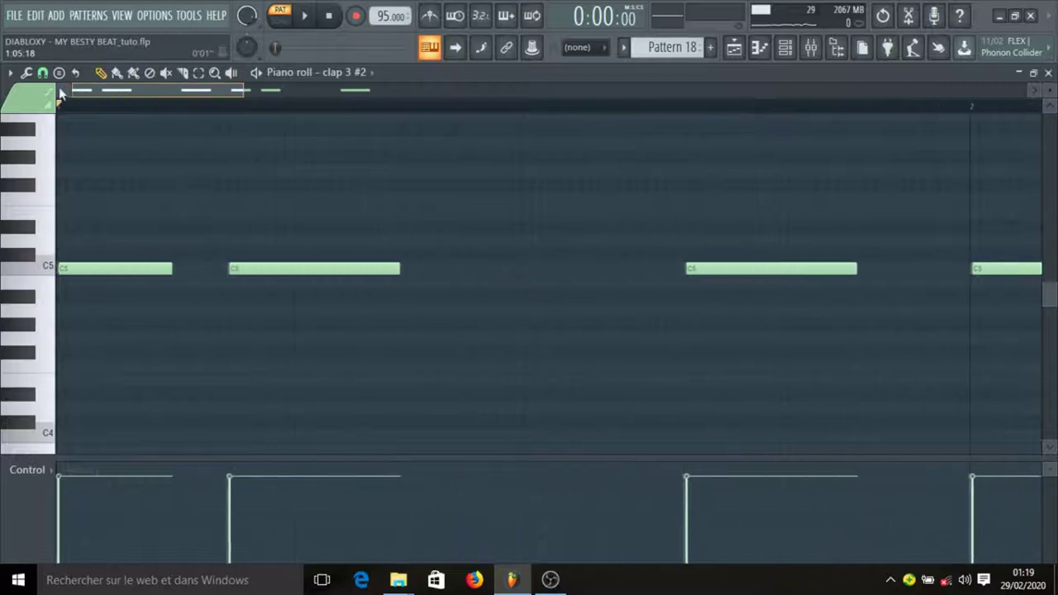
Step: Return to the playlist with the channel rack shown, play Pattern 18's claps, and stop playback
left_click(734, 47)
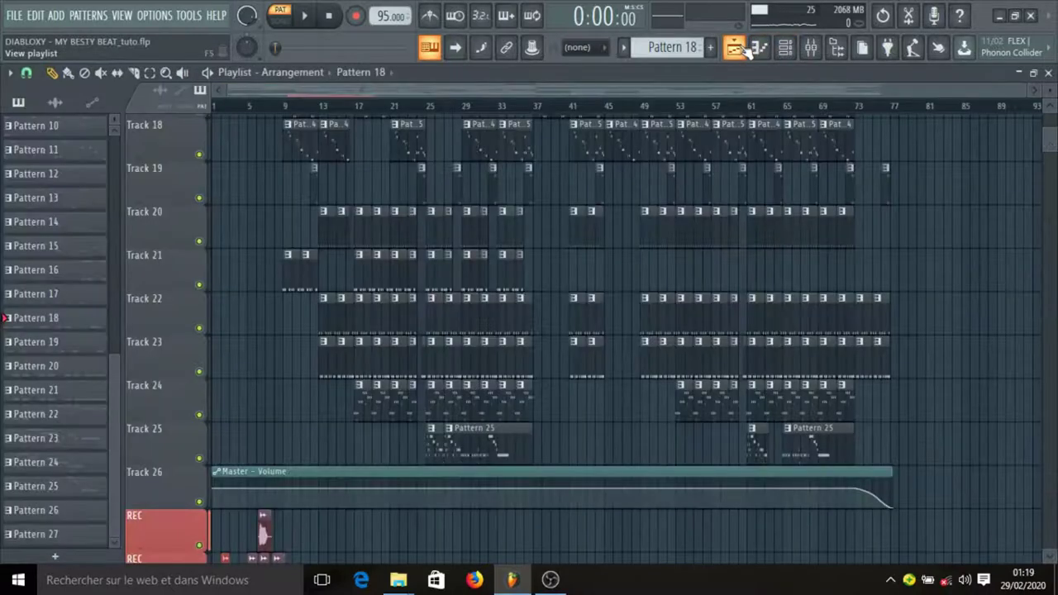
left_click(733, 47)
left_click(785, 49)
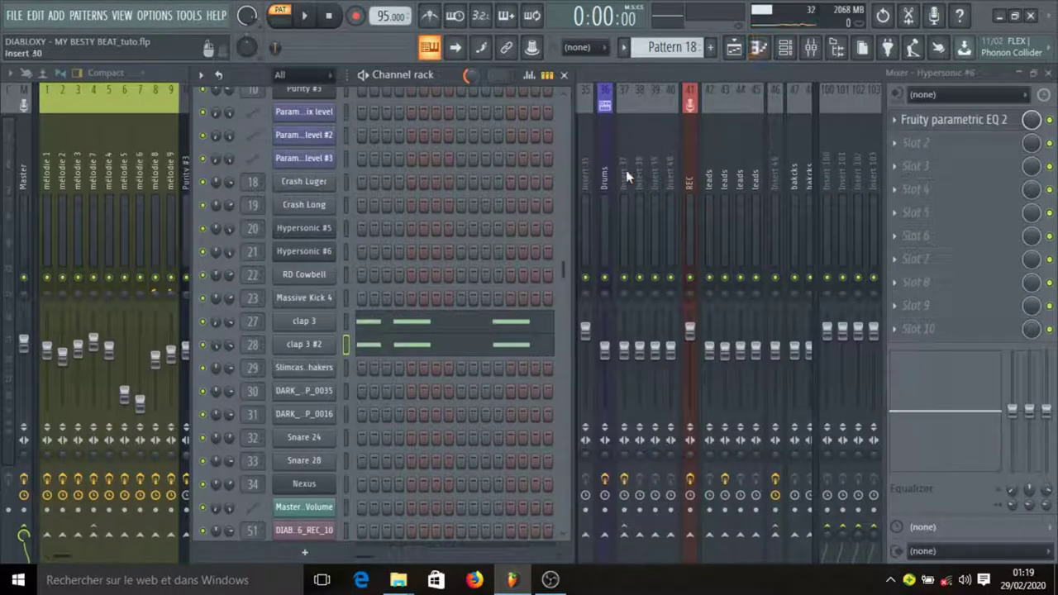
left_click(811, 47)
left_click(811, 47)
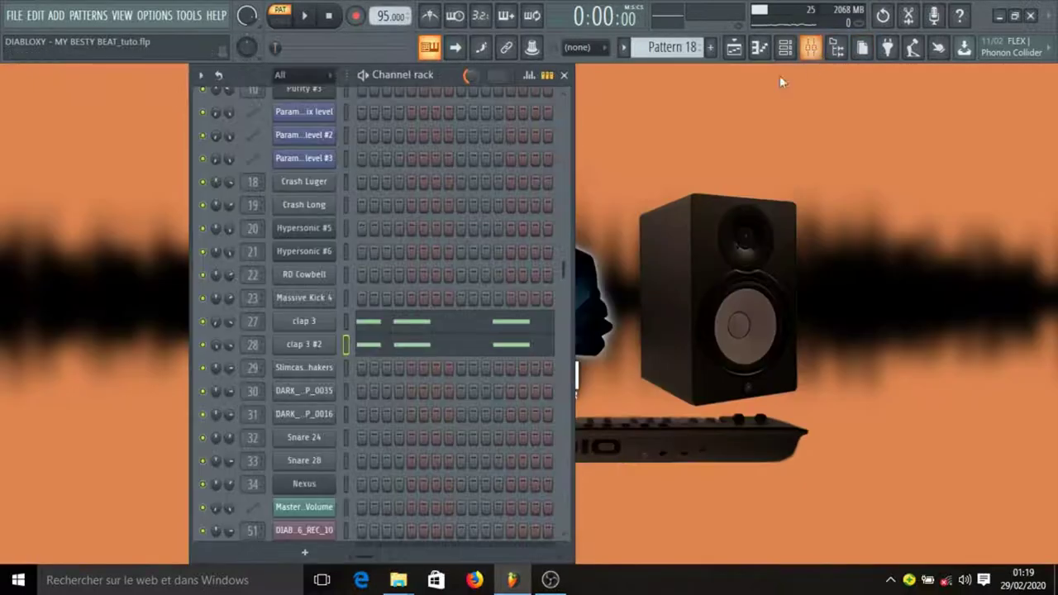
left_click(733, 47)
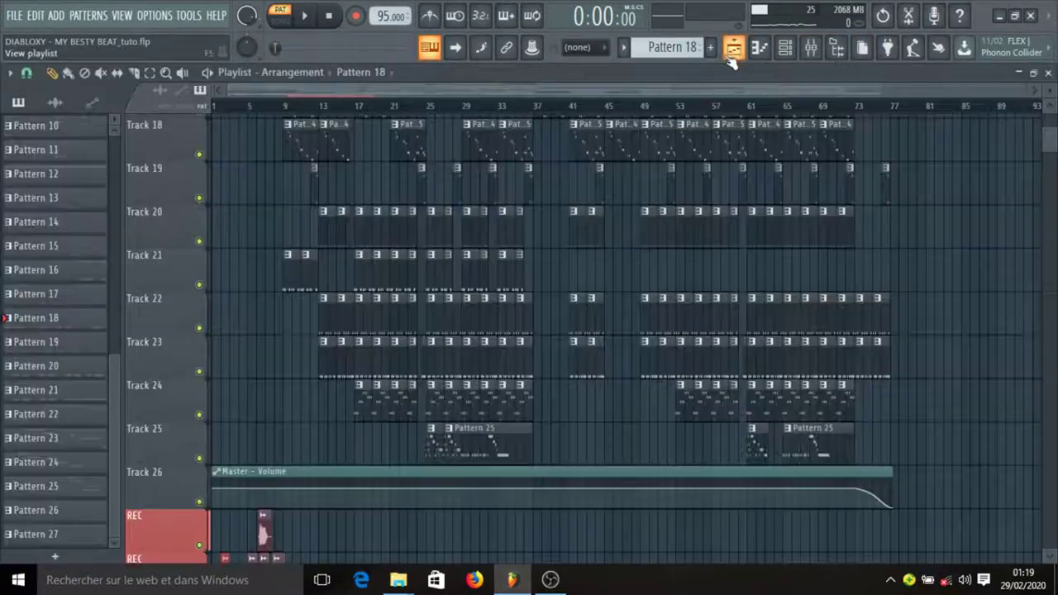
left_click(785, 47)
key("space")
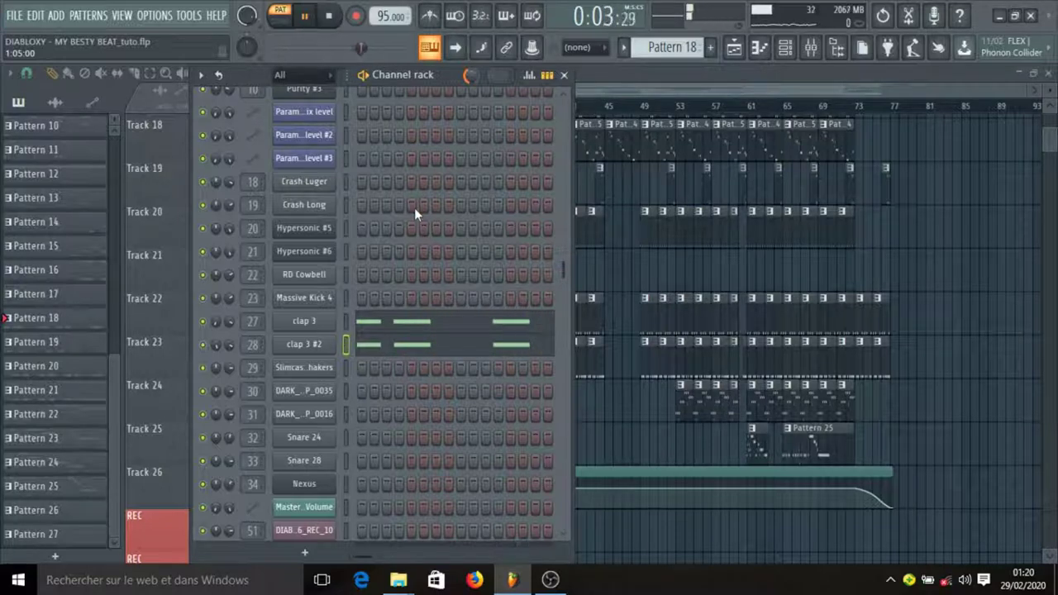
key("space")
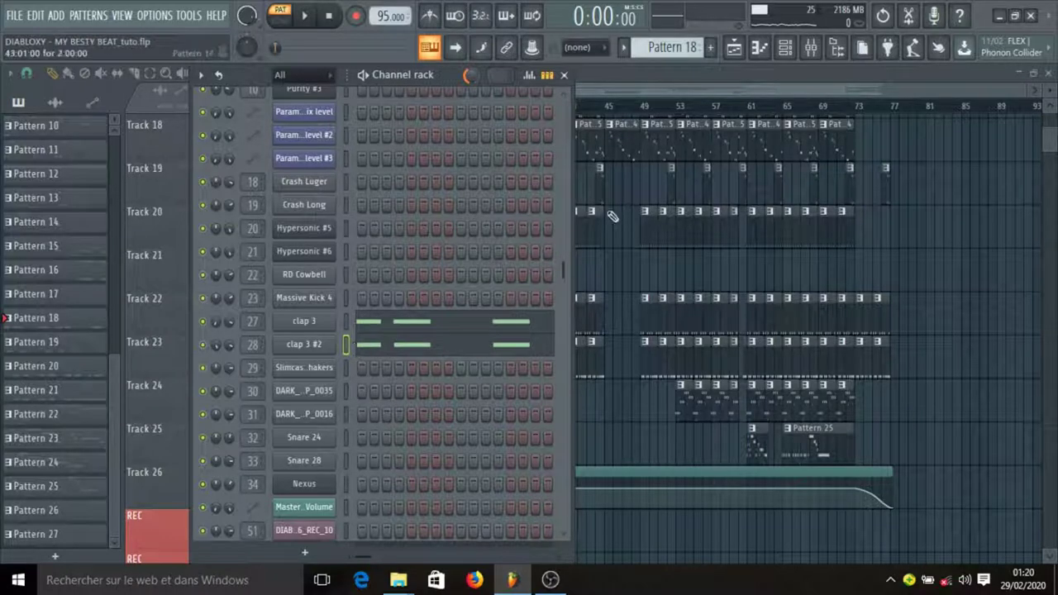
Step: Select Pattern 19 from its playlist clip and show its channels in the channel rack
key("F6")
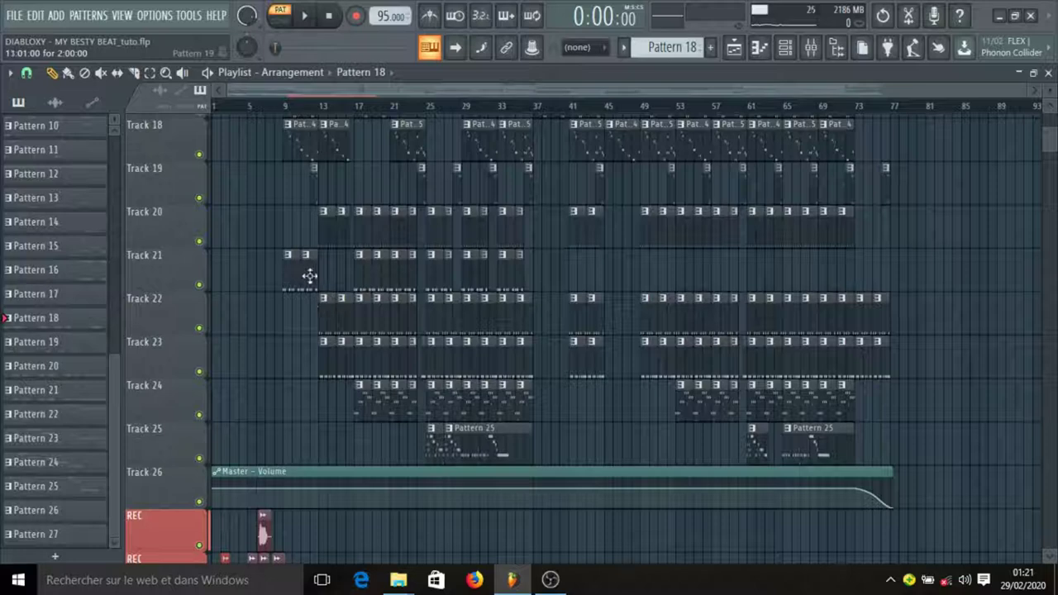
left_click(785, 48)
left_click(785, 47)
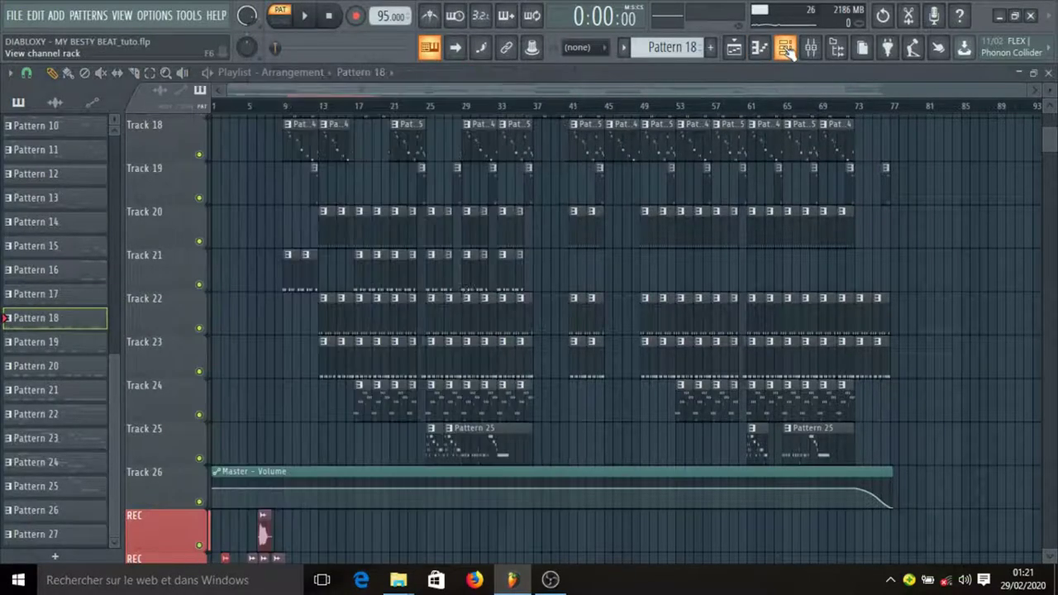
left_click(323, 323)
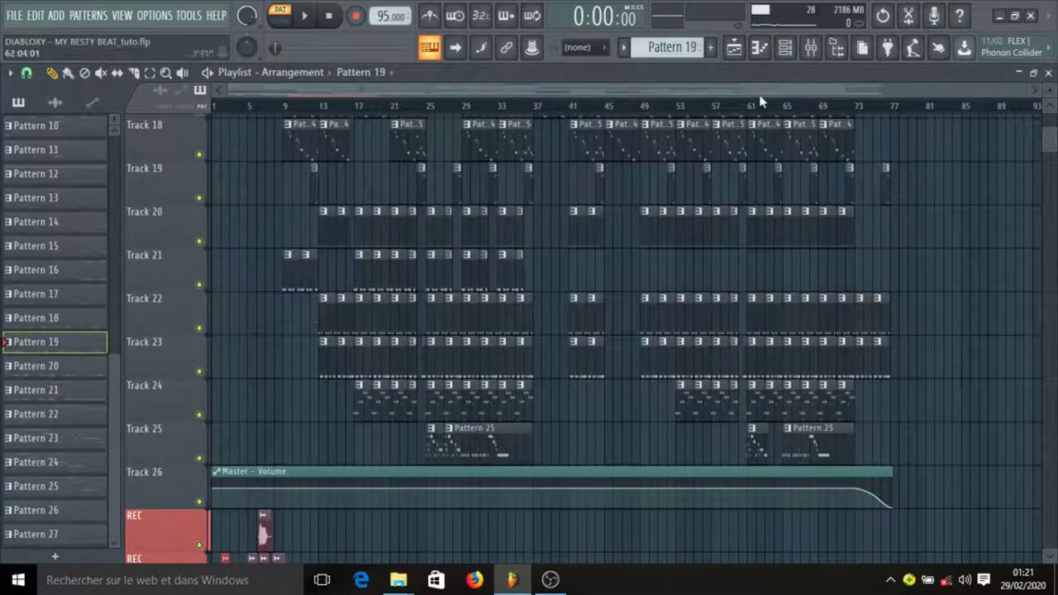
left_click(785, 47)
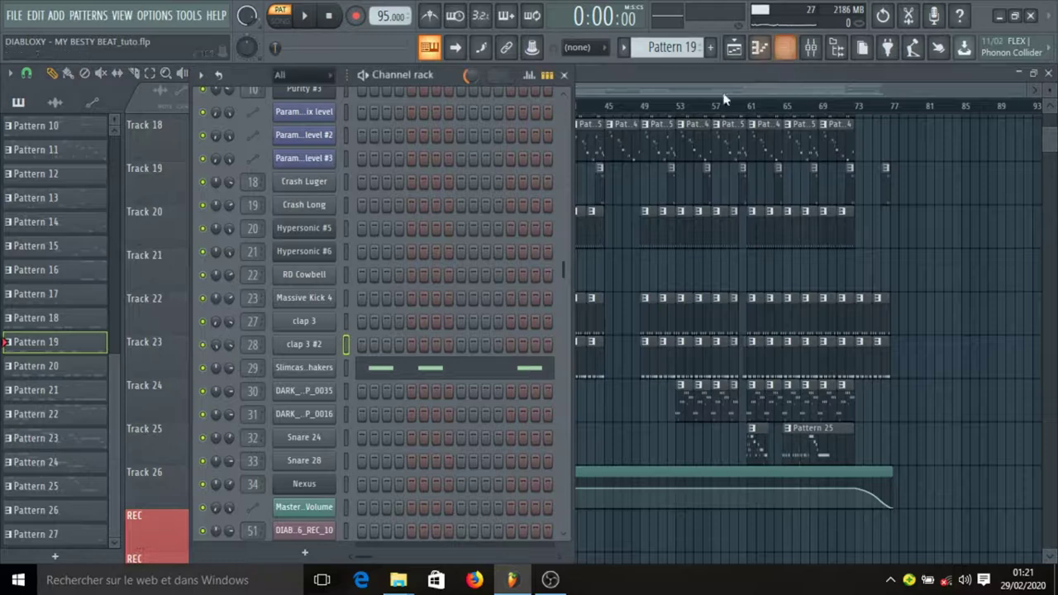
Step: View the Slimcase Shakers sampler settings, play its Pattern 19 notes in the piano roll, return to the playlist, and stop playback
left_click(330, 367)
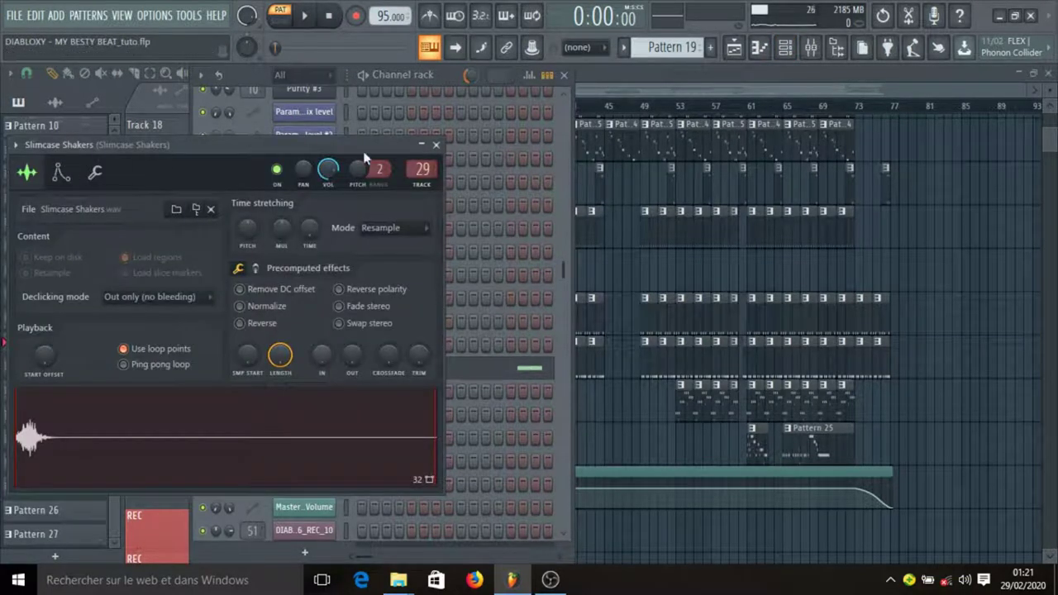
left_click(437, 145)
left_click(421, 366)
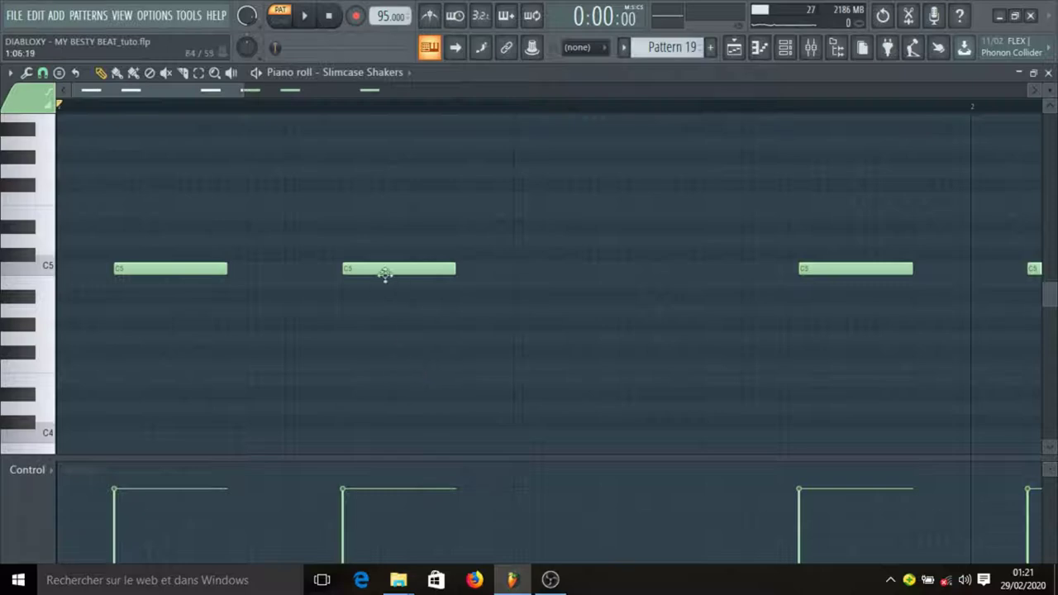
key("space")
scroll(310, 108, "down", 6)
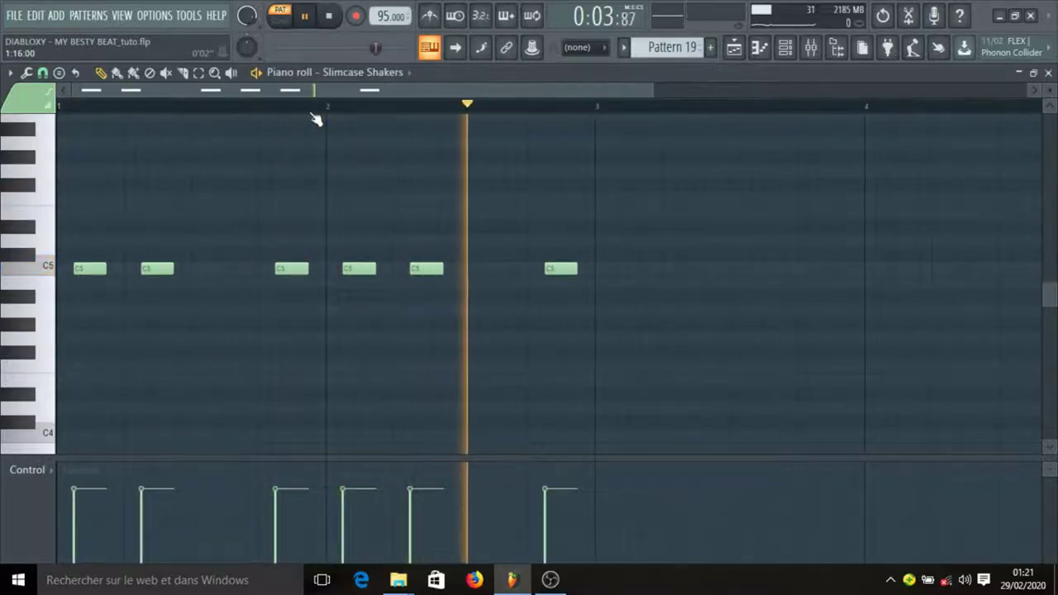
left_click(734, 49)
key("space")
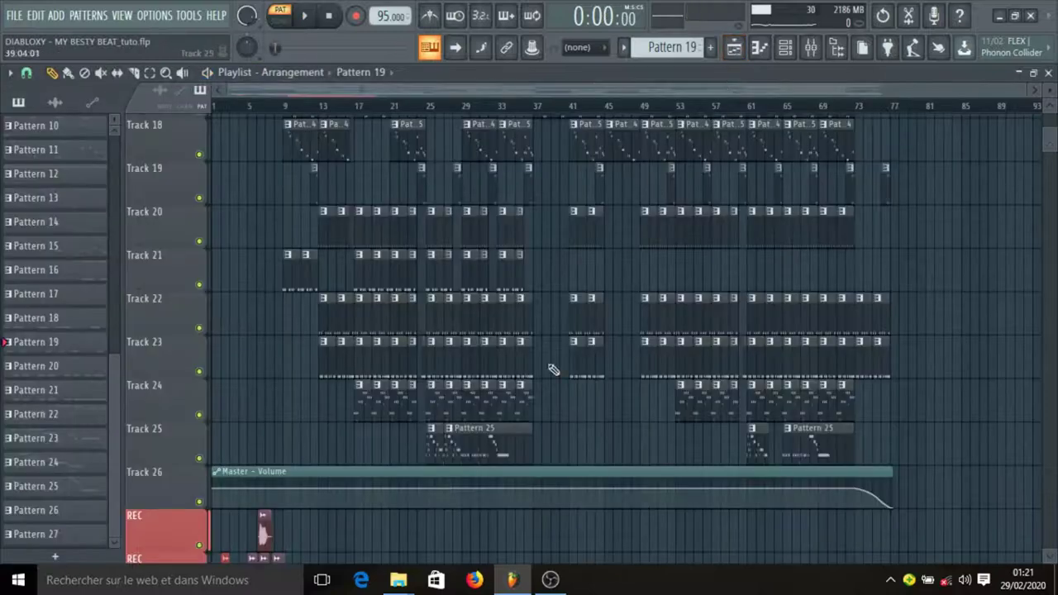
Step: Select Pattern 21 from its playlist clip and solo the DARK_SNR&CLP_0035 channel in the channel rack
left_click(342, 366)
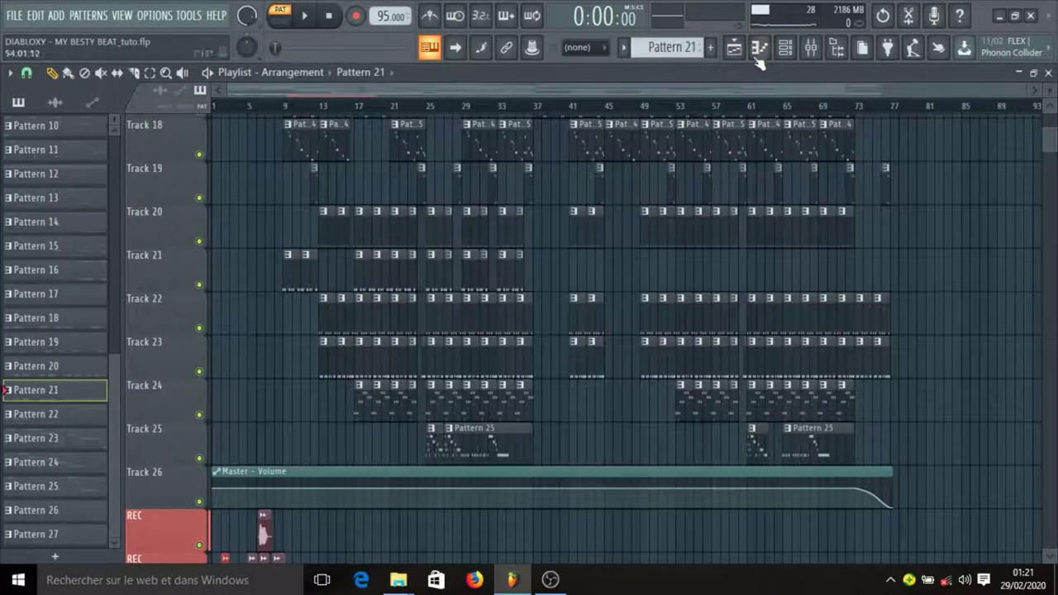
left_click(786, 48)
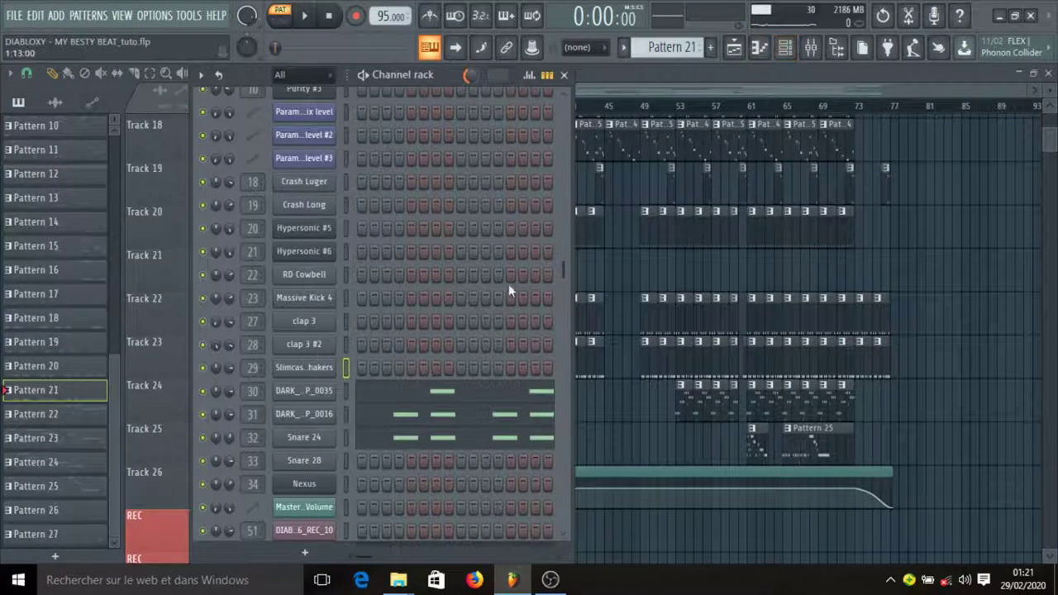
scroll(462, 343, "down", 3)
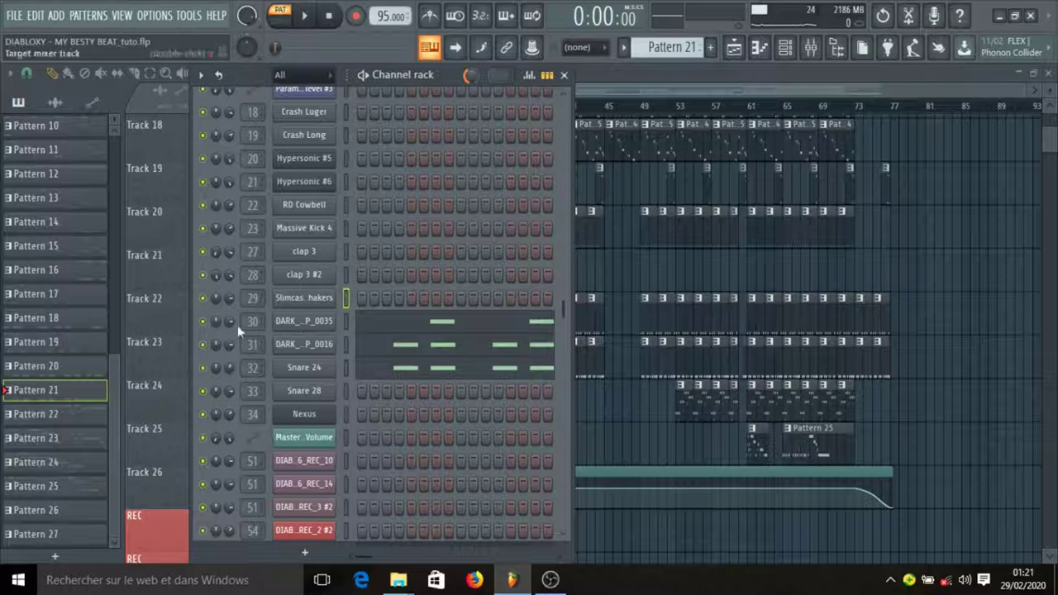
right_click(206, 324)
left_click(296, 317)
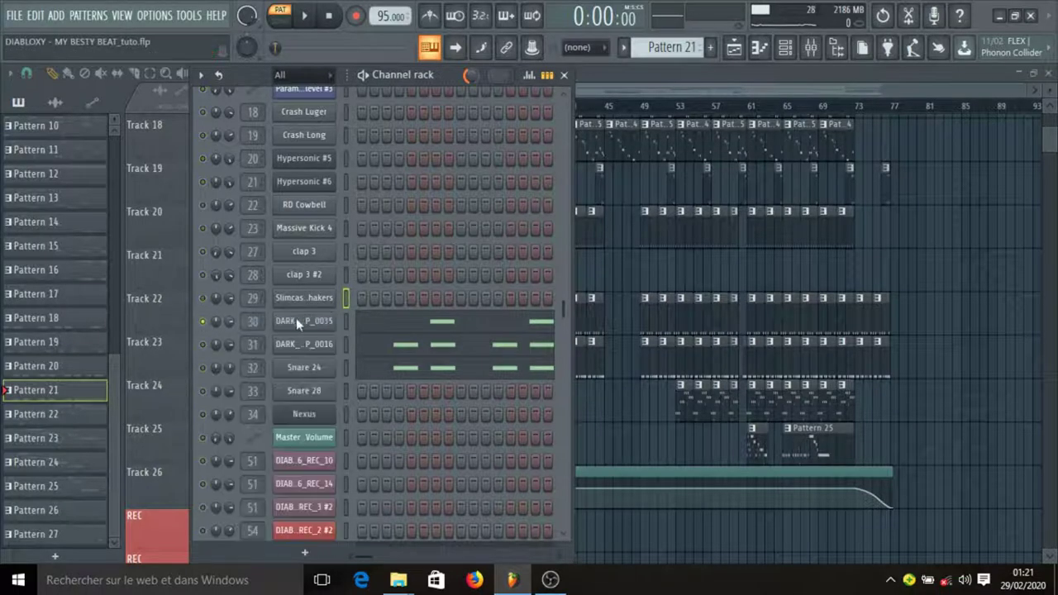
Step: View the DARK_SNR&CLP_0035 sampler settings, play its Pattern 21 notes in the piano roll, and stop playback
left_click(303, 322)
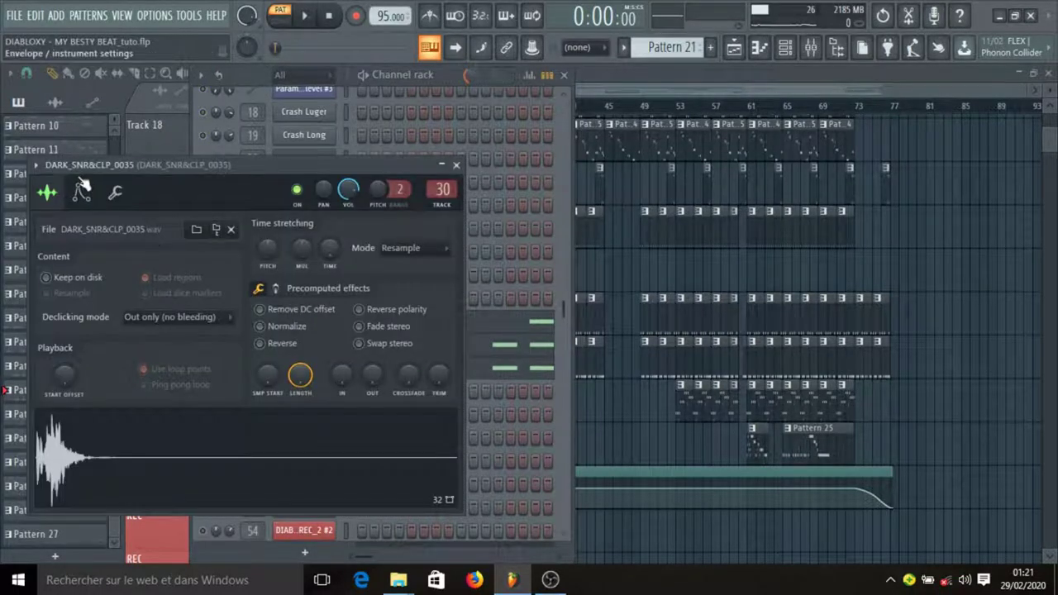
left_click(456, 165)
left_click(384, 319)
key("space")
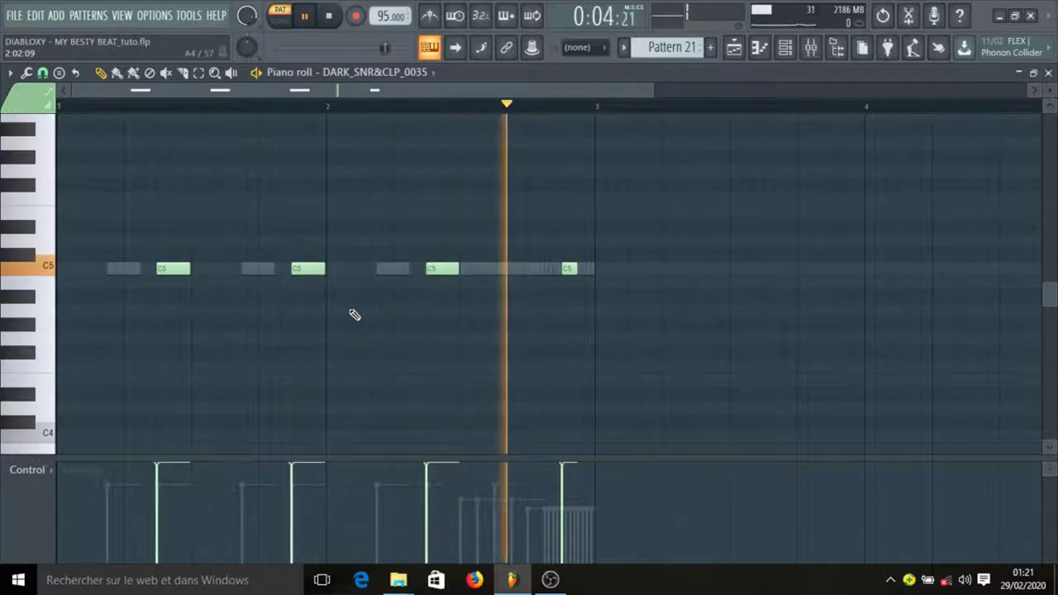
key("space")
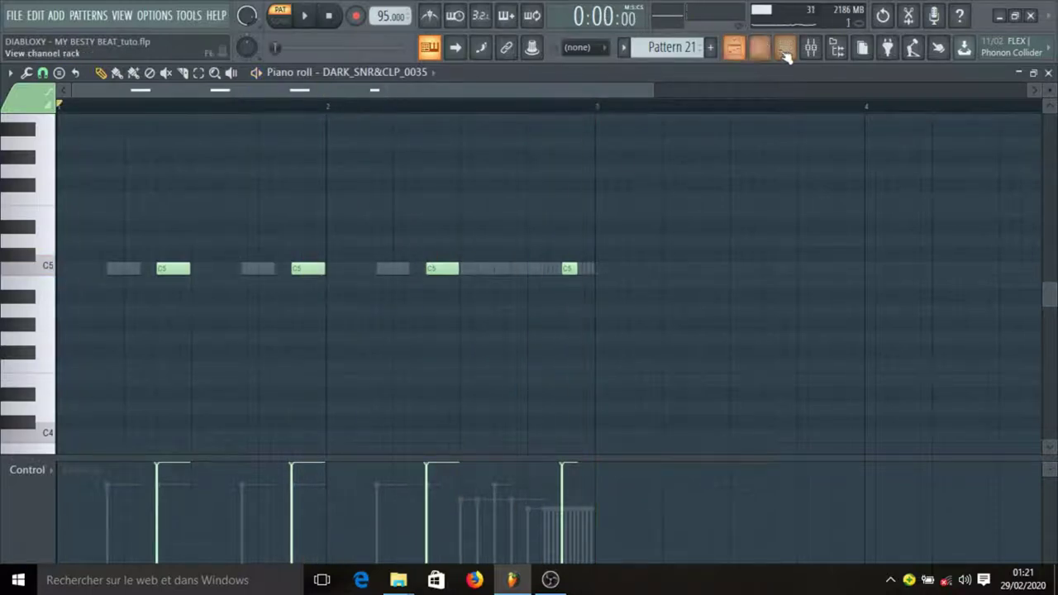
Step: Open the mixer and view the Fruity parametric EQ 2 curve on the DARK_SNR&CLP_0035 track, closing it when finished
left_click(785, 49)
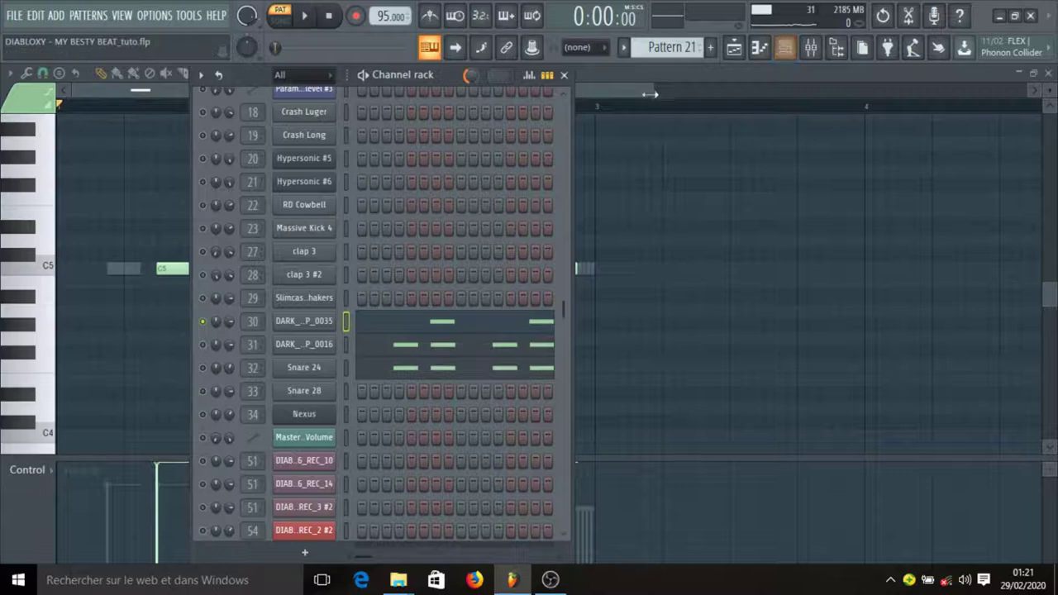
left_click(811, 49)
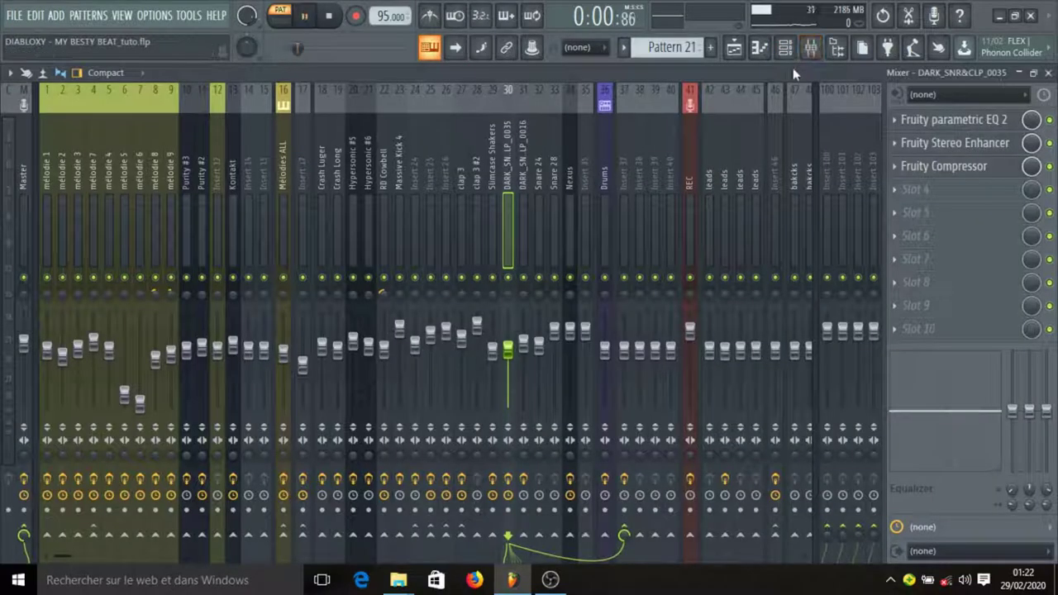
left_click(972, 124)
left_click(972, 124)
left_click(972, 124)
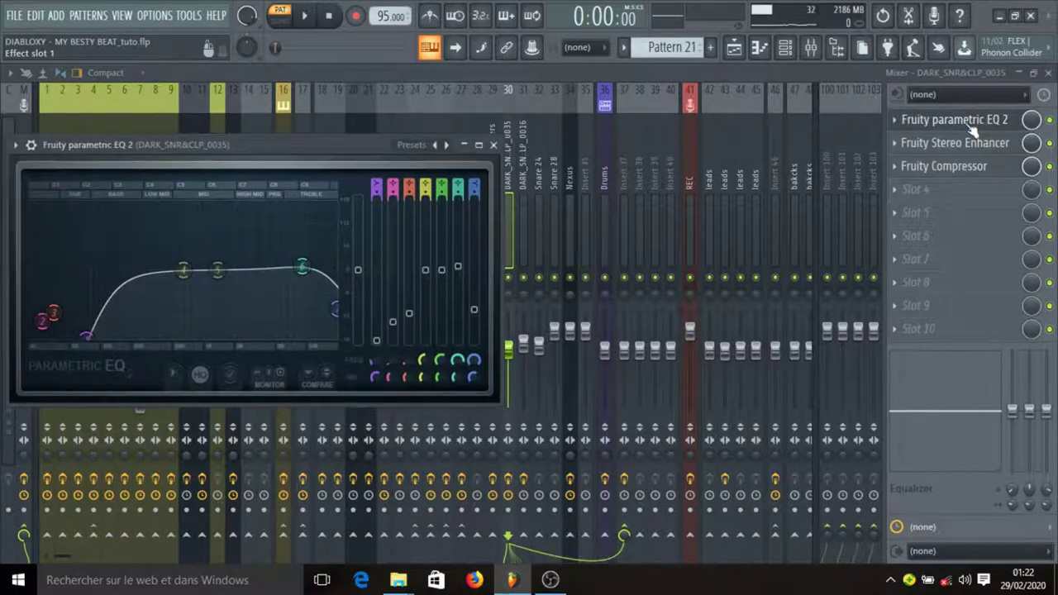
left_click(973, 128)
Step: View the Fruity Stereo Enhancer settings and preset list on the DARK_SNR&CLP_0035 track, and close the effect
left_click(971, 144)
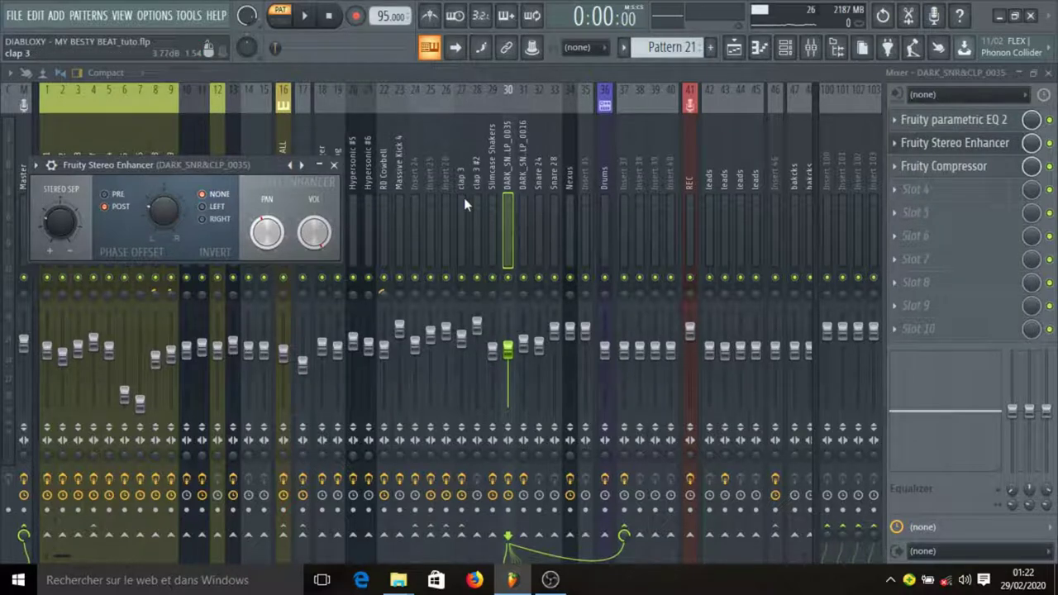
right_click(301, 165)
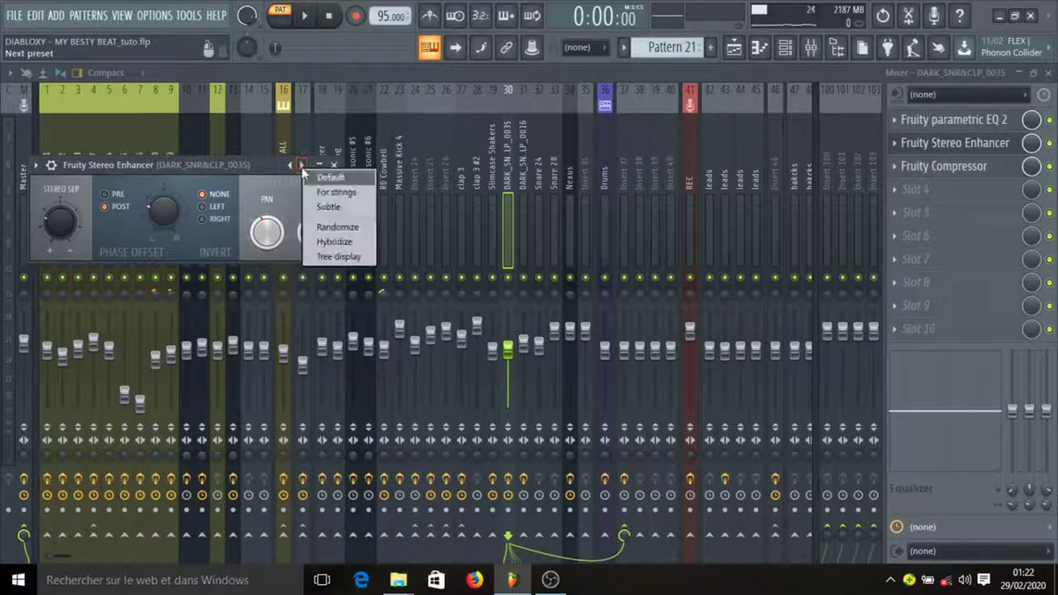
left_click(212, 167)
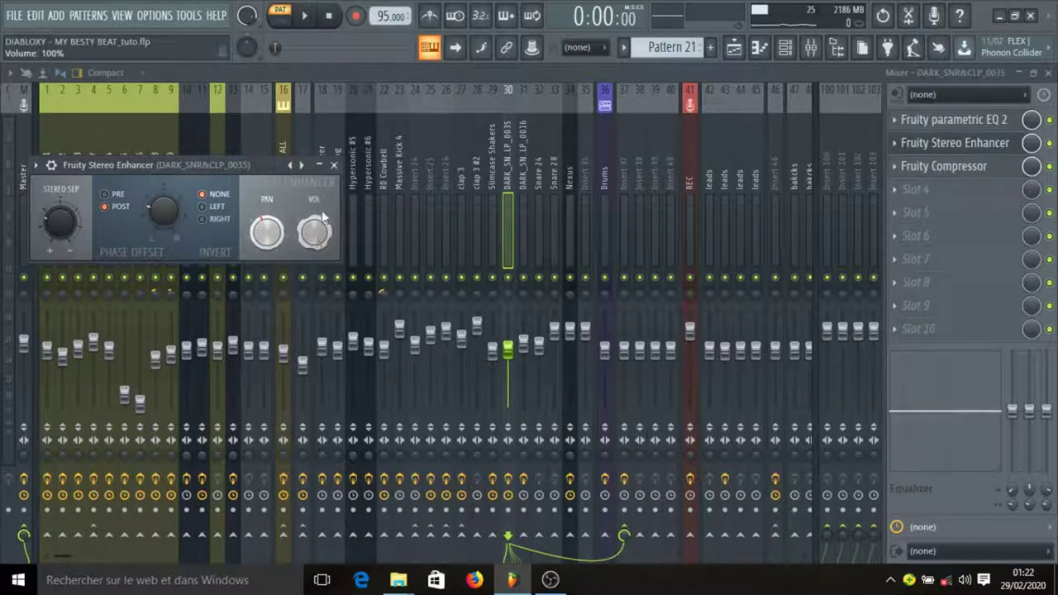
left_click(334, 165)
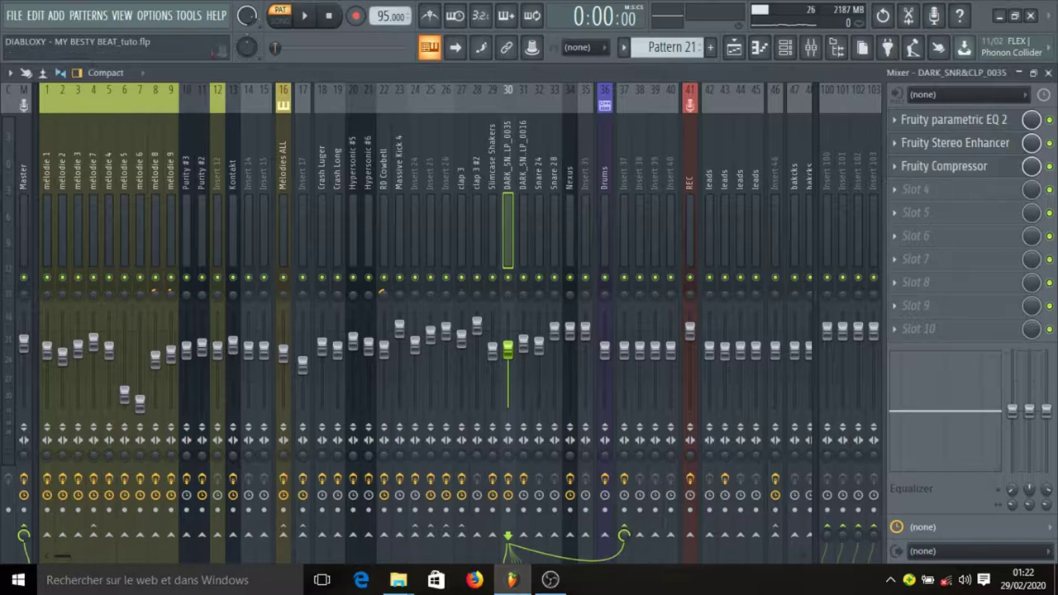
Step: Disable the Fruity Stereo Enhancer on the DARK_SNR&CLP_0035 track, play the pattern, and stop playback
left_click(1048, 144)
key("space")
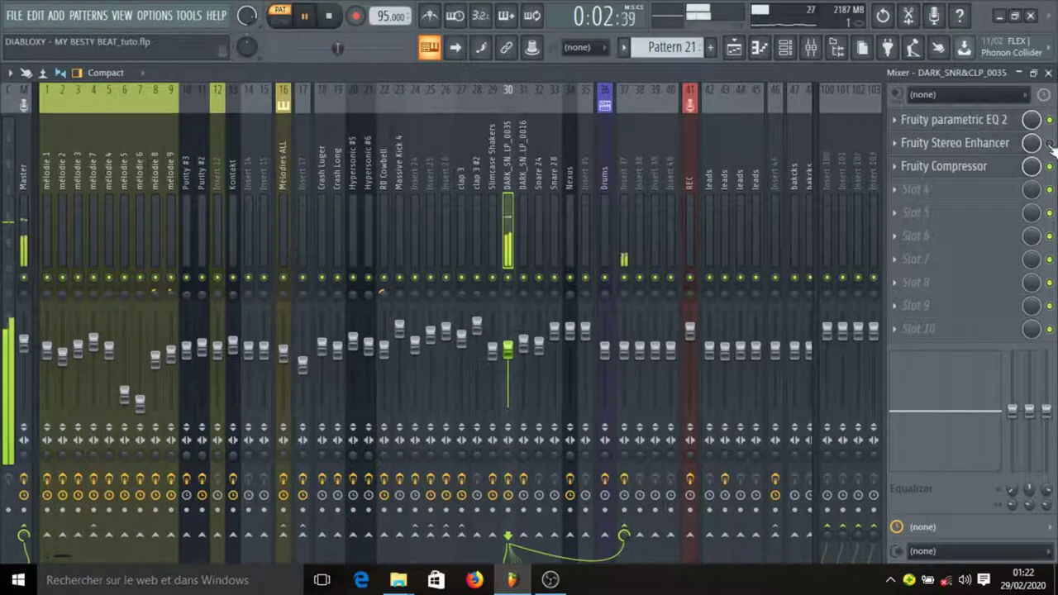
key("space")
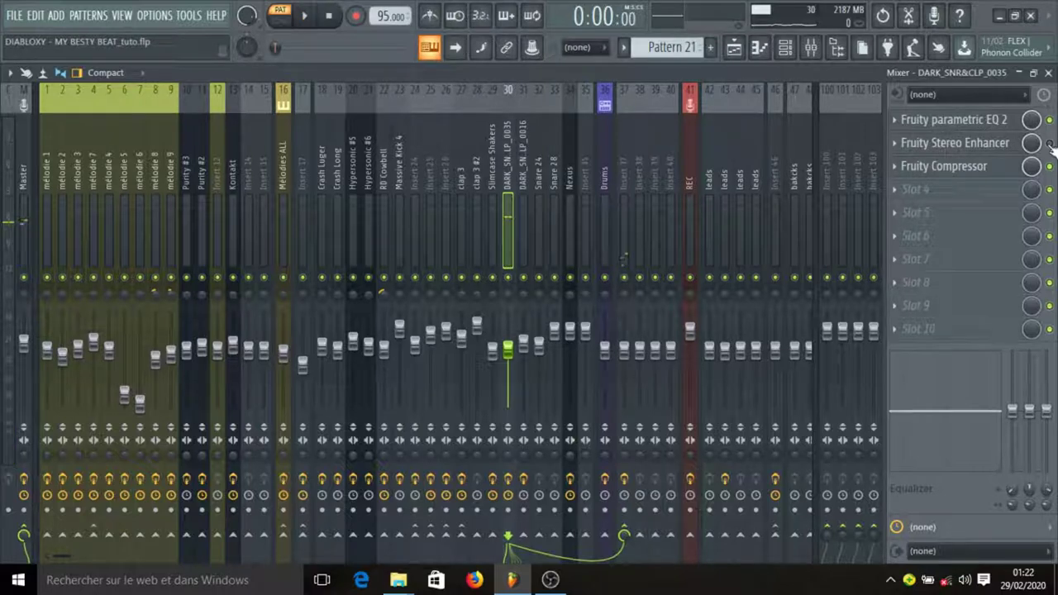
Step: Play and stop Pattern 21, and open the Ozone 8 Imager on the Master track in a detached window
key("space")
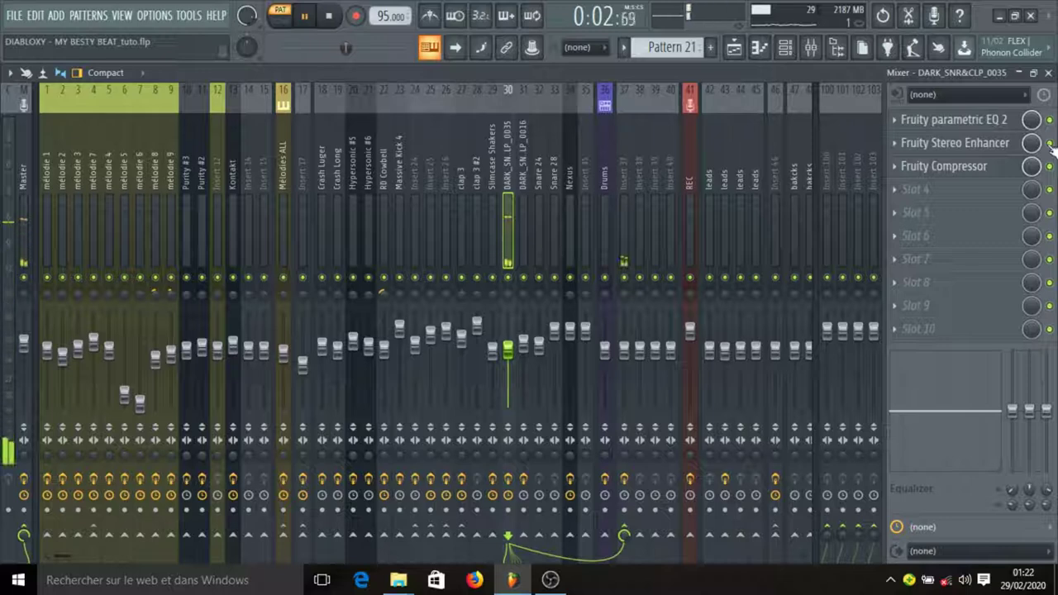
key("space")
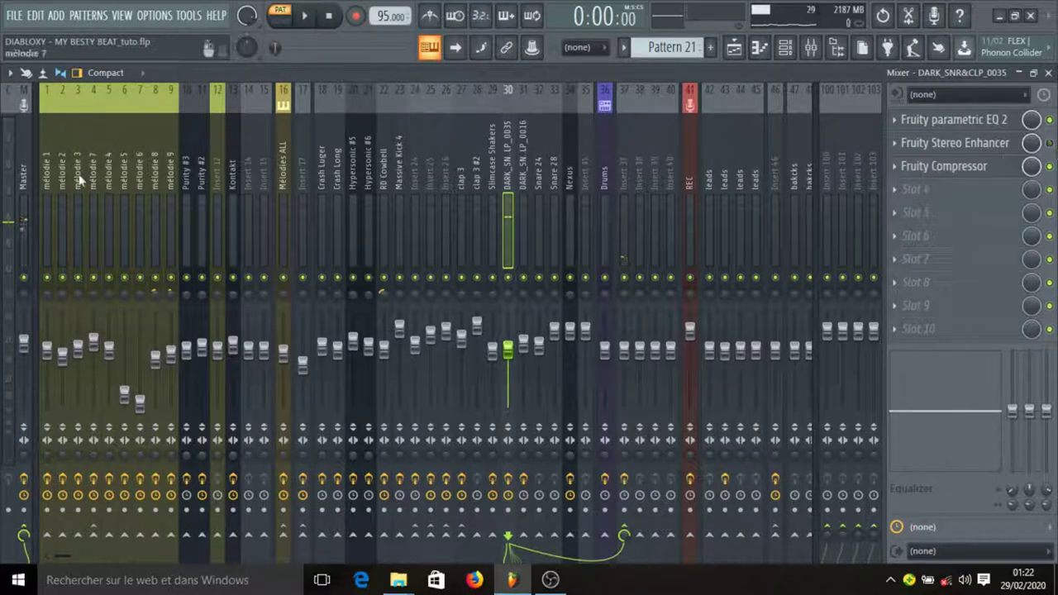
left_click(23, 173)
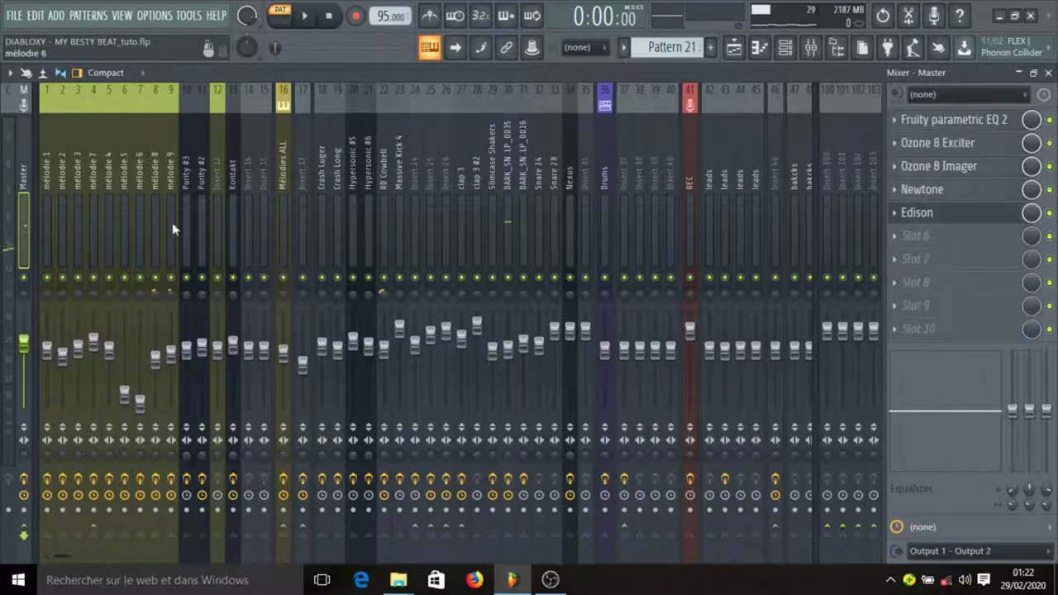
left_click(932, 169)
left_click_drag(206, 73, 226, 160)
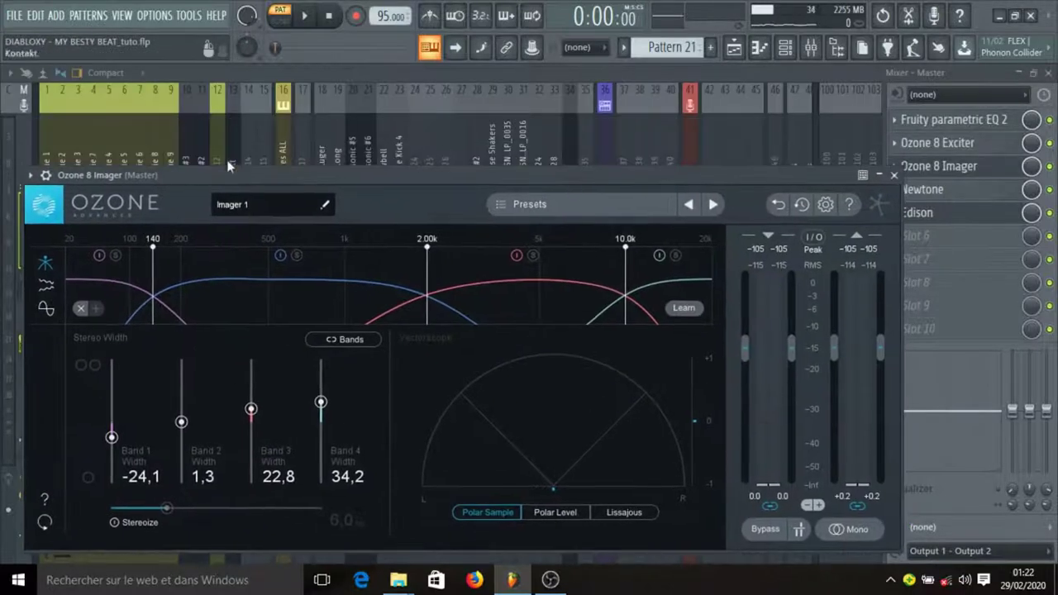
left_click(30, 175)
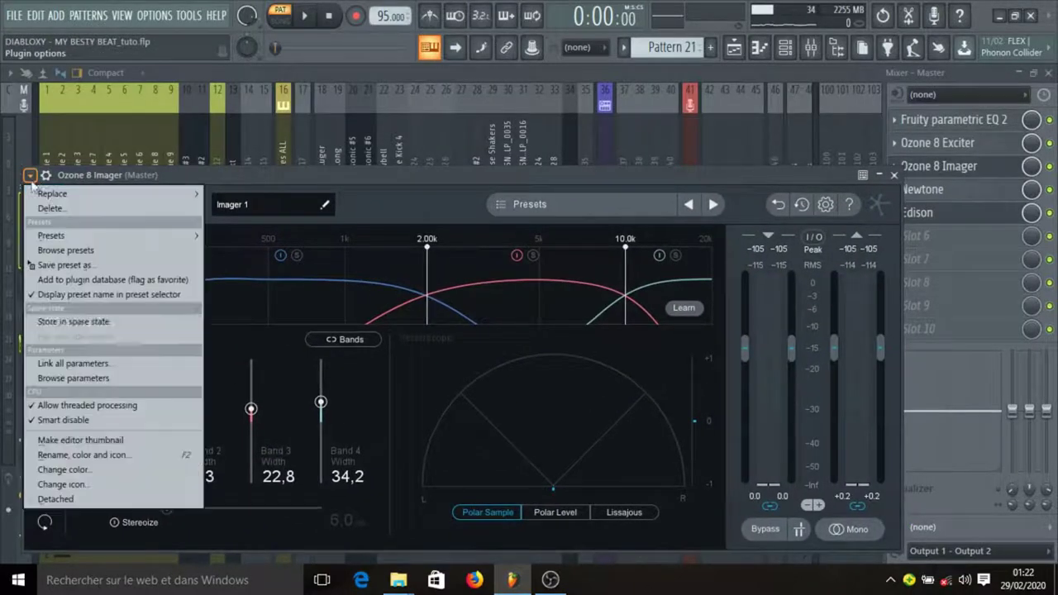
left_click(51, 500)
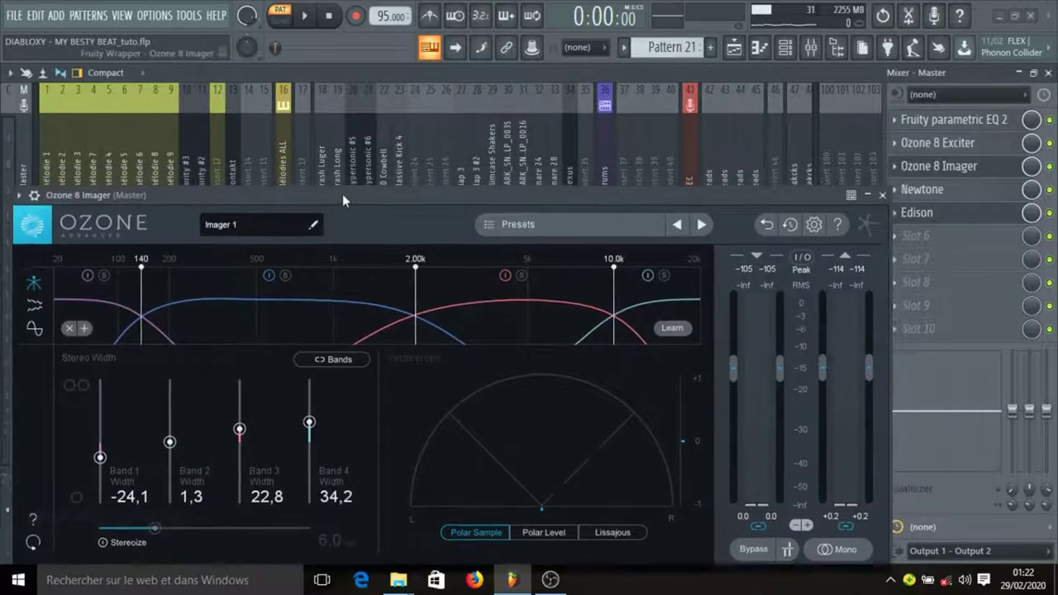
left_click_drag(342, 194, 347, 250)
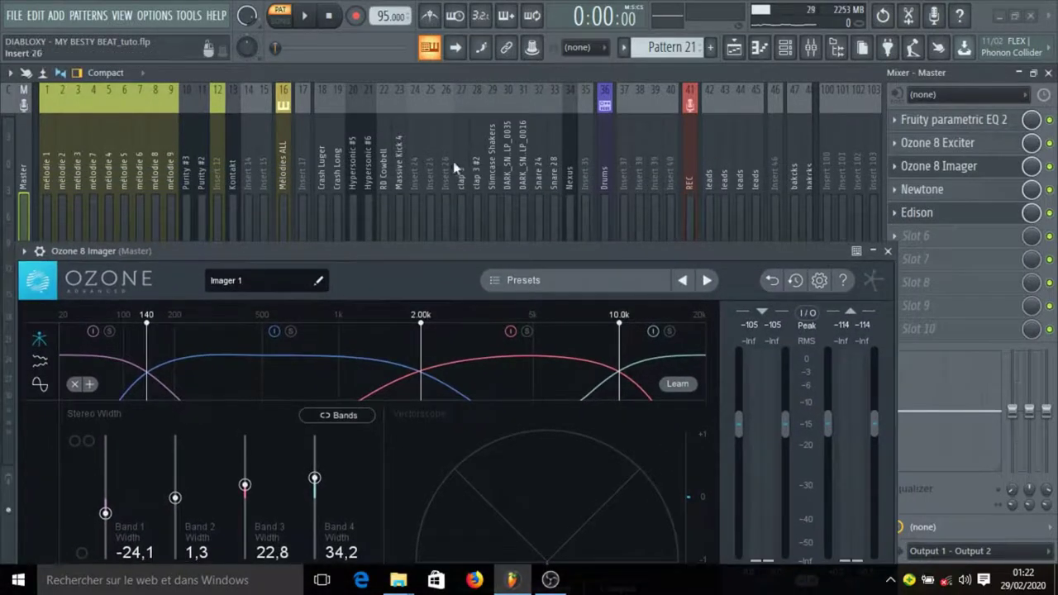
Step: Play Pattern 21 and watch its stereo spread in the Ozone 8 Imager vectorscope, and stop playback
left_click(496, 170)
left_click(518, 249)
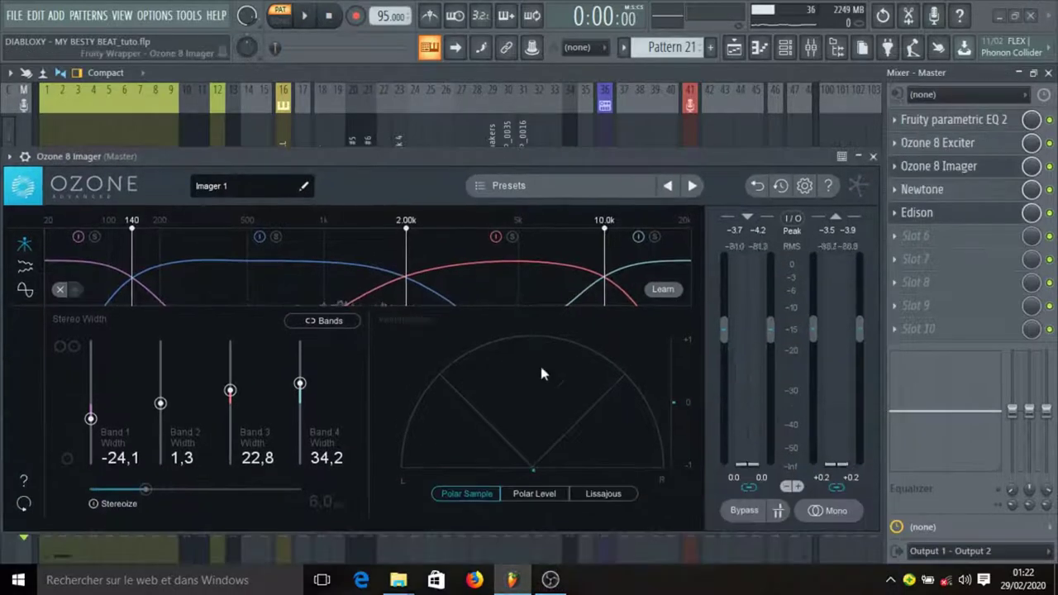
key("space")
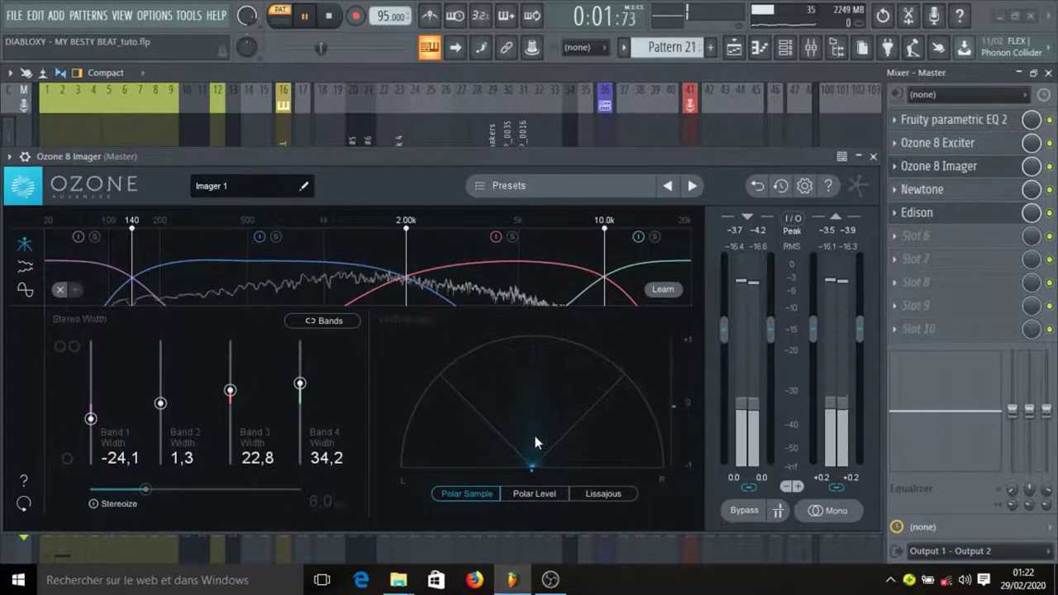
key("space")
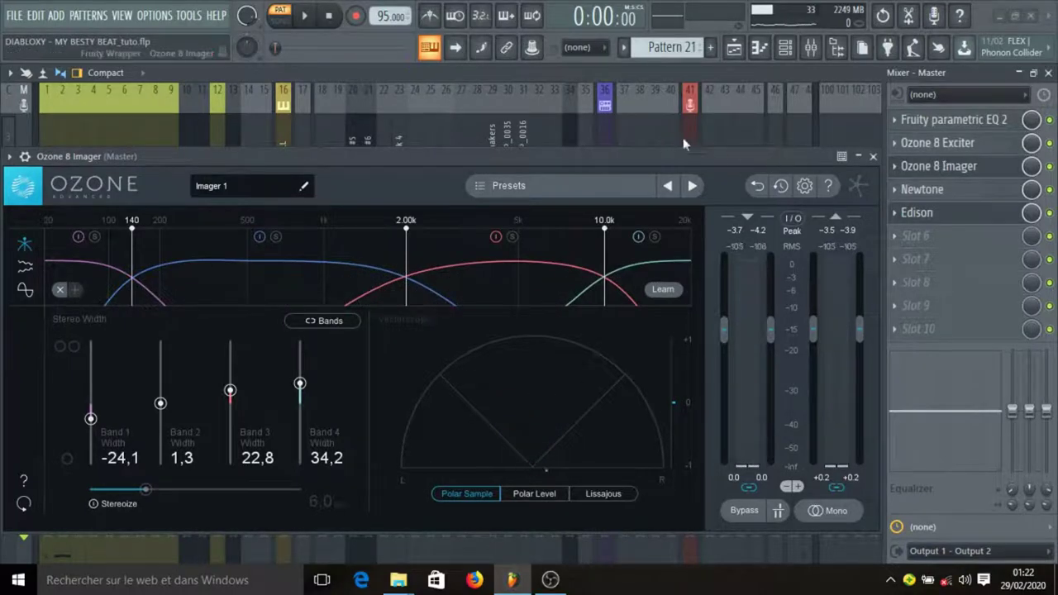
Step: Re-enable the Fruity Stereo Enhancer on the DARK_SNR&CLP_0035 mixer track
left_click_drag(683, 154, 682, 248)
key("space")
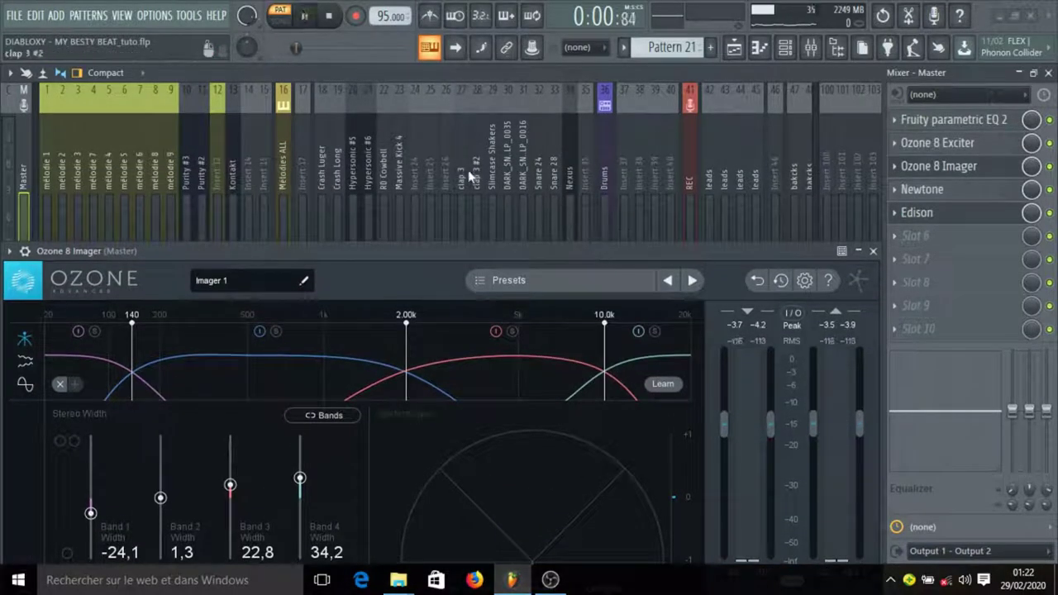
left_click(503, 170)
key("space")
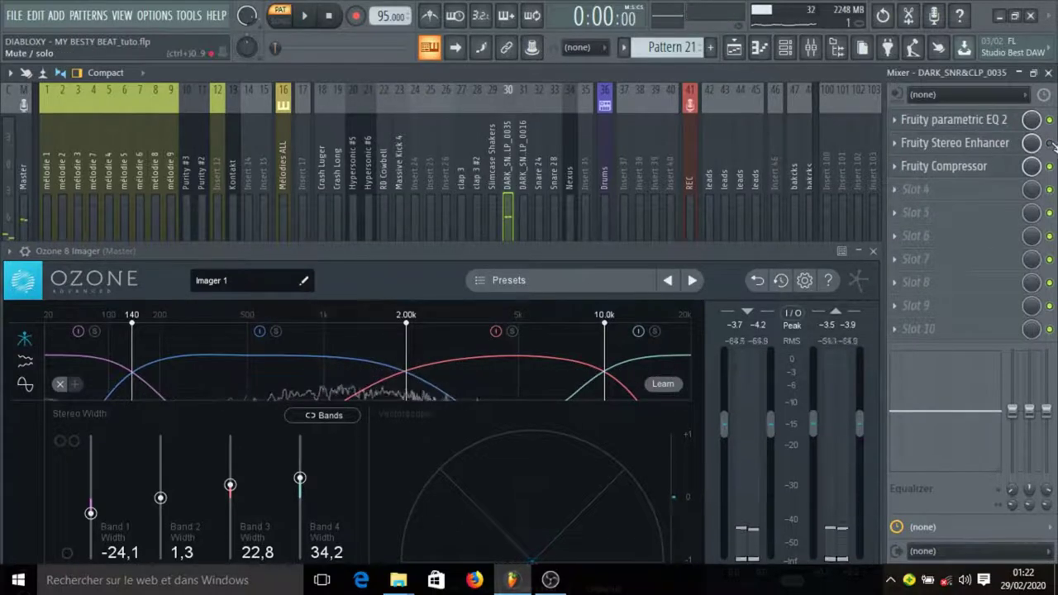
Step: Play Pattern 21 with the enhancer on, examine the wider stereo image in the Master's Ozone 8 Imager, and close the imager
left_click_drag(605, 248, 617, 100)
key("space")
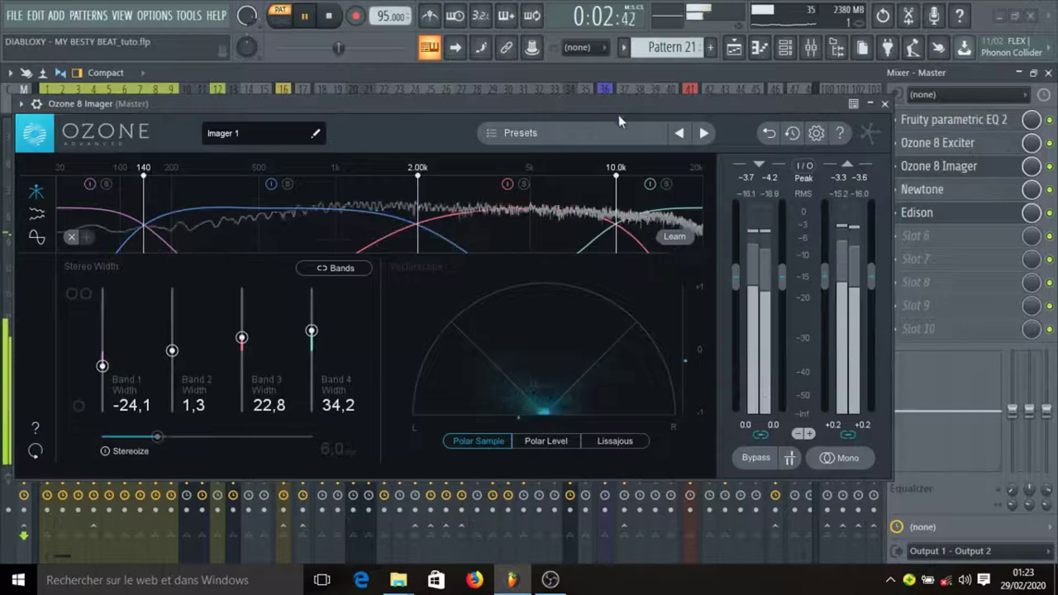
key("space")
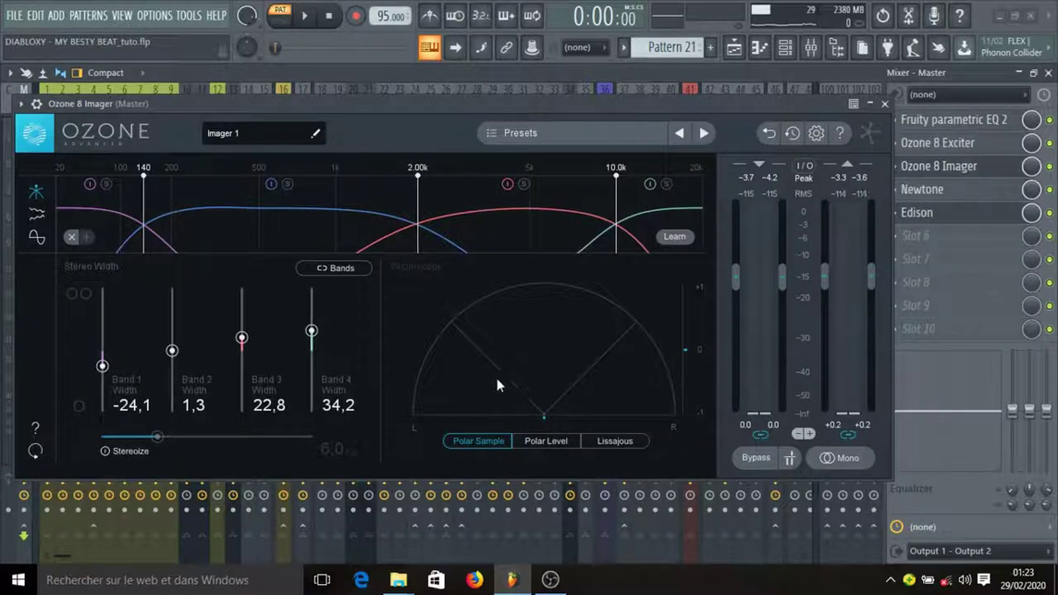
key("space")
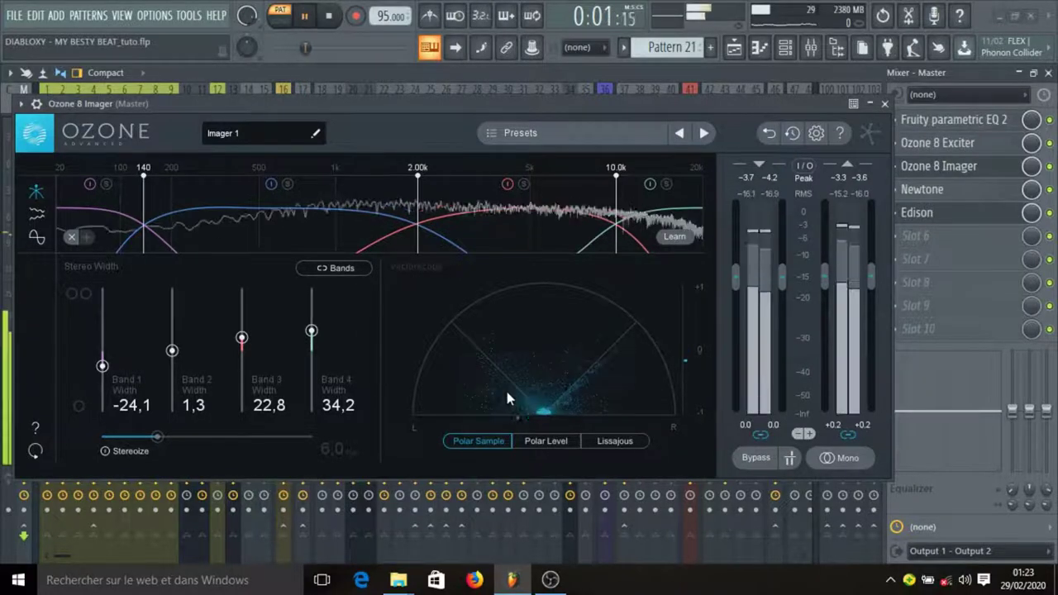
left_click(885, 104)
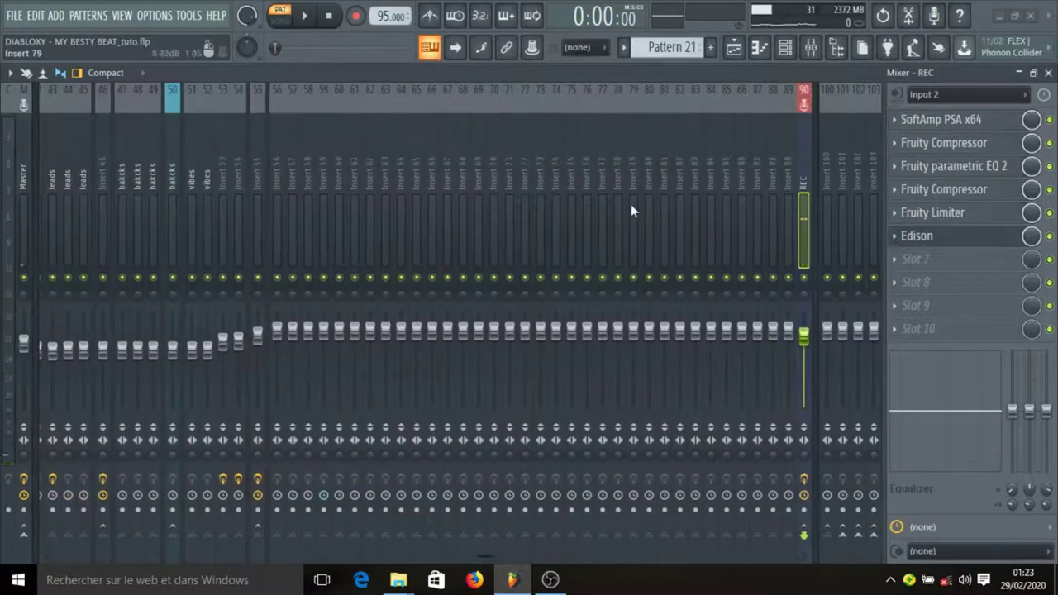
Step: Look through the mixer tracks as far as the REC track, and view the pattern clips in the playlist arrangement
scroll(585, 207, "up", 10)
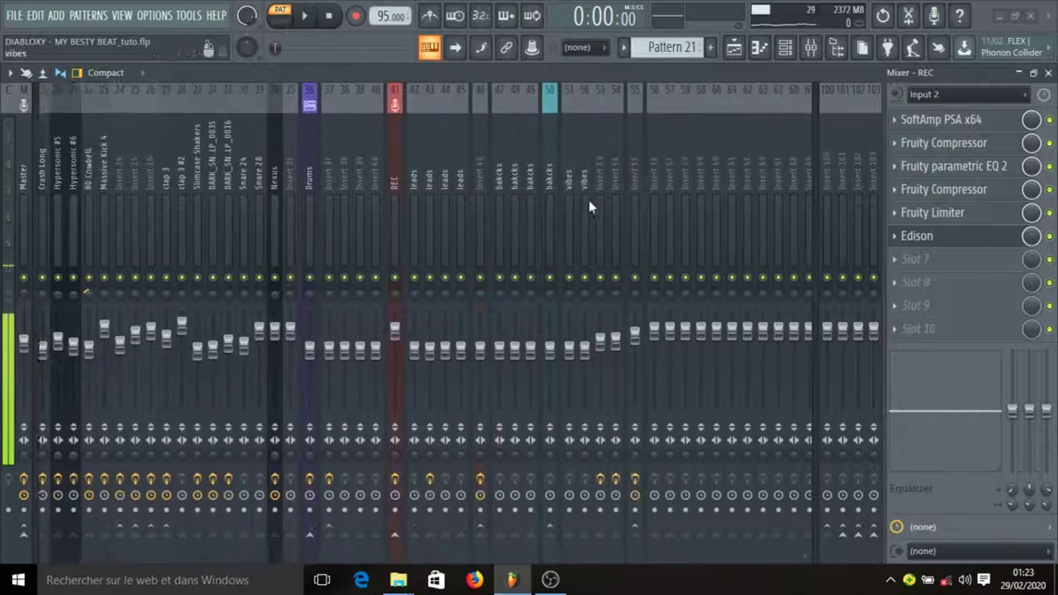
scroll(590, 200, "down", 10)
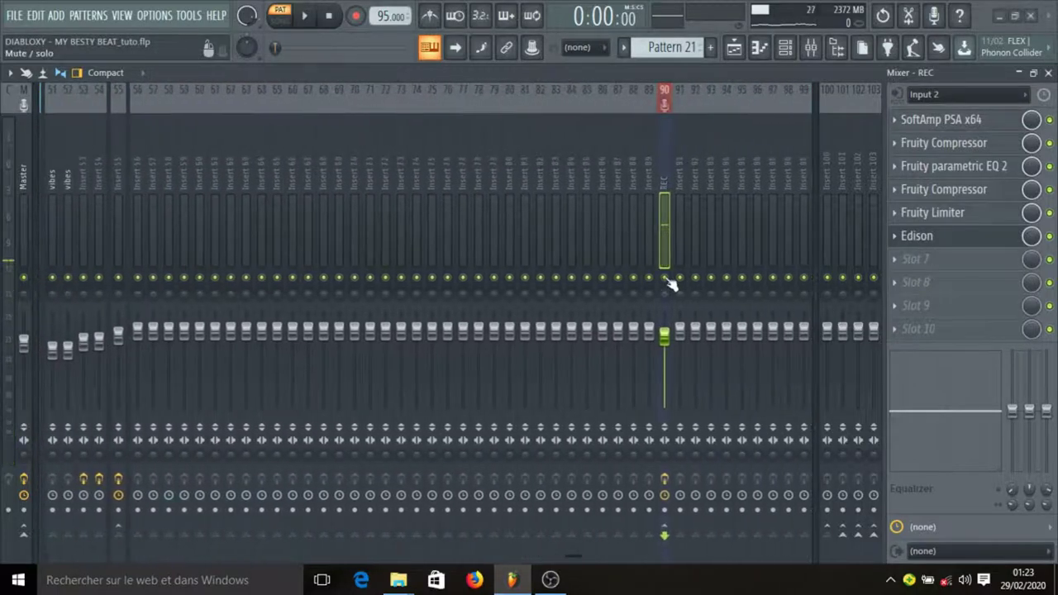
scroll(364, 175, "up", 15)
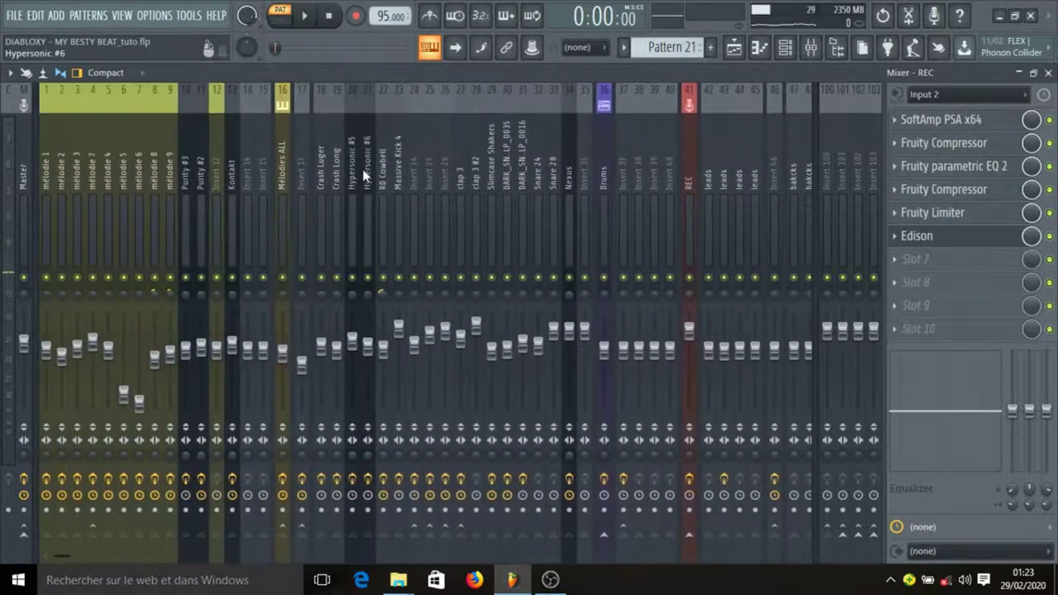
left_click(734, 47)
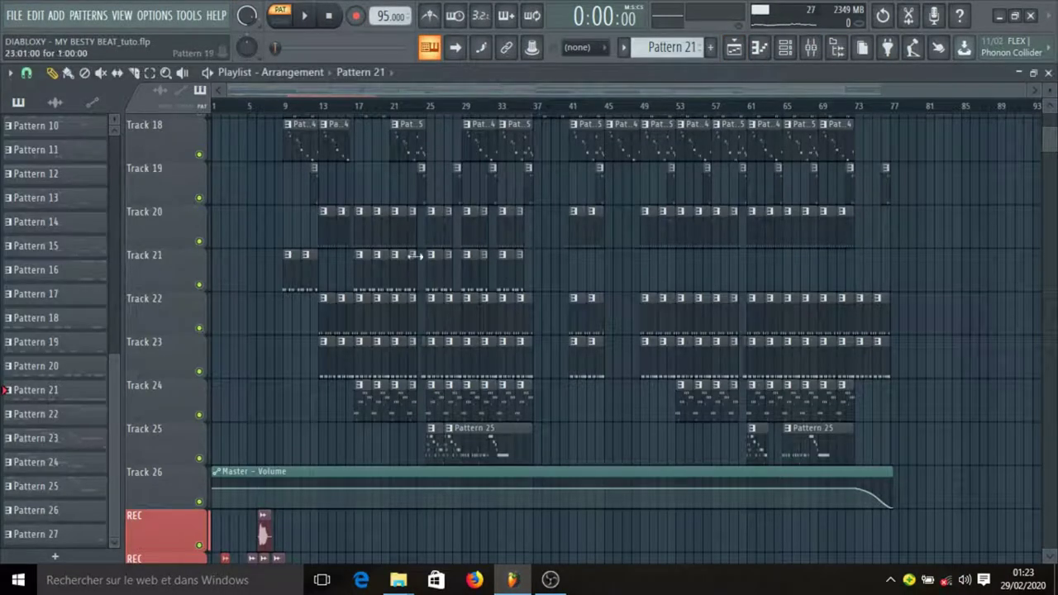
Step: Solo DARK_SNR&CLP_0016, play its Pattern 21 notes in the piano roll, and view its sampler settings
left_click(785, 47)
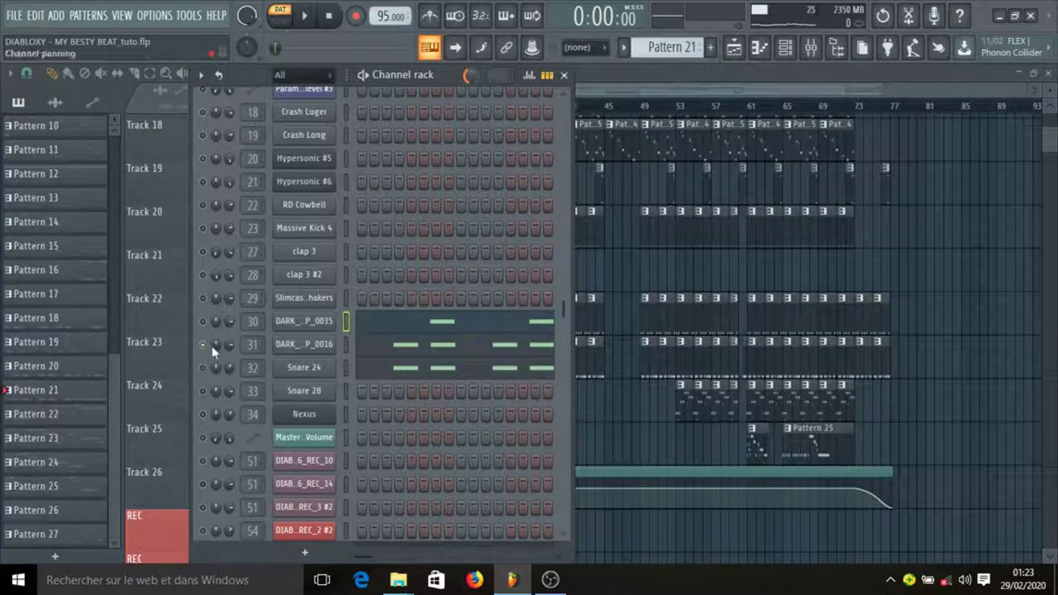
key("space")
left_click(417, 350)
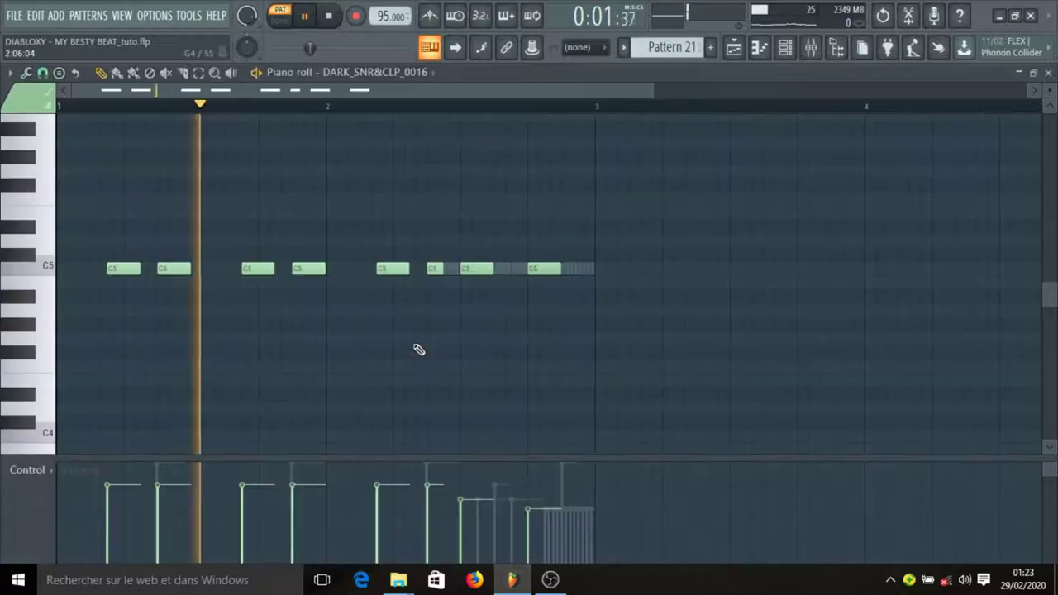
left_click(785, 49)
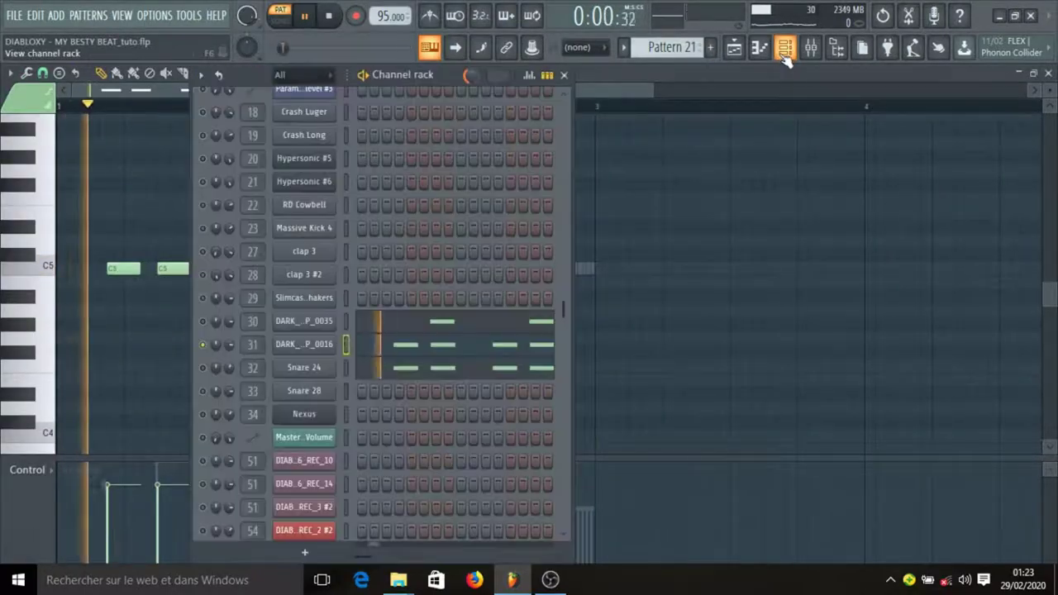
key("space")
left_click(319, 346)
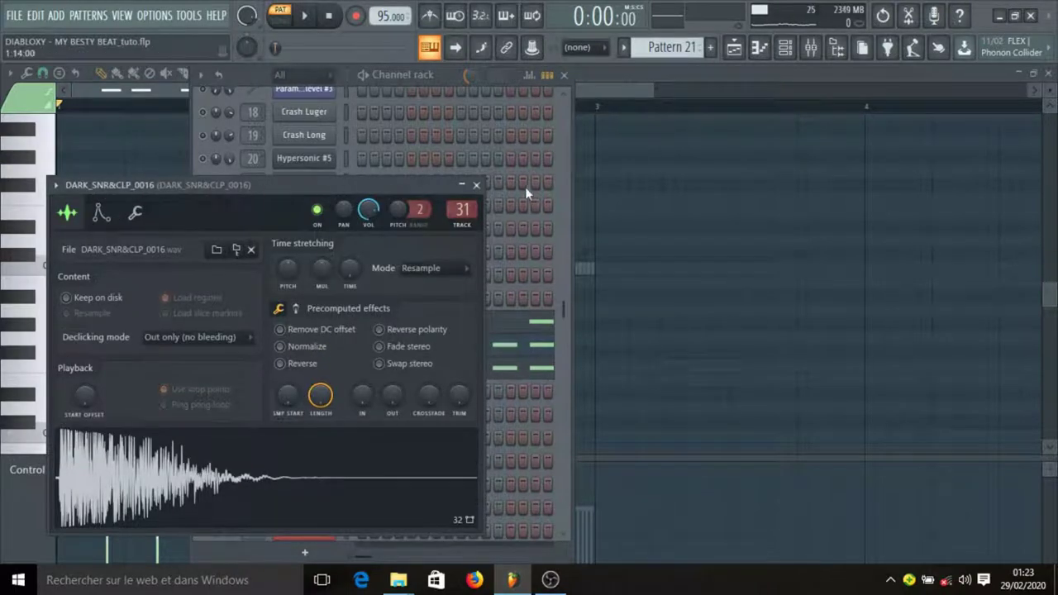
left_click(476, 185)
Step: Solo Snare 24, play its Pattern 21 notes in the piano roll, and stop playback
scroll(366, 350, "down", 3)
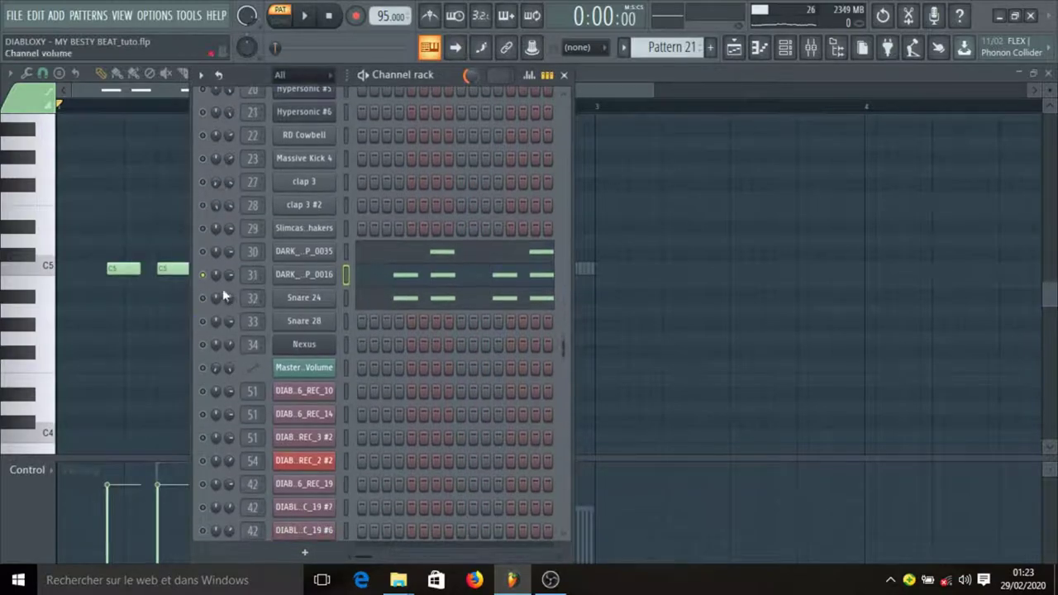
left_click(413, 307)
key("space")
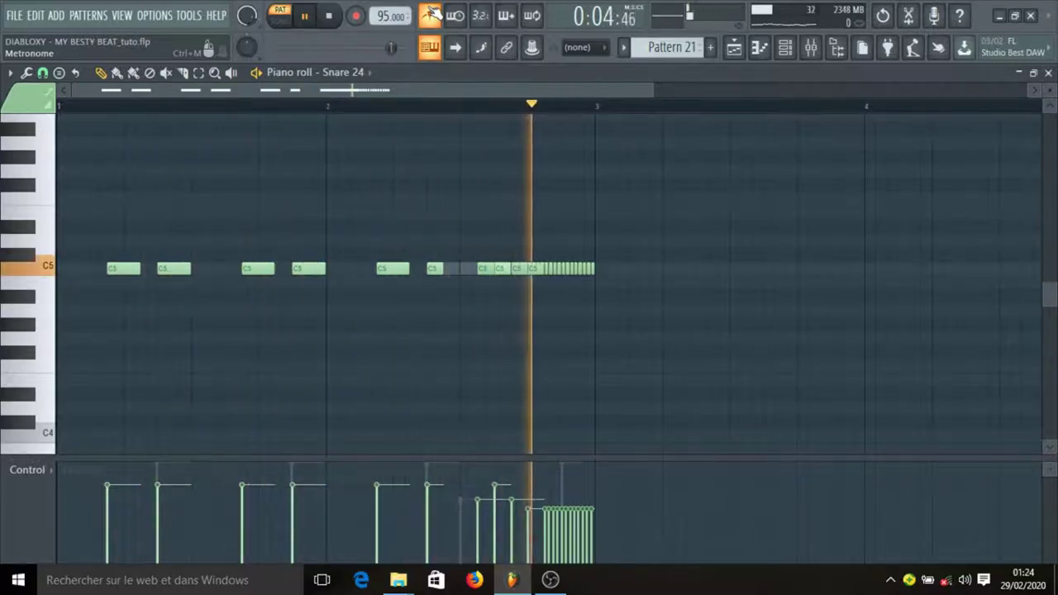
key("space")
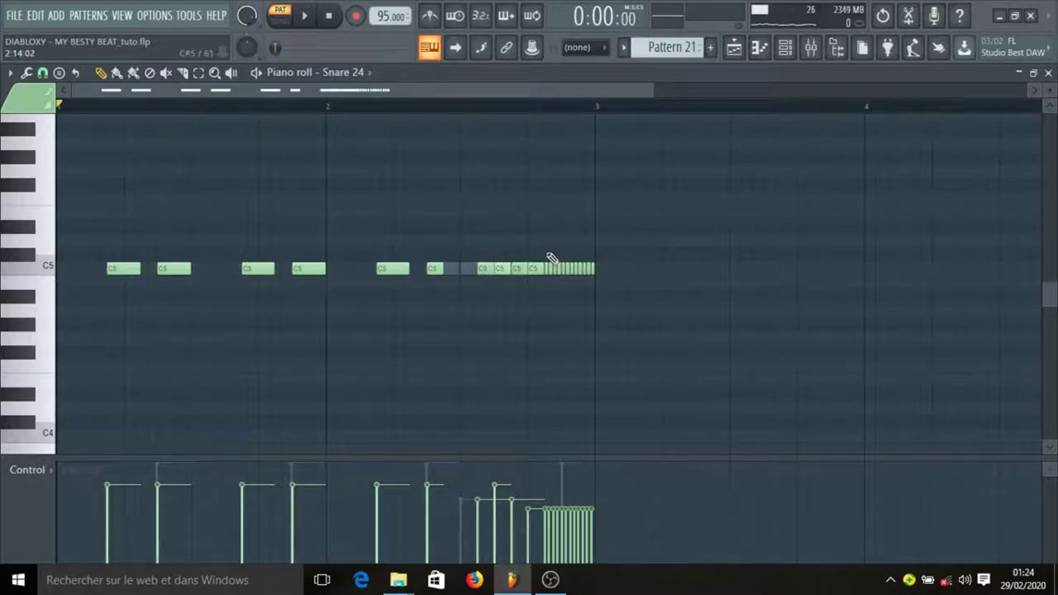
Step: Try chopping the Snare 24 C5 note just before bar 2 with the piano roll chopper
left_click(310, 269)
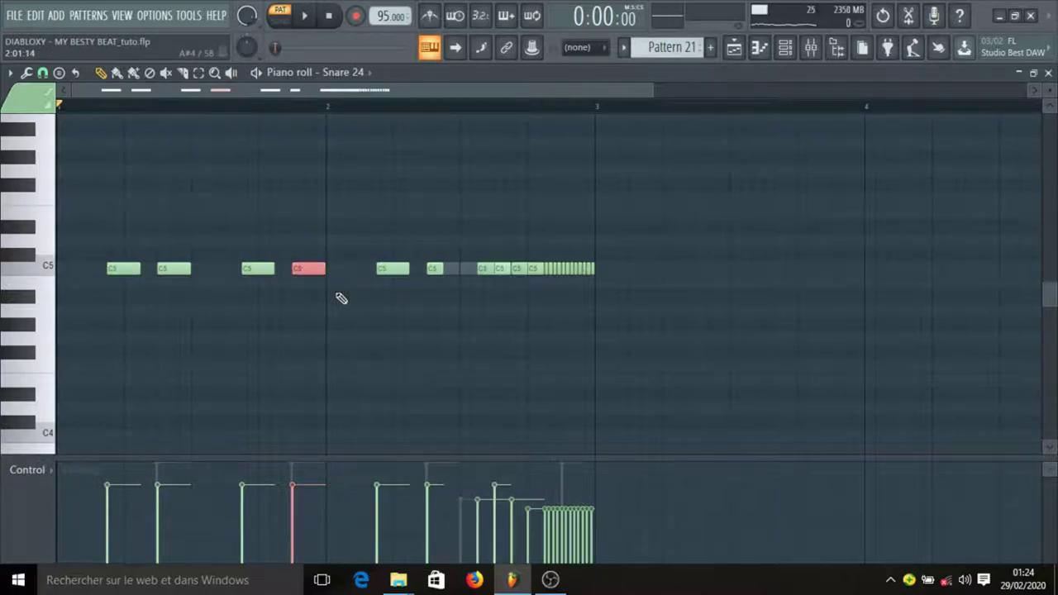
key("alt+u")
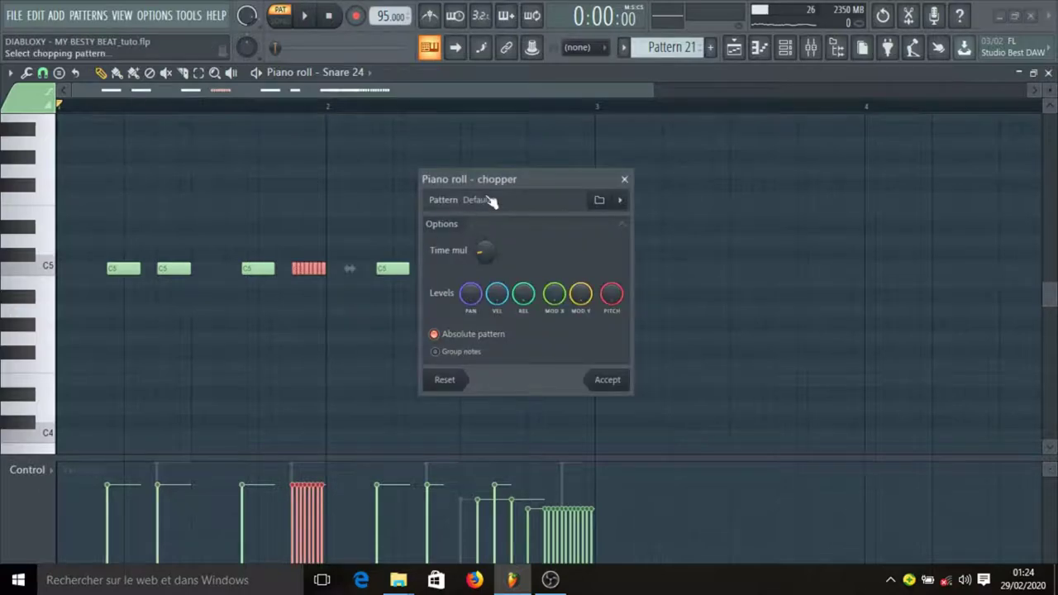
left_click(625, 179)
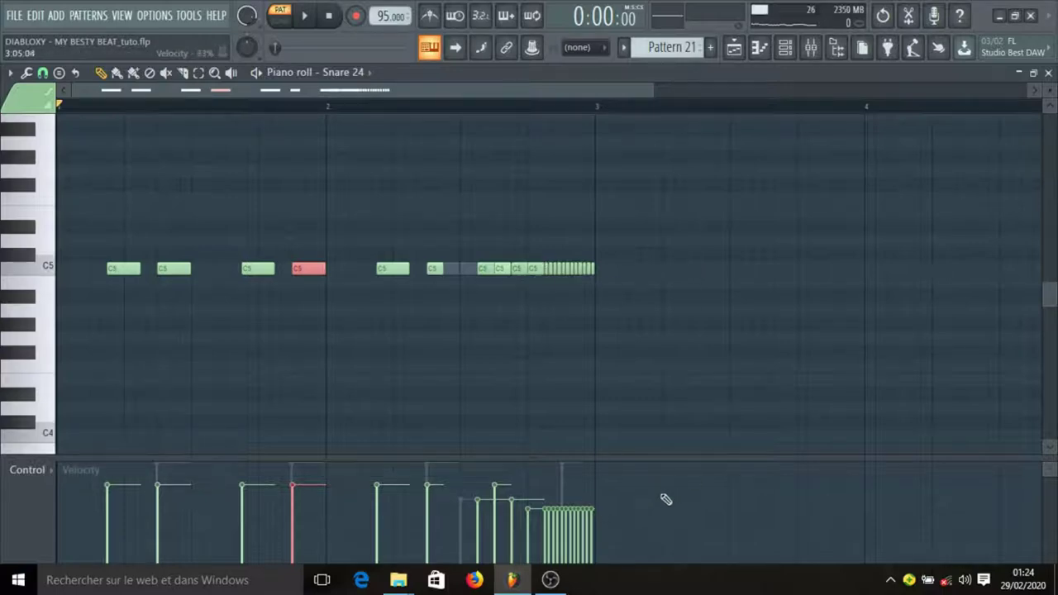
Step: Remove the solo from Snare 24 and play Pattern 21 with all channels while looking through the channel rack
left_click(785, 47)
right_click(214, 297)
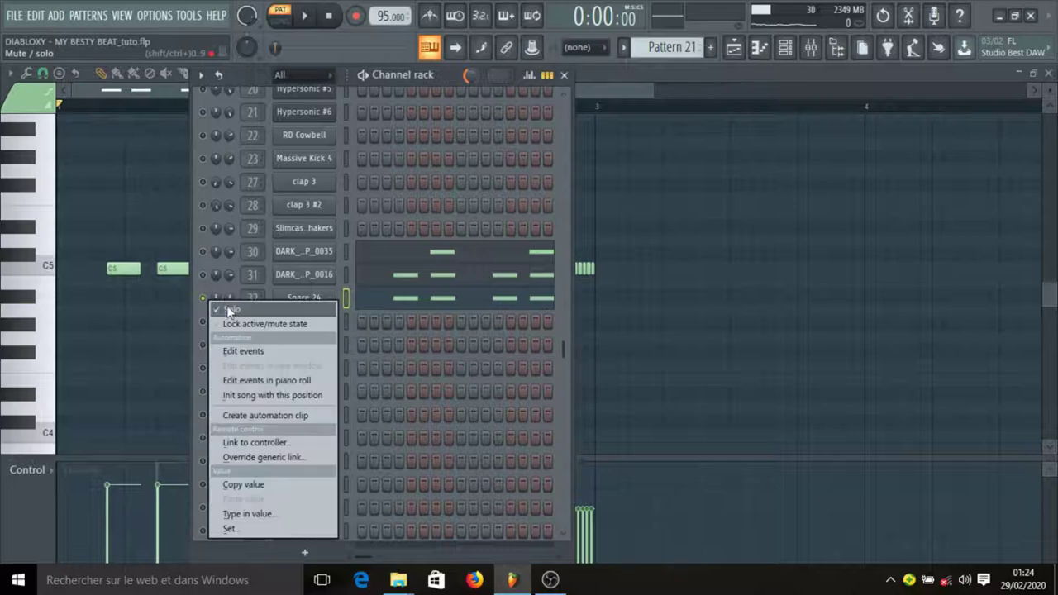
left_click(213, 309)
key("space")
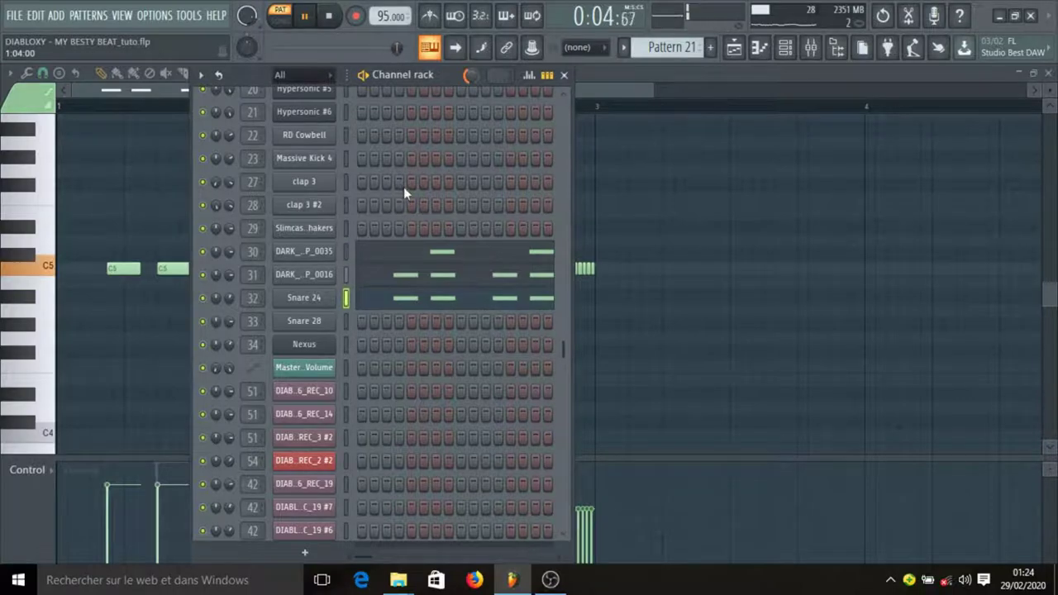
scroll(403, 187, "up", 5)
scroll(406, 190, "down", 3)
scroll(412, 200, "down", 5)
scroll(413, 205, "up", 10)
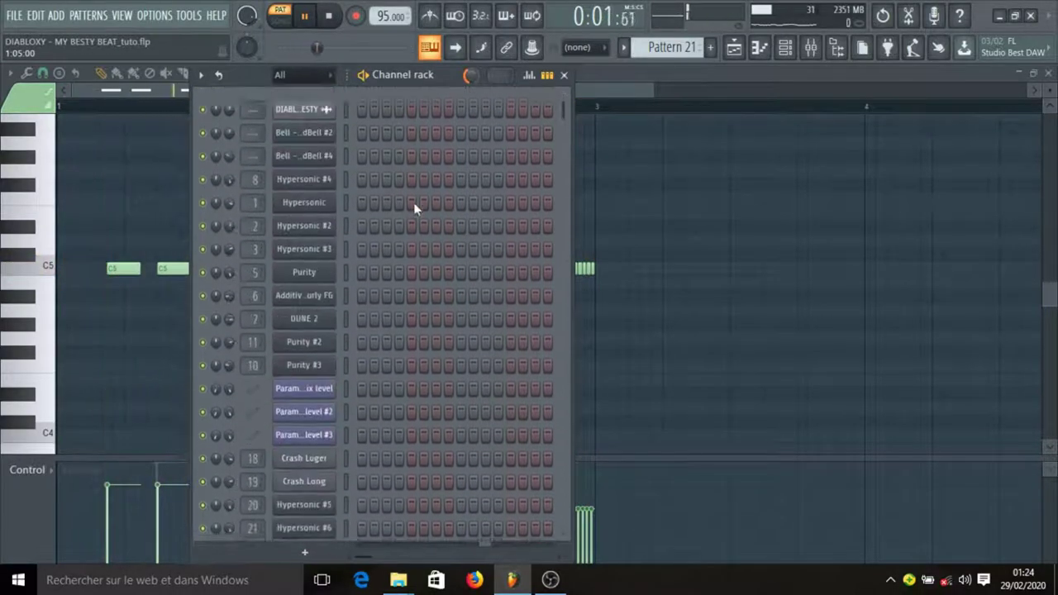
scroll(487, 189, "down", 6)
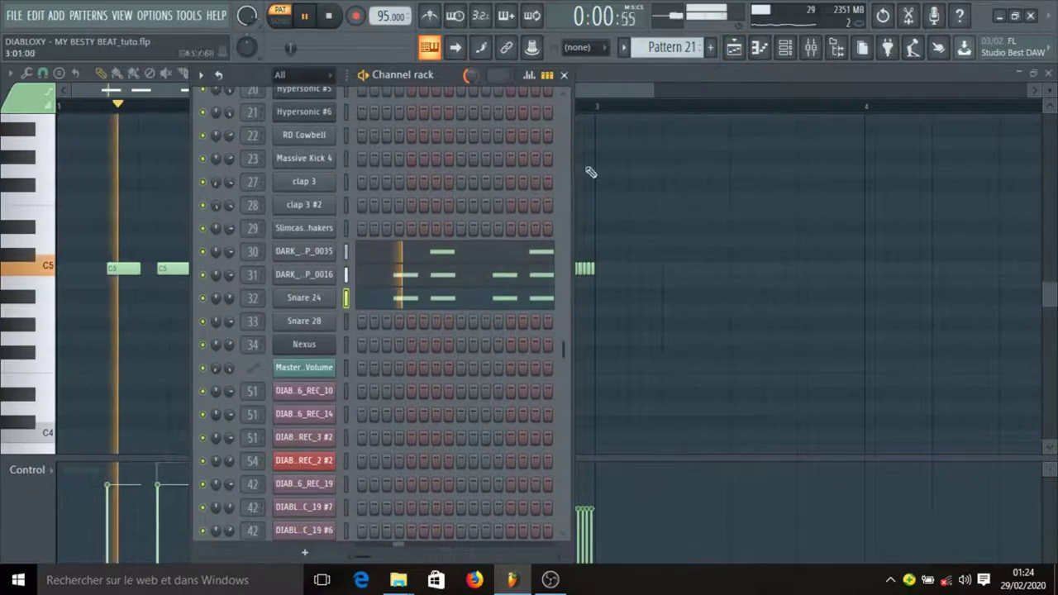
Step: Solo DARK_SNR&CLP_0035 in the channel rack to hear its Pattern 21 notes, and stop playback
right_click(208, 257)
left_click(215, 261)
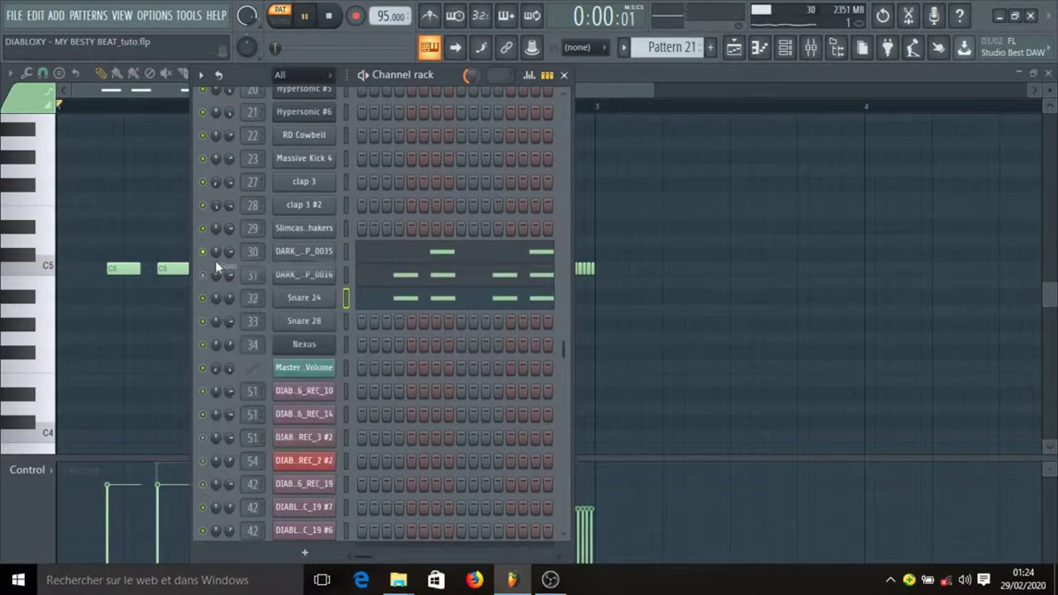
key("space")
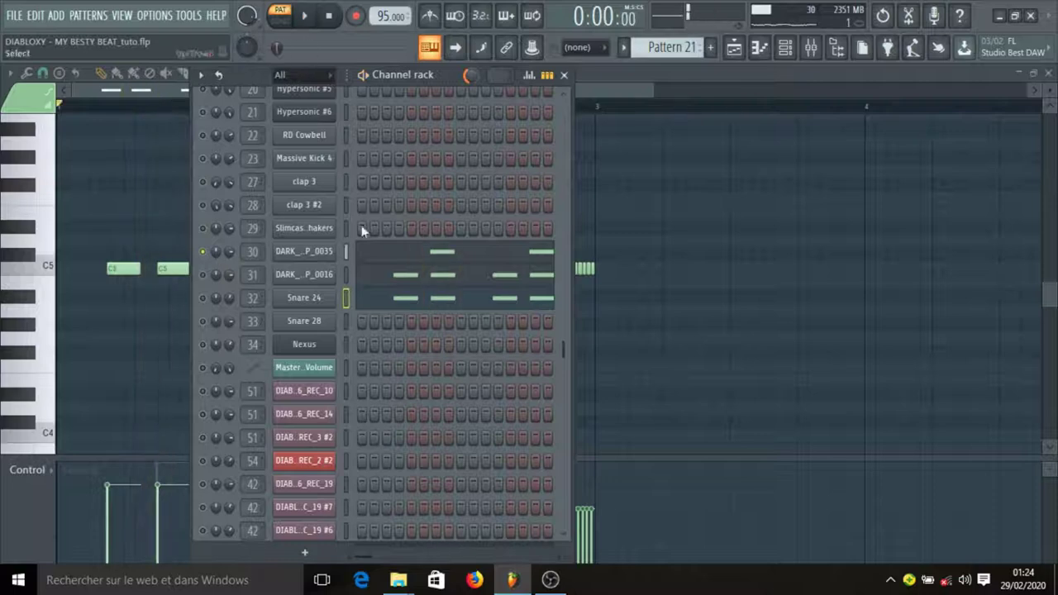
Step: Select Pattern 22 from its playlist clips and remove the solo so all channels in the rack are active
left_click(734, 47)
scroll(508, 248, "down", 2)
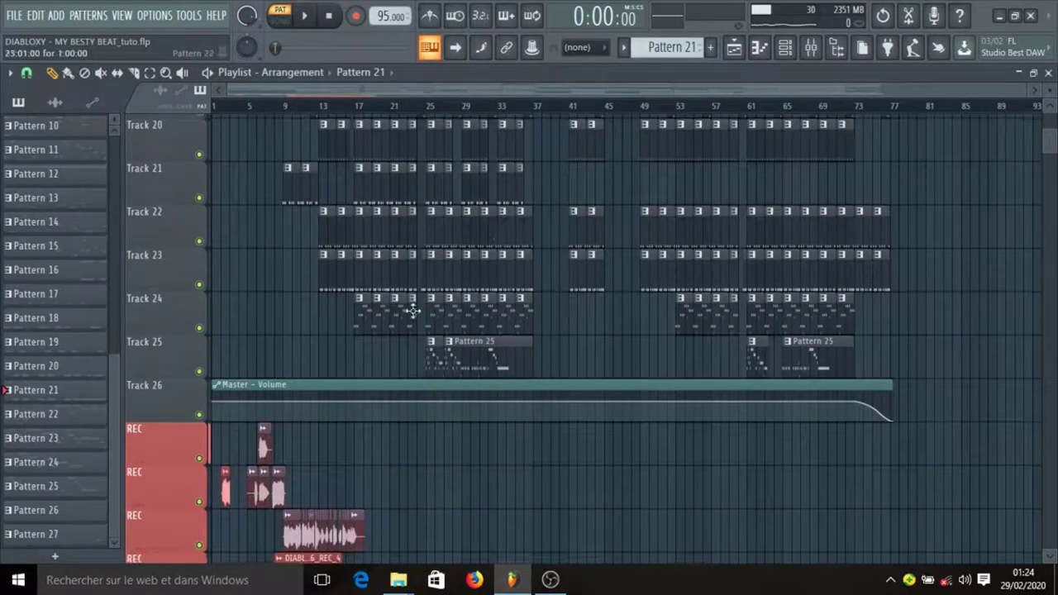
left_click(785, 47)
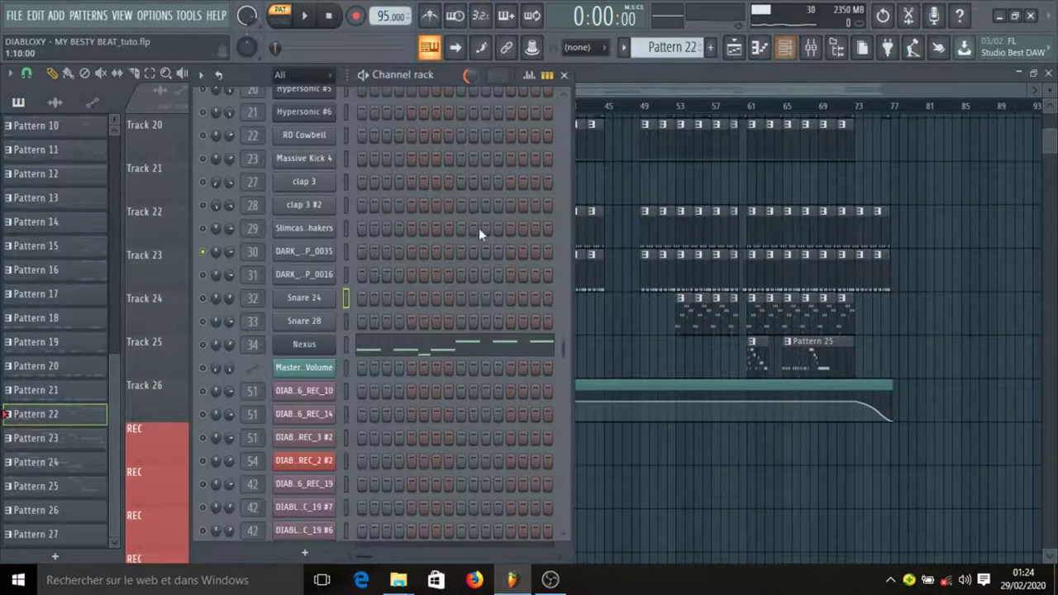
scroll(478, 228, "down", 5)
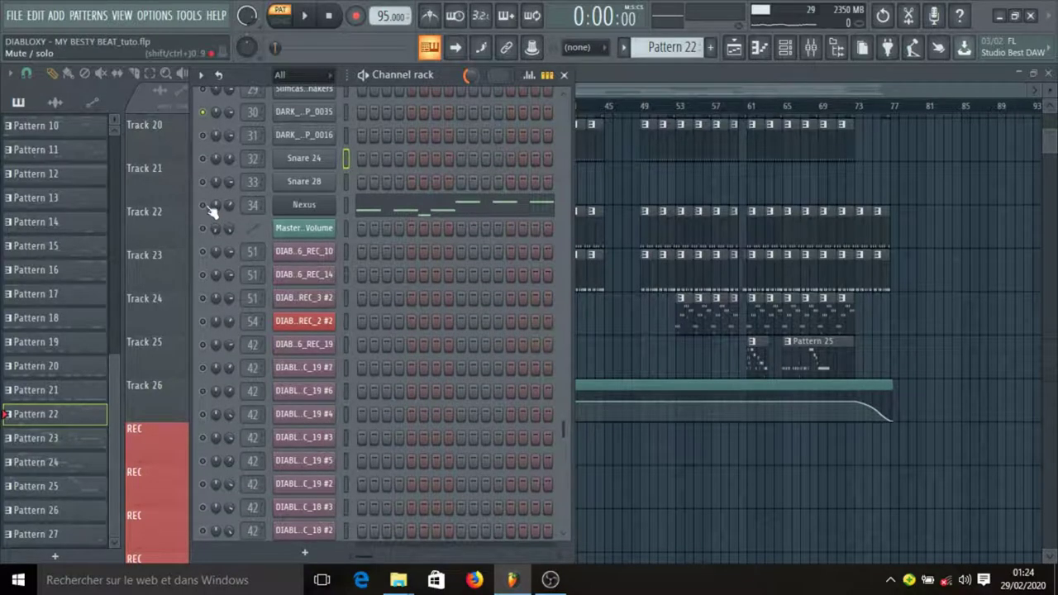
right_click(211, 212)
right_click(213, 212)
left_click(248, 224)
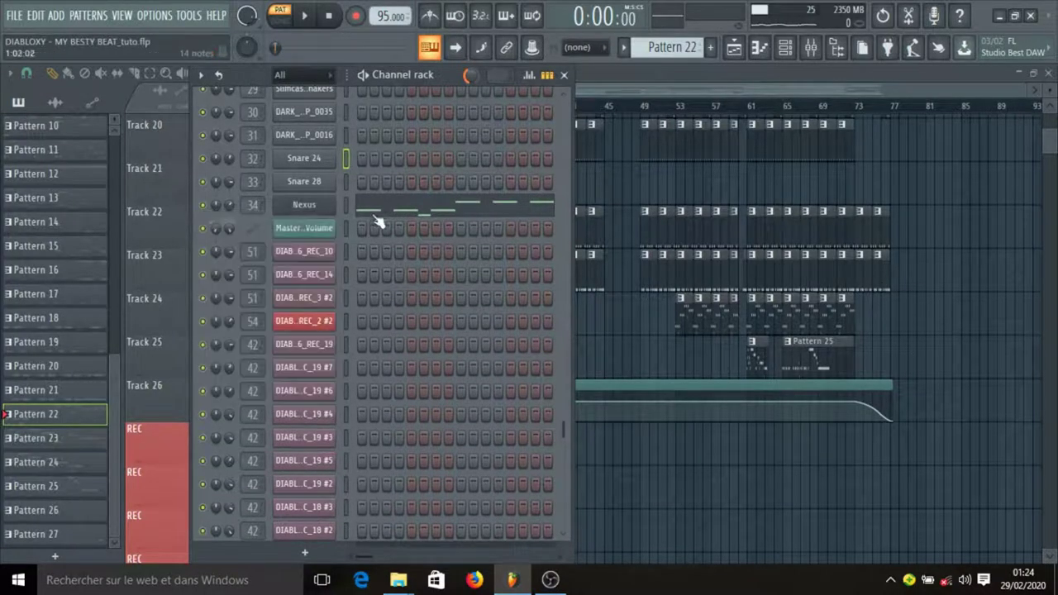
Step: View the plugin settings and preset of the Nexus channel used in Pattern 22, and close the plugin window
left_click(299, 206)
left_click(114, 135)
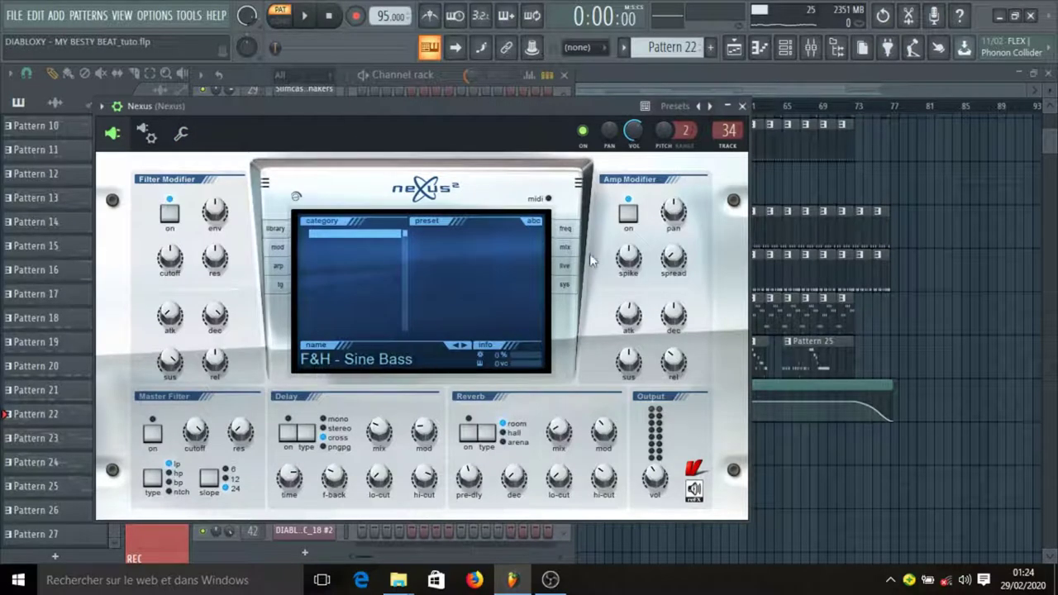
left_click(742, 107)
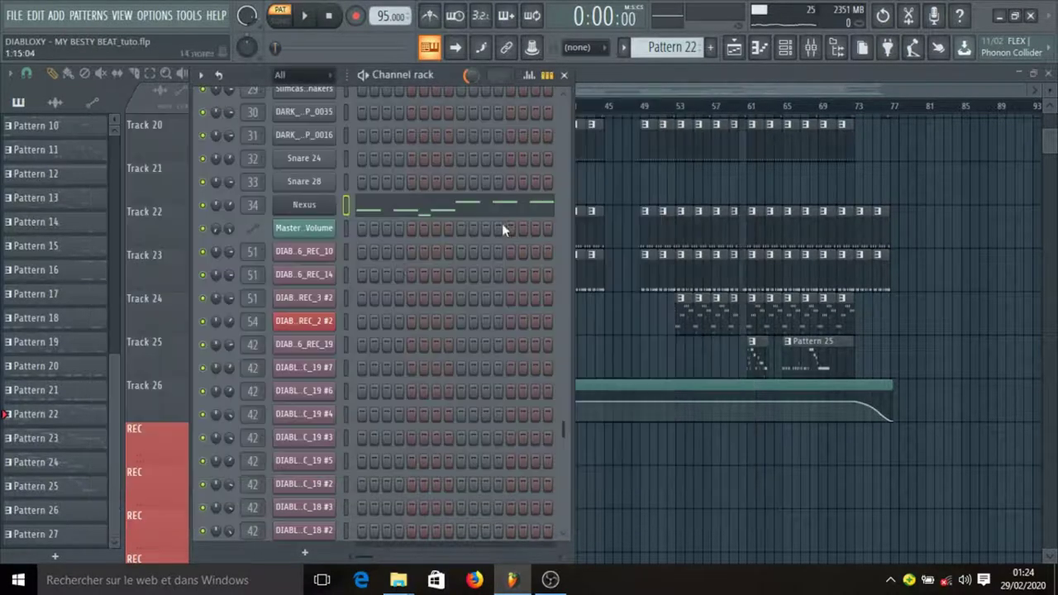
Step: Play the Nexus notes of Pattern 22 in the piano roll, stop playback, and save the project
left_click(405, 211)
scroll(359, 219, "down", 1)
key("space")
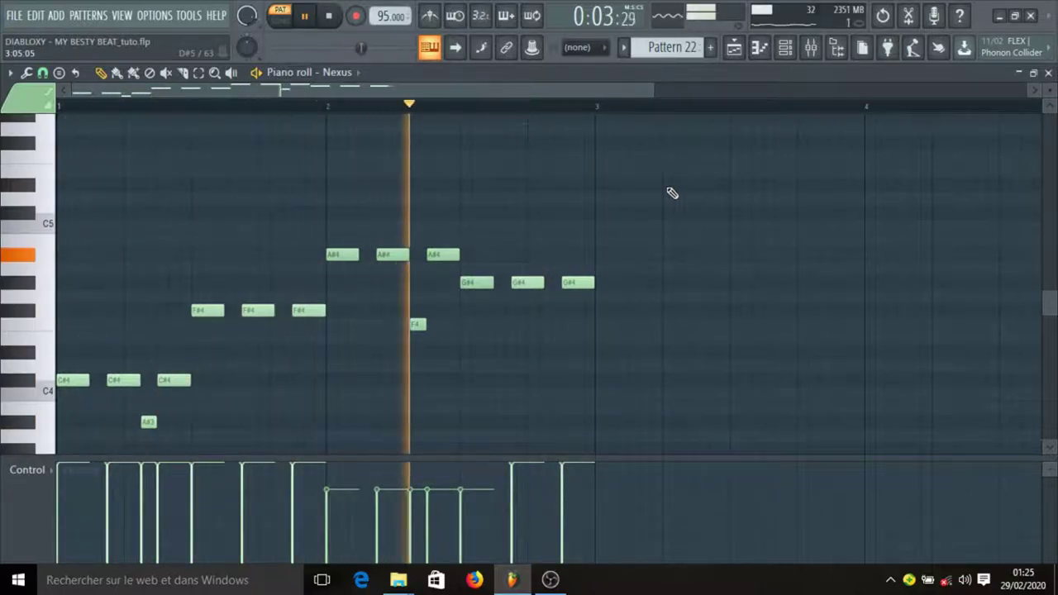
key("space")
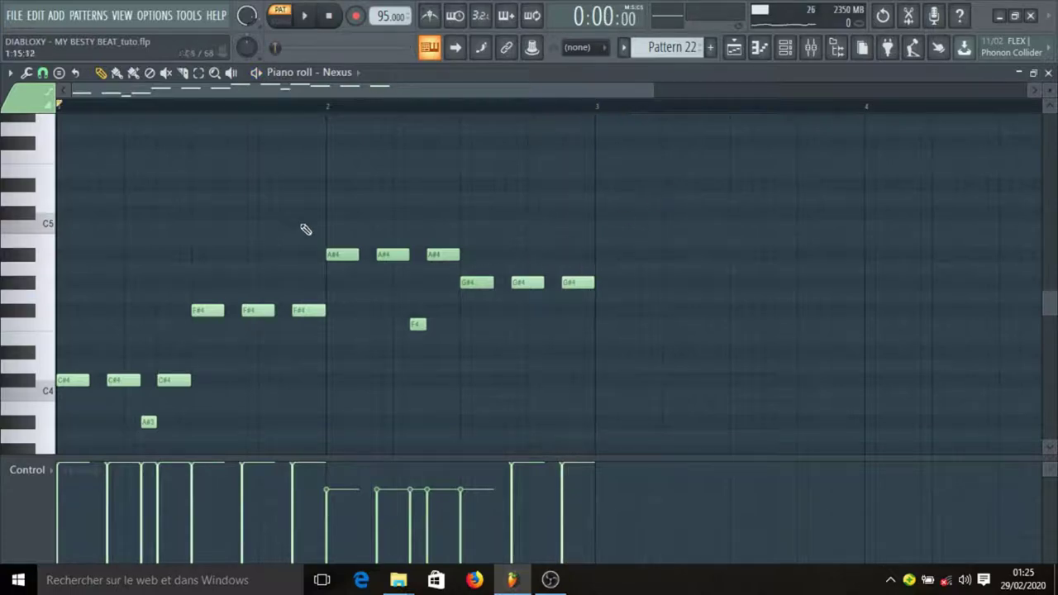
scroll(305, 230, "down", 3)
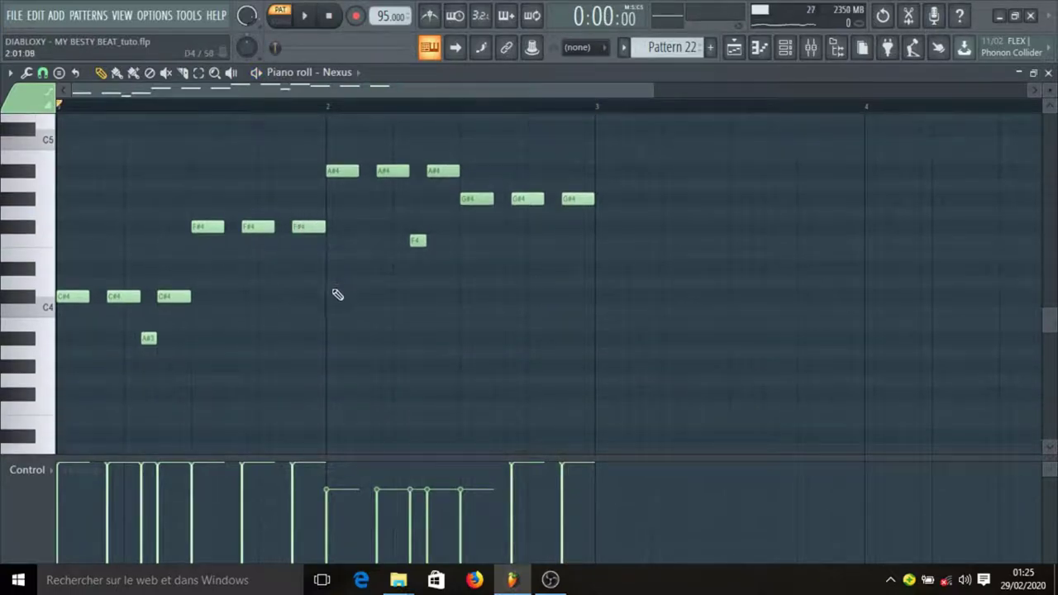
key("ctrl+s")
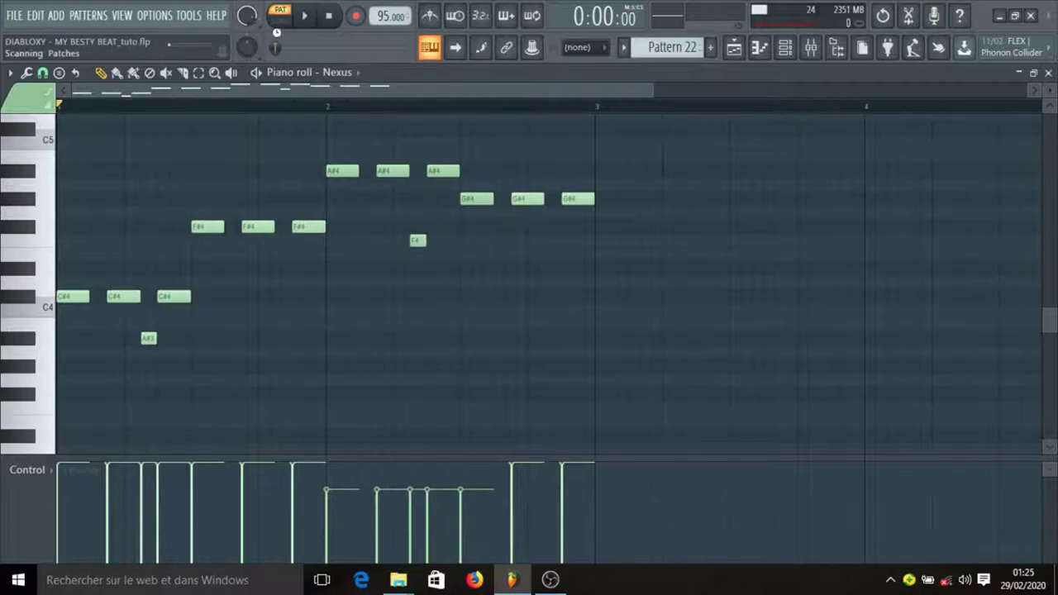
Step: Select Pattern 25 from its clip on Track 25 of the playlist and show its channel rack
left_click(734, 47)
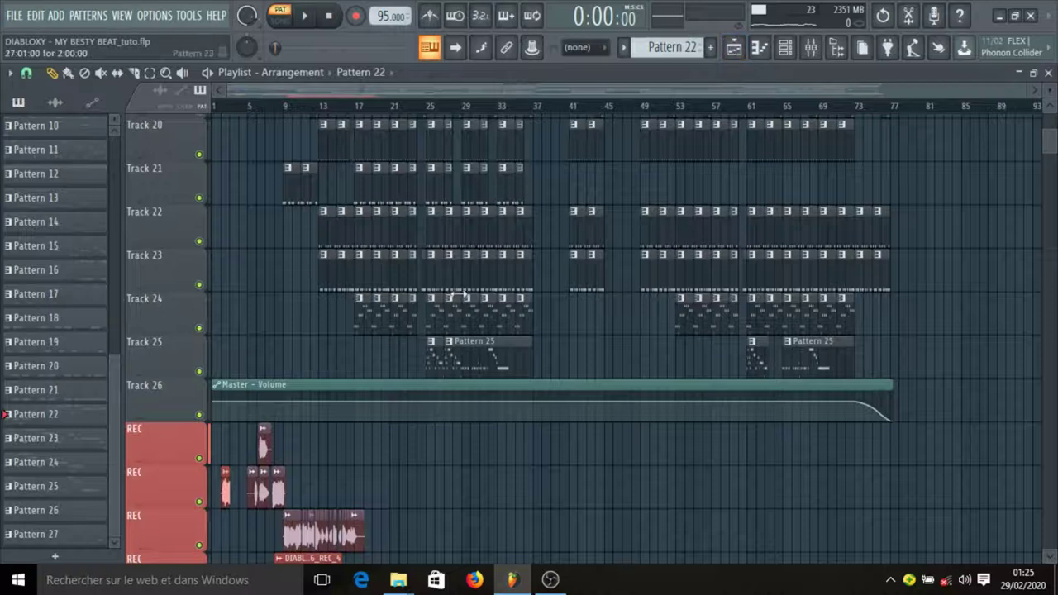
scroll(460, 290, "down", 2)
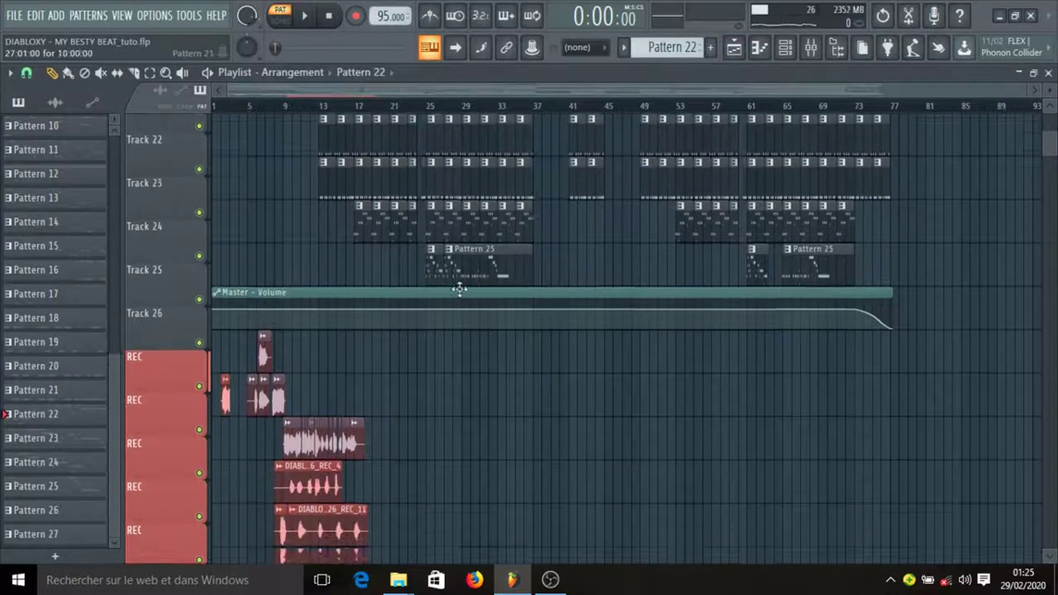
scroll(413, 289, "up", 1)
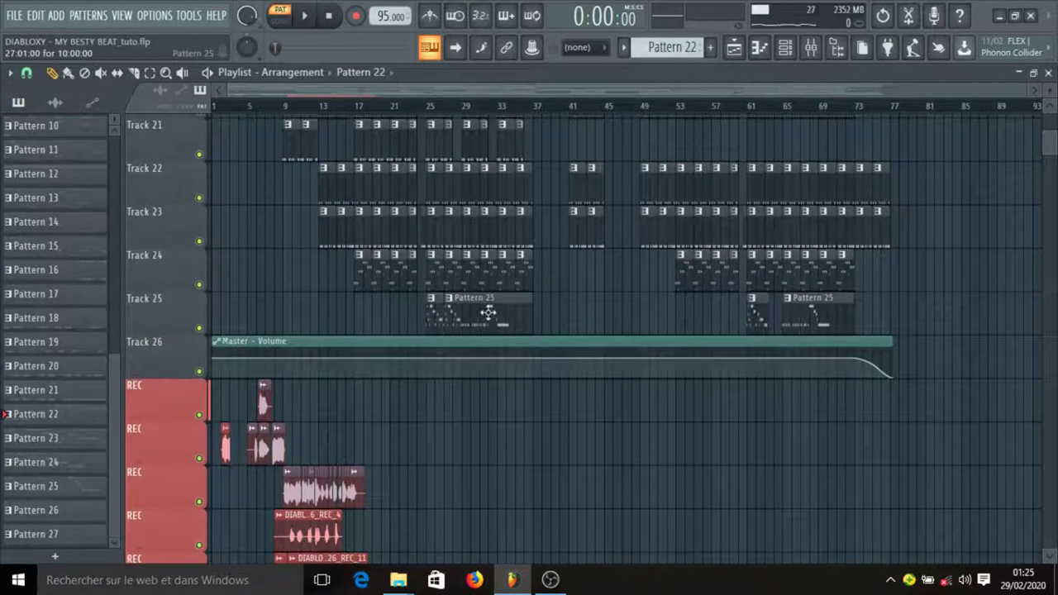
left_click(488, 312)
left_click(785, 48)
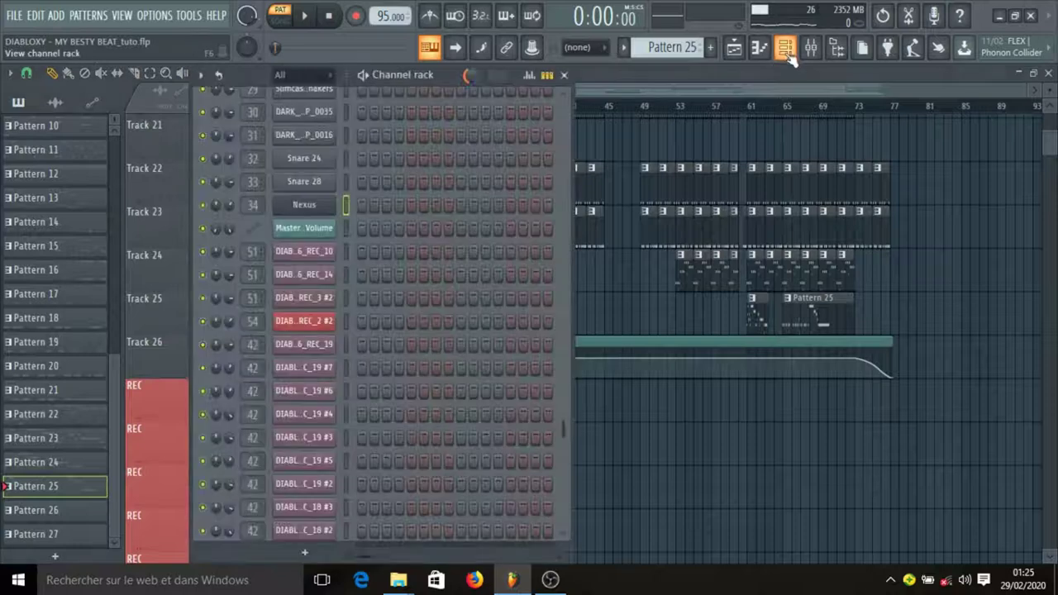
Step: Find the channel holding Pattern 25's notes, Bell - HauntedBell #2, and view its Nexus preset
scroll(489, 231, "down", 5)
scroll(473, 245, "up", 8)
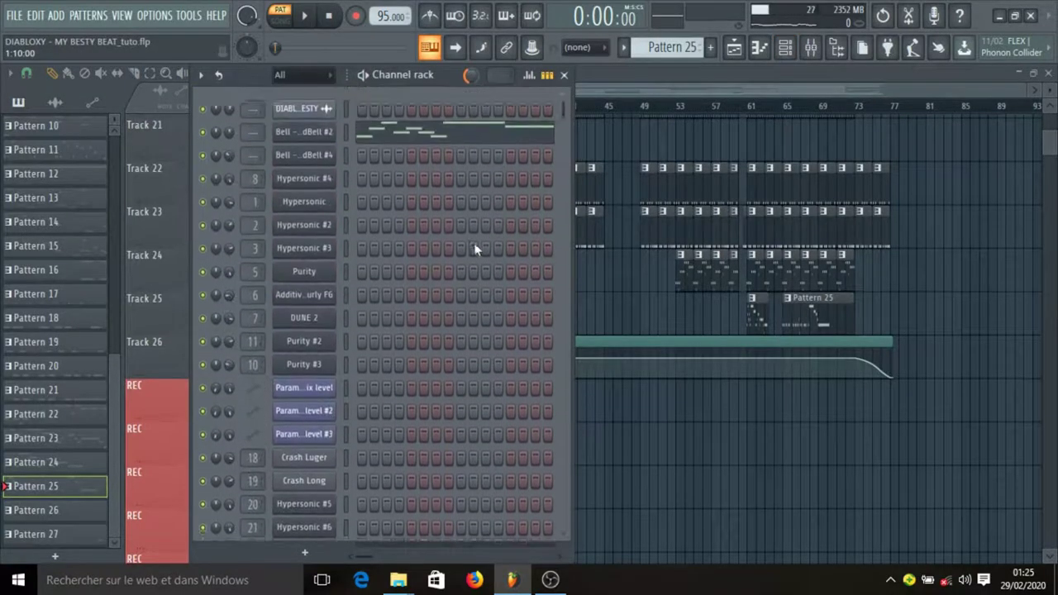
left_click(324, 137)
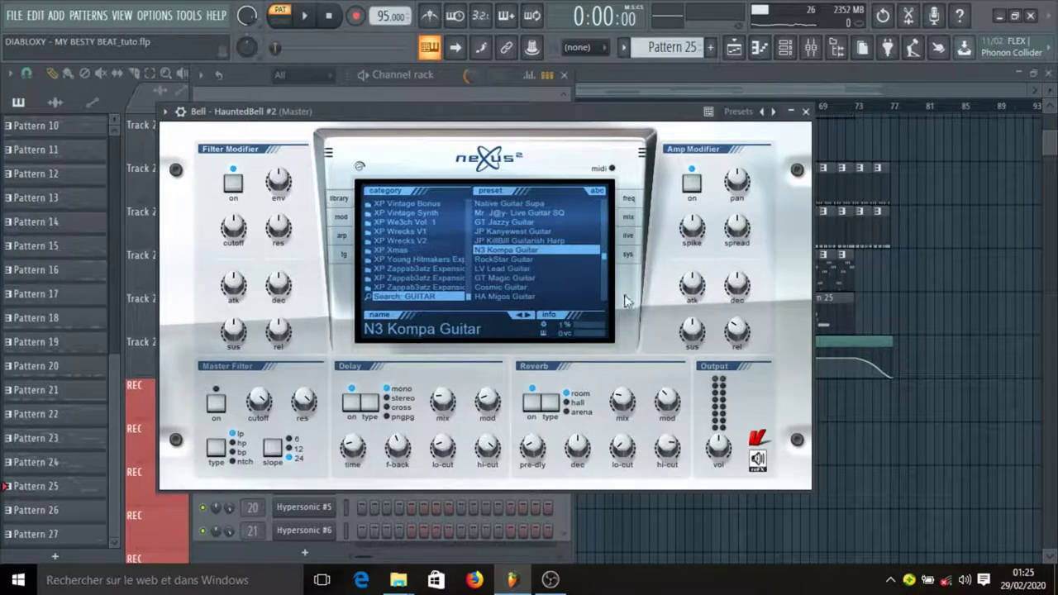
left_click(805, 112)
Step: Play the Bell - HauntedBell #2 notes in the piano roll with all of Pattern 25's bars in view, and stop playback
left_click(451, 147)
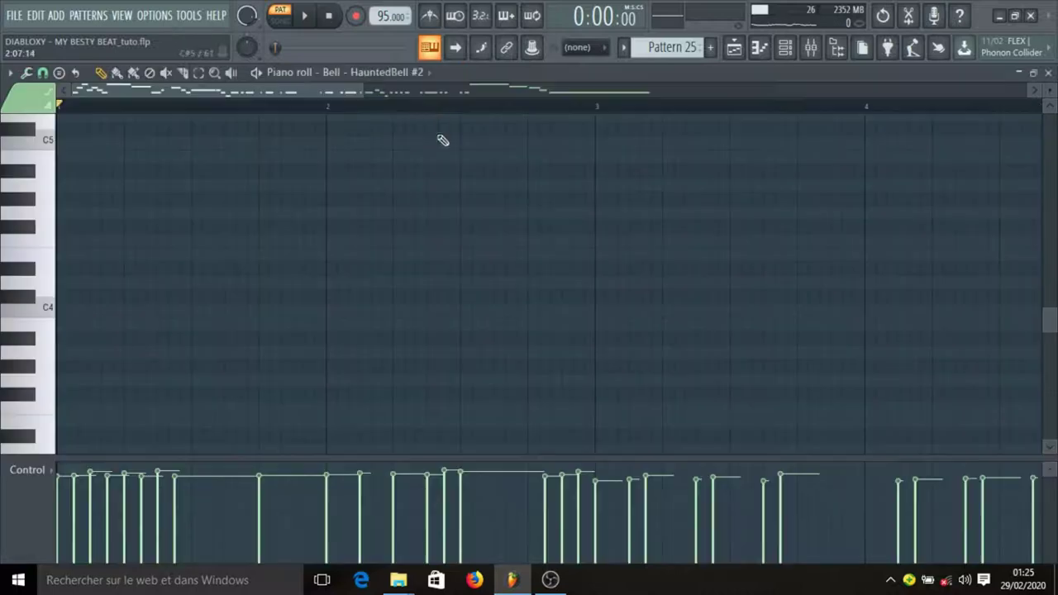
scroll(267, 154, "up", 2)
key("space")
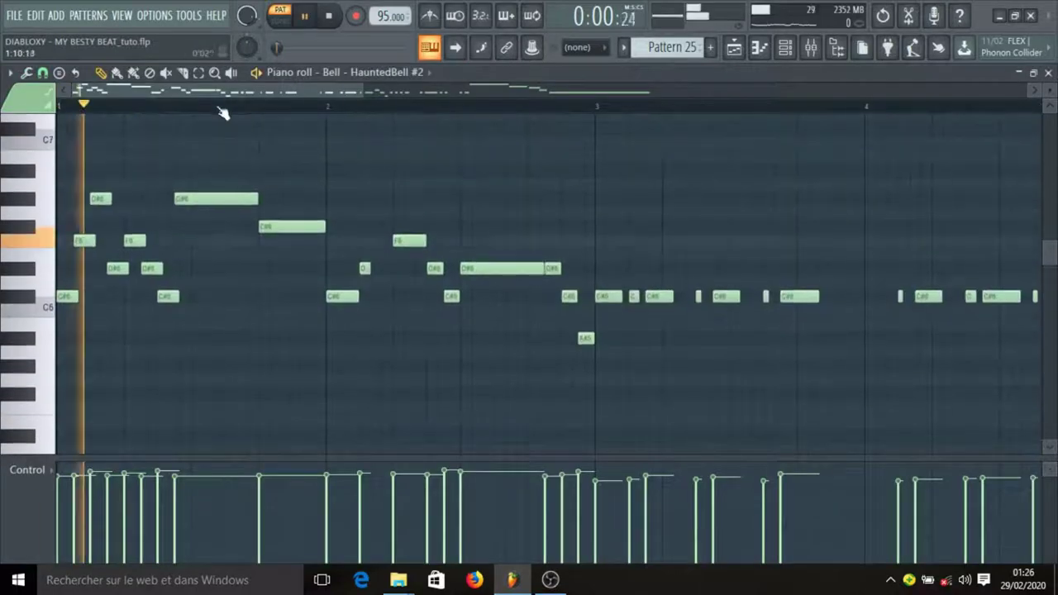
scroll(220, 106, "down", 3)
scroll(222, 112, "down", 1)
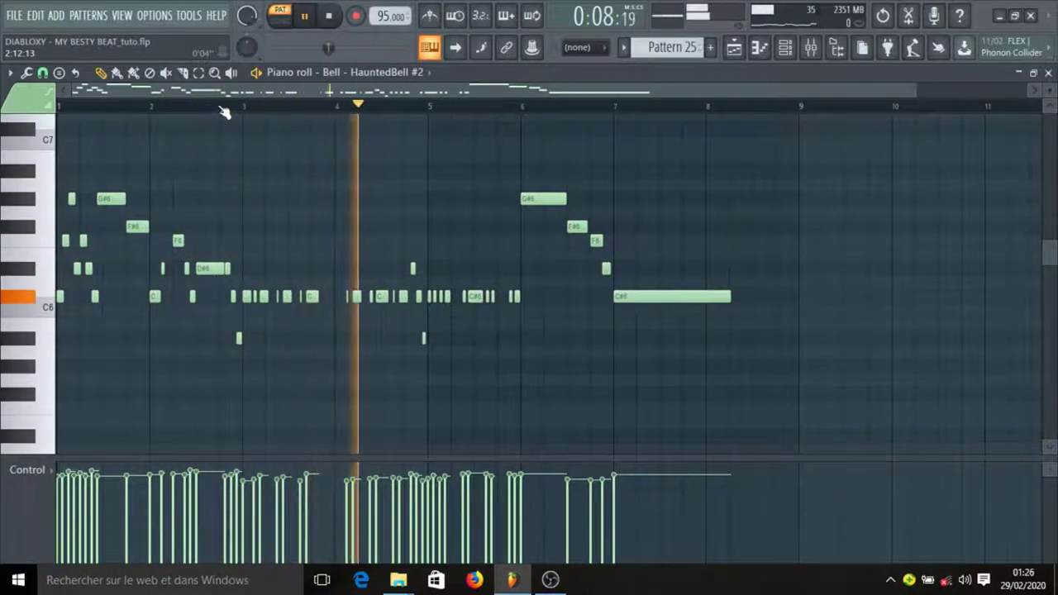
left_click_drag(245, 94, 273, 96)
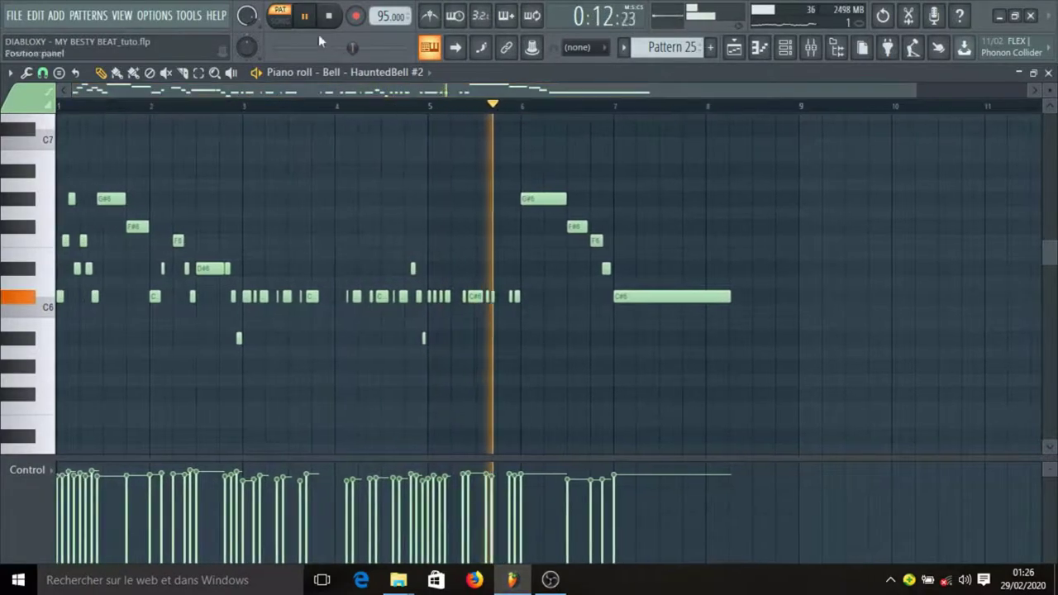
left_click(330, 17)
Step: Replay Pattern 25 from the start through its sixth bar and stop playback
key("space")
key("space")
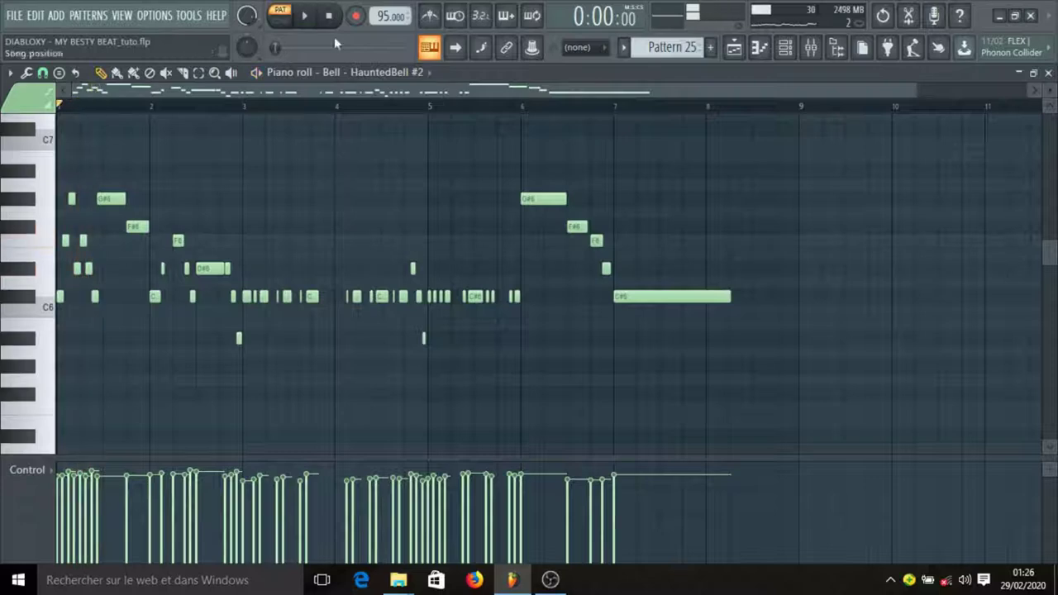
key("space")
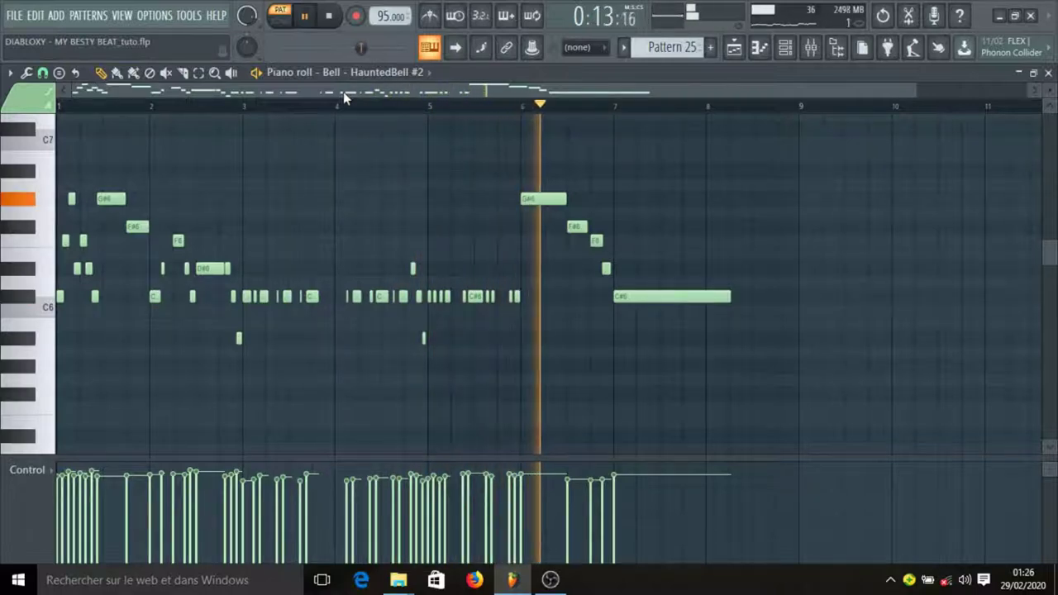
left_click(330, 18)
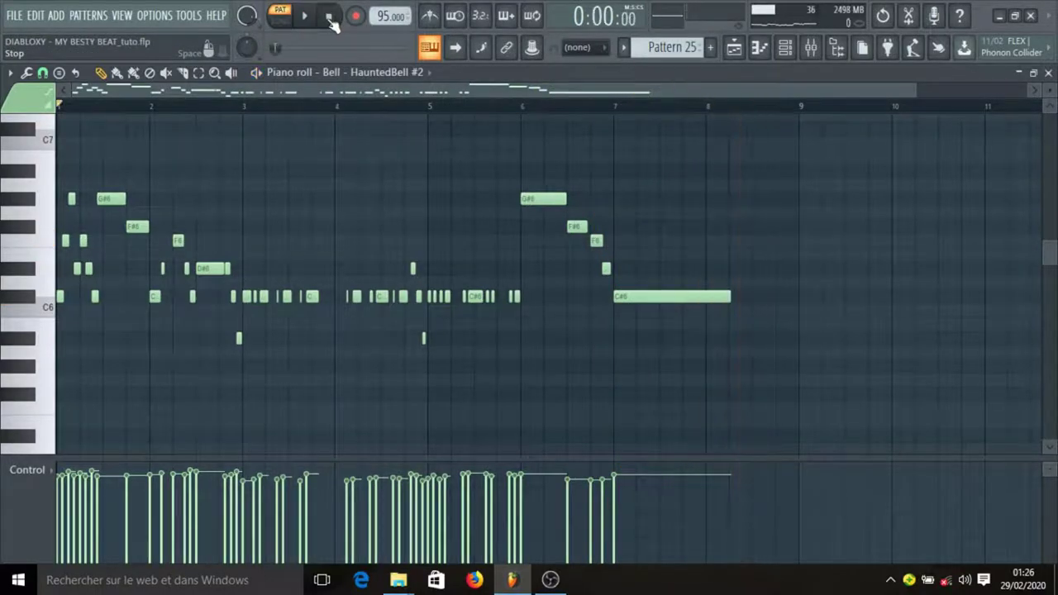
Step: Look over the playlist from the Pattern 25 clips down to the REC vocal tracks, and open the mixer
left_click(734, 47)
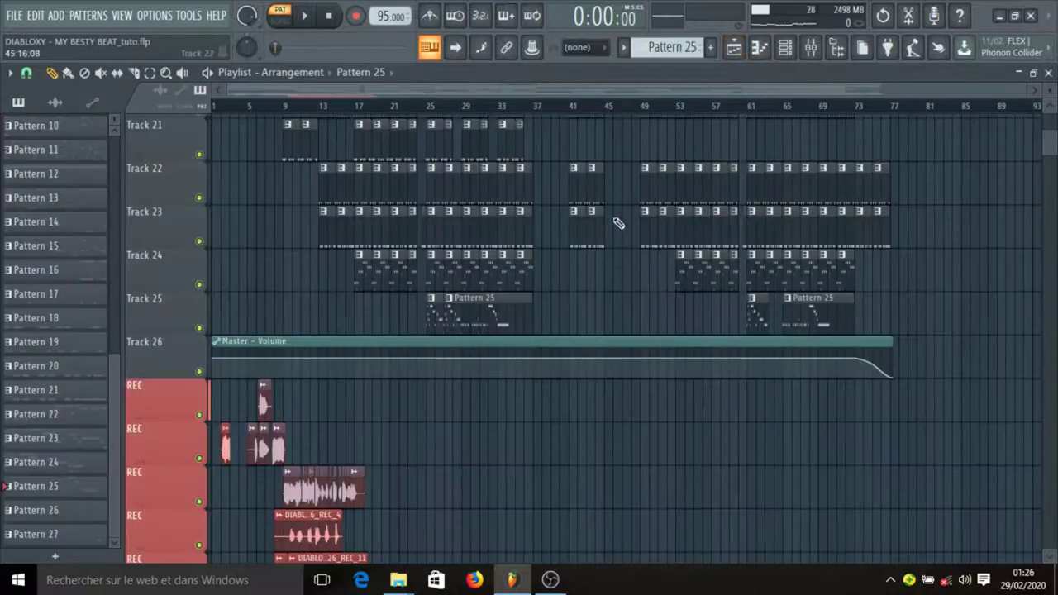
scroll(611, 222, "down", 3)
scroll(604, 222, "up", 3)
scroll(604, 220, "down", 3)
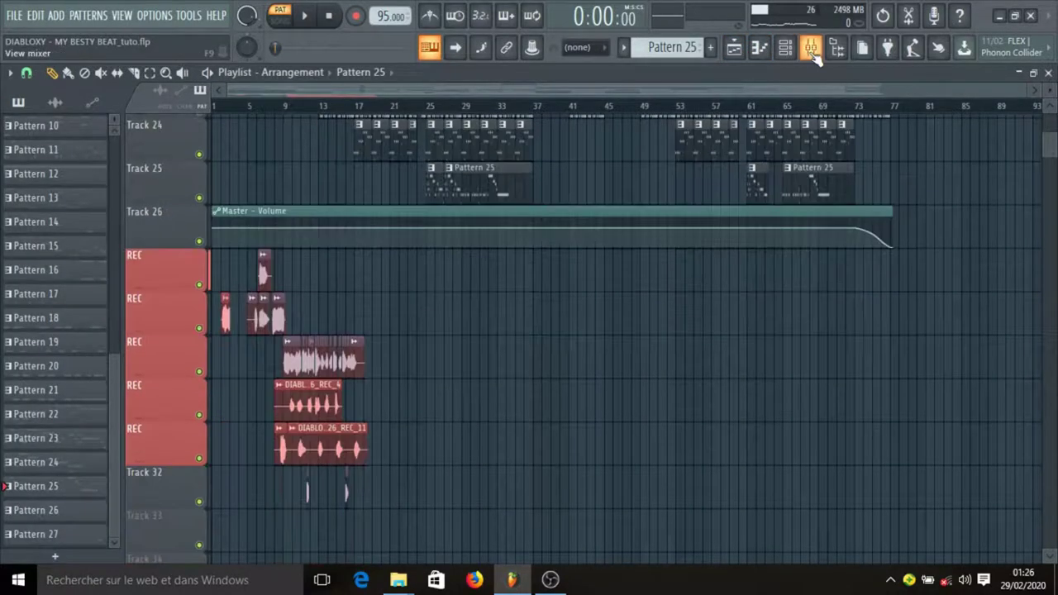
left_click(810, 50)
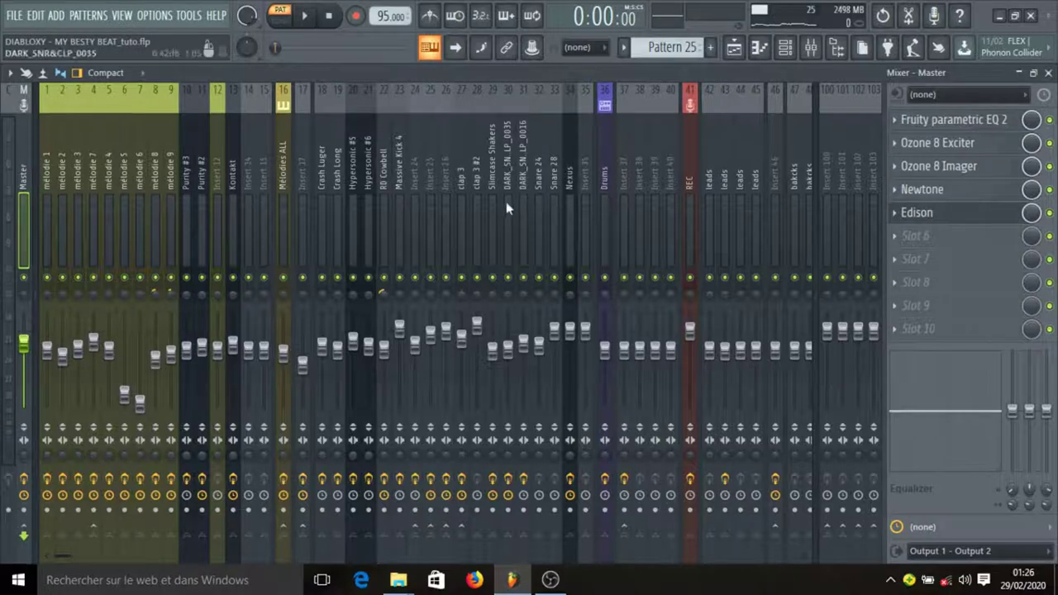
Step: View the Newtone pitch-correction effect on the Master track, and close its window
left_click(954, 195)
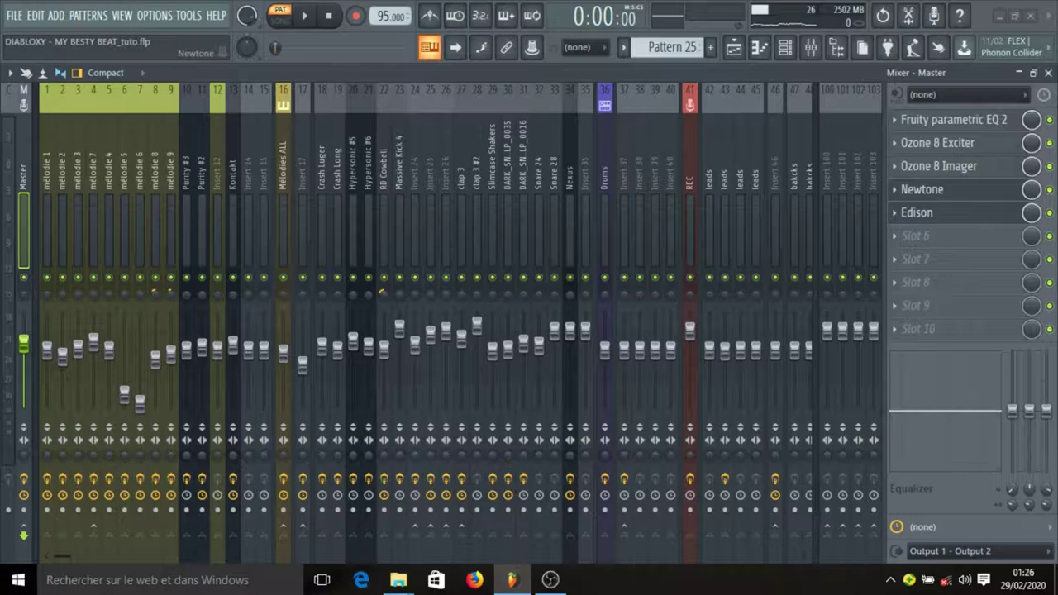
left_click_drag(531, 143, 657, 51)
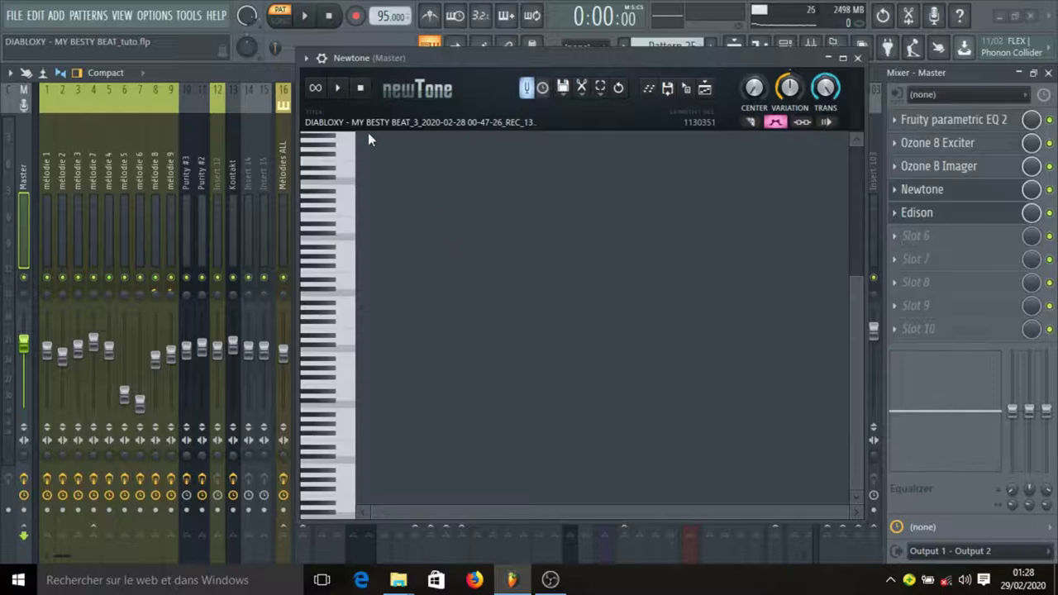
left_click_drag(458, 62, 416, 58)
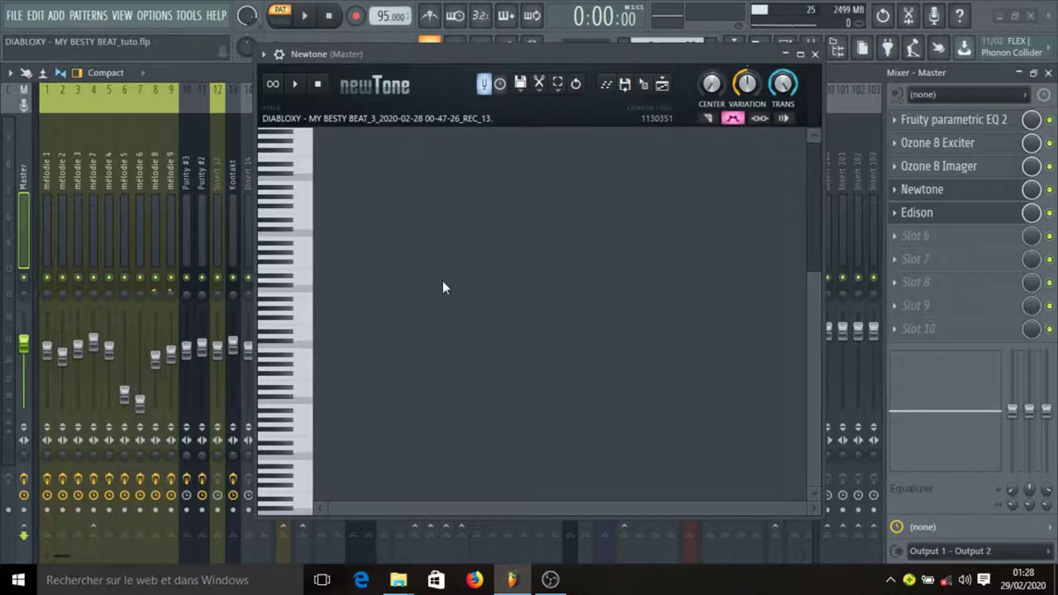
left_click(815, 54)
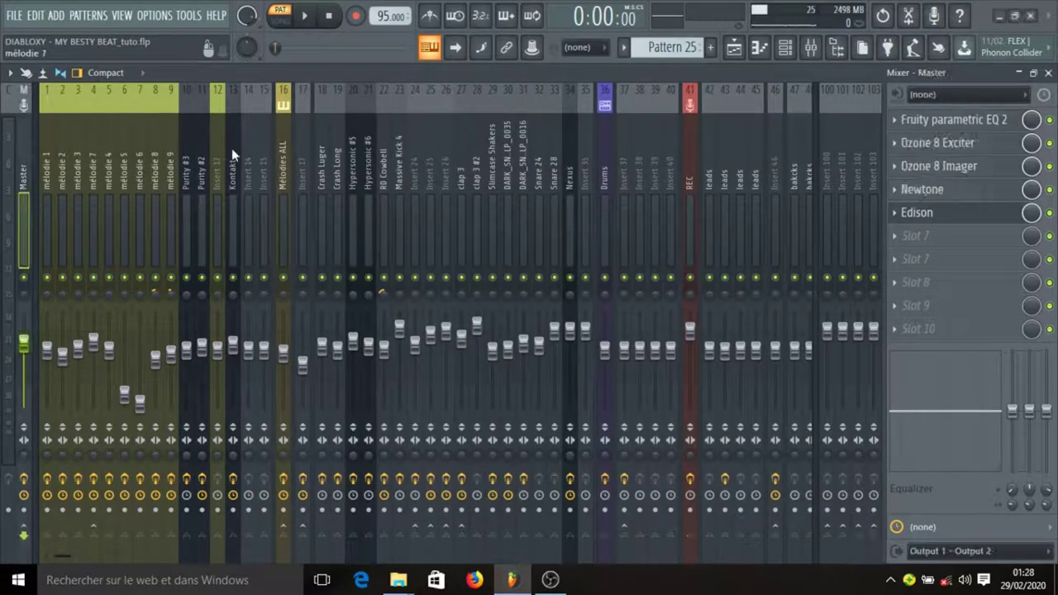
Step: View the Master track's Fruity parametric EQ 2 curve, close it, and open the Ozone 8 Exciter
left_click(961, 122)
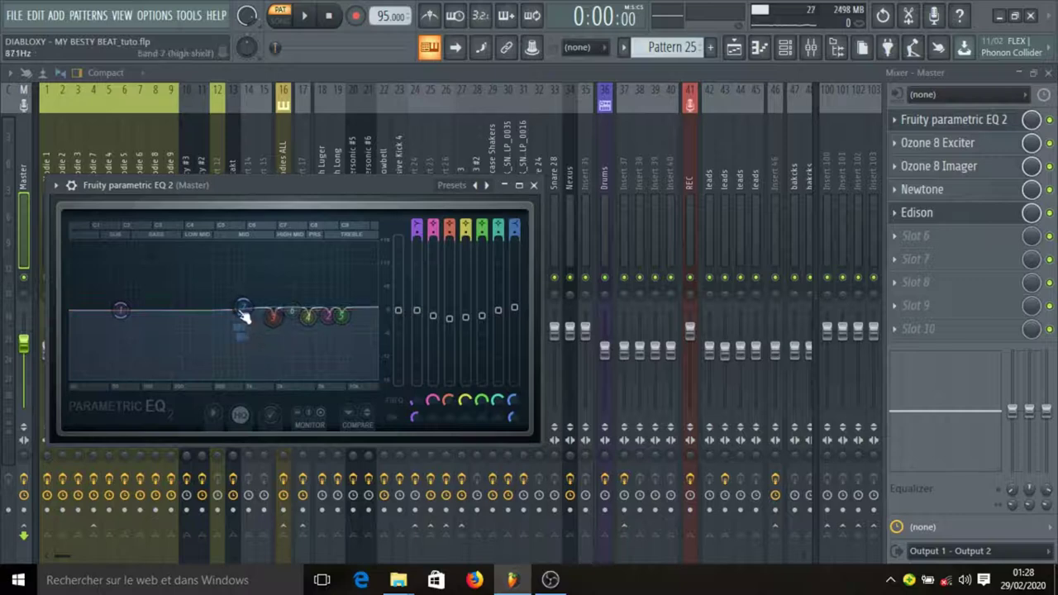
left_click(533, 185)
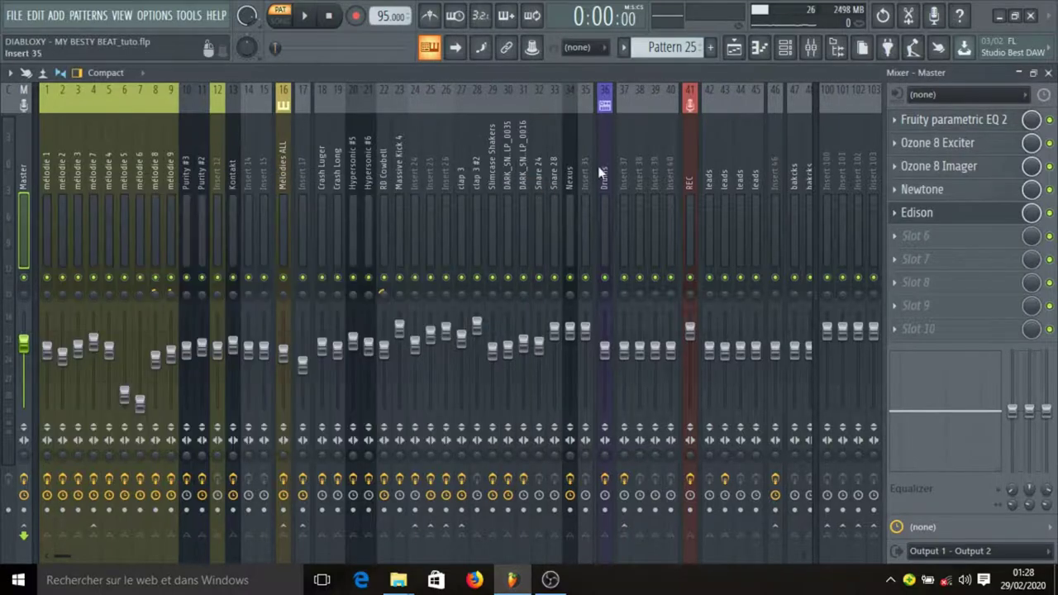
left_click(981, 146)
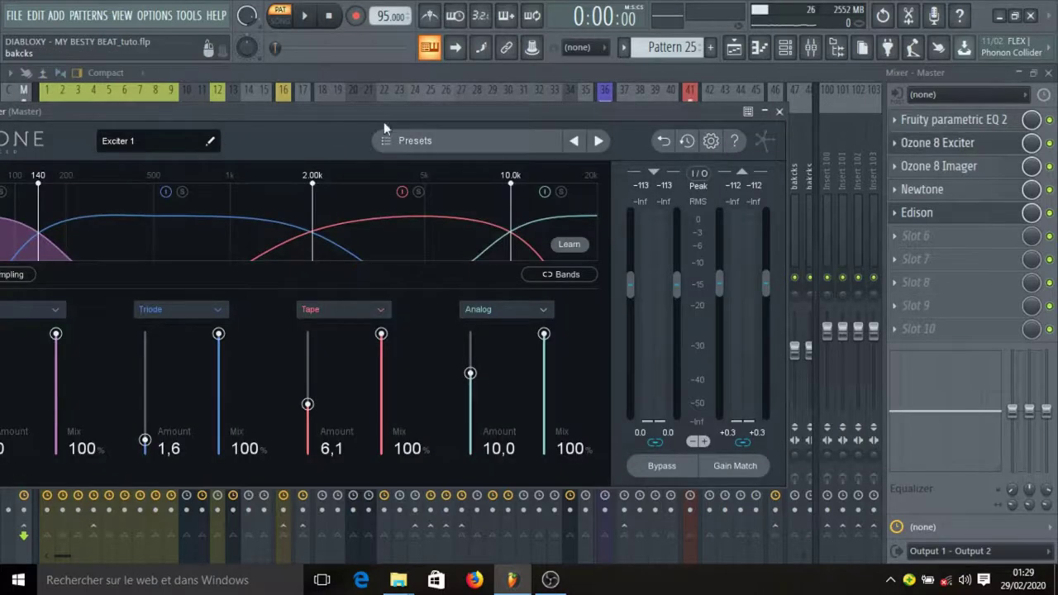
Step: View the band settings of the Master track's Ozone 8 Exciter and Ozone 8 Imager, closing each effect window
left_click_drag(383, 113, 547, 75)
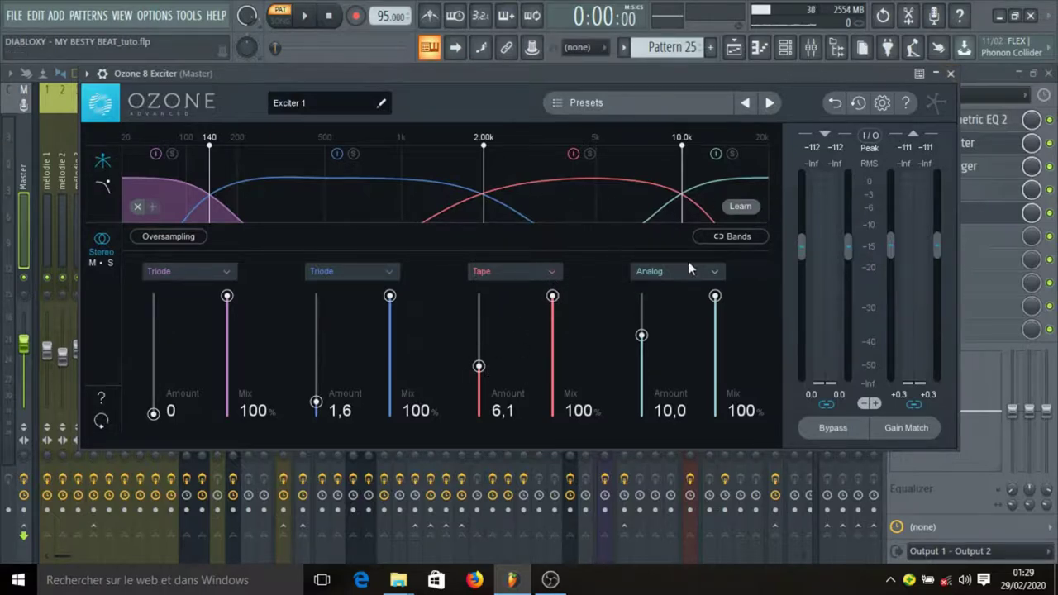
left_click(951, 73)
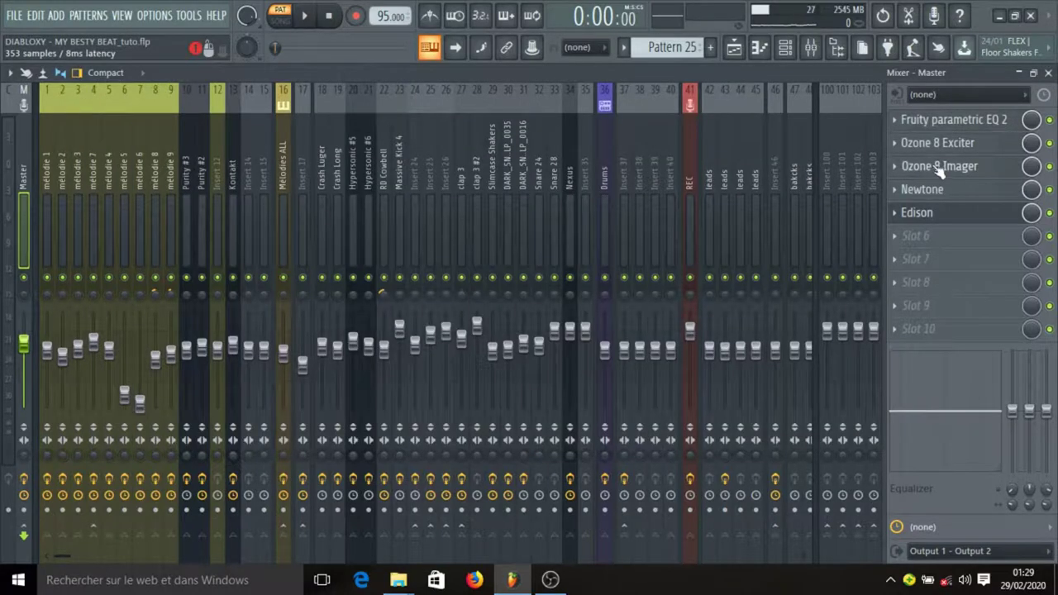
left_click(938, 166)
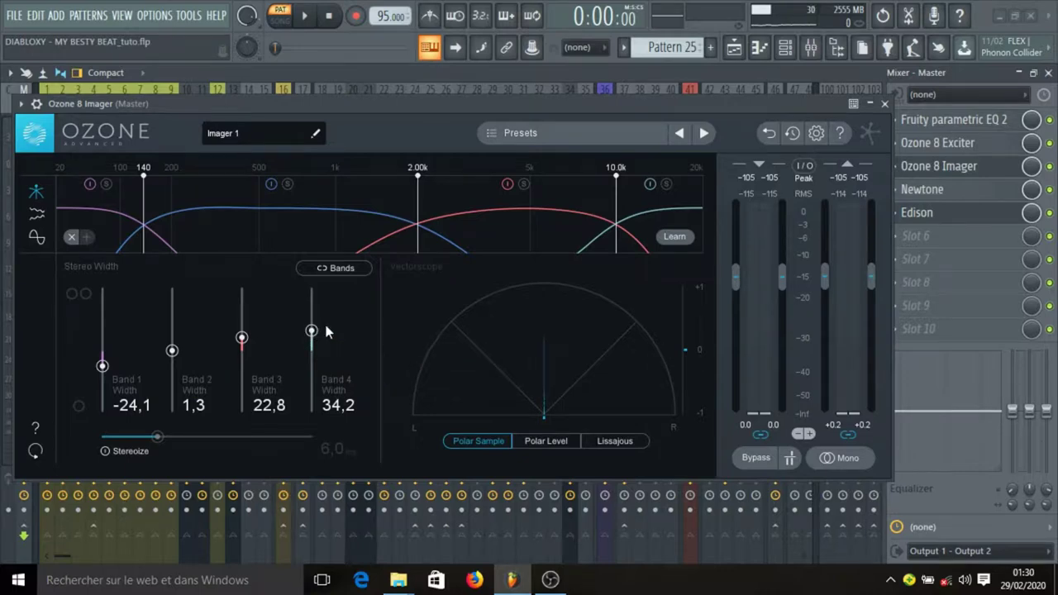
left_click(885, 104)
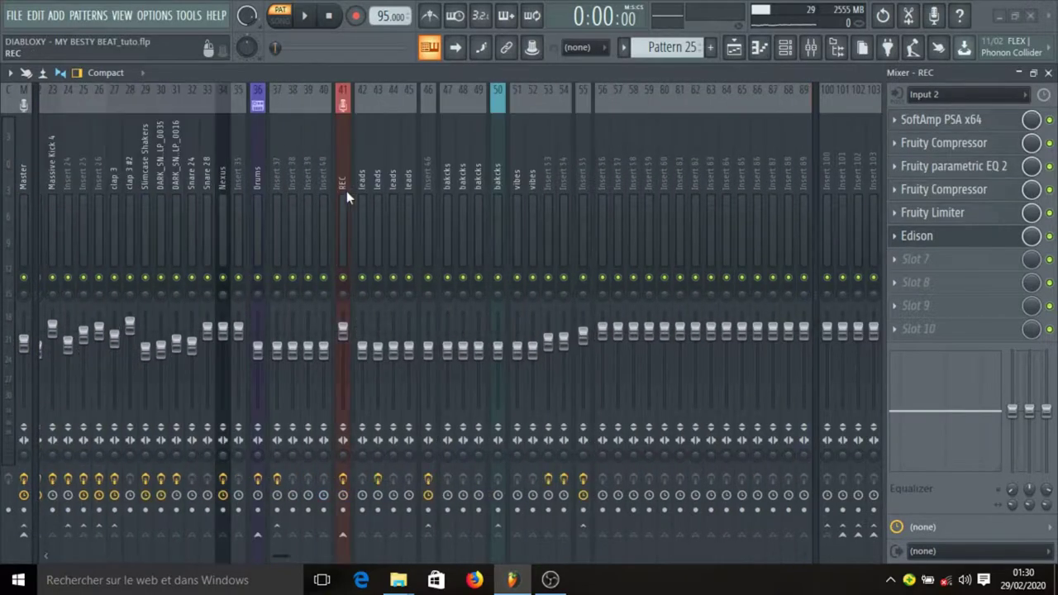
Step: Look over the mixer's insert tracks, and close the mixer to view the pattern clips in the playlist
scroll(346, 191, "left", 5)
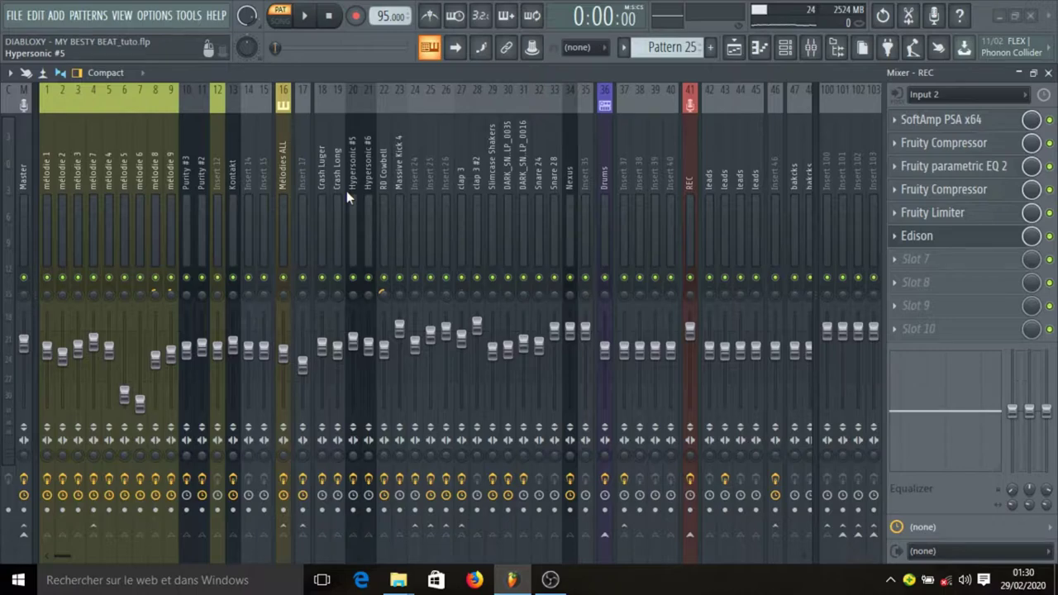
left_click(810, 52)
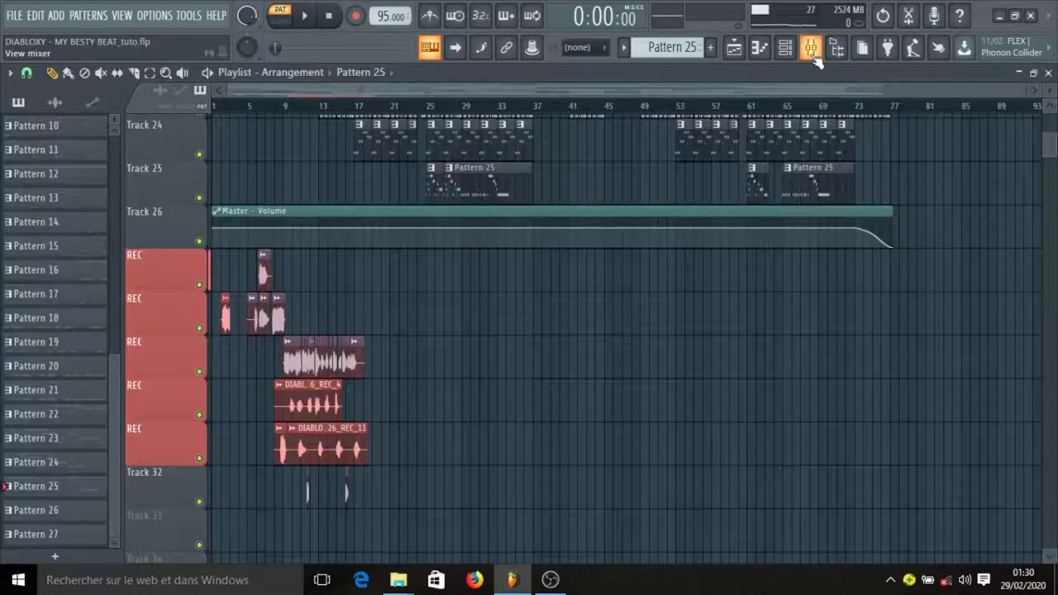
scroll(618, 201, "up", 4)
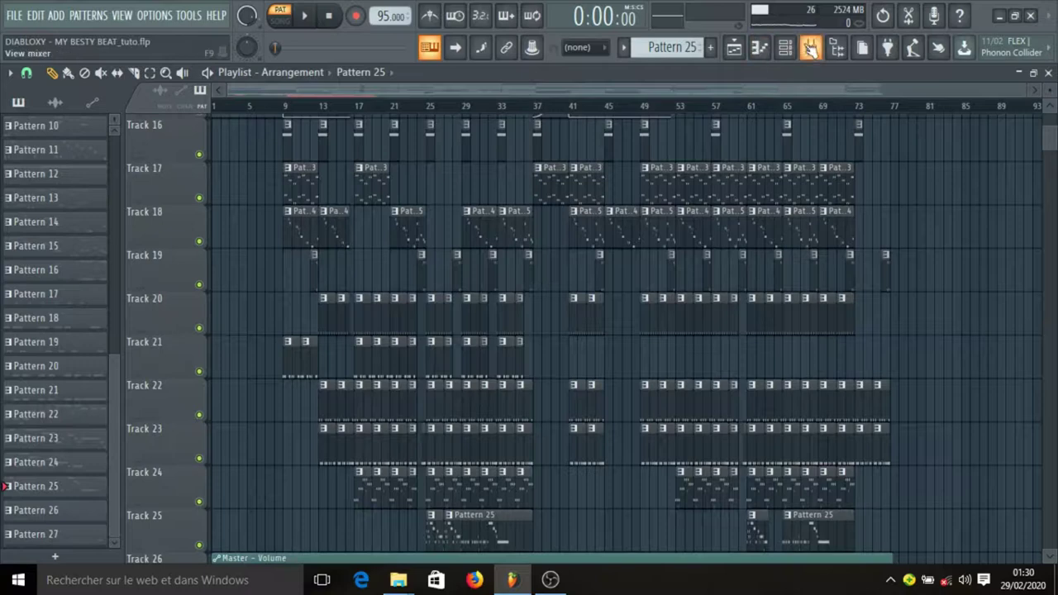
left_click(810, 50)
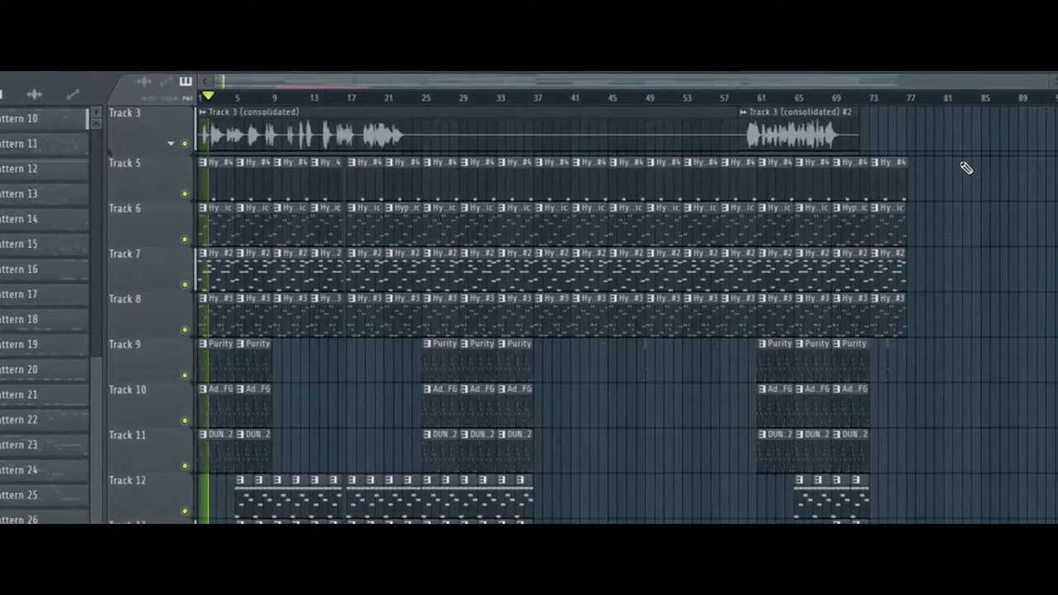
Step: Look over the playlist arrangement between Track 3 and the REC vocal tracks while the song plays
scroll(967, 167, "down", 5)
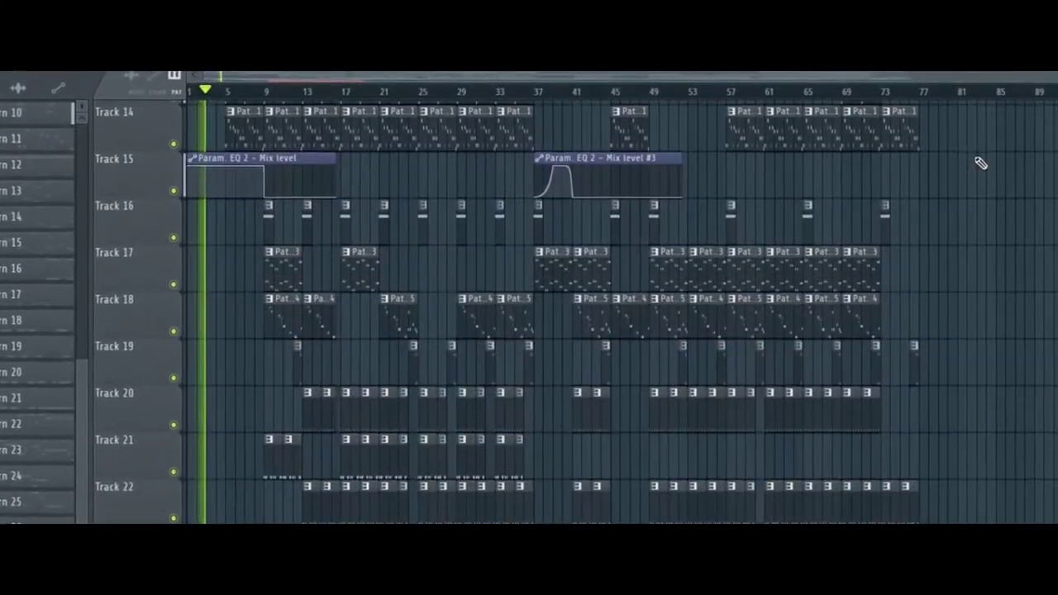
scroll(992, 160, "down", 1)
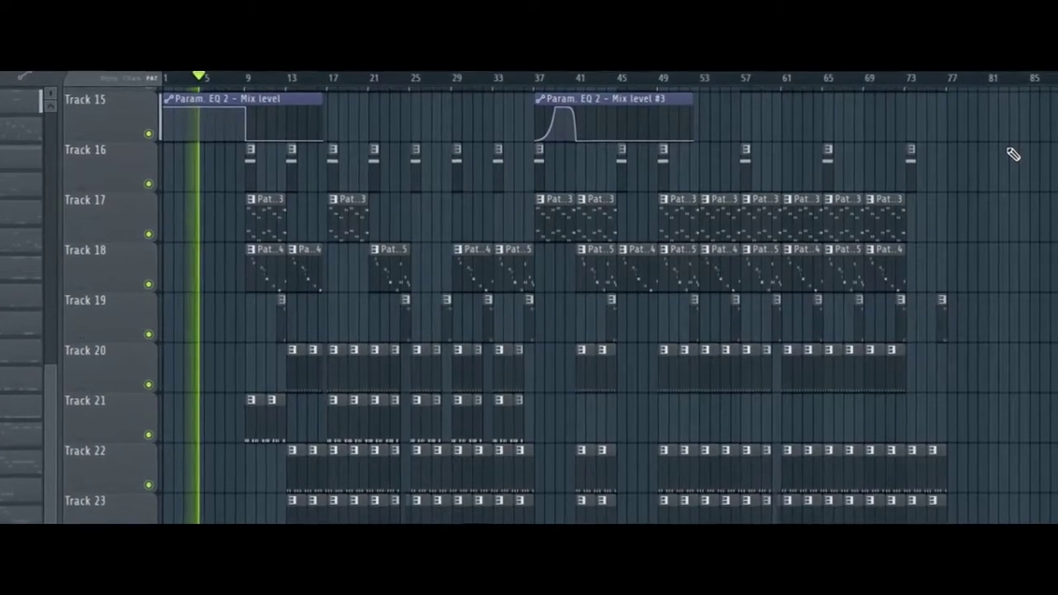
scroll(1015, 155, "down", 3)
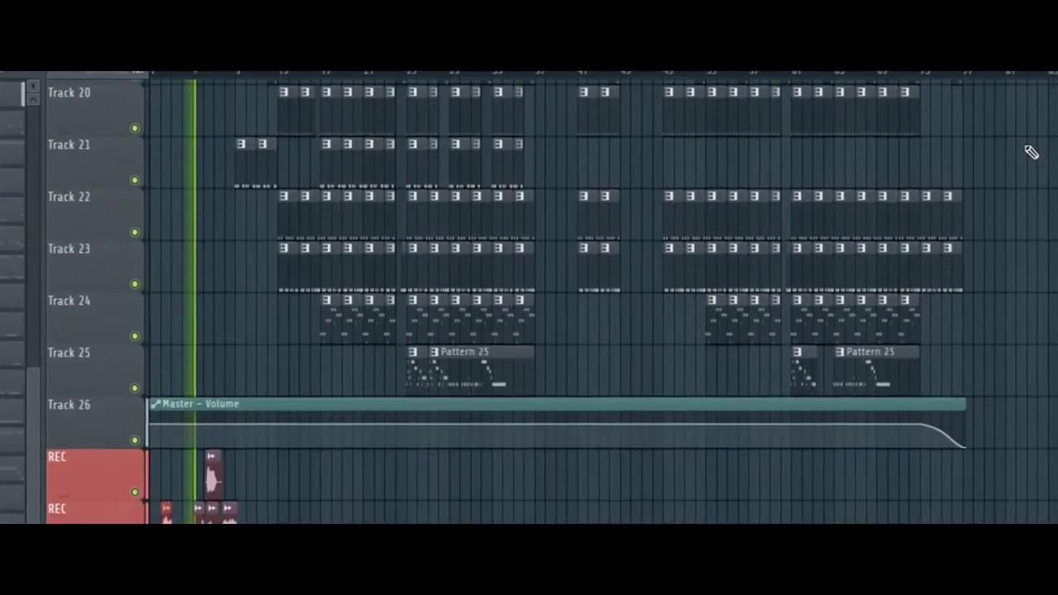
scroll(1035, 151, "up", 8)
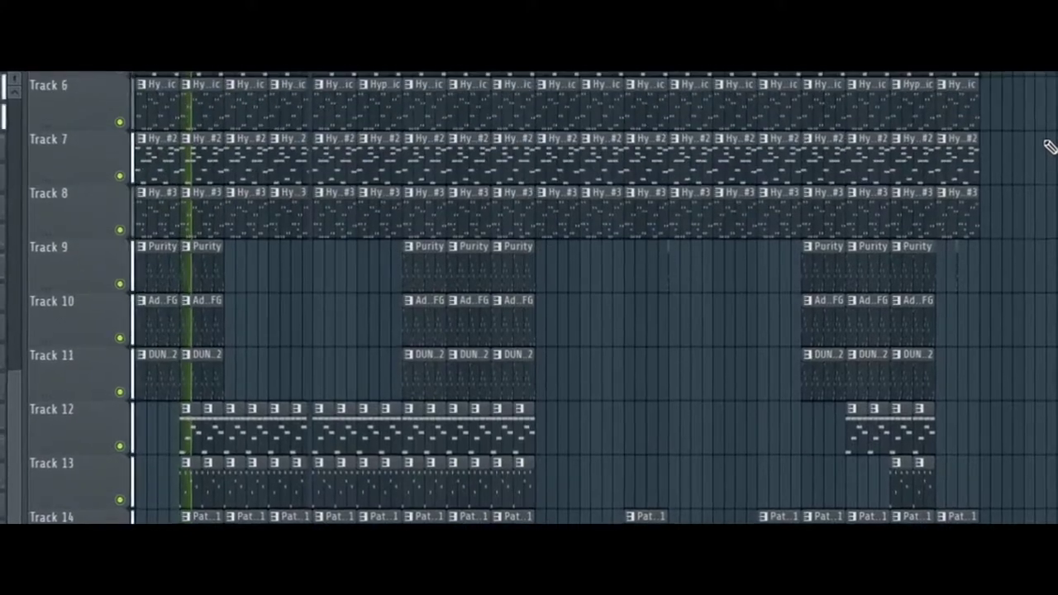
scroll(1048, 147, "up", 3)
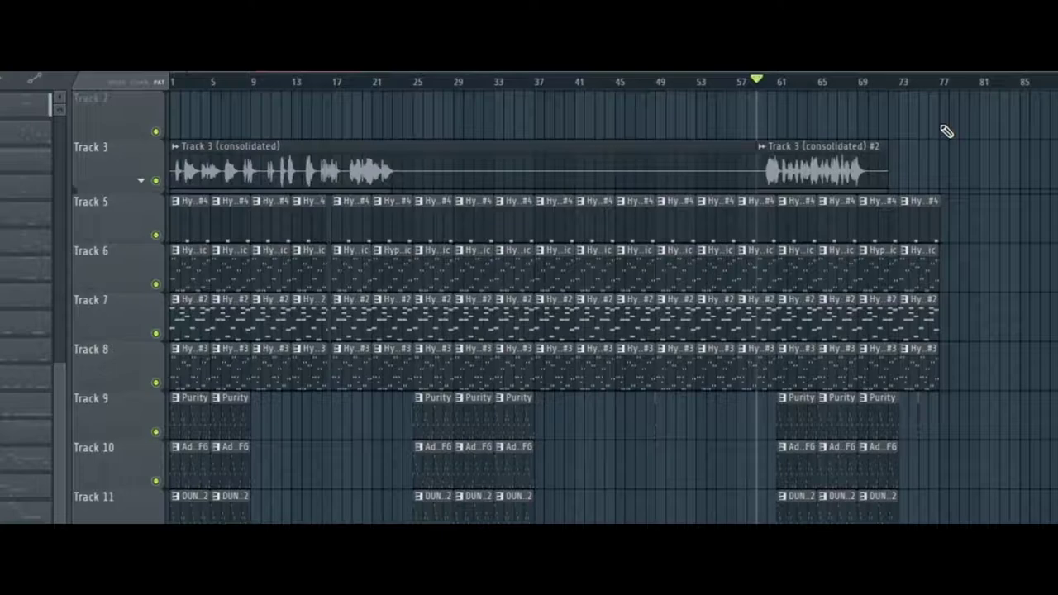
scroll(944, 130, "down", 5)
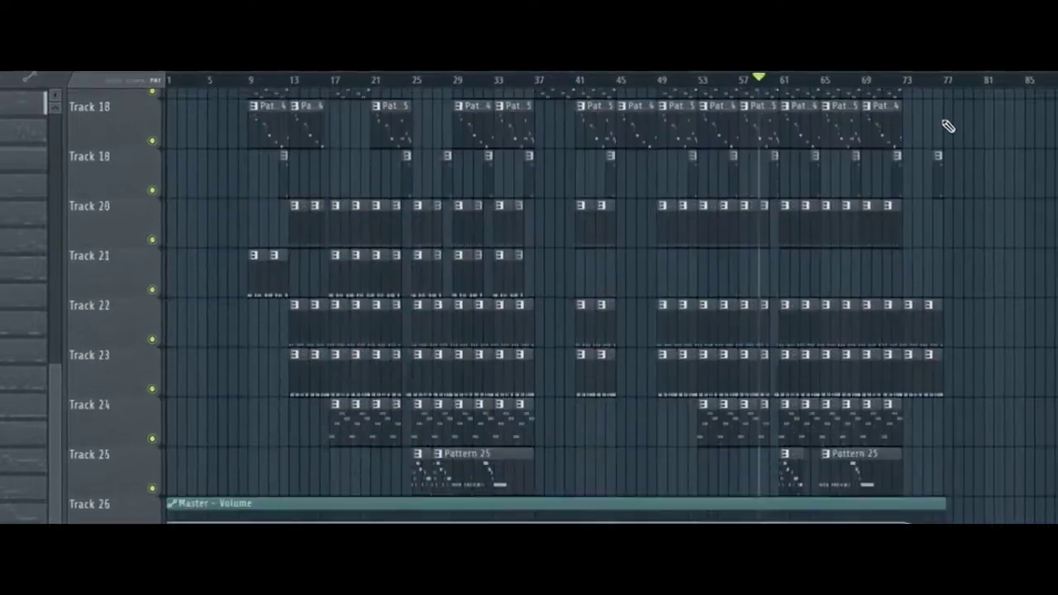